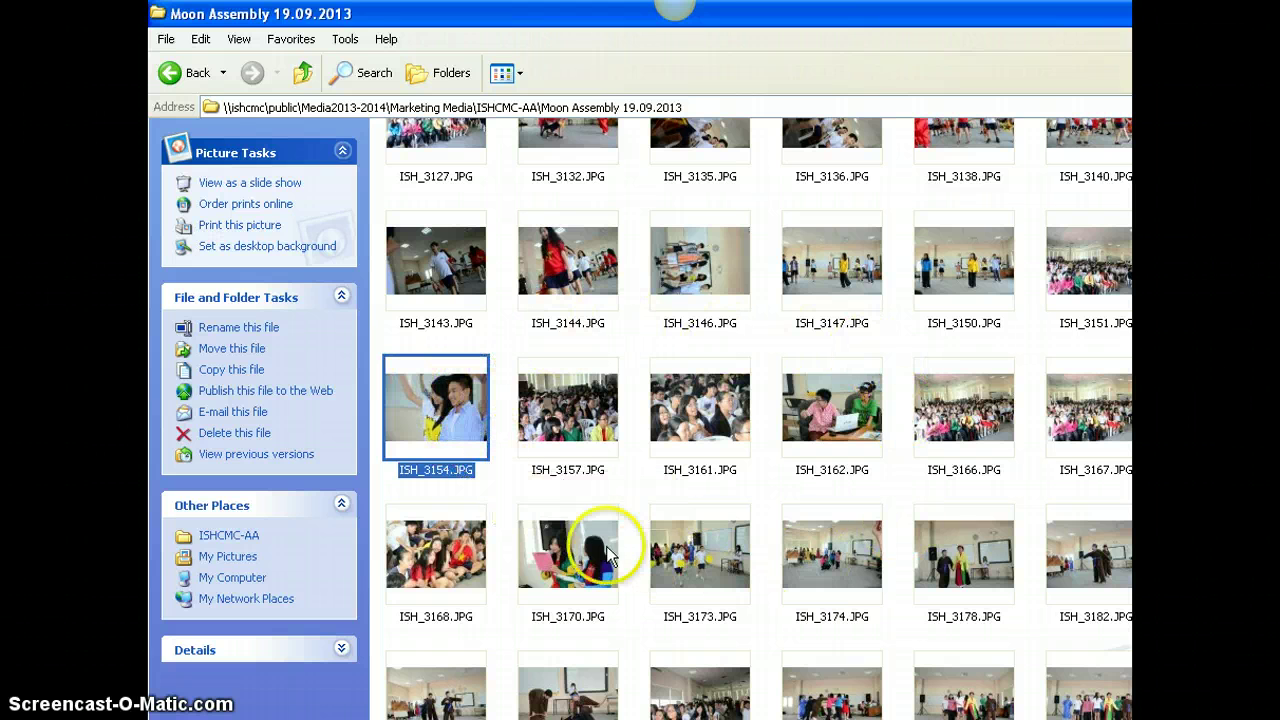
Step: Copy the photo ISH_3154.JPG from its folder and paste it into the Untitled-3 document in Illustrator
double_click(434, 414)
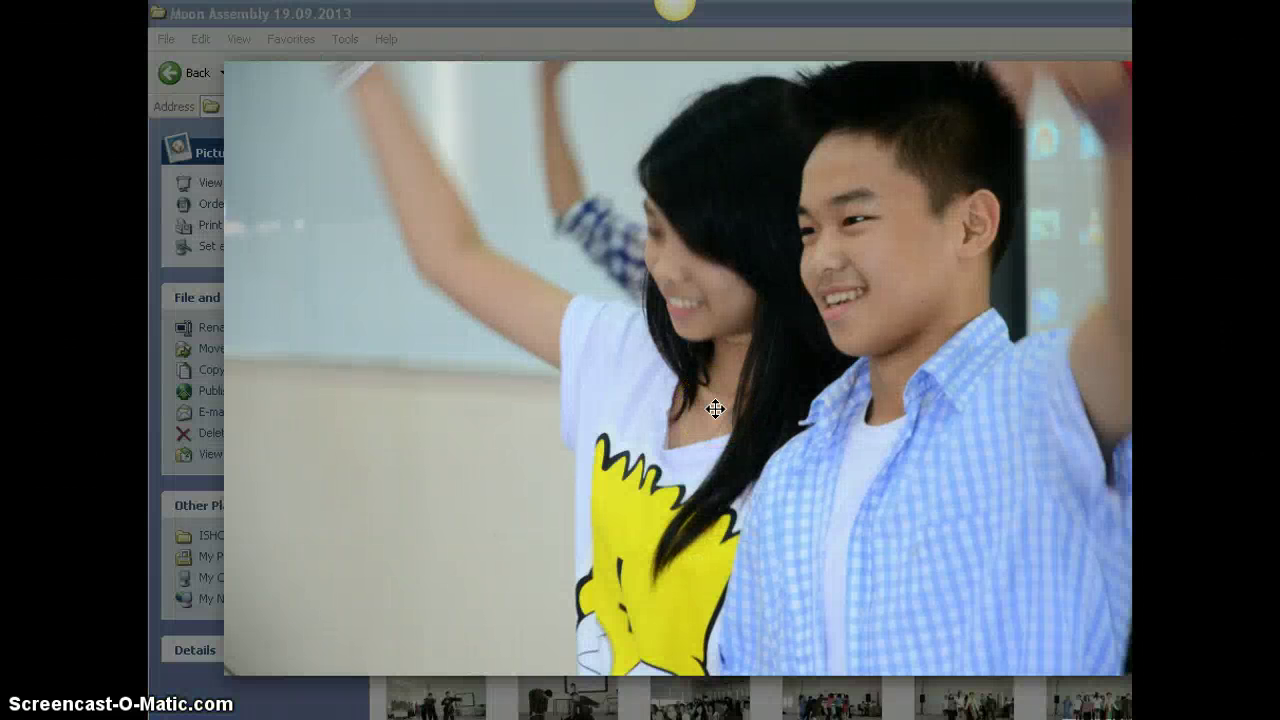
right_click(715, 409)
left_click(694, 420)
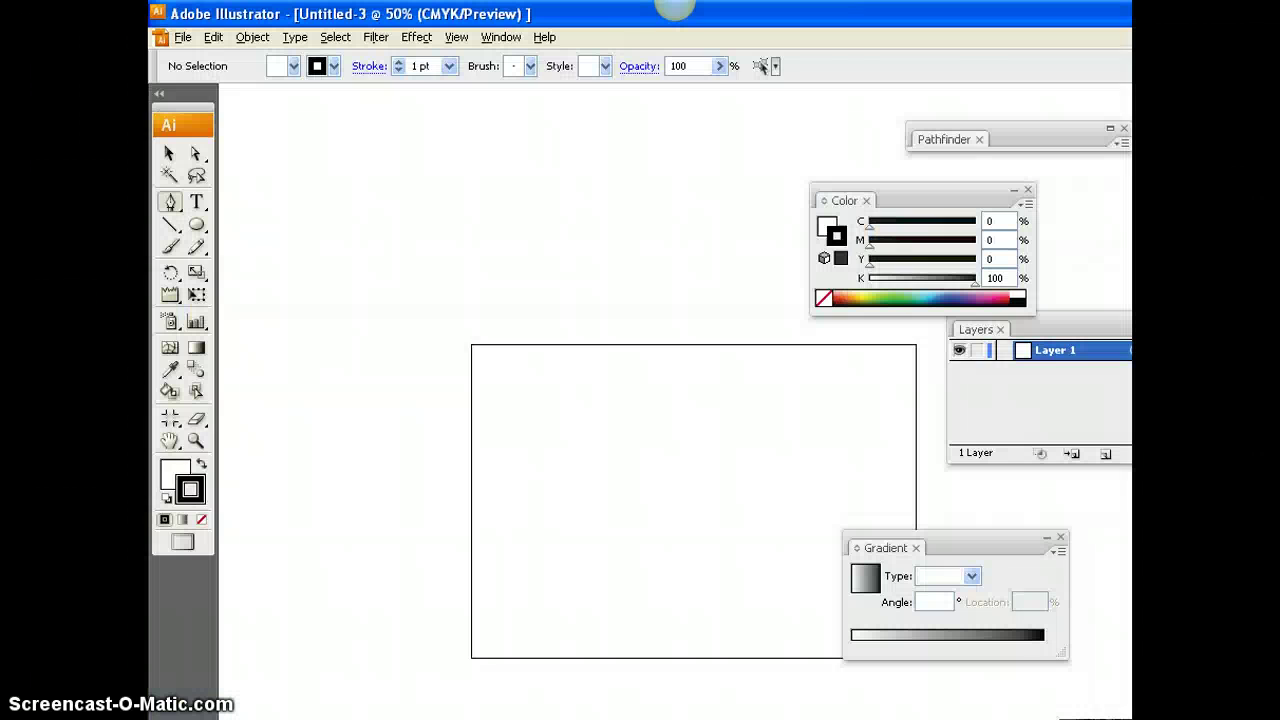
key("ctrl+v")
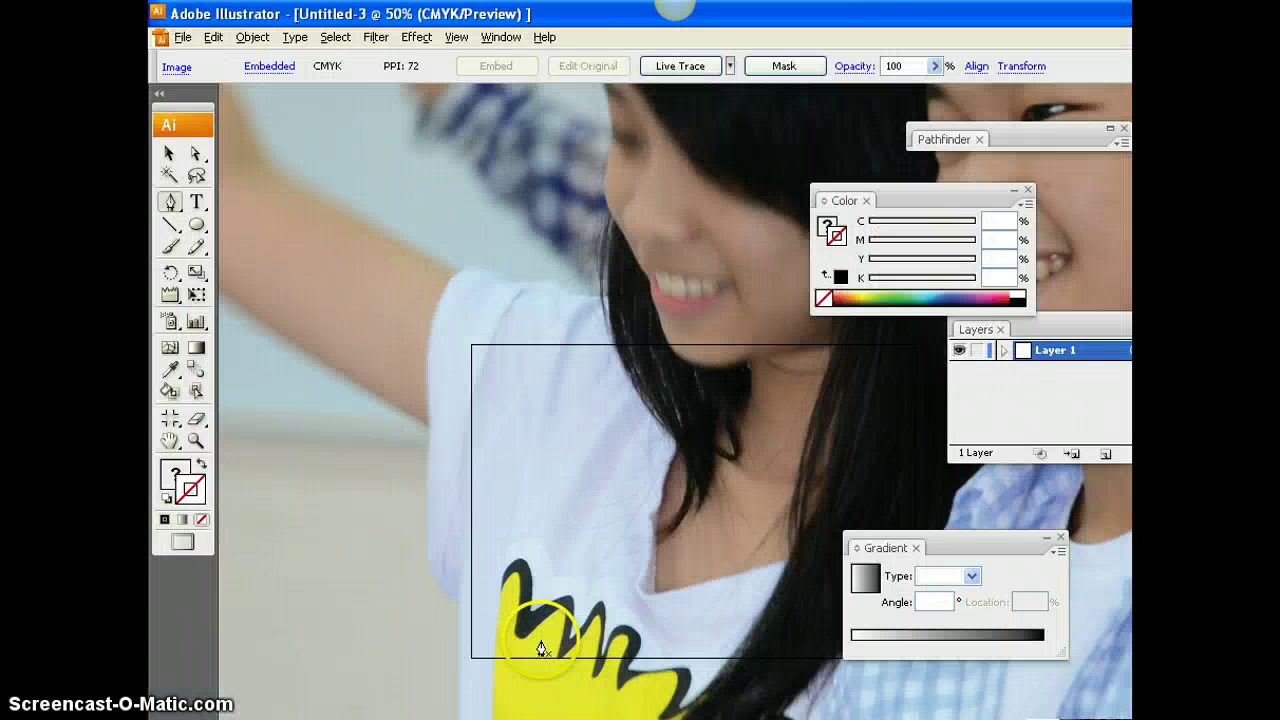
Step: Scale the pasted photo down to about a third of its size and move it over the artboard
key("ctrl+minus")
key("ctrl+minus")
key("ctrl+minus")
key("ctrl+minus")
key("ctrl+minus")
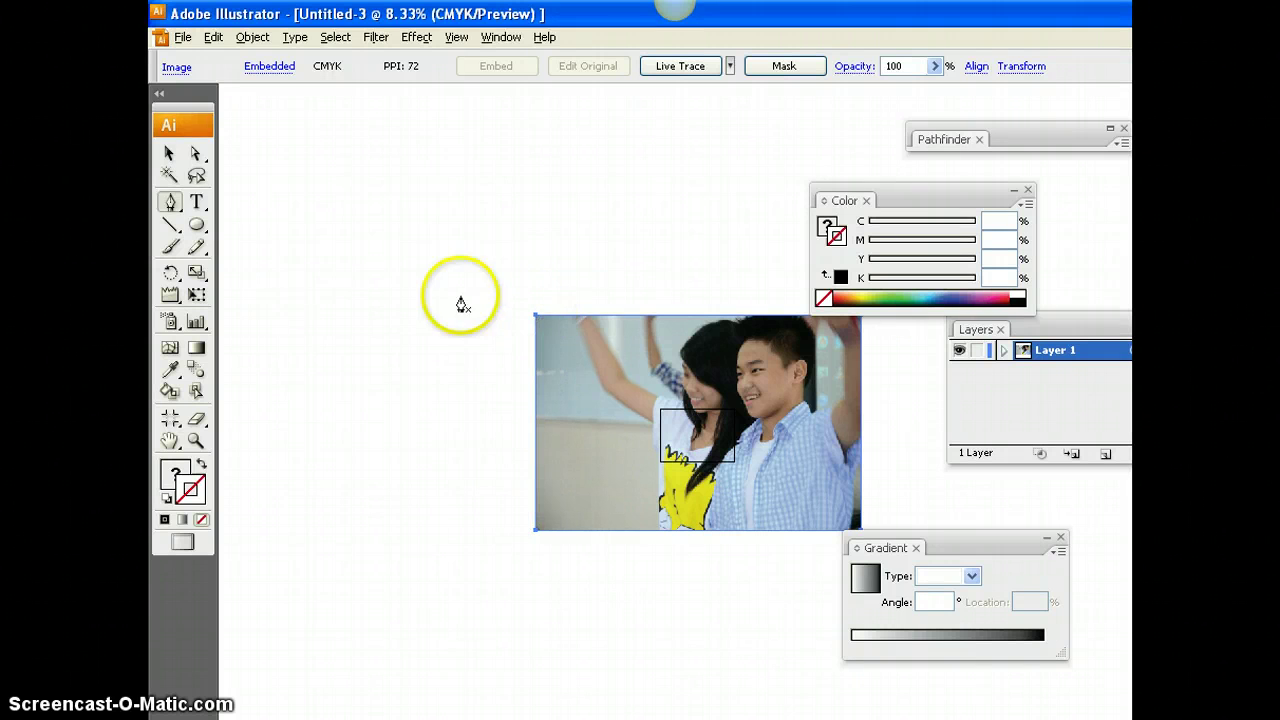
left_click(171, 154)
left_click_drag(536, 316, 750, 457)
left_click_drag(801, 494, 643, 446)
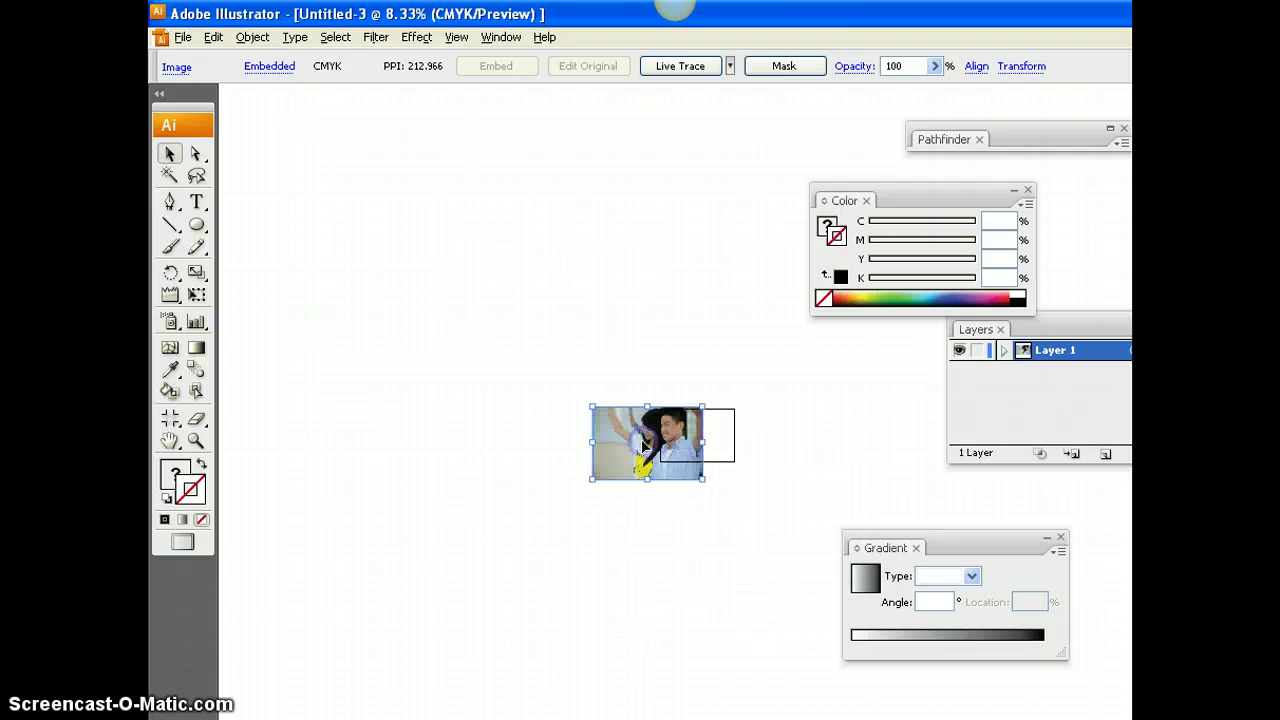
Step: Choose pure red (C 0, M 100, Y 100, K 0) as the stroke colour and deselect the photo
key("ctrl+plus")
key("ctrl+plus")
key("ctrl+plus")
key("ctrl+plus")
key("ctrl+plus")
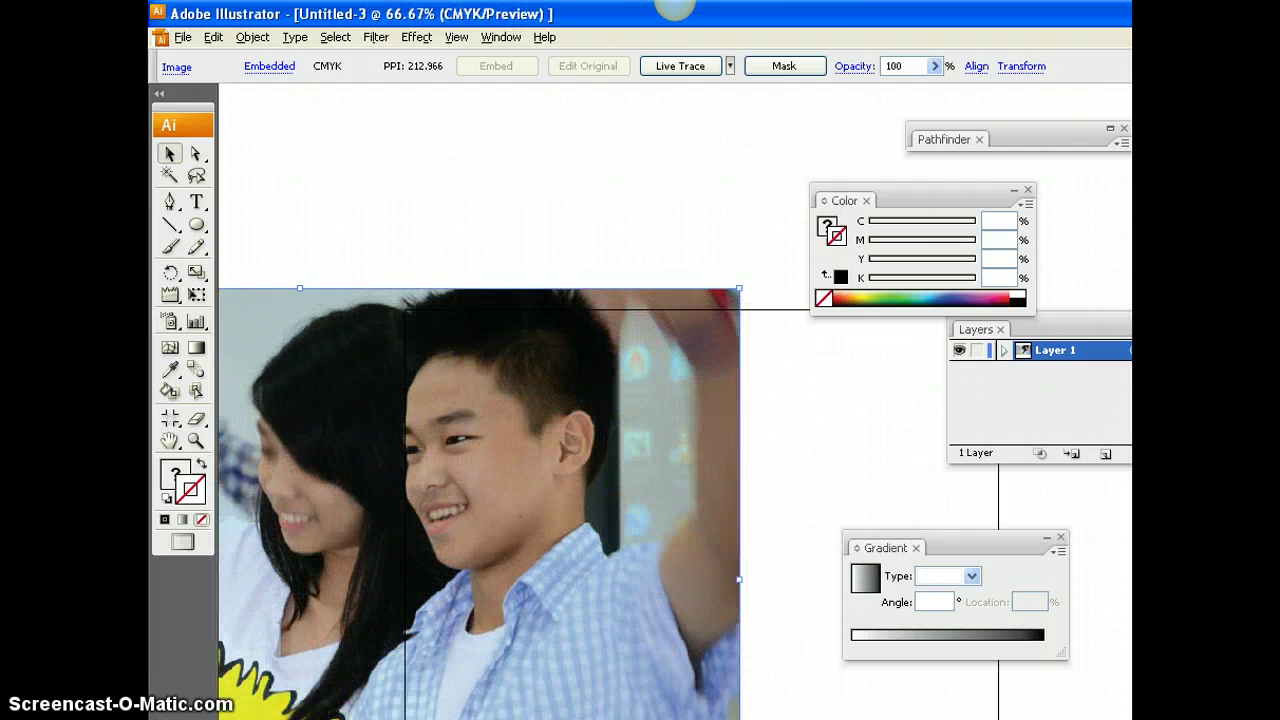
scroll(560, 360, "left", 3)
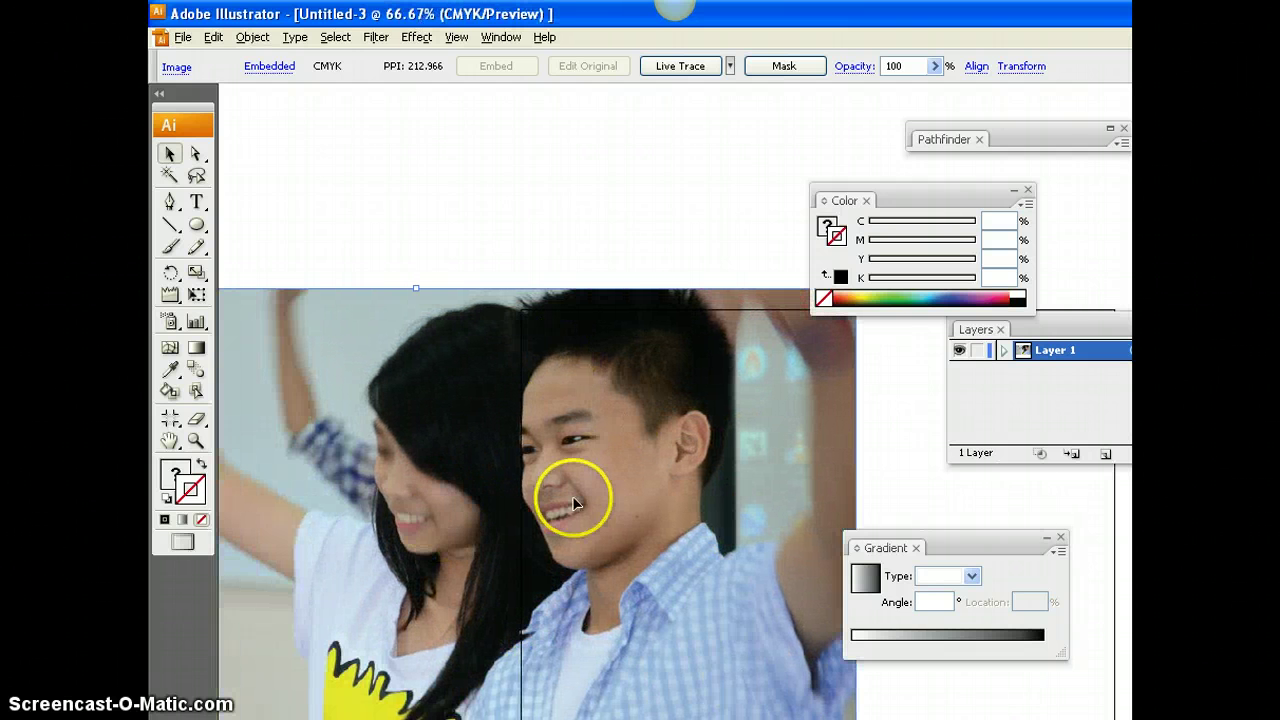
left_click(170, 200)
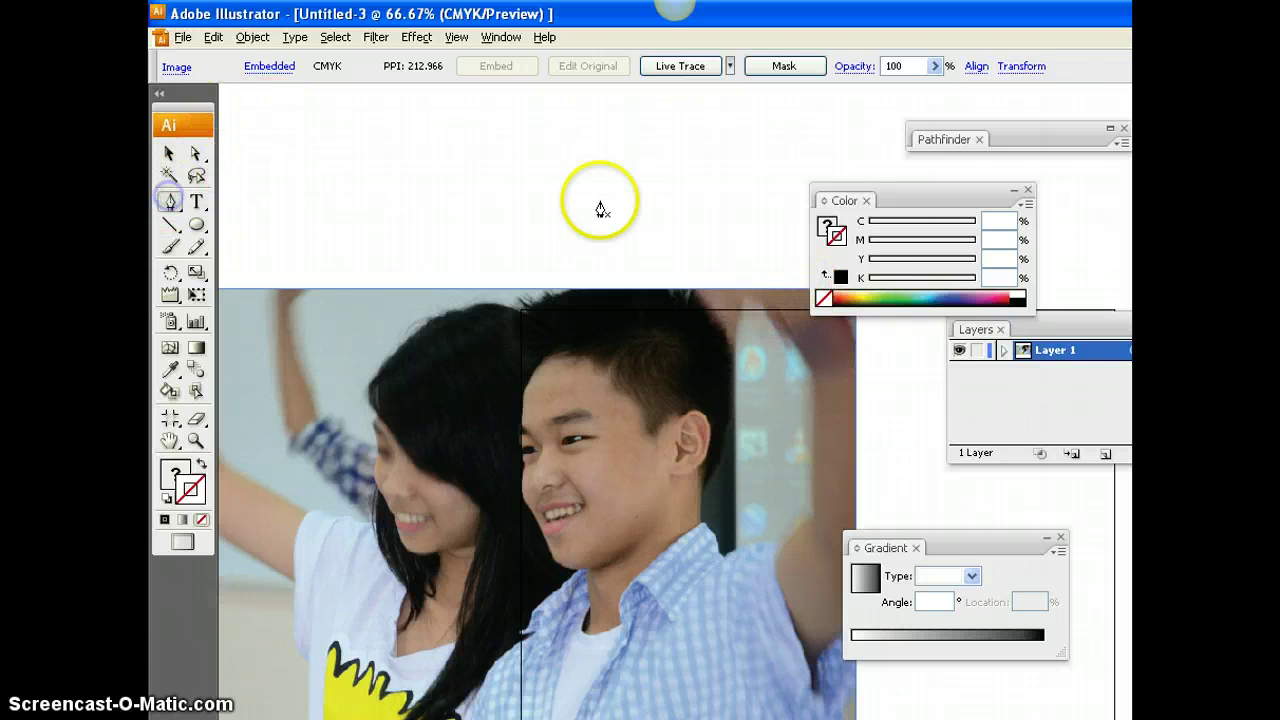
double_click(837, 238)
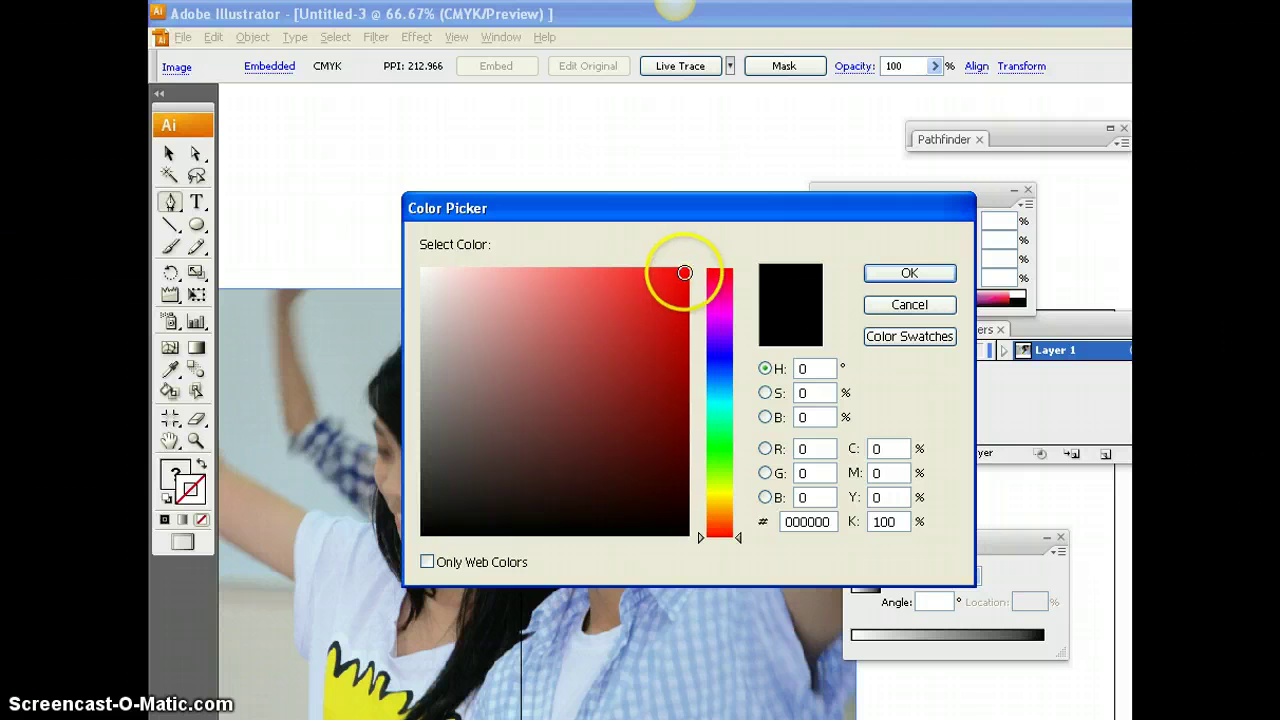
left_click(684, 272)
left_click(909, 273)
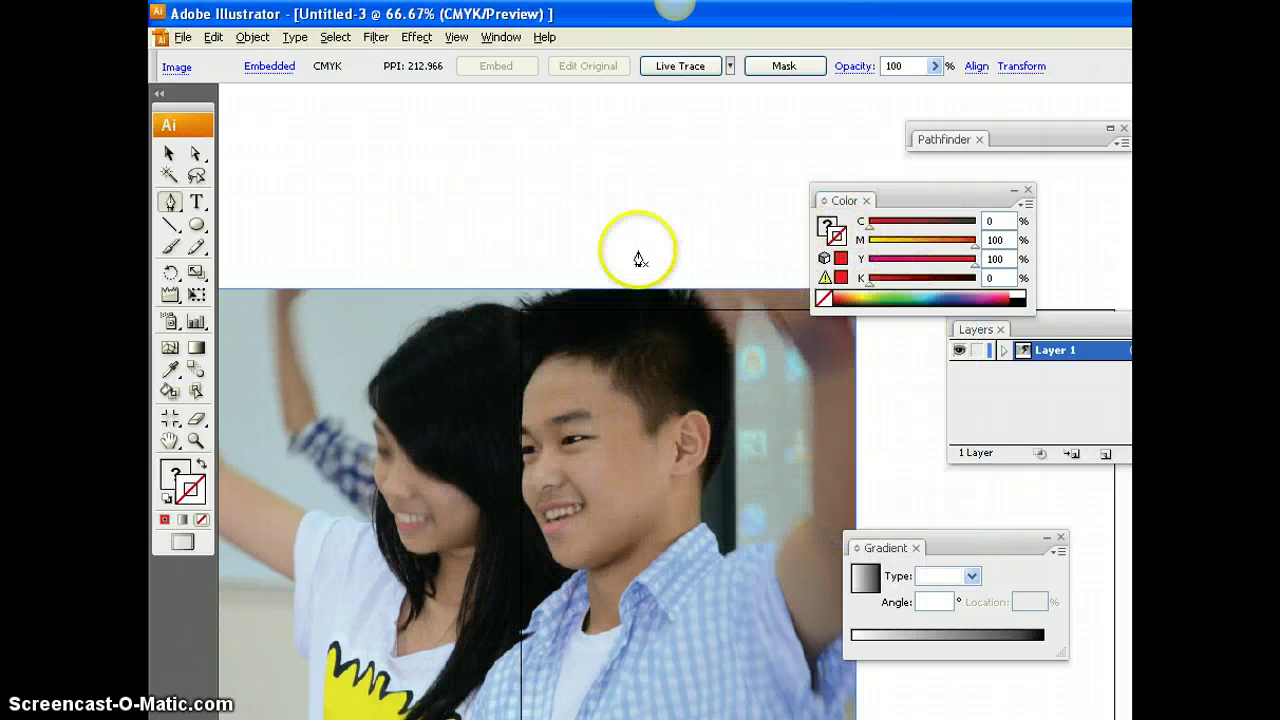
left_click(166, 151)
left_click(471, 200)
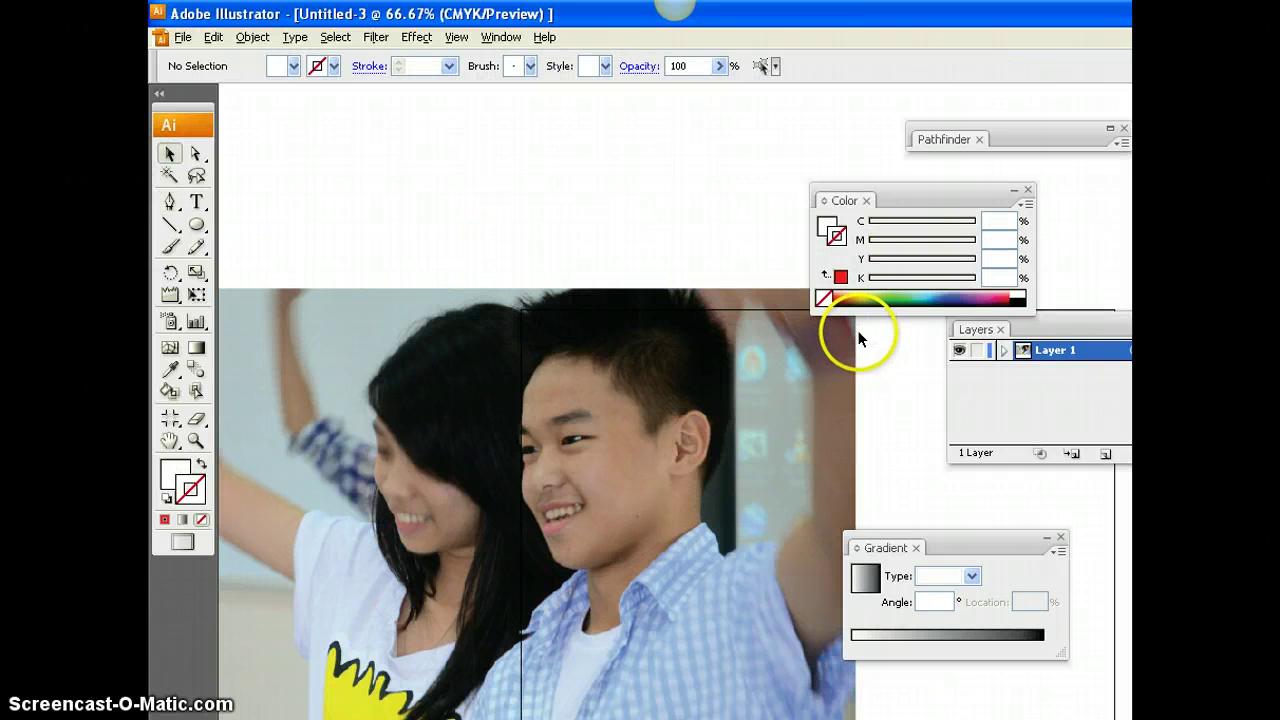
Step: Shift the photo slightly down and to the right, and bring the layer list fully into view
left_click_drag(619, 402, 649, 426)
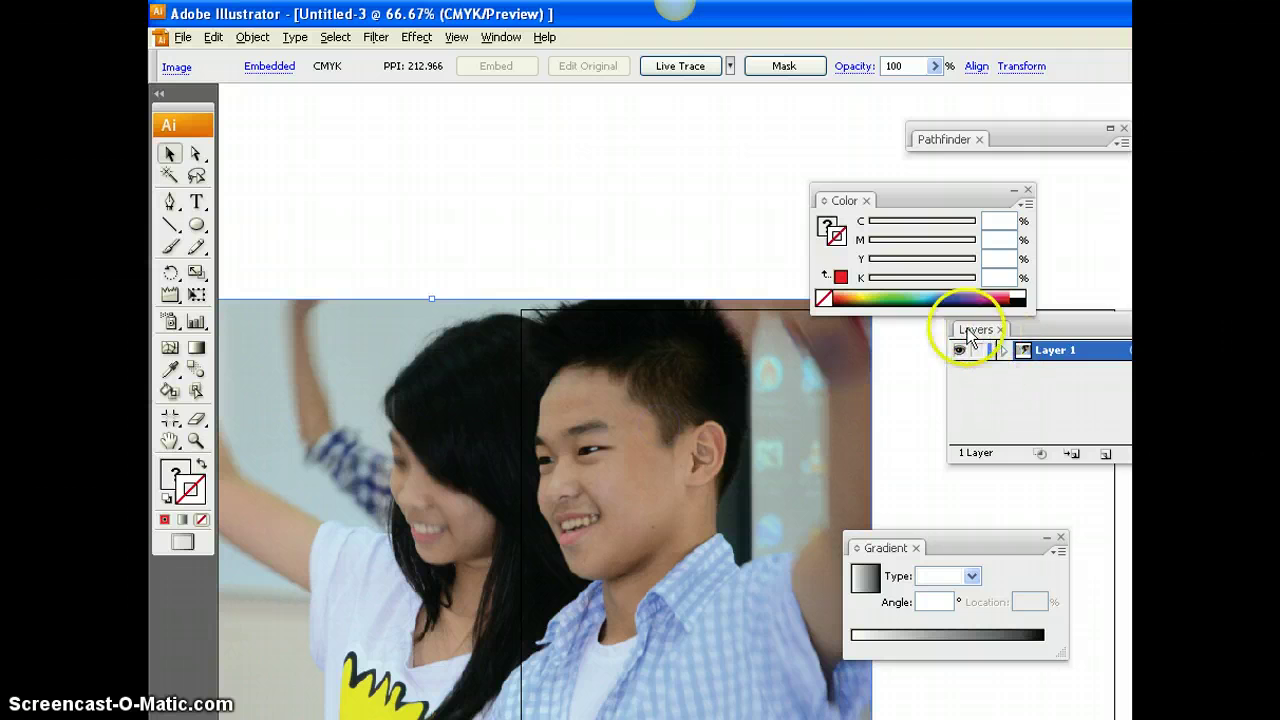
left_click_drag(972, 330, 897, 360)
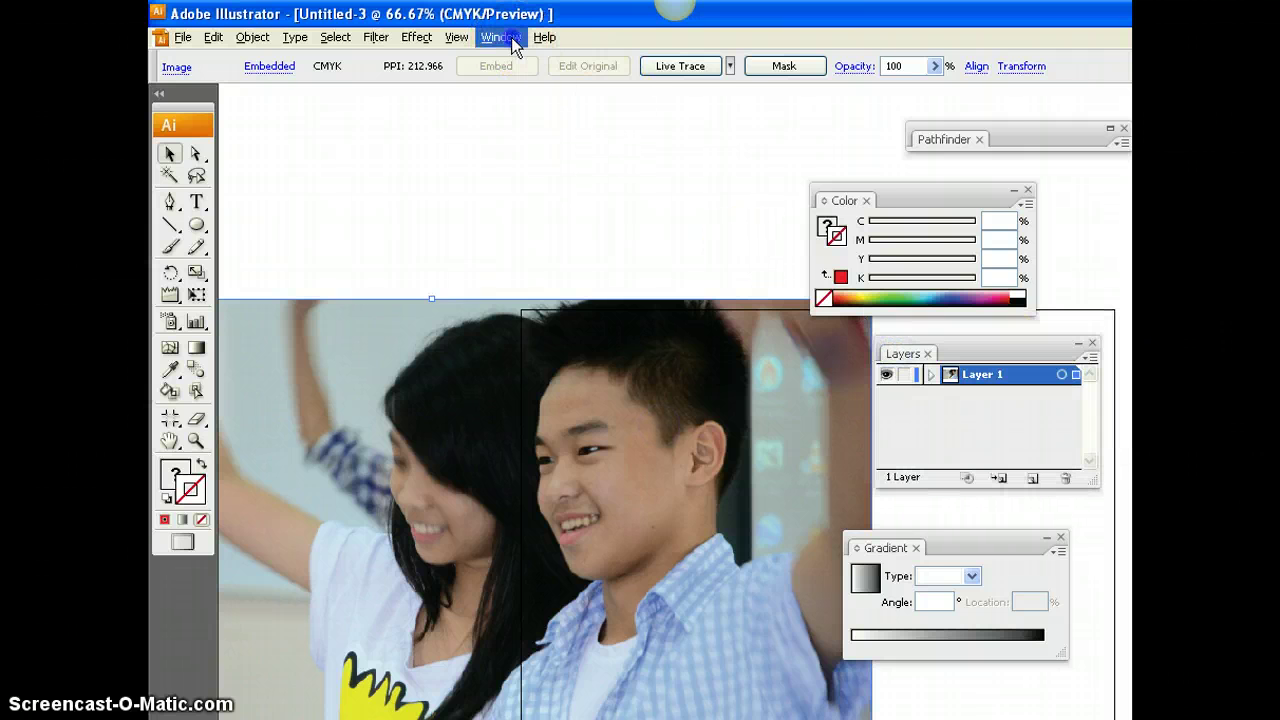
left_click(500, 37)
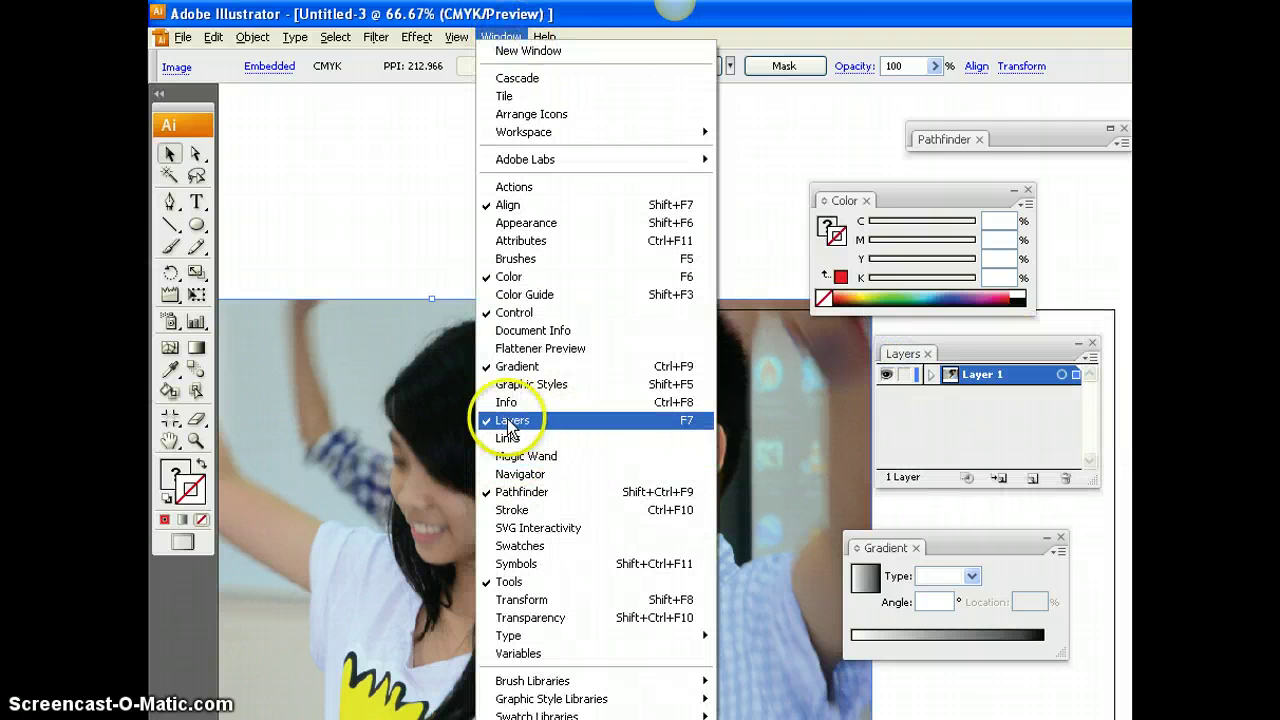
left_click(903, 354)
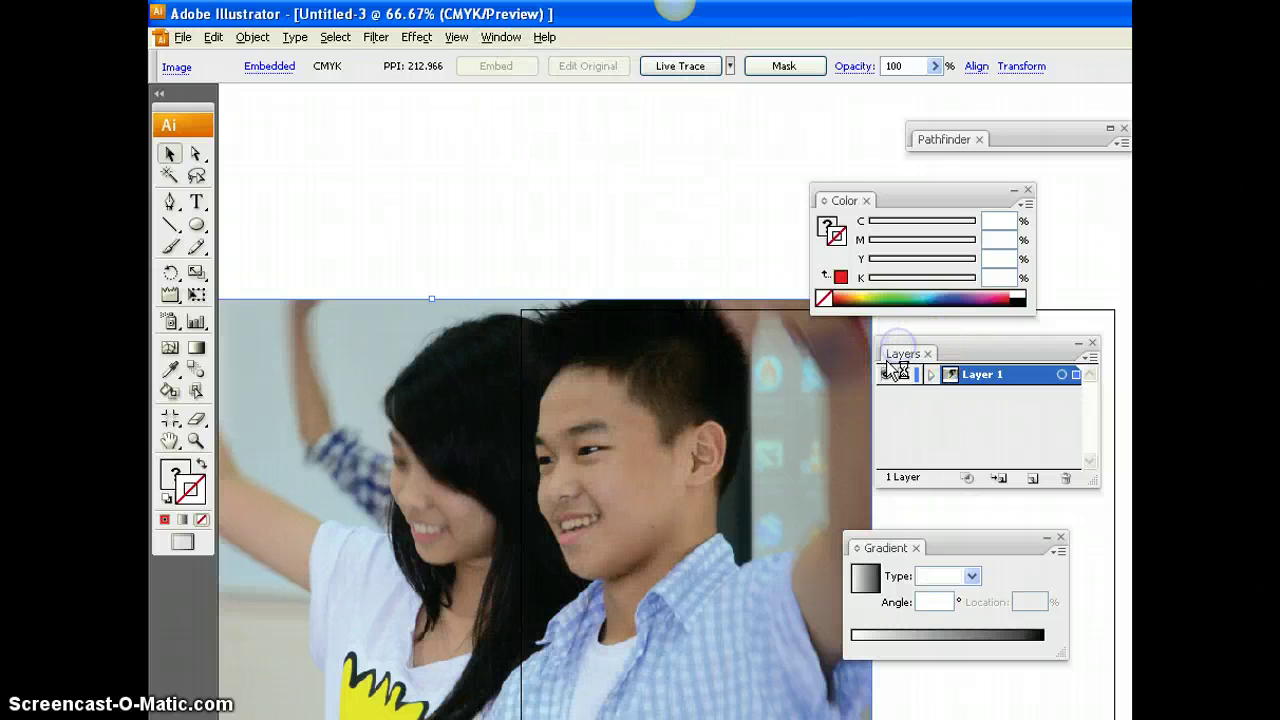
Step: Rename the photo's layer as Photo and lock it against editing
double_click(983, 376)
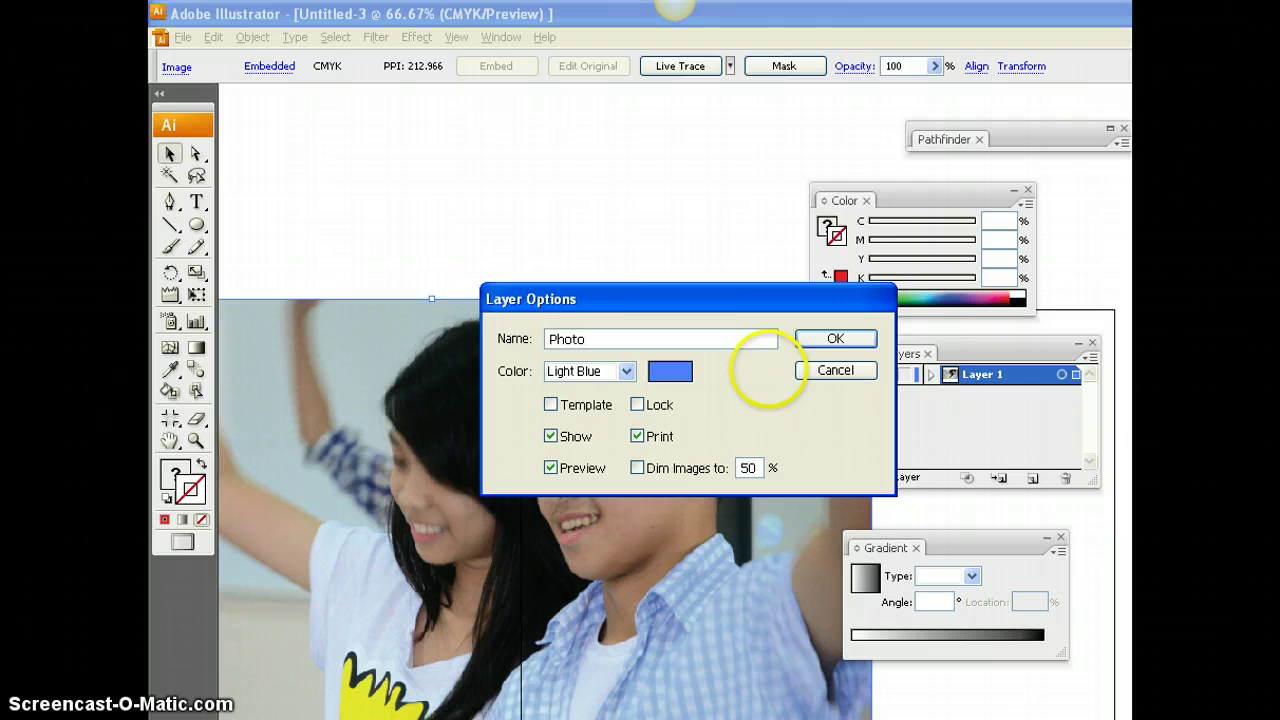
key("Return")
left_click(905, 374)
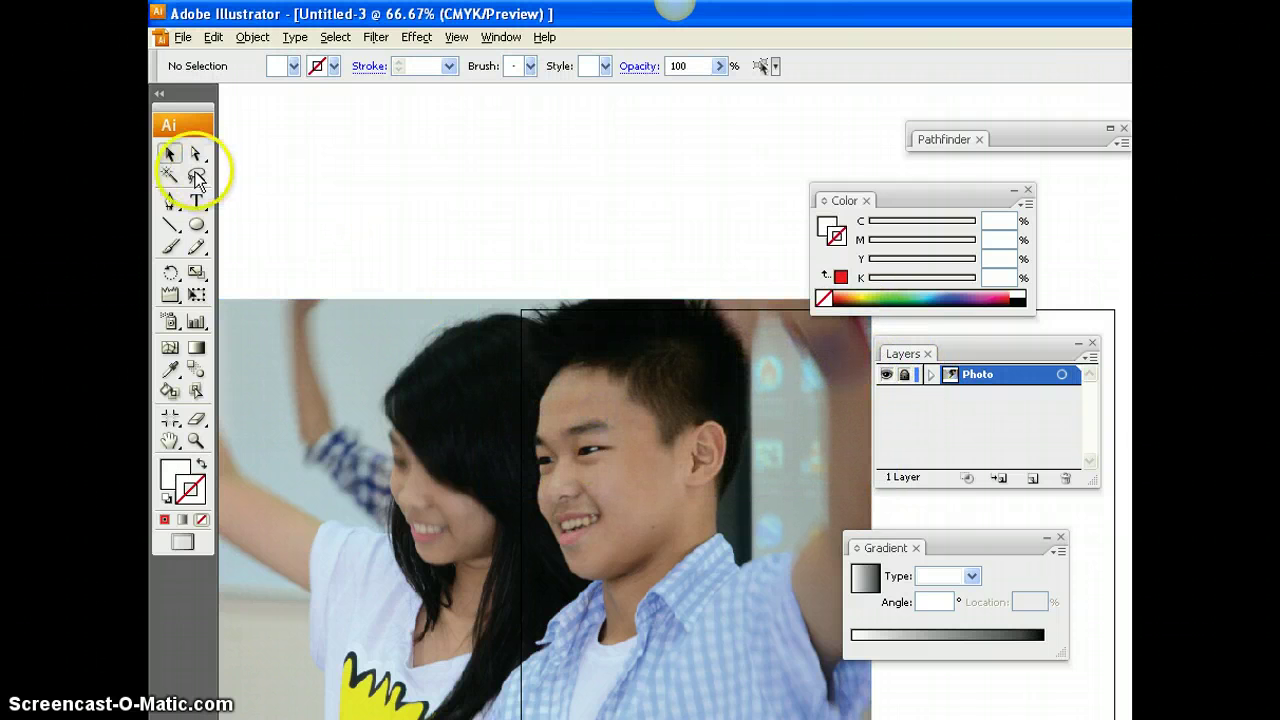
left_click(632, 435)
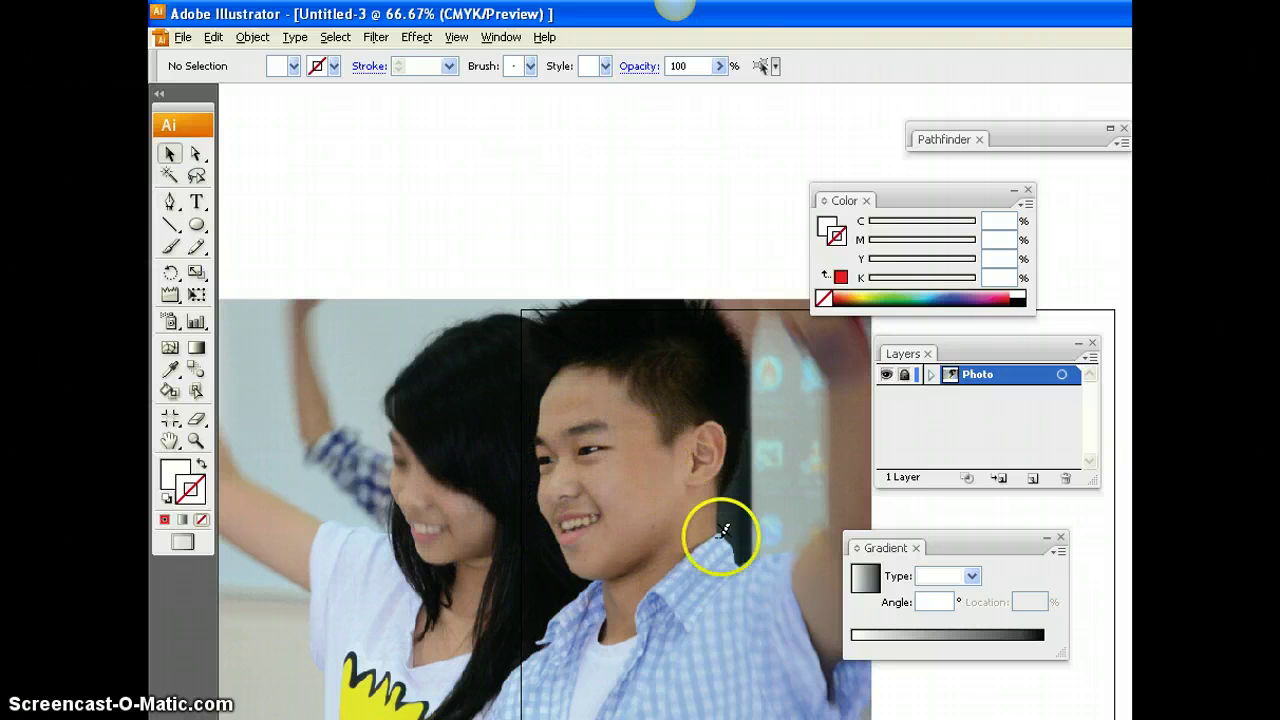
Step: Add a new layer above Photo and set the Pen tool to a red stroke with no fill
left_click(1034, 479)
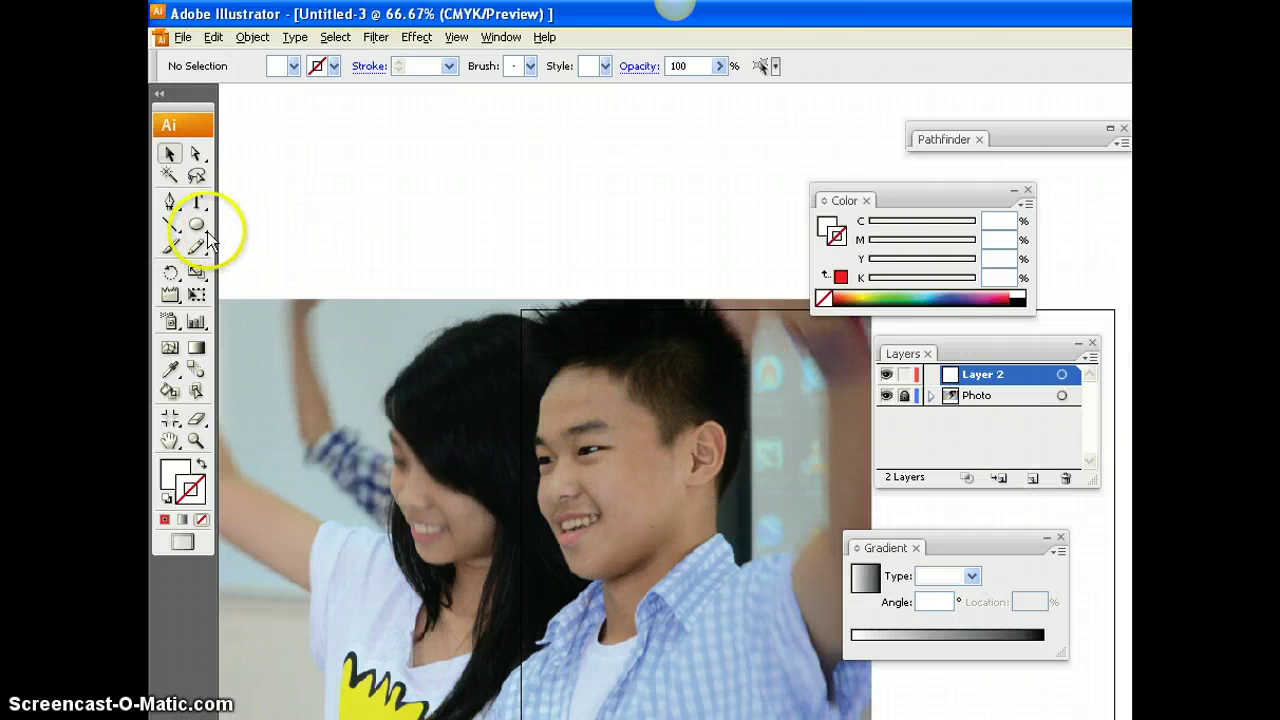
left_click(170, 201)
left_click(840, 277)
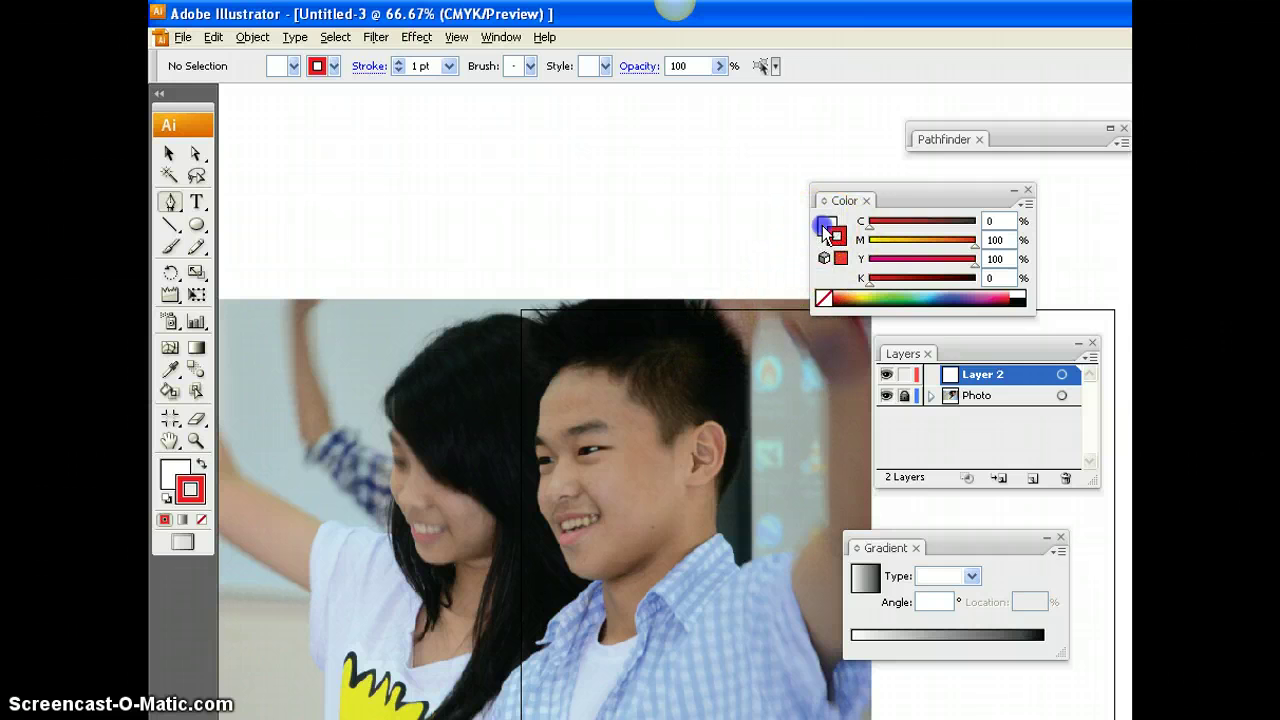
left_click(825, 227)
left_click(824, 299)
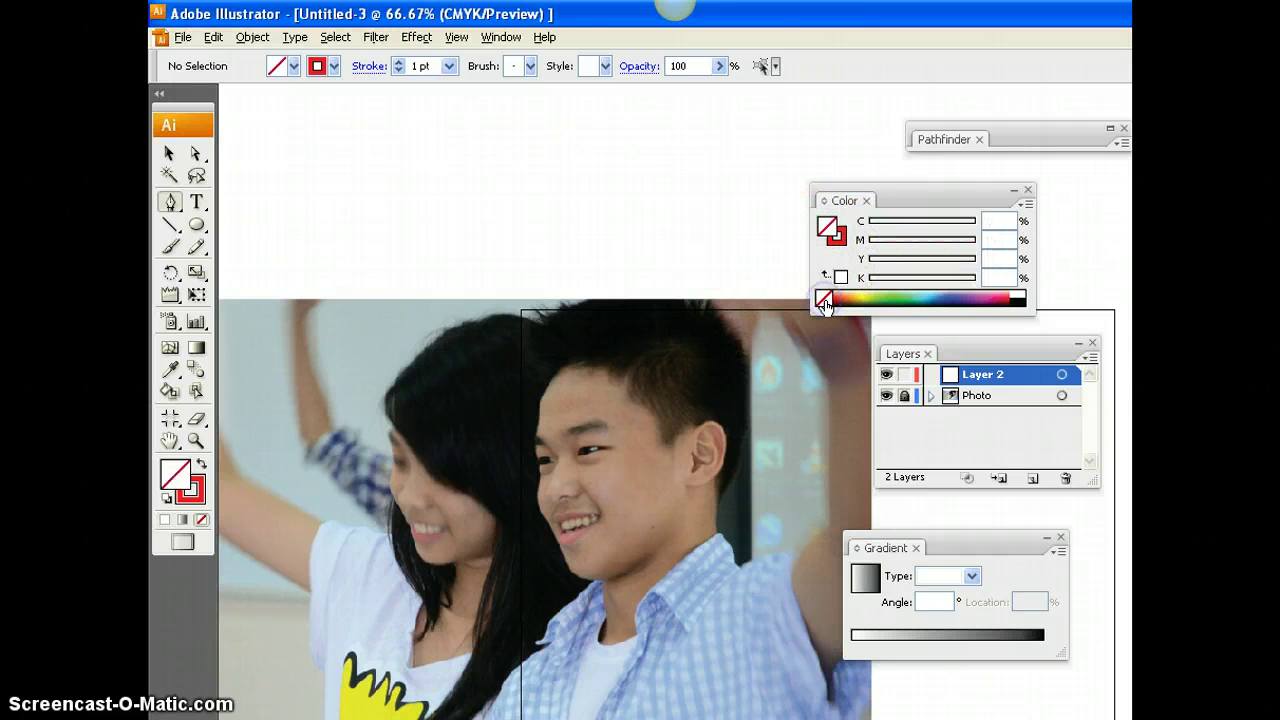
left_click(829, 232)
left_click(824, 226)
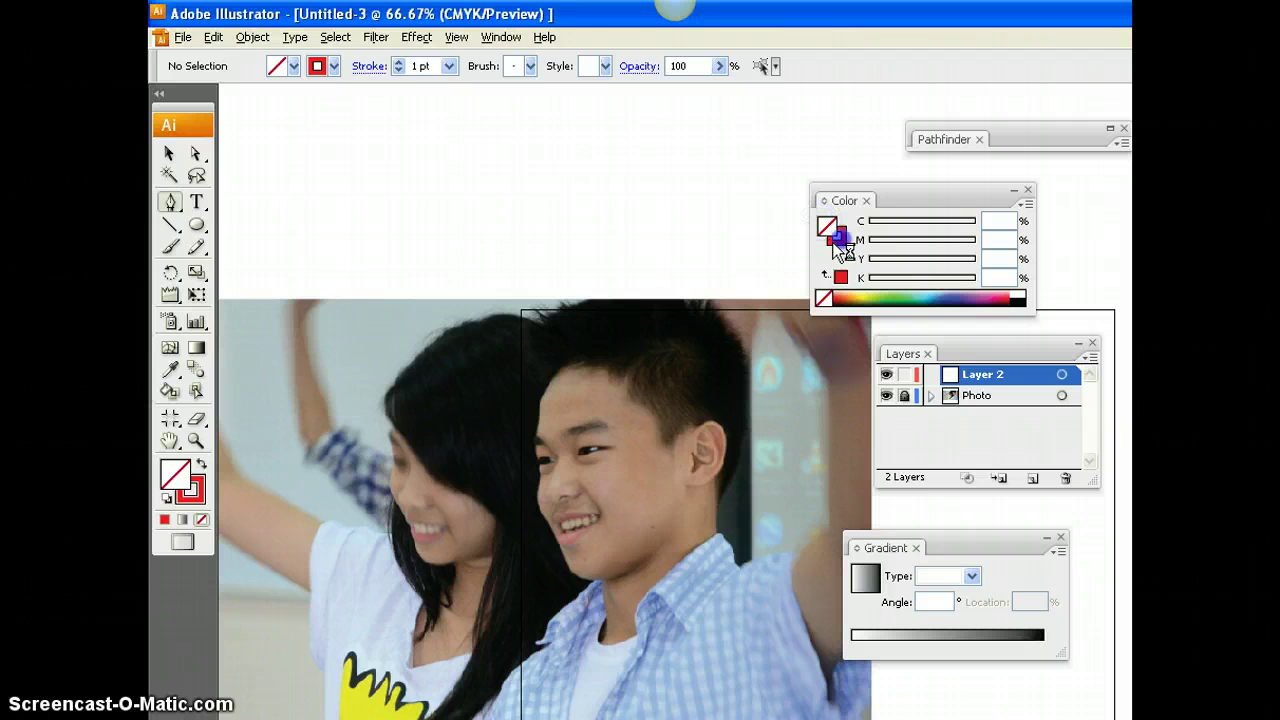
left_click(838, 237)
Step: Try the Pen tool with a short test path of curves and straight segments above the photo, and undo it completely
left_click(515, 183)
left_click_drag(540, 231, 620, 229)
left_click(676, 178)
left_click(660, 258)
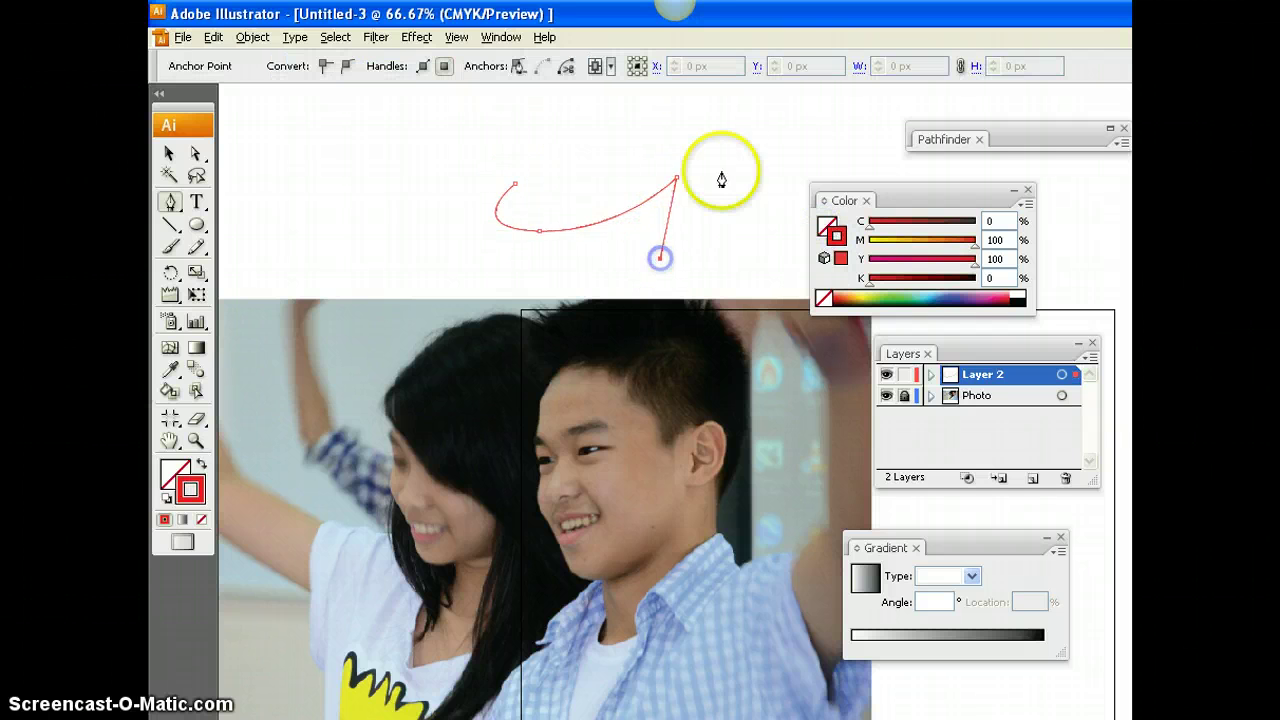
left_click(722, 170)
key("ctrl+z")
key("ctrl+z")
key("ctrl+z")
key("ctrl+z")
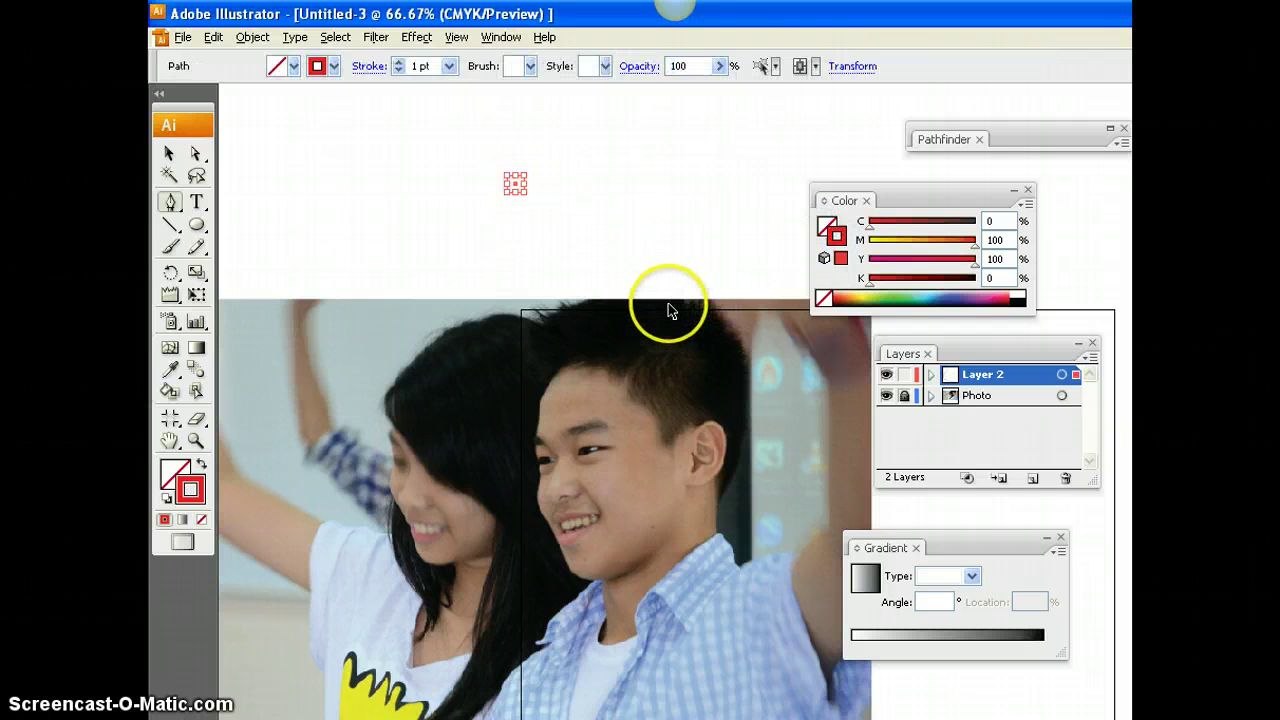
key("ctrl+z")
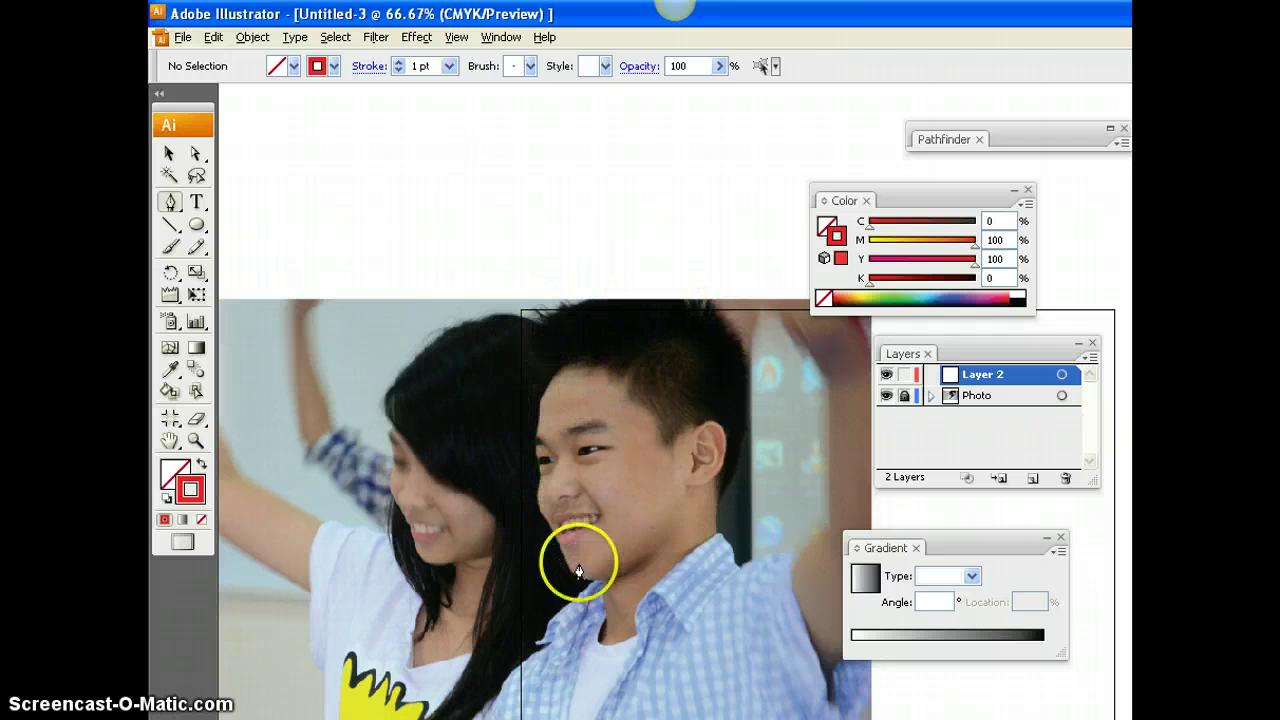
Step: Trace the boy's face profile with the Pen tool from the hairline over forehead, nose and chin to the base of the neck
left_click(565, 366)
left_click(540, 408)
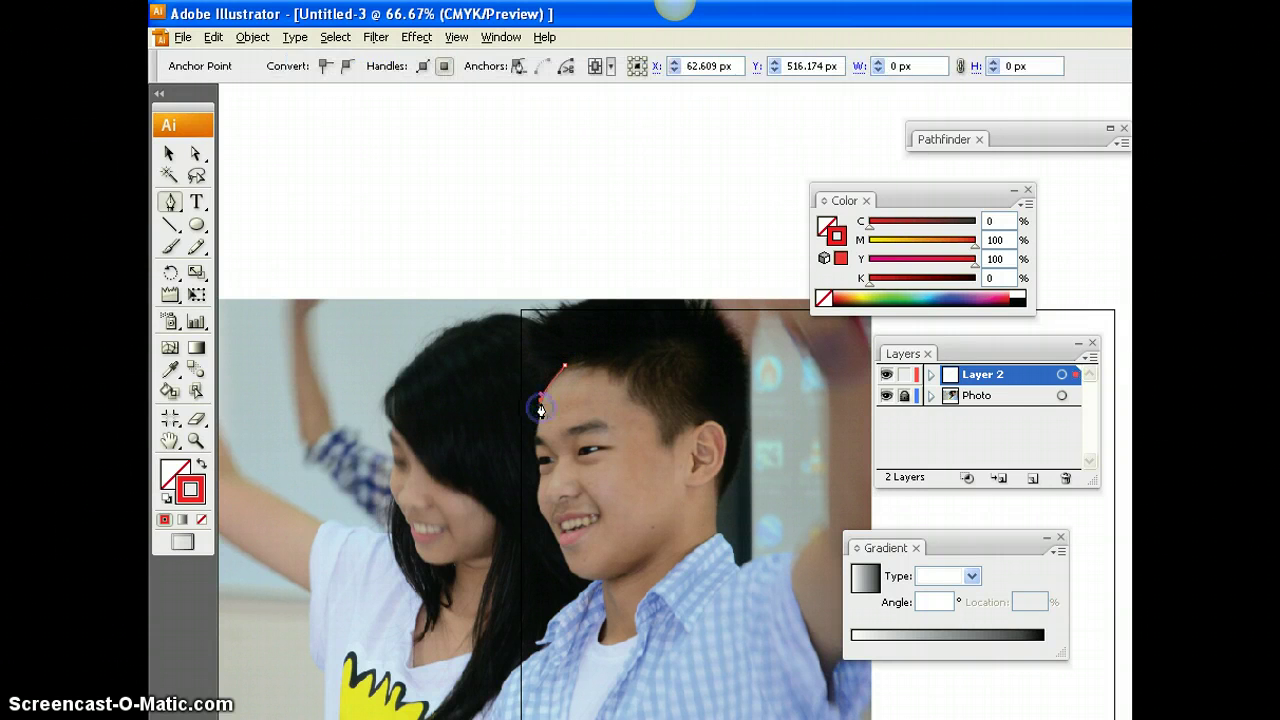
left_click(531, 438)
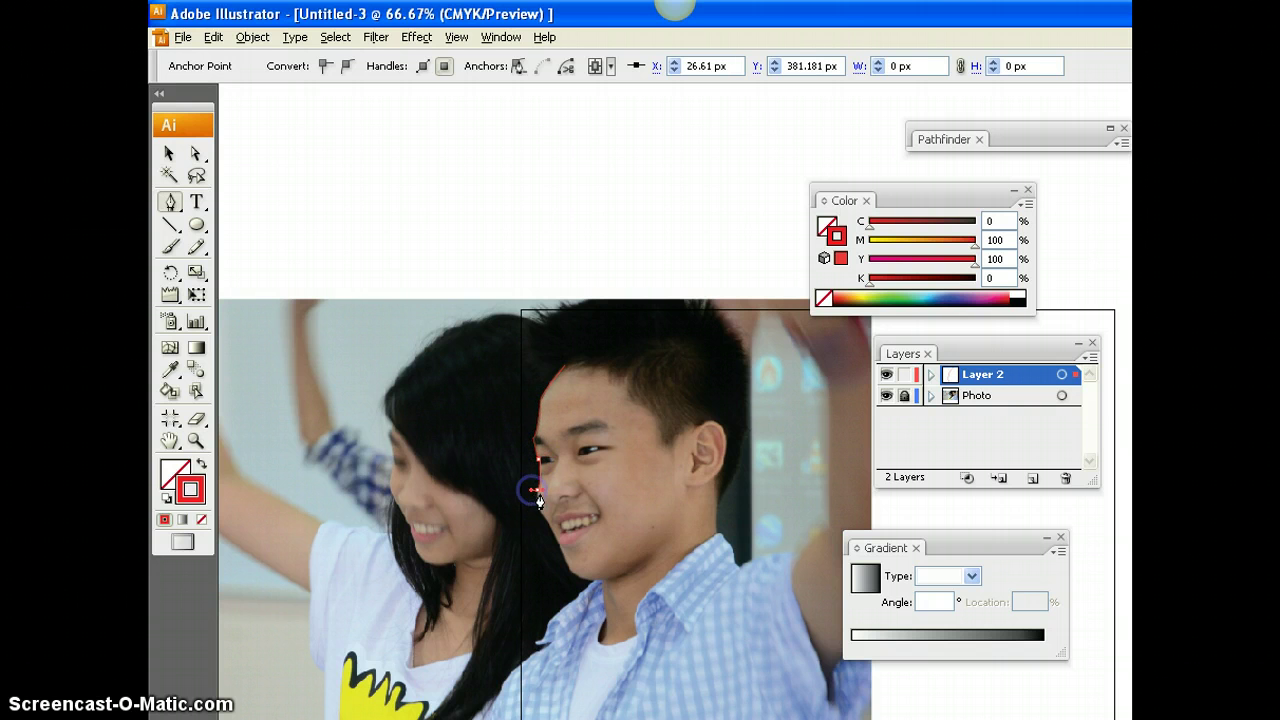
left_click_drag(540, 524, 605, 638)
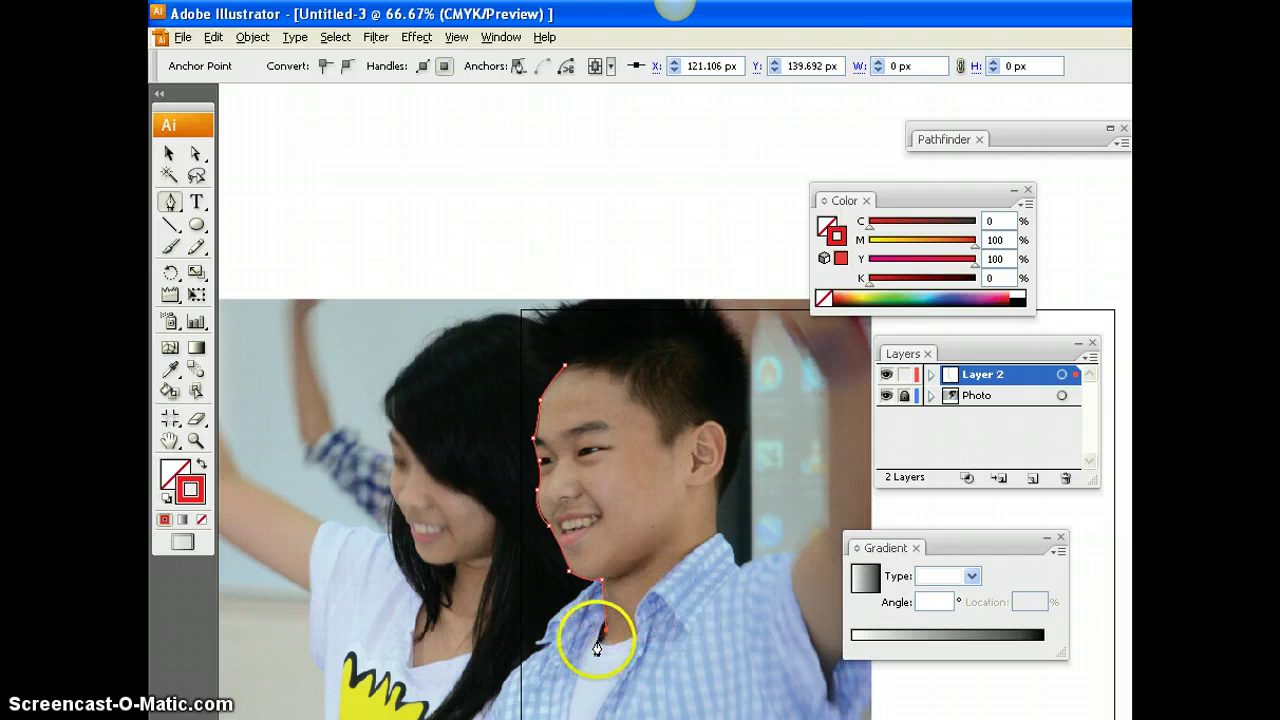
left_click(604, 634)
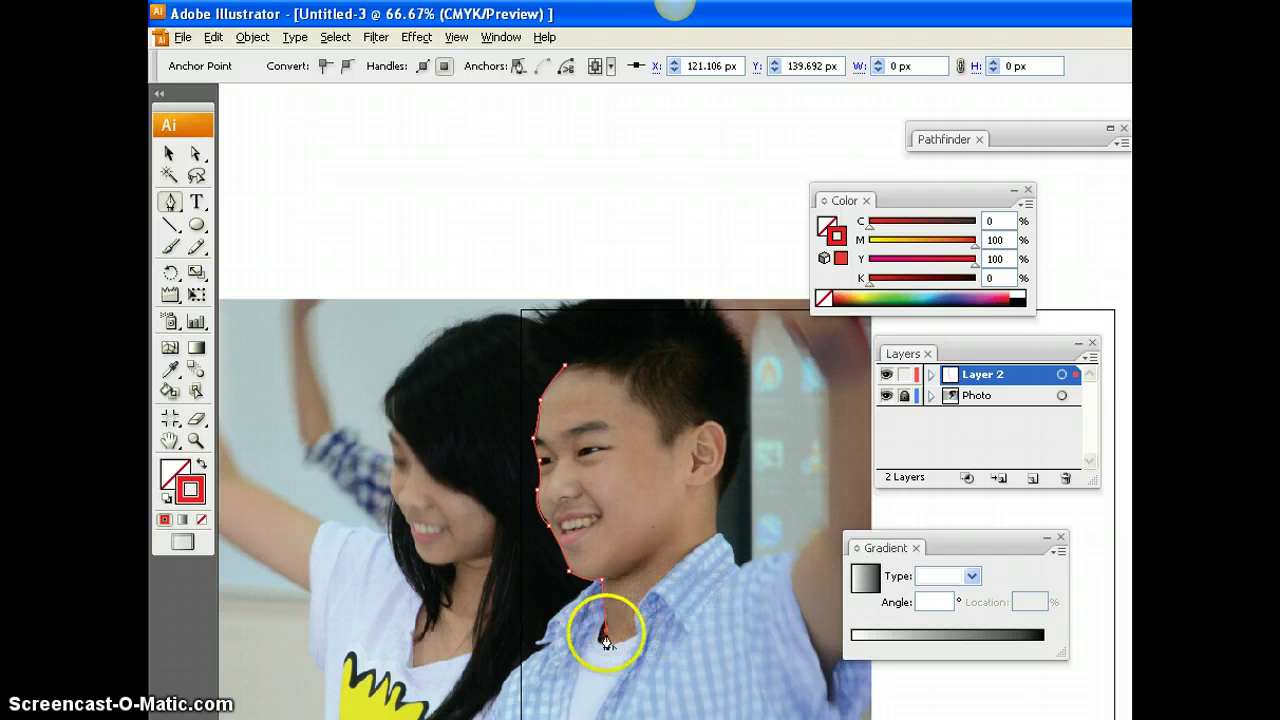
Step: Continue the red outline across the base of the neck, up the nape and around the back of the head
left_click(710, 610)
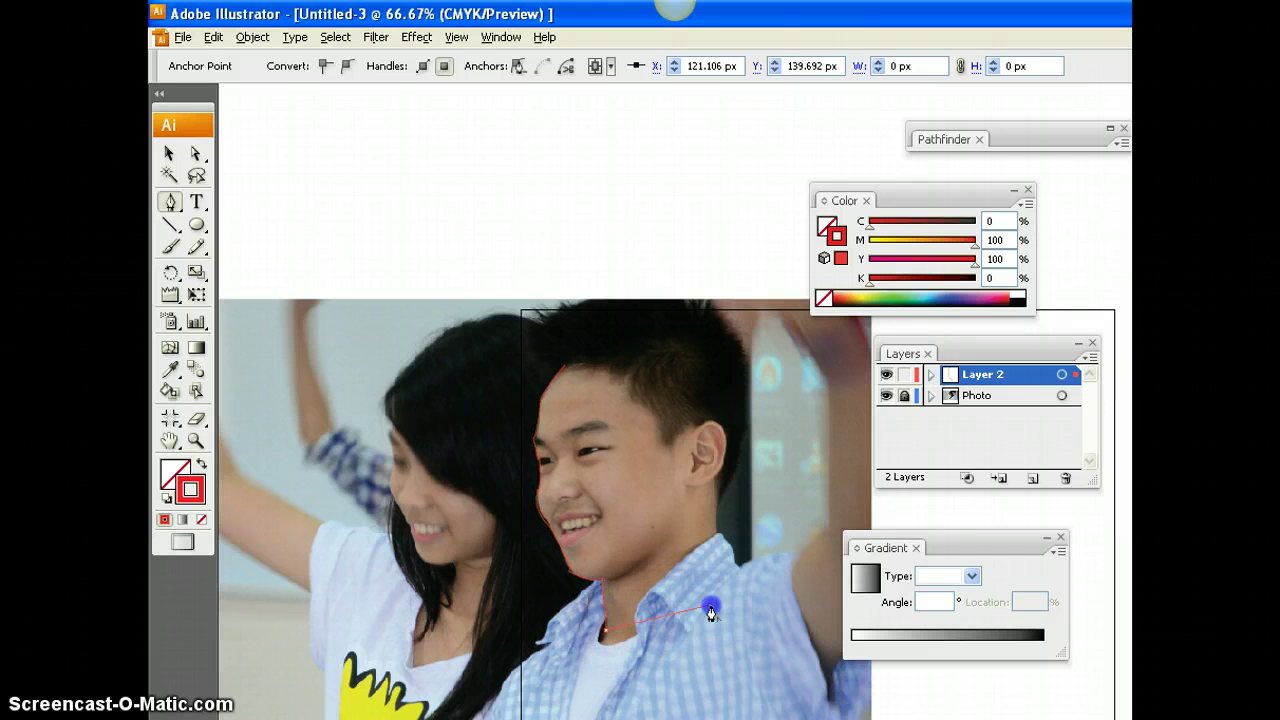
left_click(717, 506)
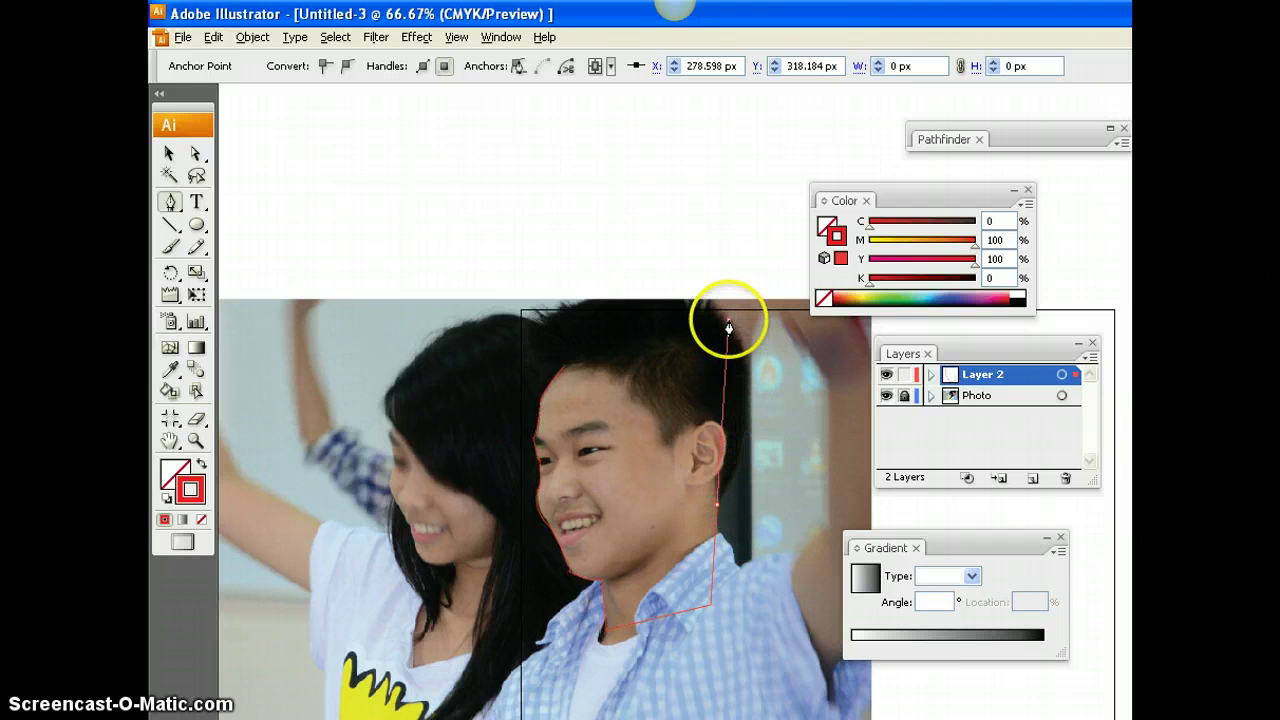
left_click_drag(729, 320, 687, 308)
left_click_drag(676, 229, 676, 225)
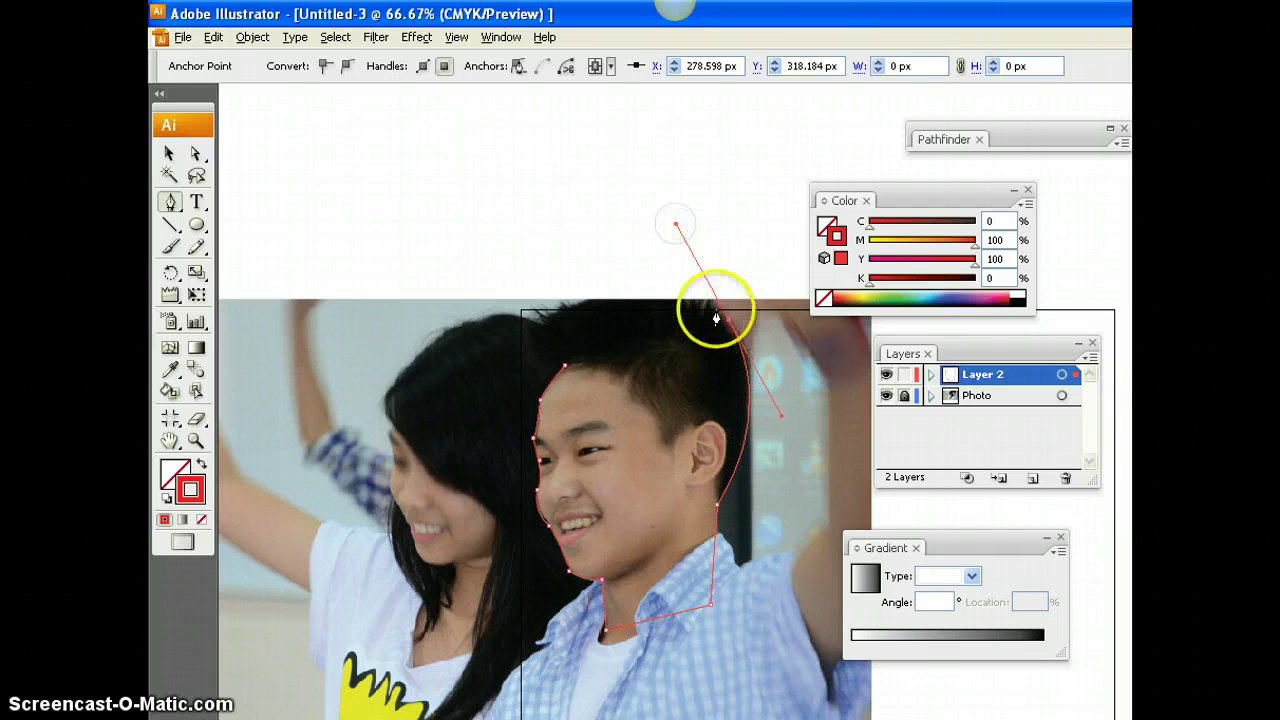
left_click(727, 328)
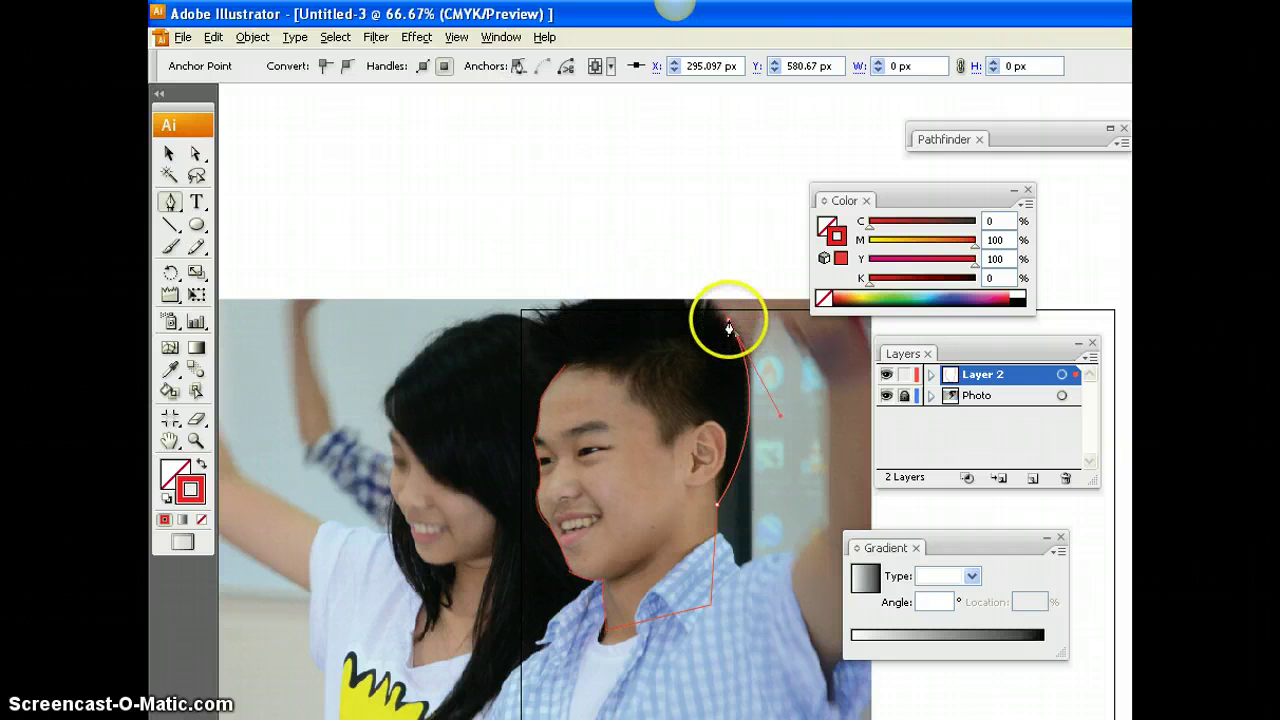
Step: Trace over the top of the hair and the fringe, close the outline at the hairline, and check it with the Photo layer briefly hidden
left_click_drag(587, 296, 509, 351)
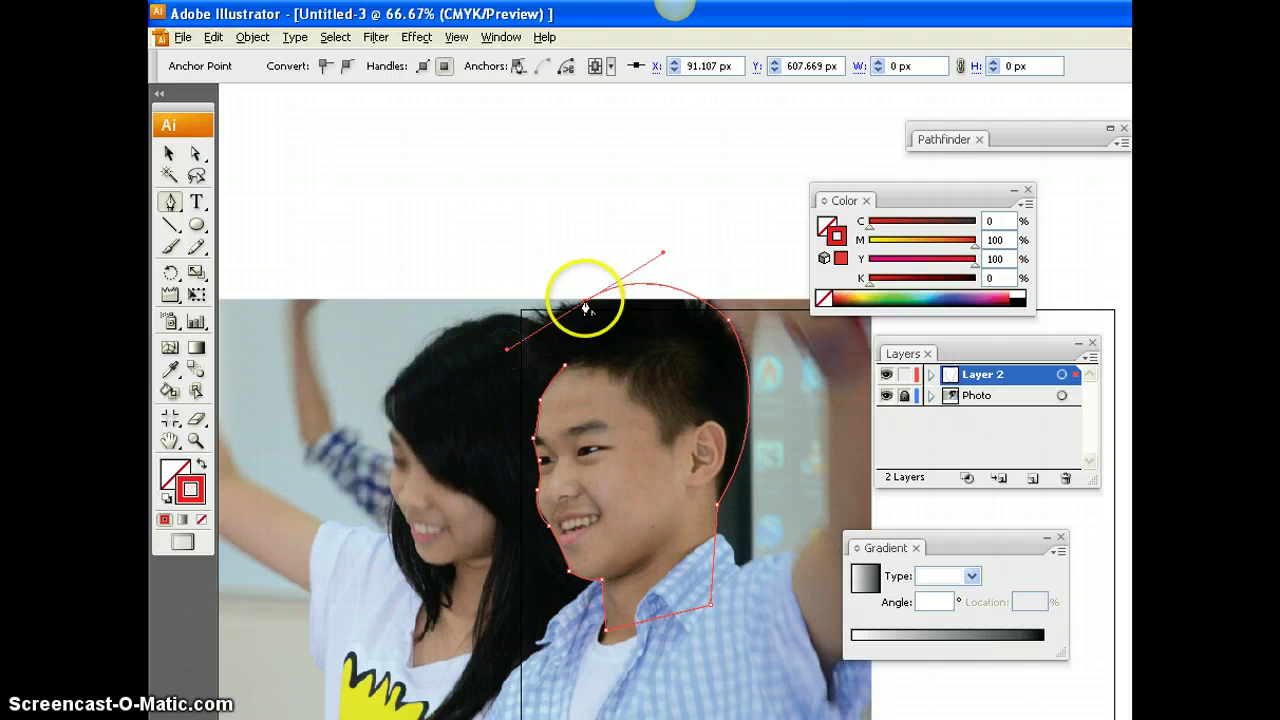
left_click(586, 296)
left_click(531, 335)
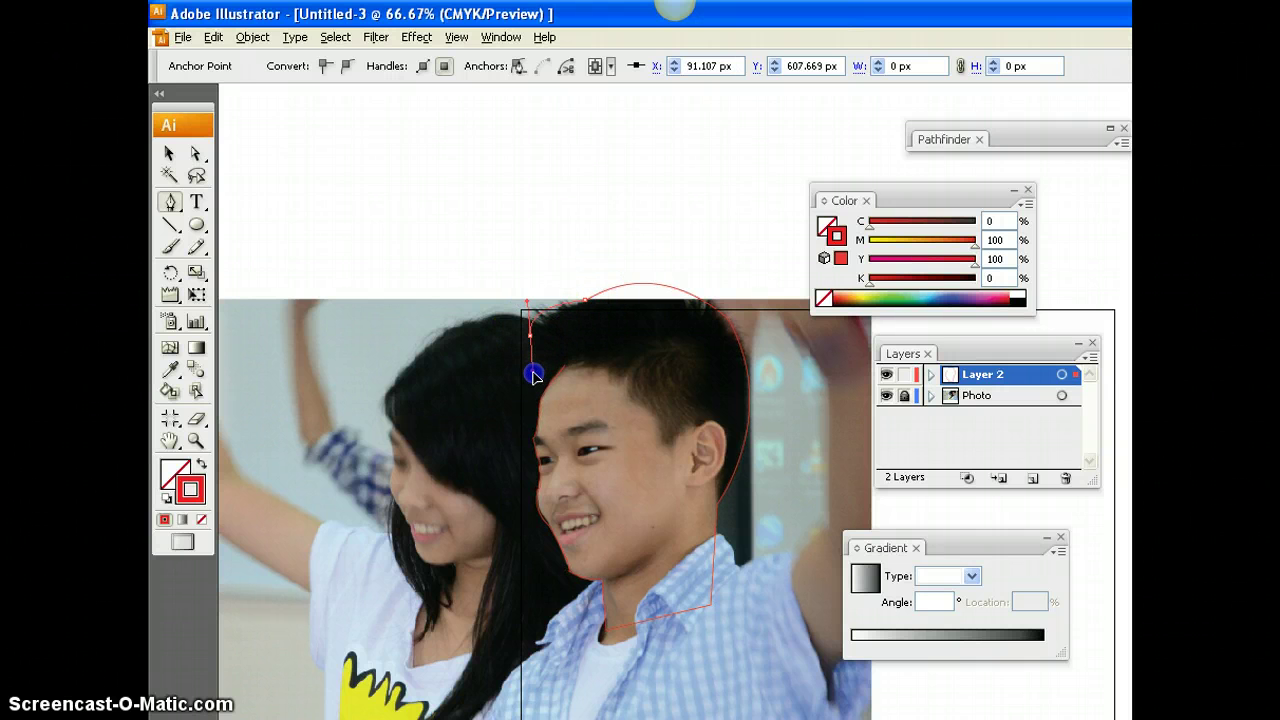
left_click(530, 336)
left_click(565, 366)
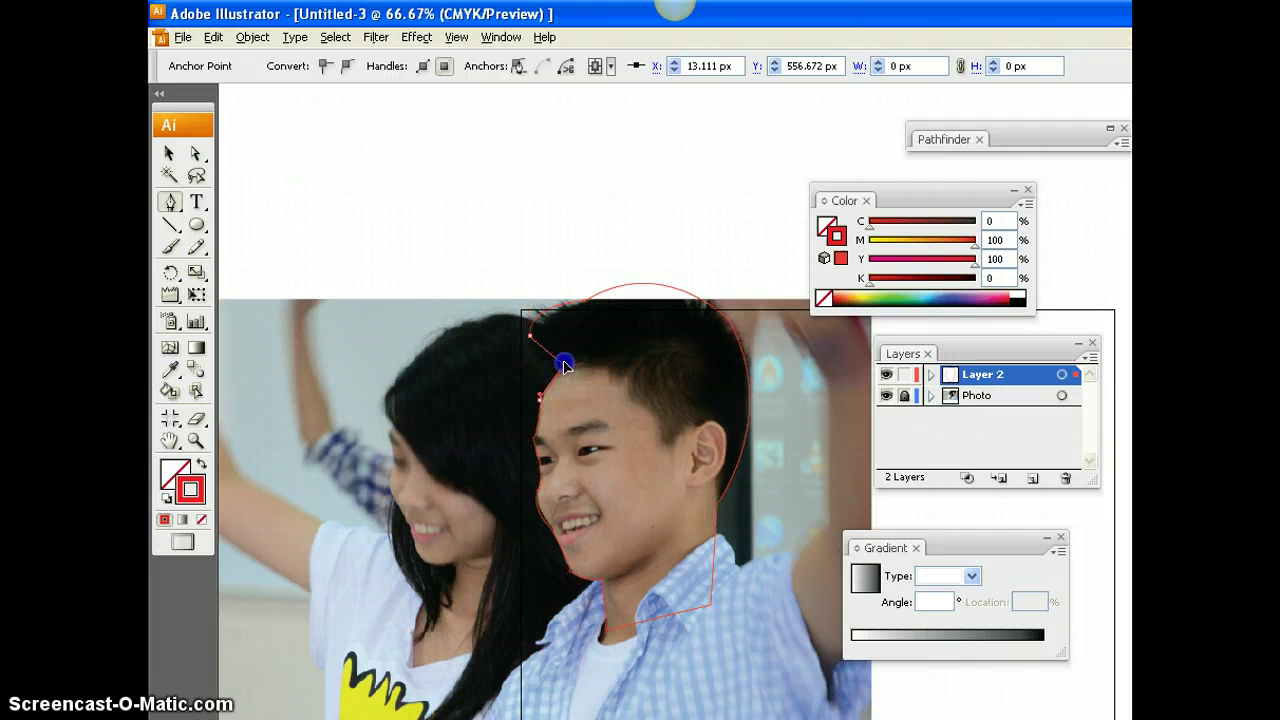
left_click(602, 358)
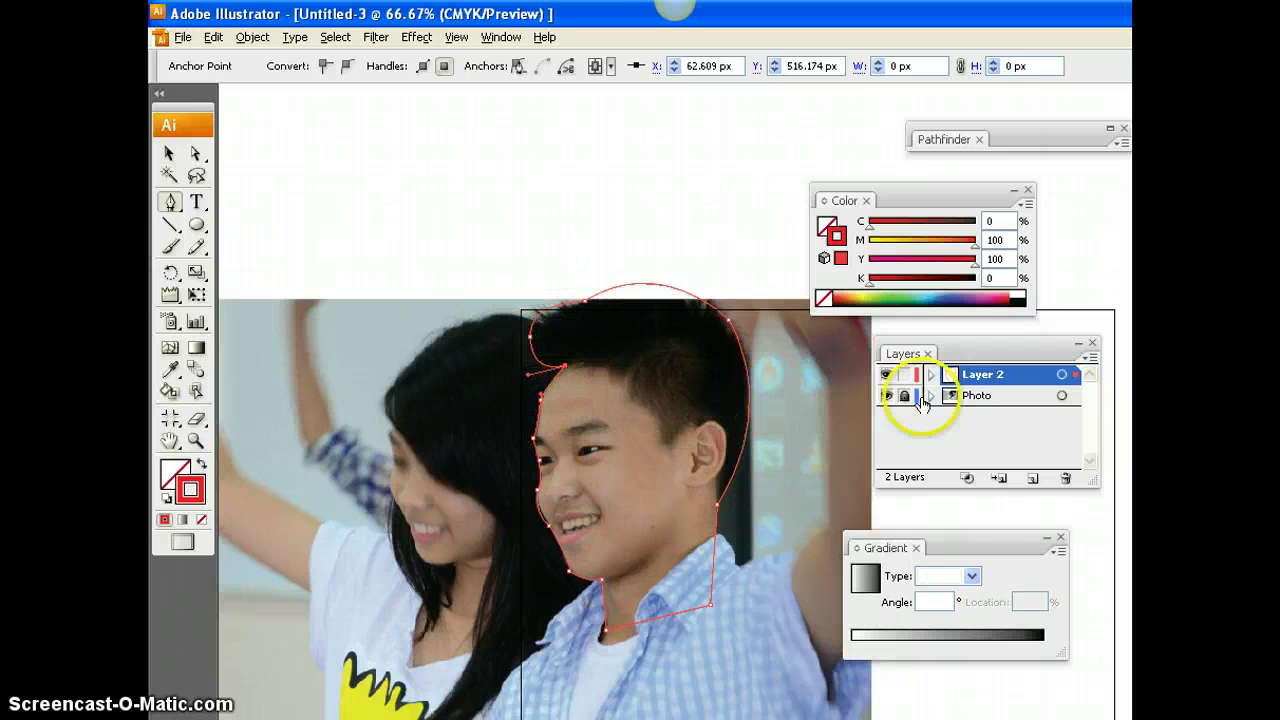
left_click(886, 397)
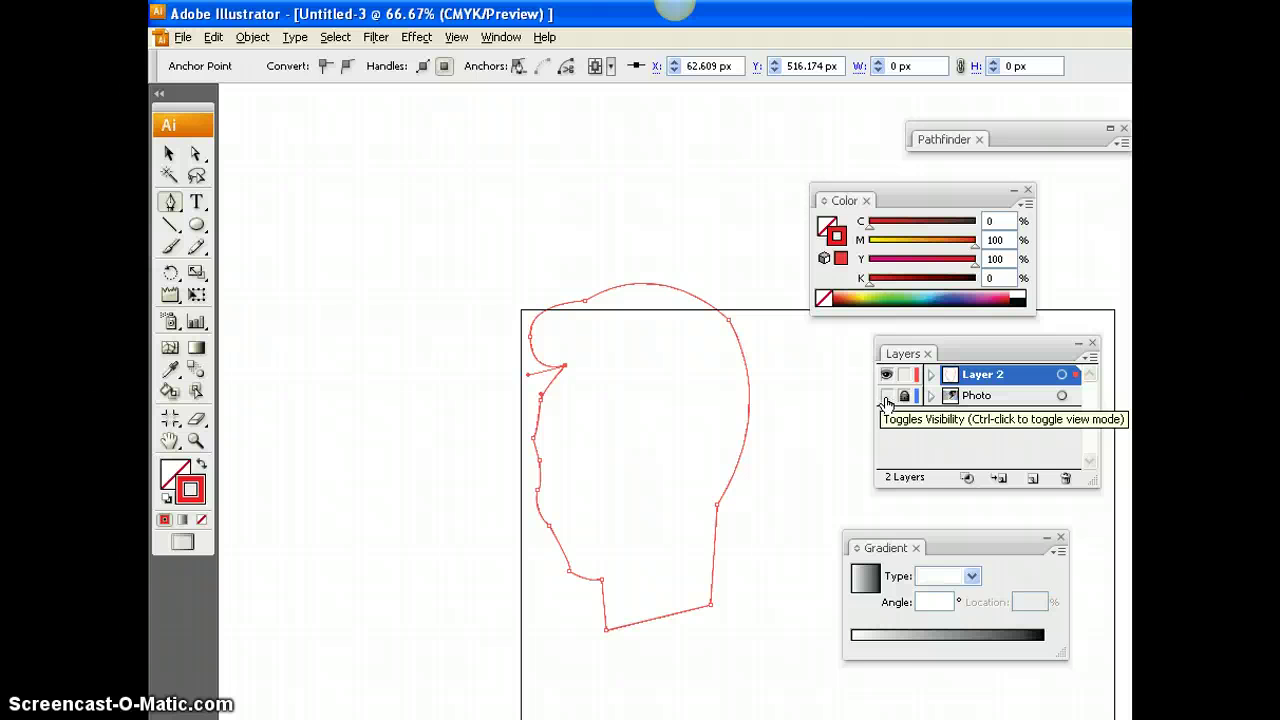
left_click(886, 397)
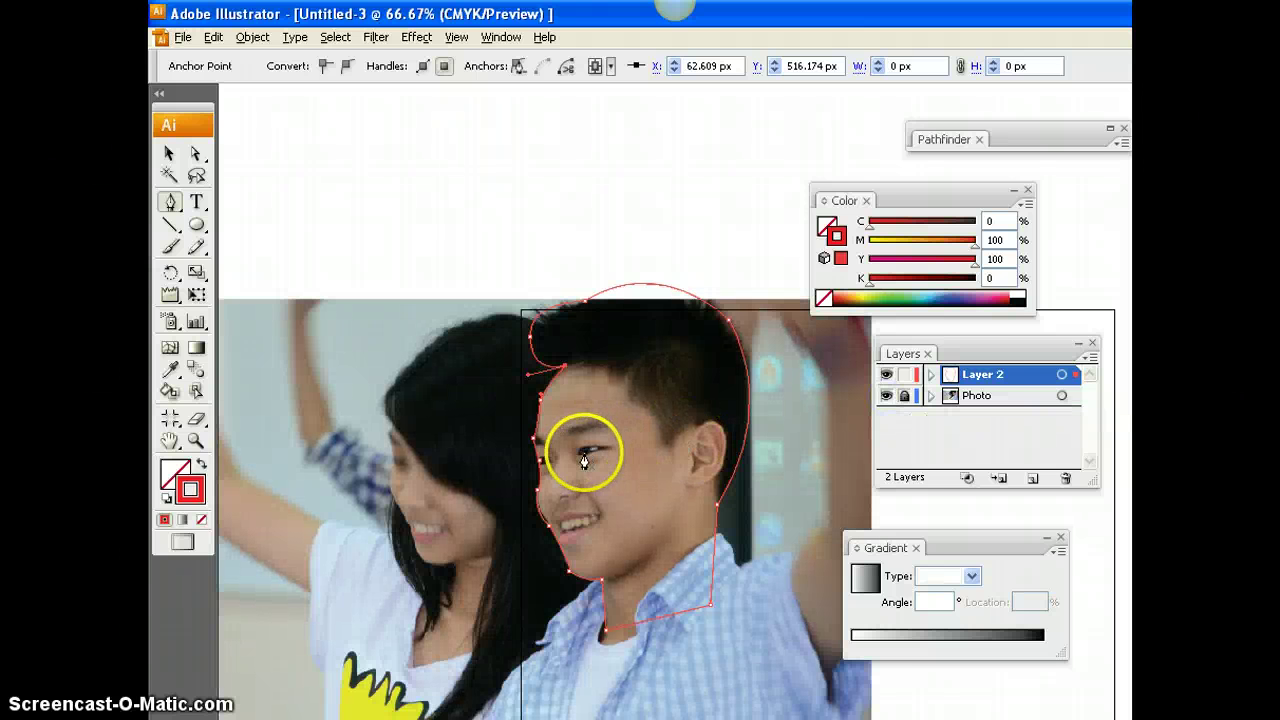
Step: Trace the boy's nearer eye as a closed shape with the Pen tool, curving along the upper lid
key("ctrl+equal")
key("ctrl+equal")
key("ctrl+equal")
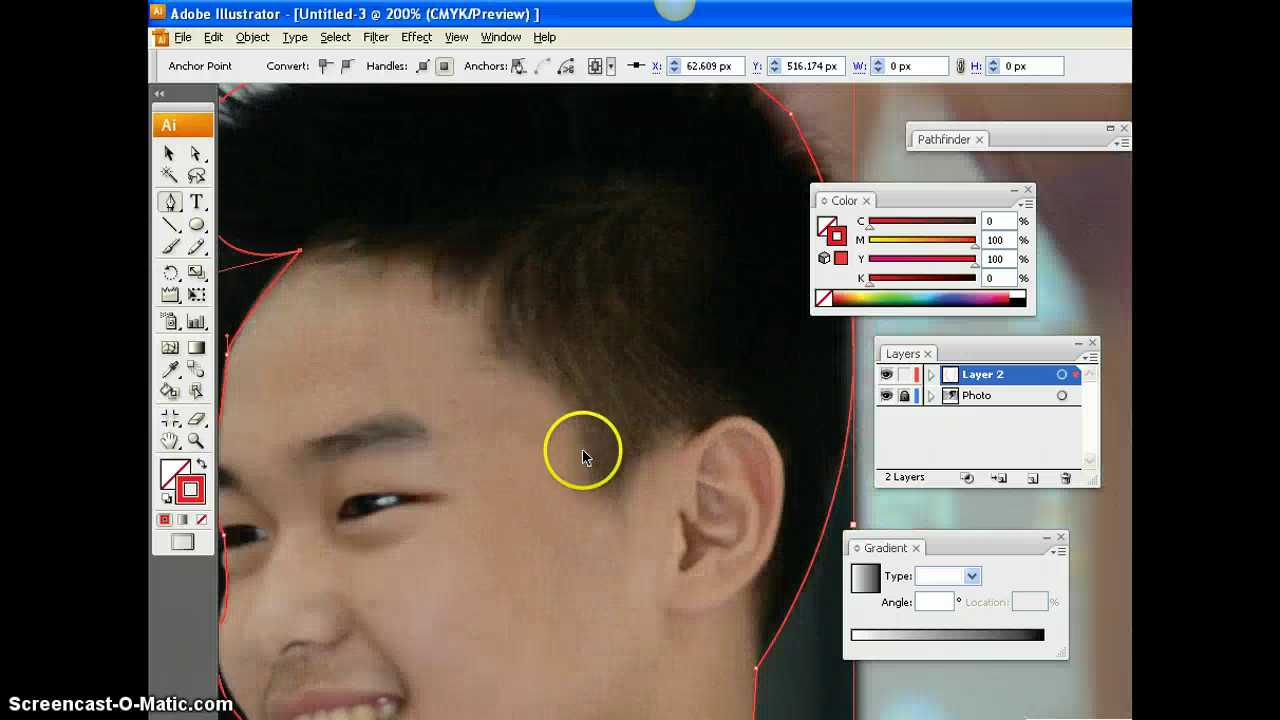
left_click(334, 521)
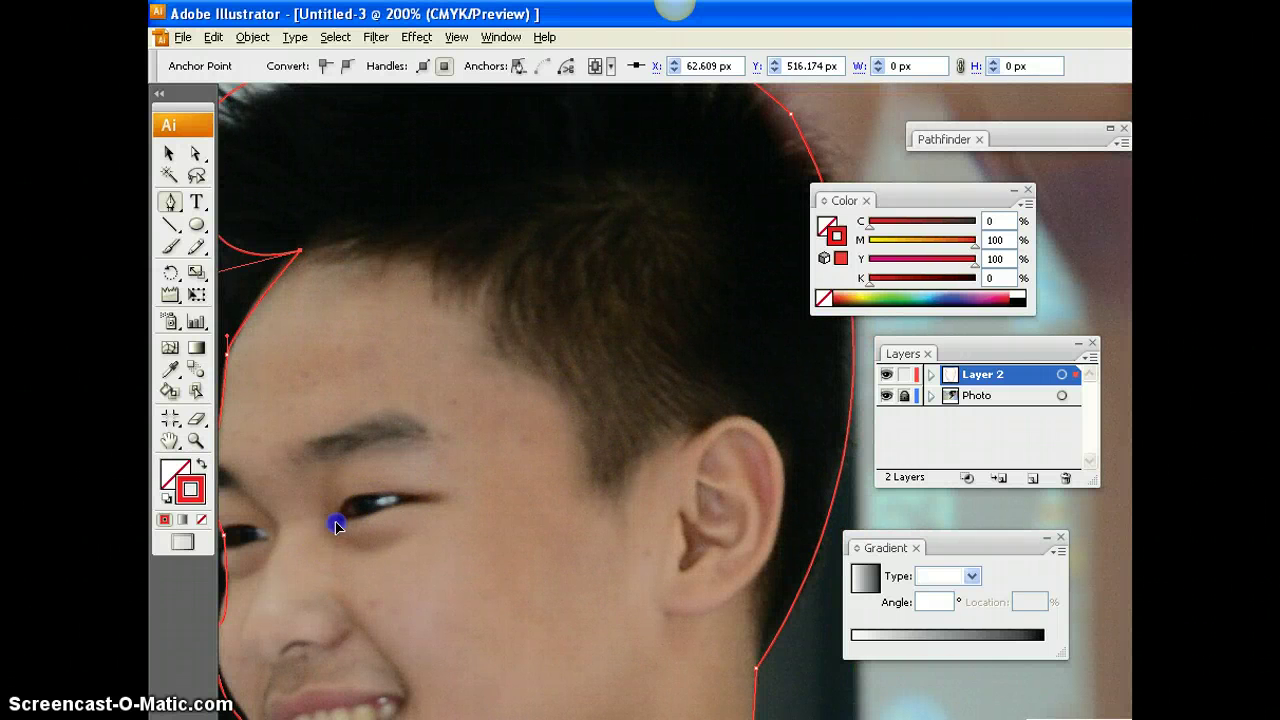
left_click_drag(438, 498, 453, 510)
left_click(439, 500)
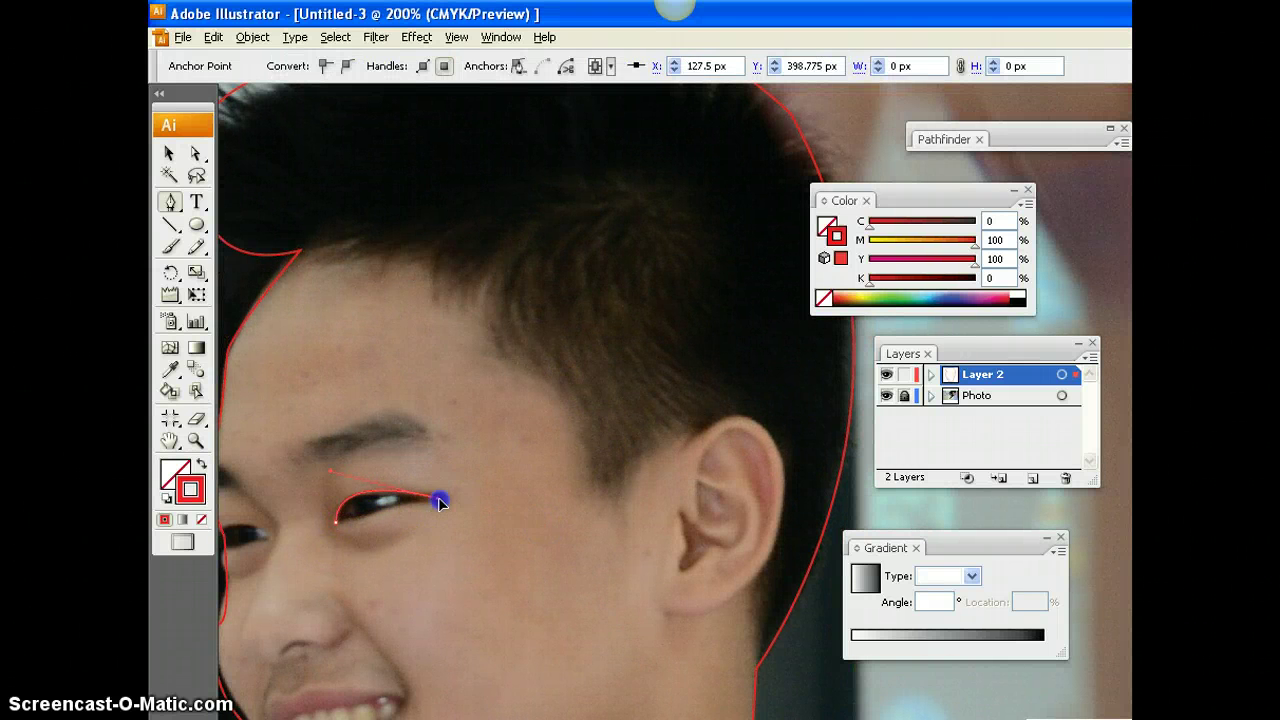
left_click(336, 522)
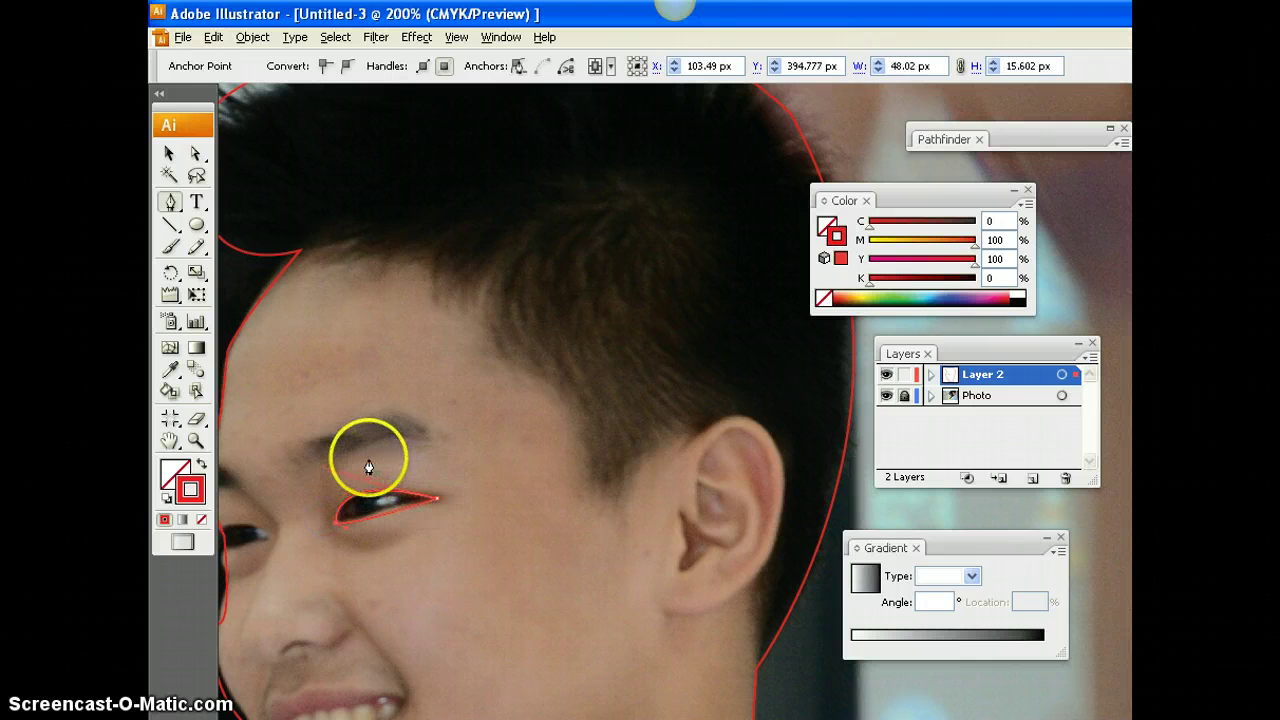
Step: Trace the eyebrow above the nearer eye as a closed shape with a curved upper edge
left_click(314, 466)
left_click(431, 441)
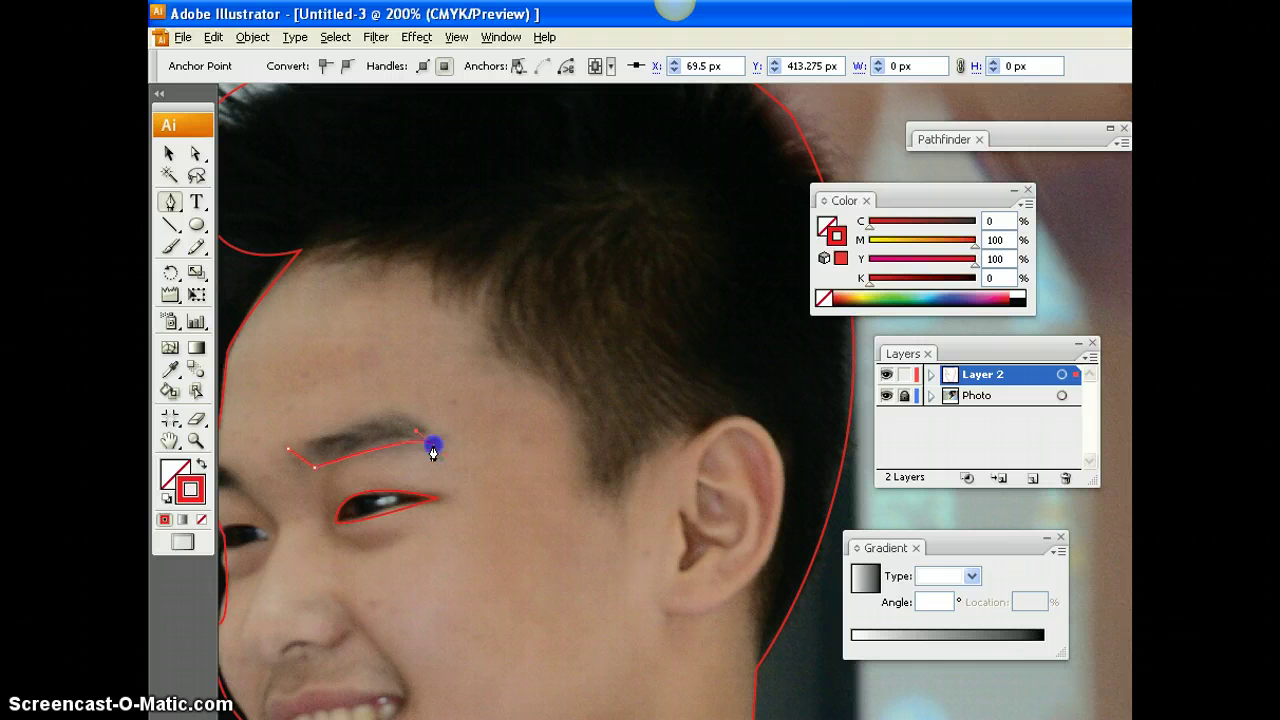
left_click_drag(368, 421, 320, 436)
left_click(288, 450)
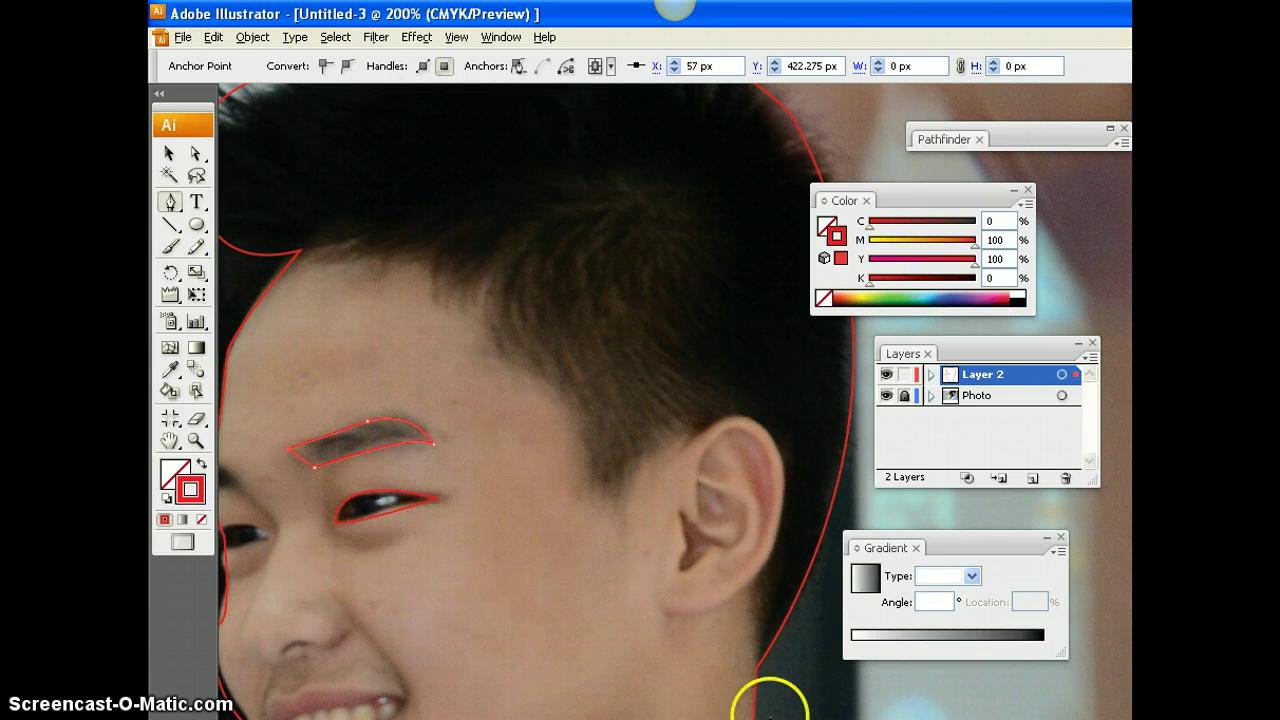
Step: Trace the visible part of the far eyebrow and the far eye as small shapes against the face outline
scroll(674, 400, "left", 3)
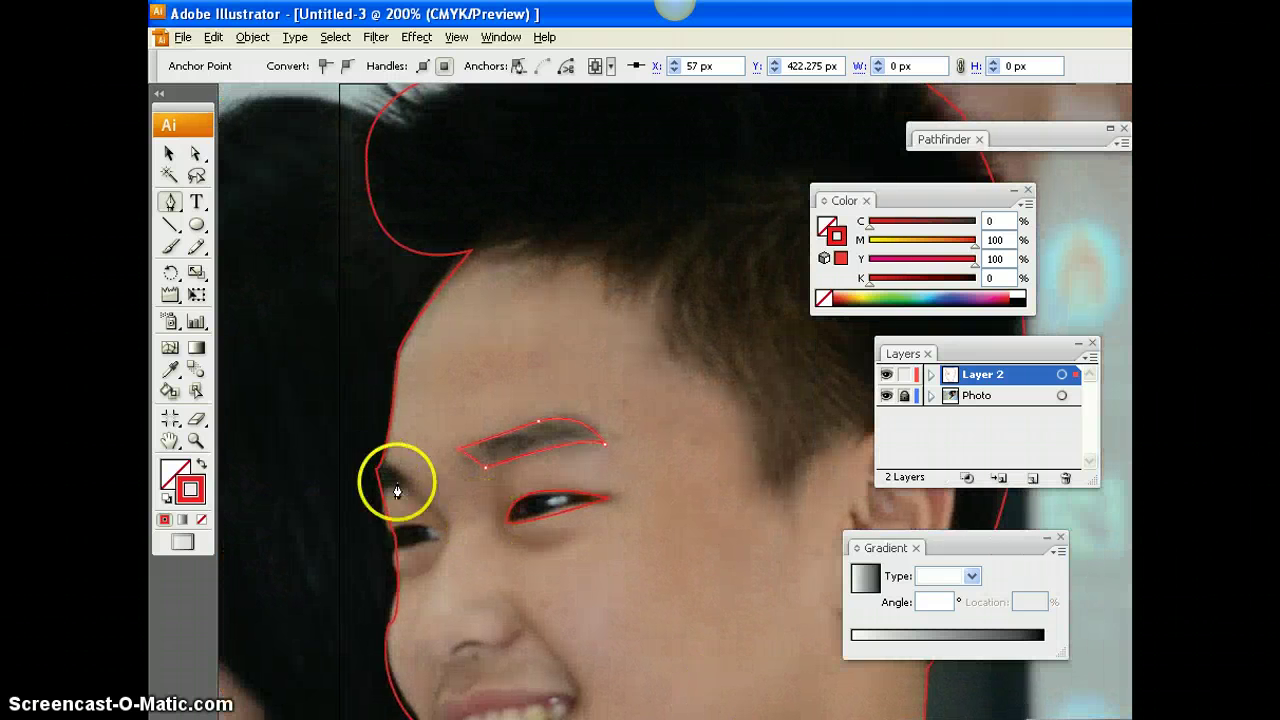
left_click(406, 489)
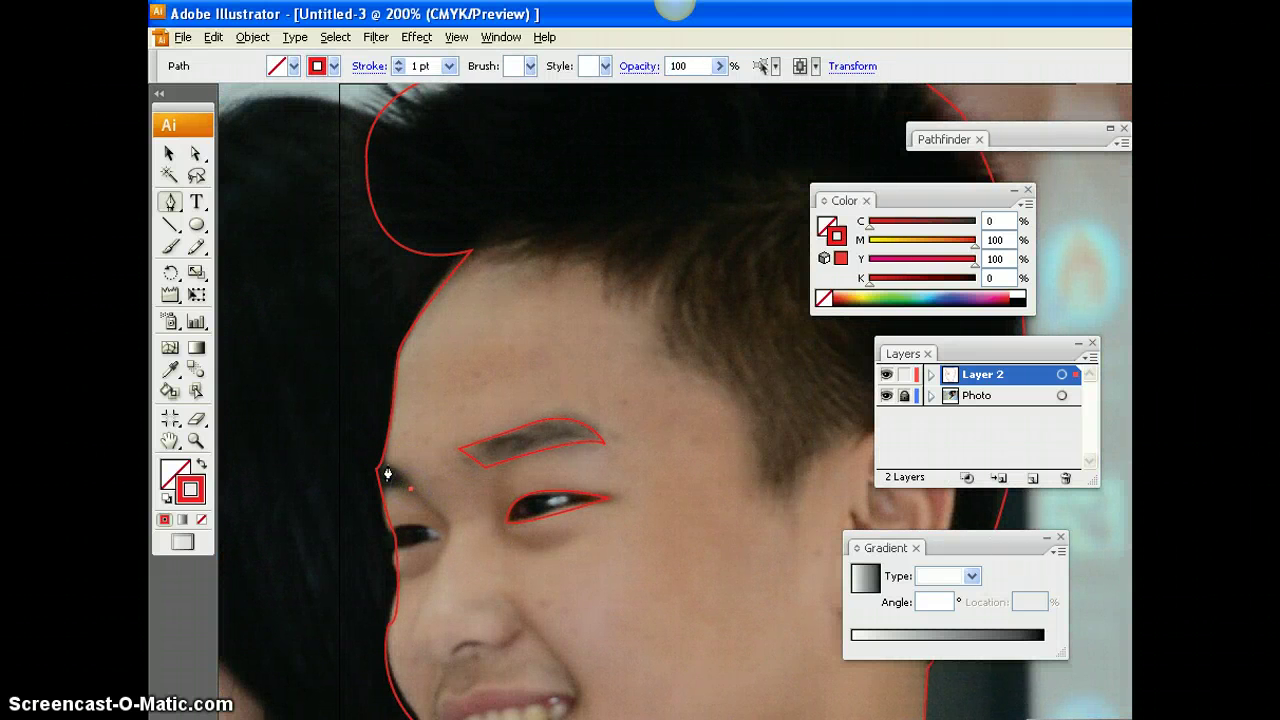
left_click_drag(387, 465, 437, 545)
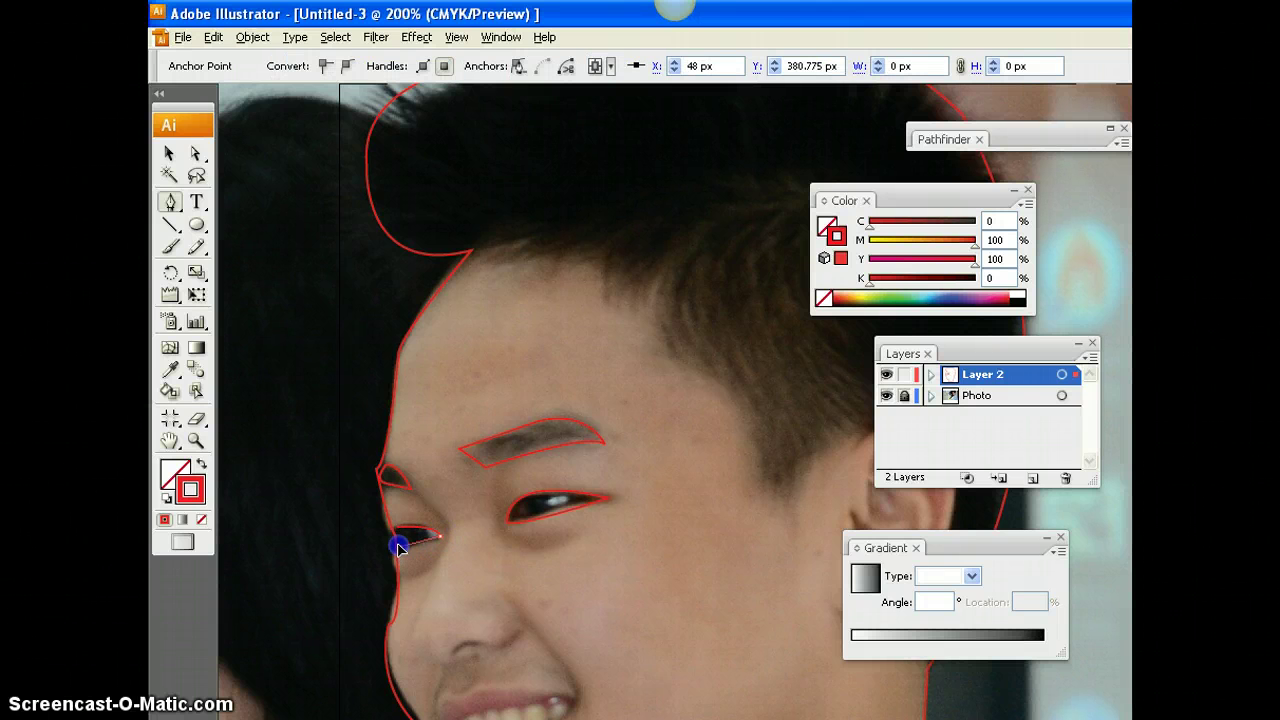
left_click(396, 529)
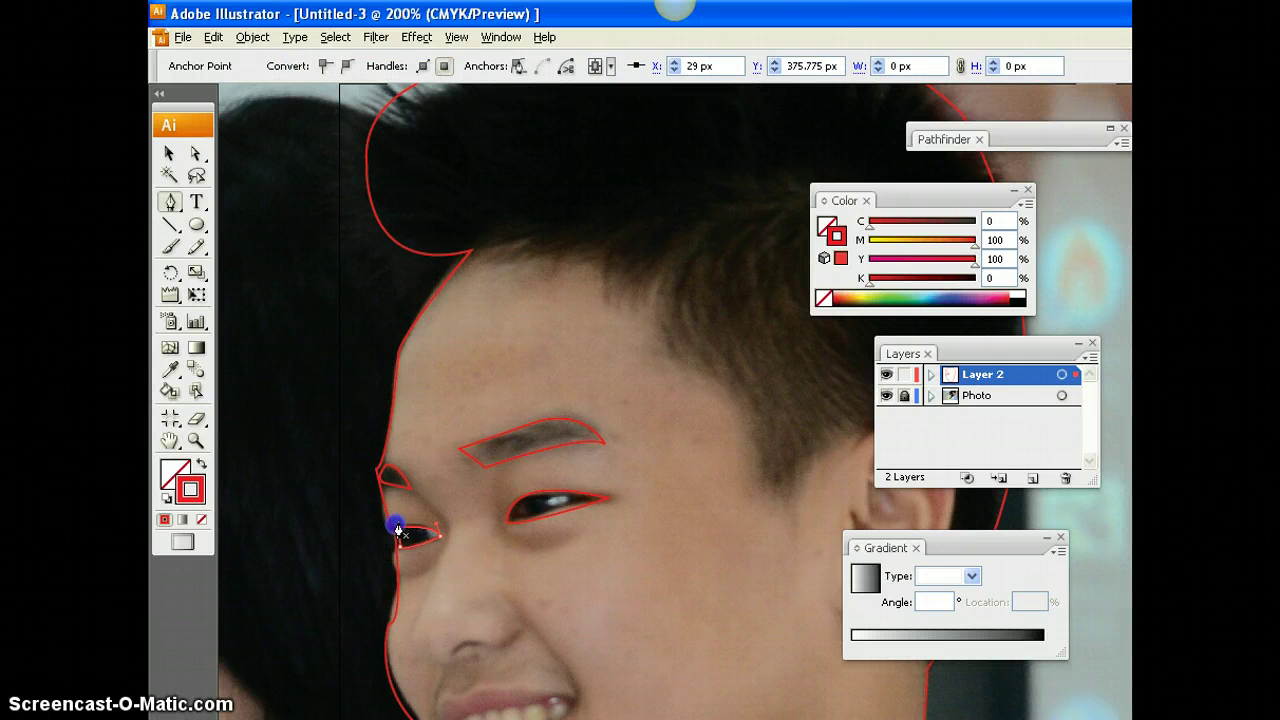
Step: Trace the nose as an open path from the inner eye corner around the tip to the nostril, remove the stray segment and deselect it
scroll(569, 478, "down", 5)
scroll(569, 485, "down", 1)
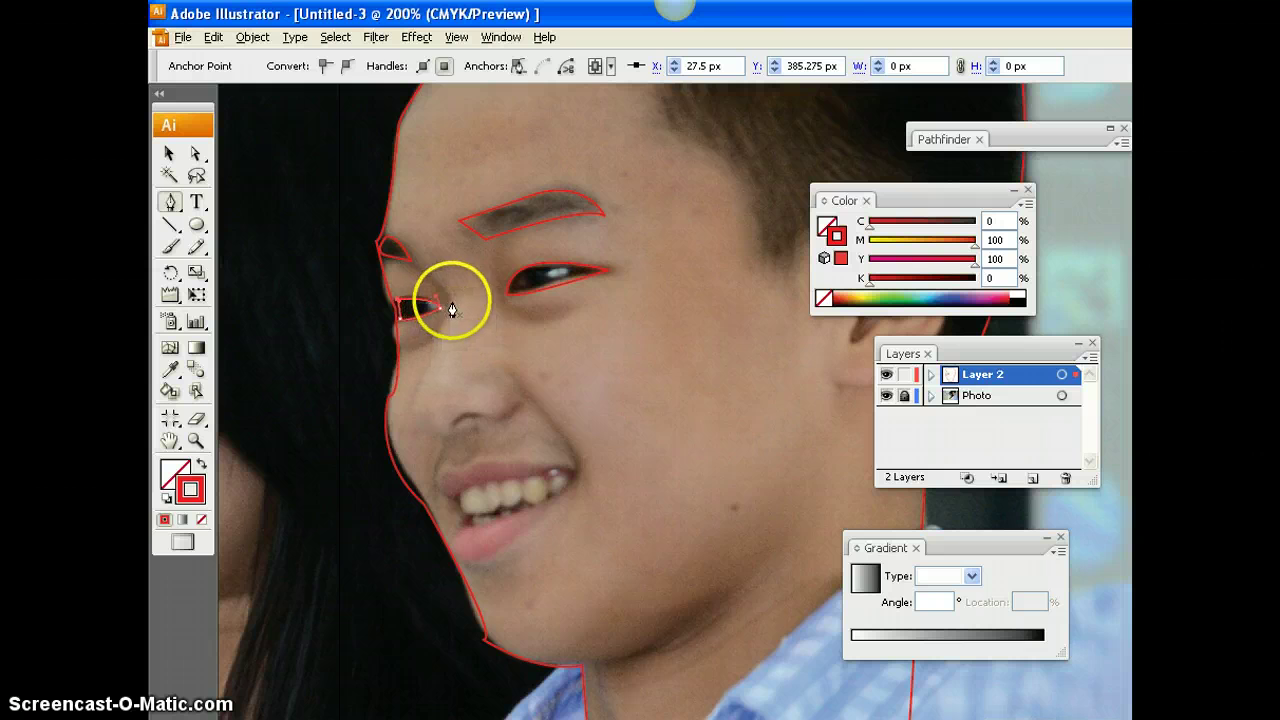
left_click(452, 299)
left_click_drag(443, 440, 493, 418)
left_click(491, 418)
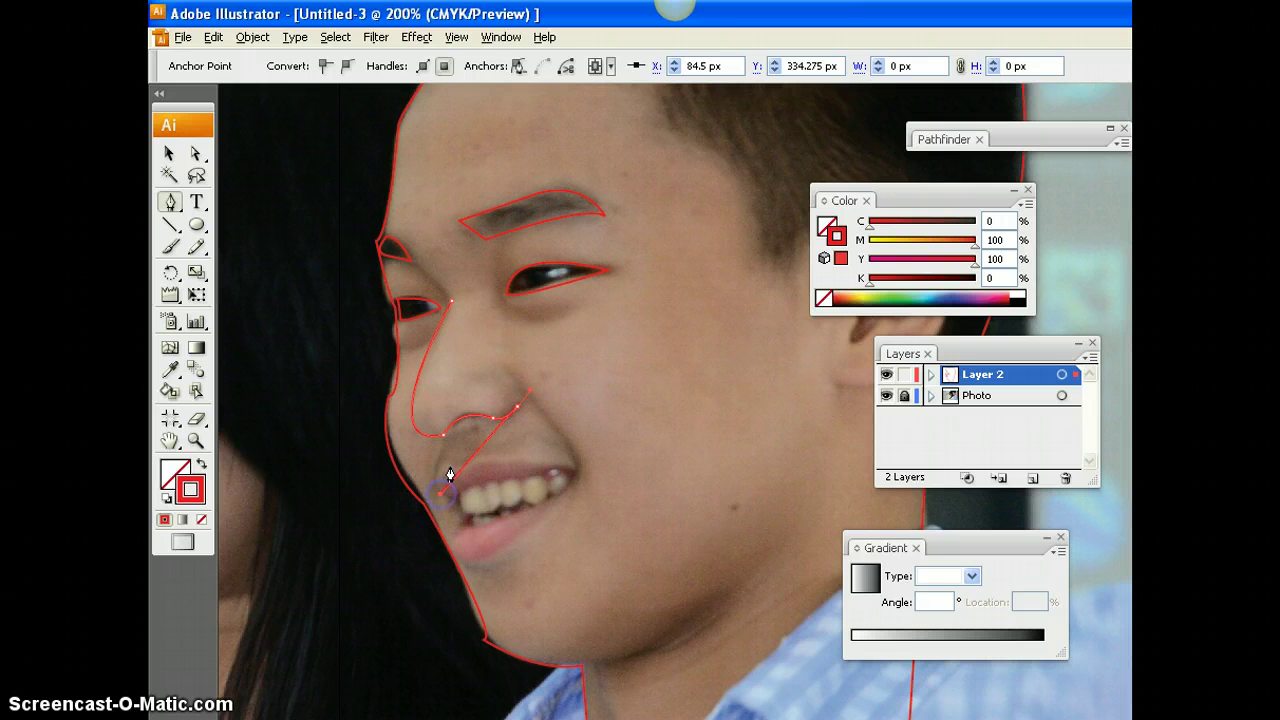
key("ctrl+z")
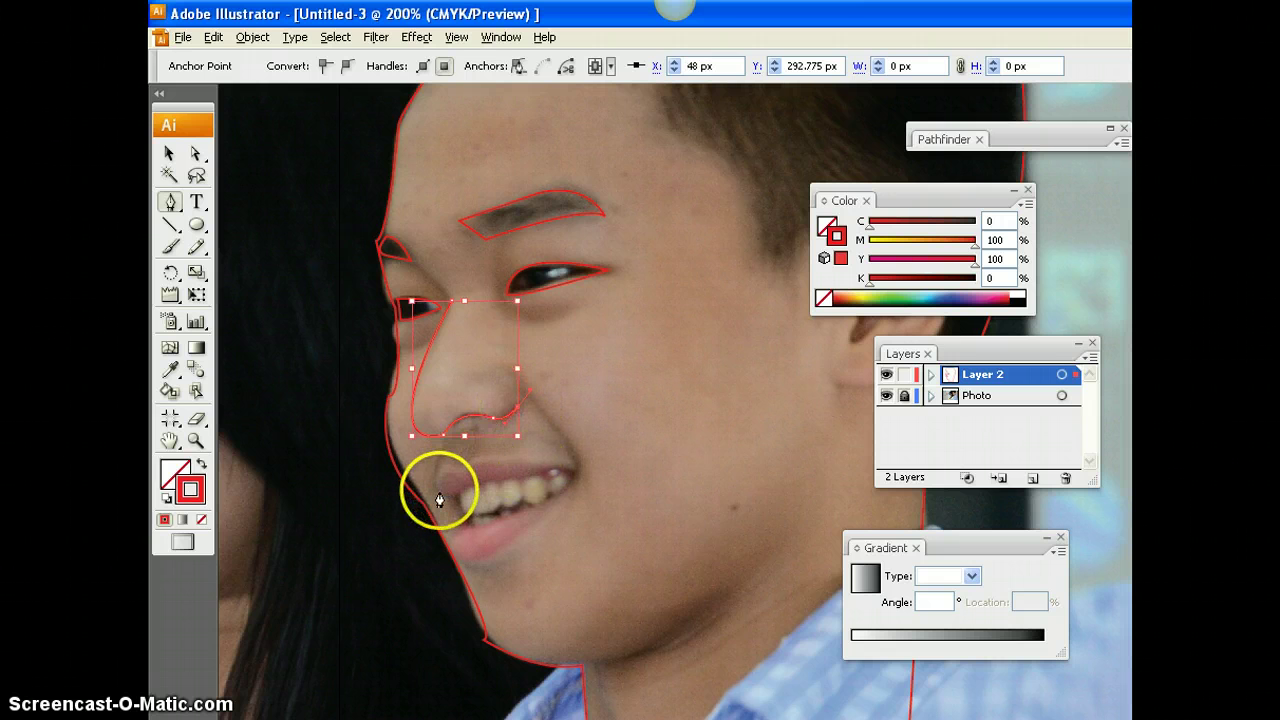
left_click(440, 489)
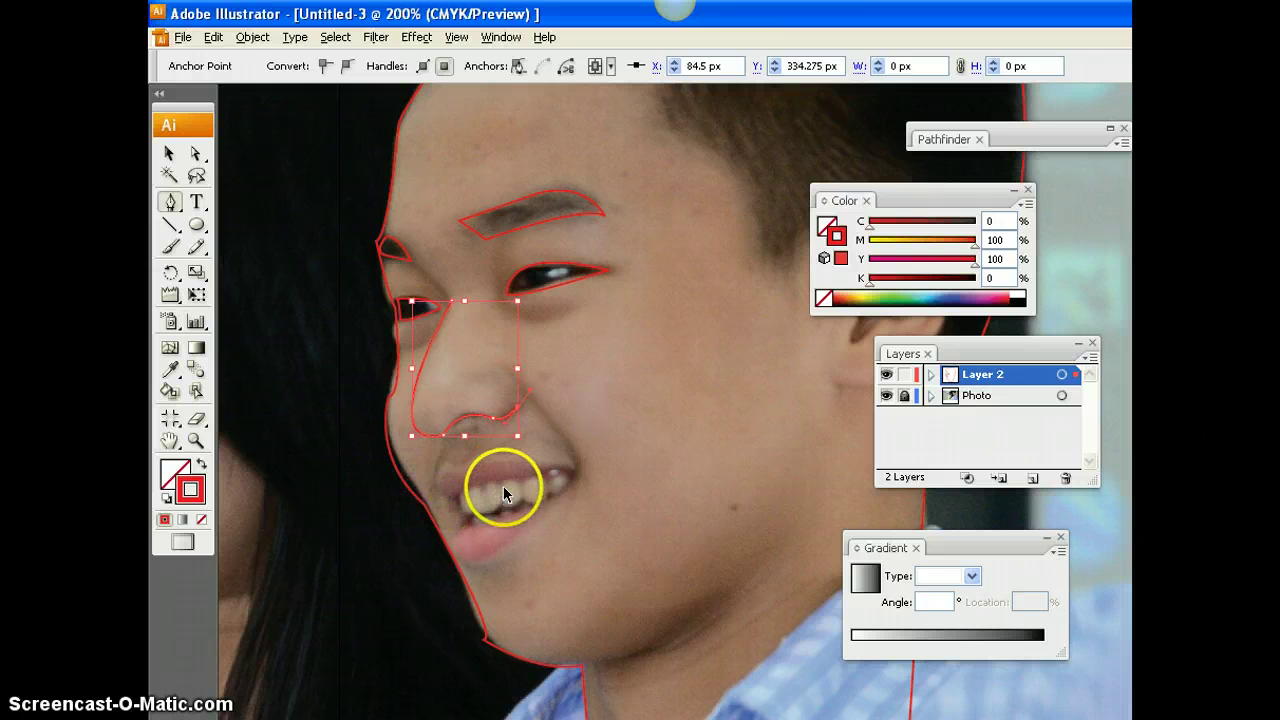
left_click(169, 153)
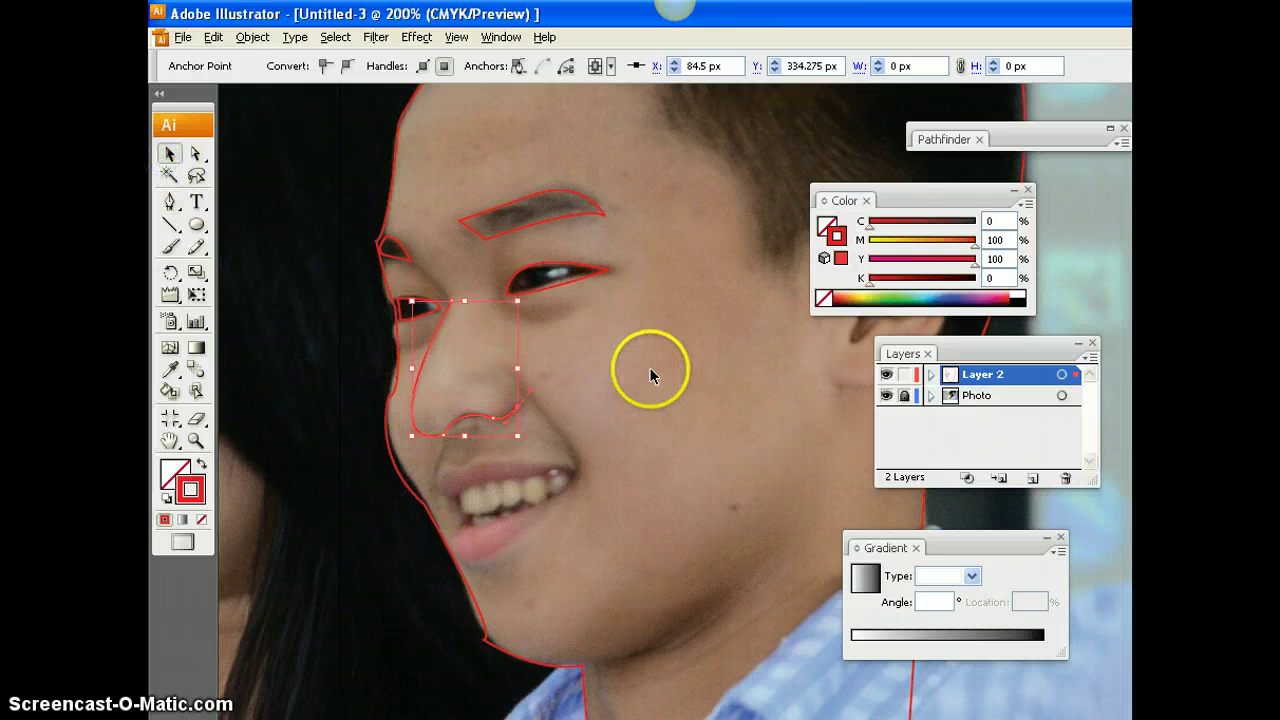
left_click(649, 367)
Step: Trace the upper lip as a shape with the Pen tool, following its curved upper edge and the line above the teeth
left_click(169, 201)
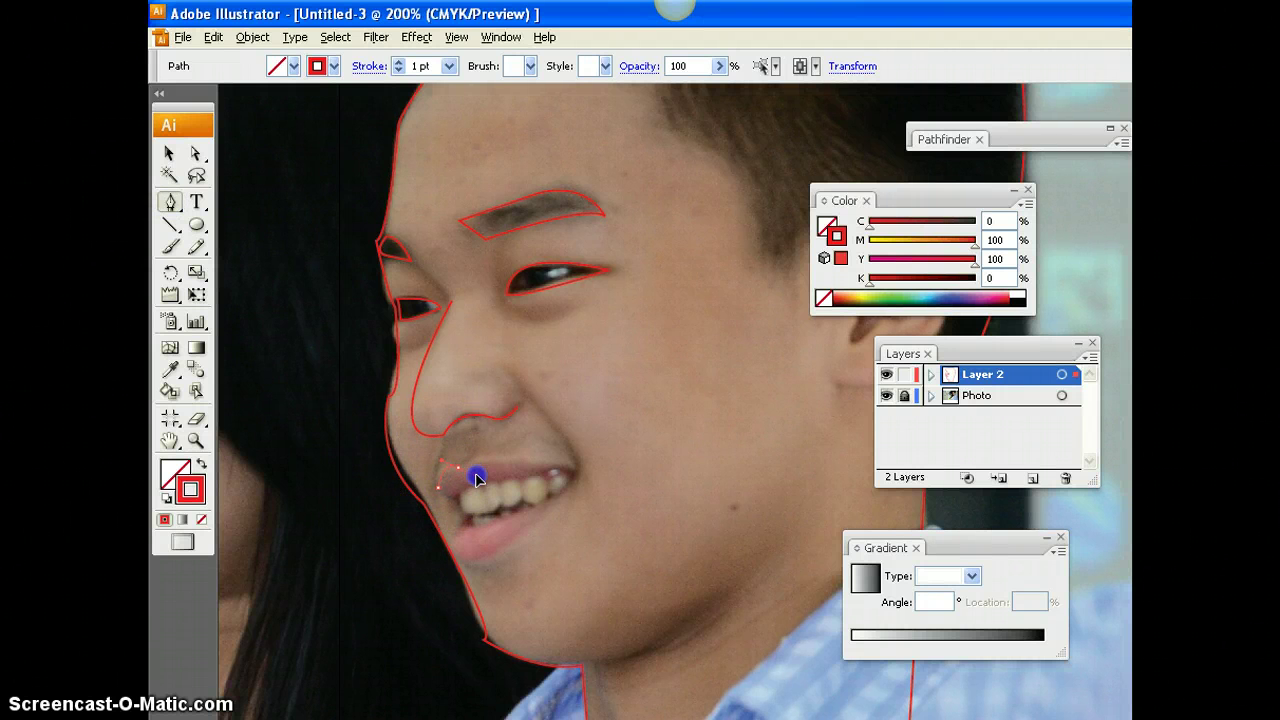
left_click_drag(476, 479, 459, 478)
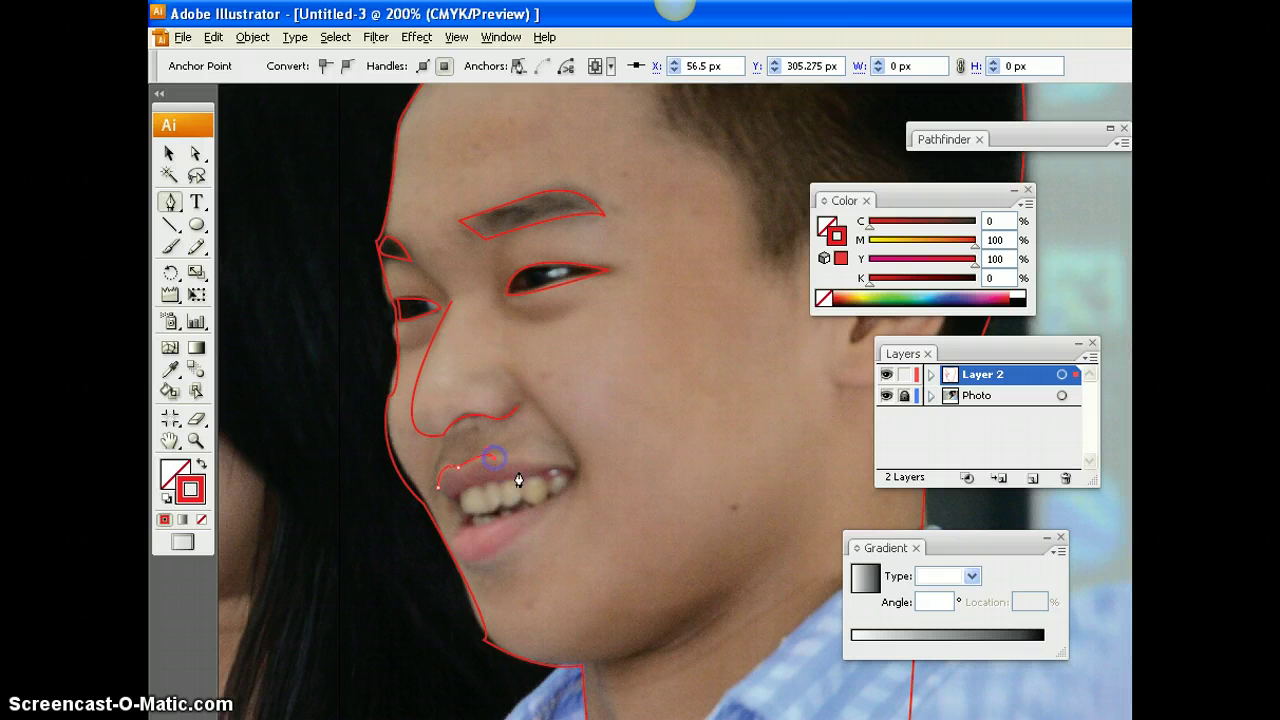
left_click_drag(527, 470, 573, 479)
left_click(507, 550)
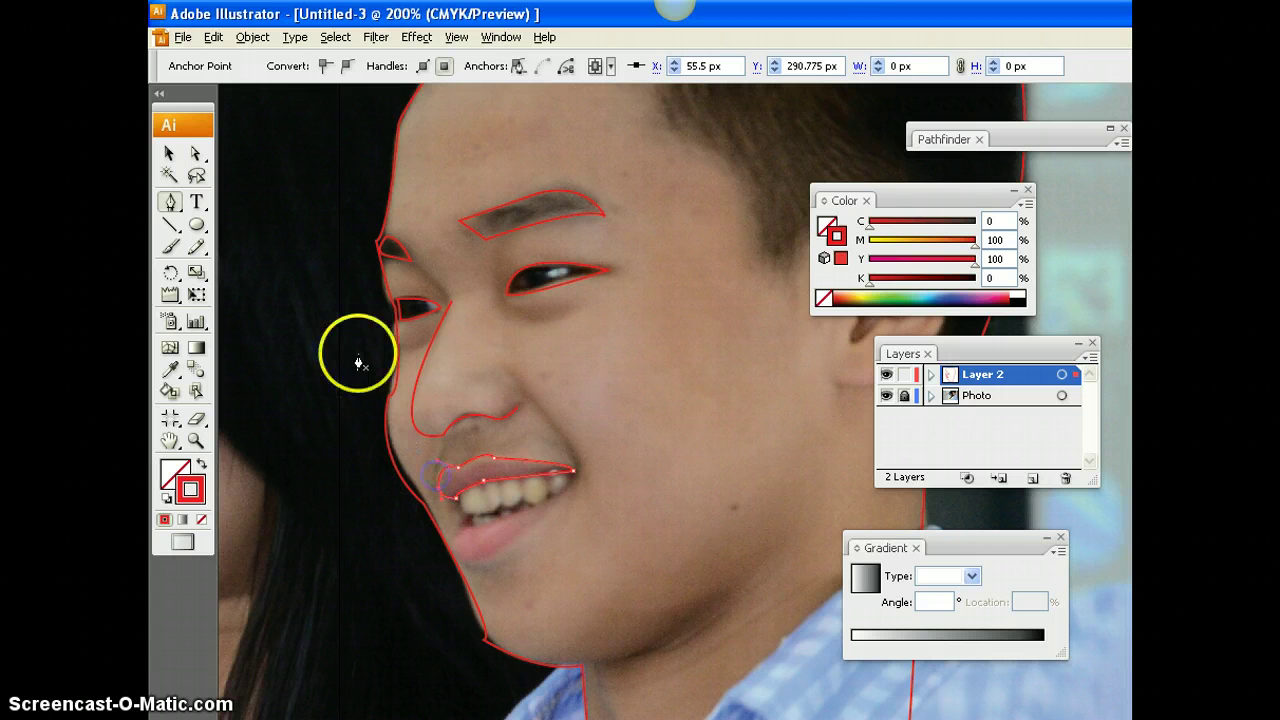
key("ctrl+z")
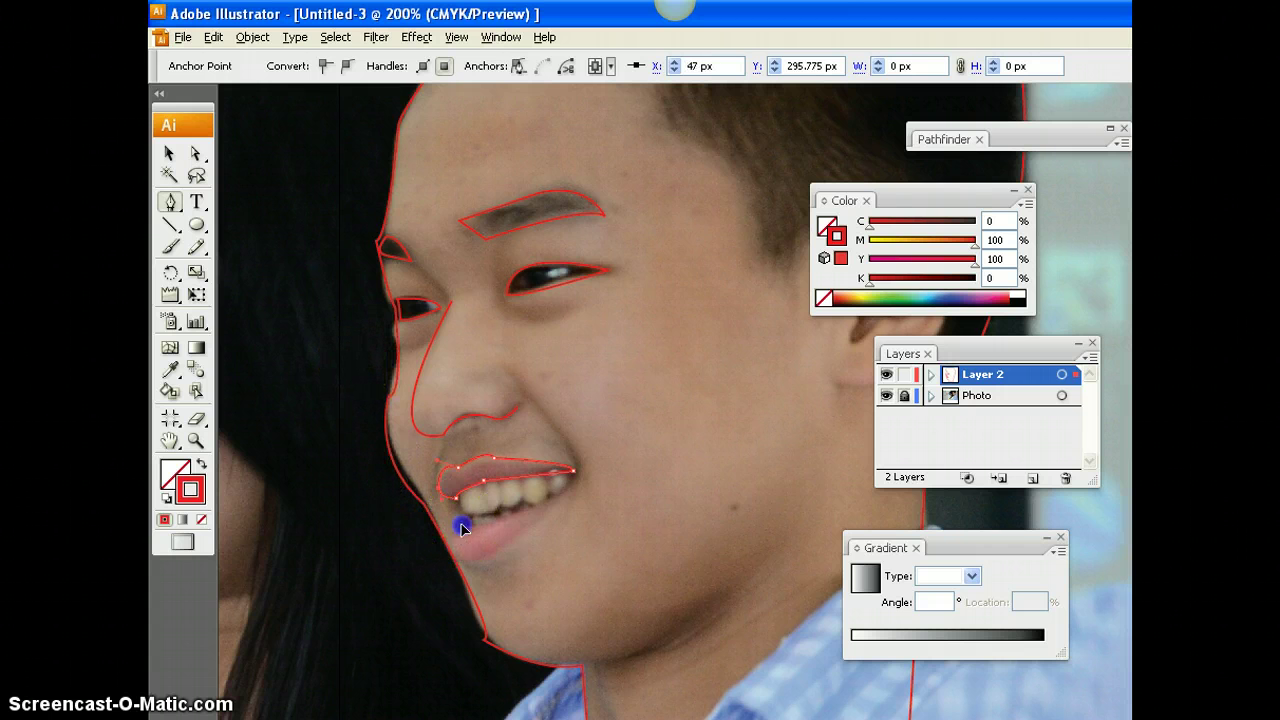
Step: Trace the lower lip as a closed shape, from the line below the teeth around its lower edge
left_click(462, 528)
left_click(580, 480)
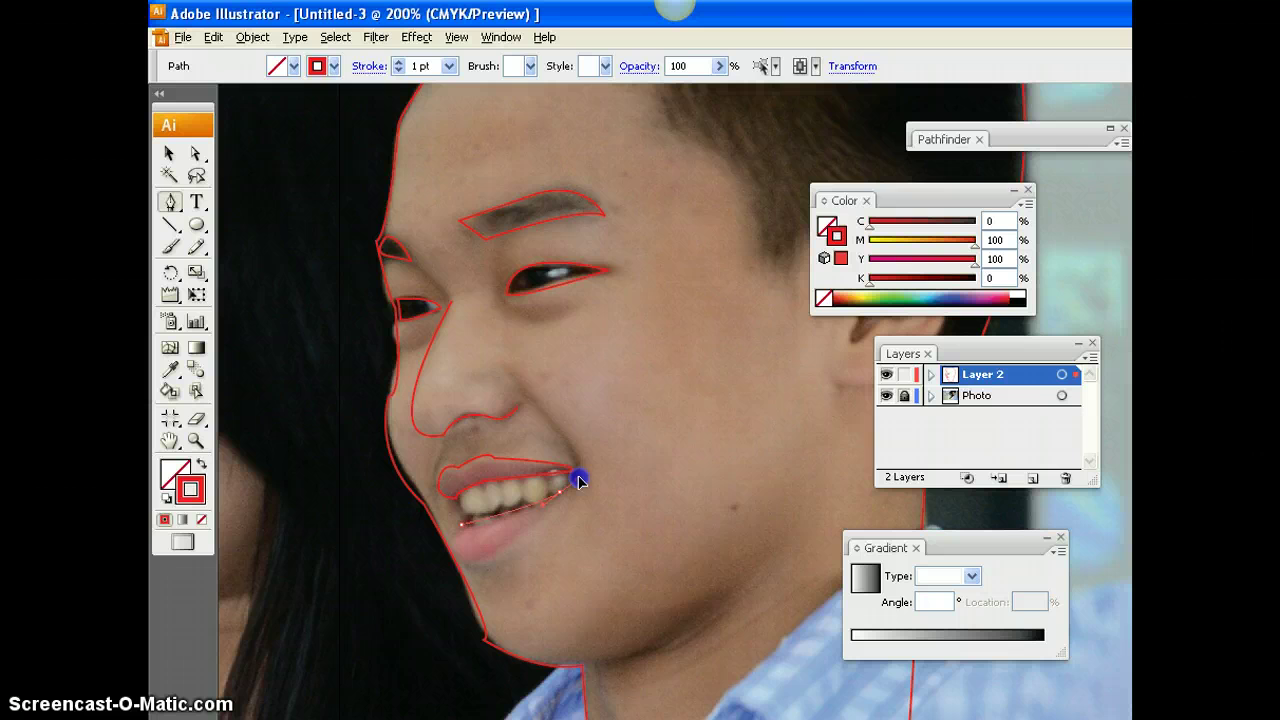
left_click(662, 441)
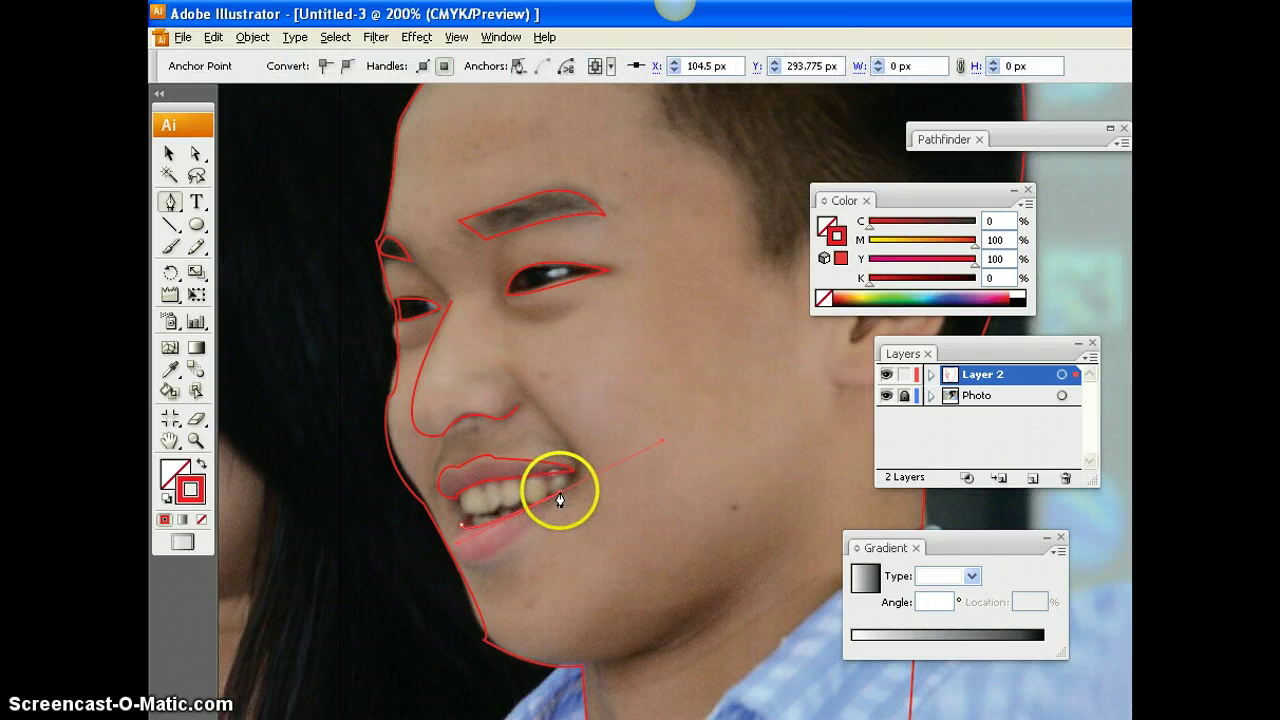
left_click(463, 566)
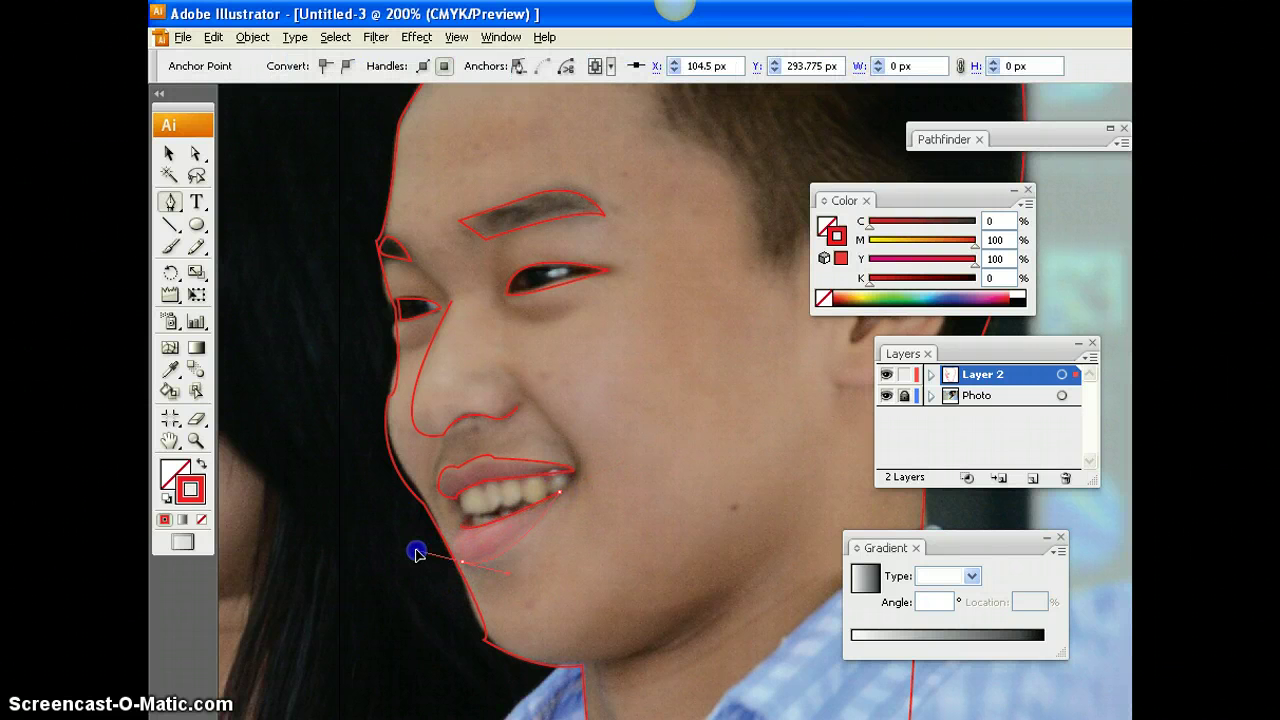
left_click(459, 568)
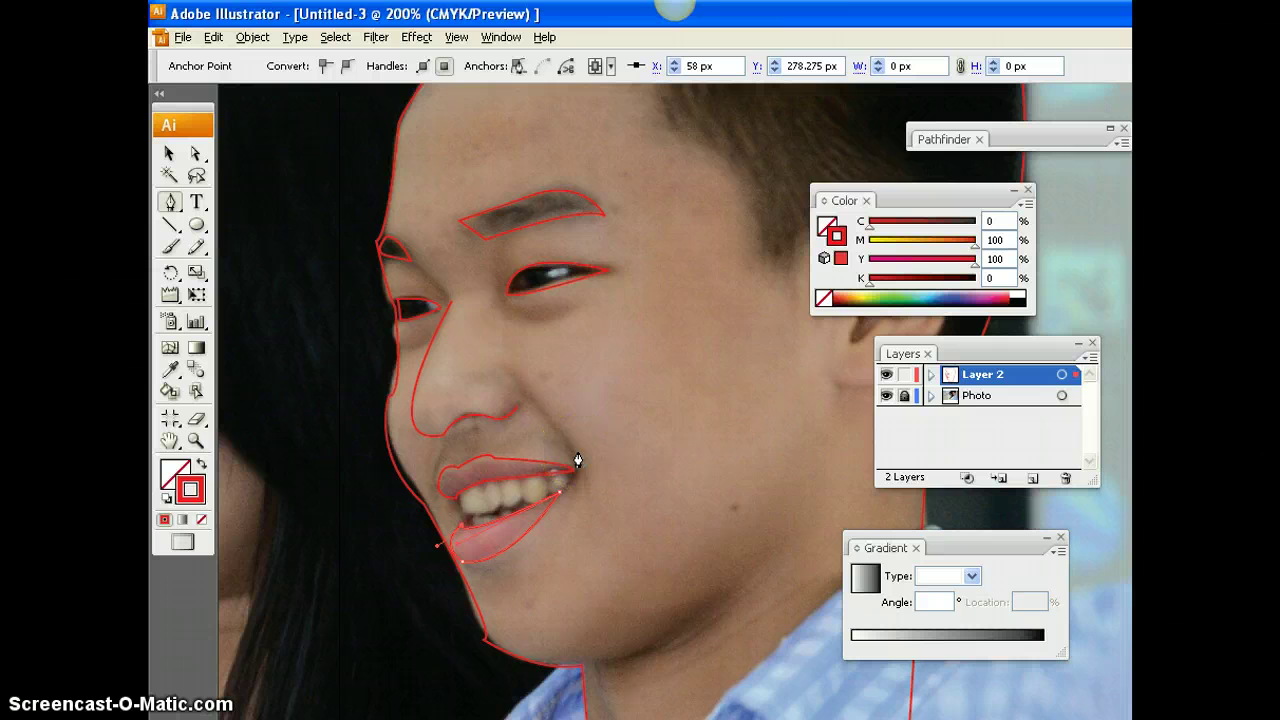
Step: Trace the ear as a closed shape with the Pen tool, around its outer rim, under the lobe and back up along the cheek
scroll(578, 459, "up", 1)
left_click(860, 692)
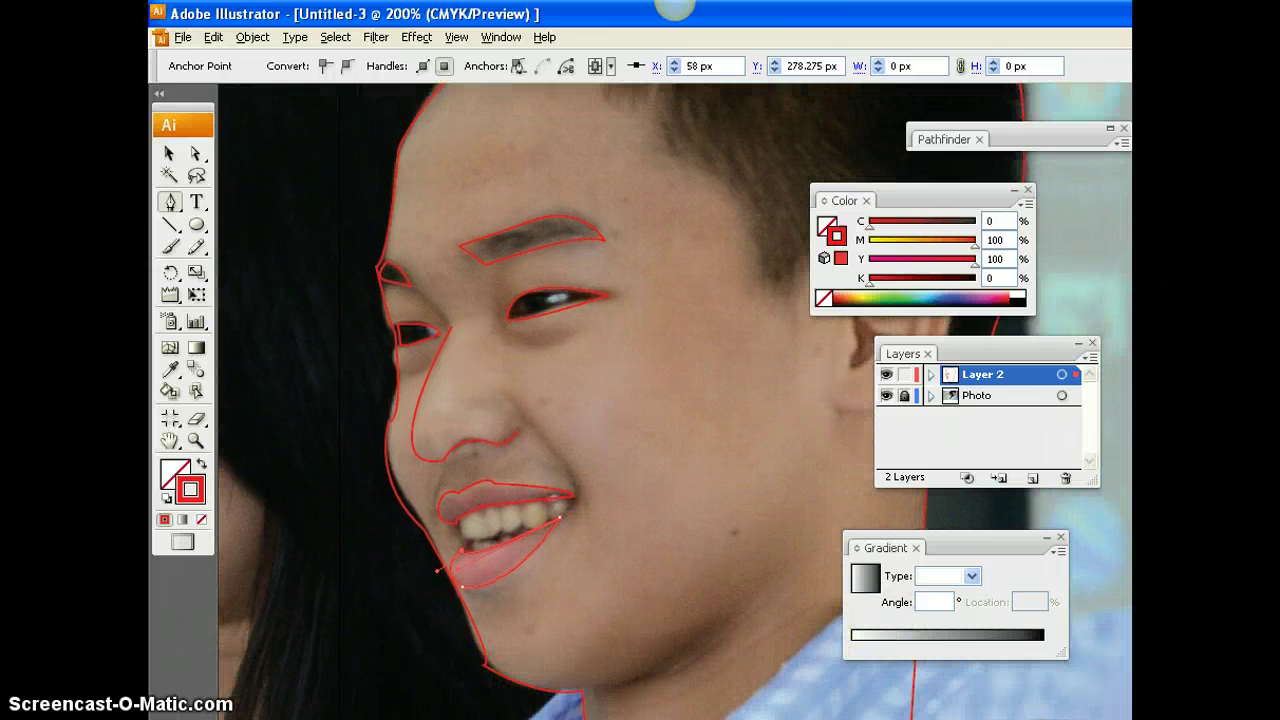
scroll(675, 400, "right", 3)
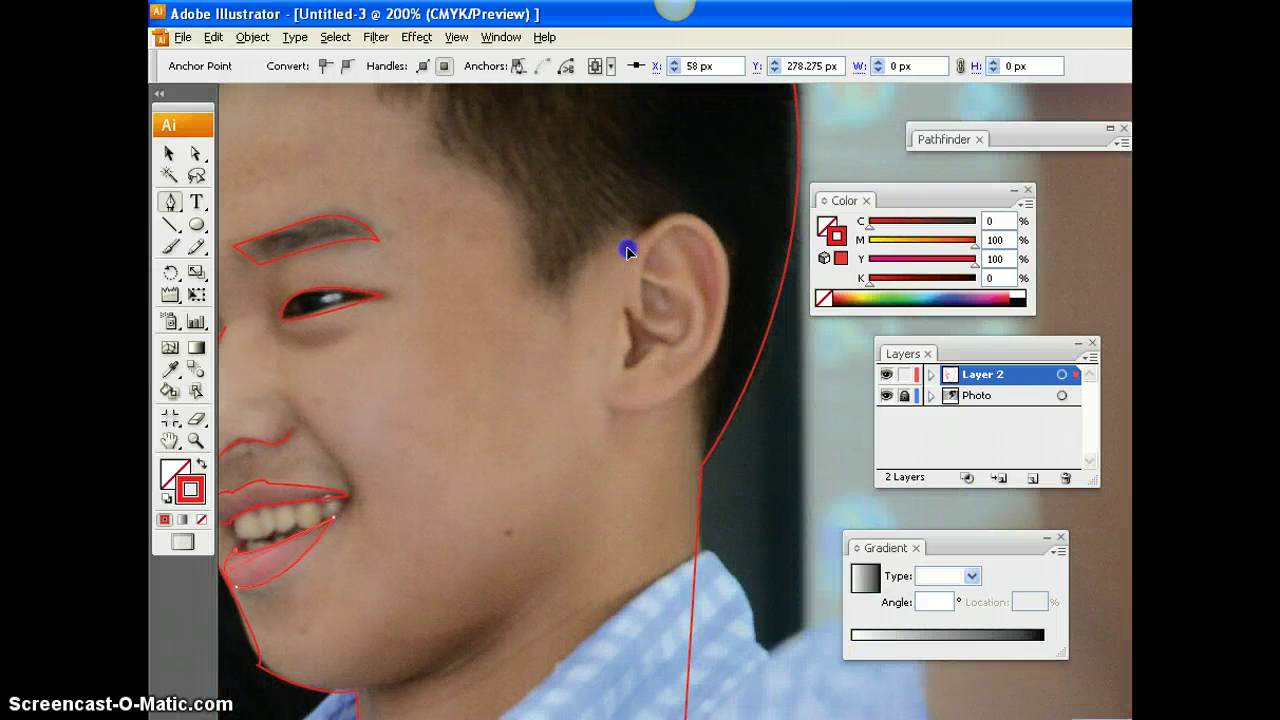
left_click_drag(627, 251, 720, 251)
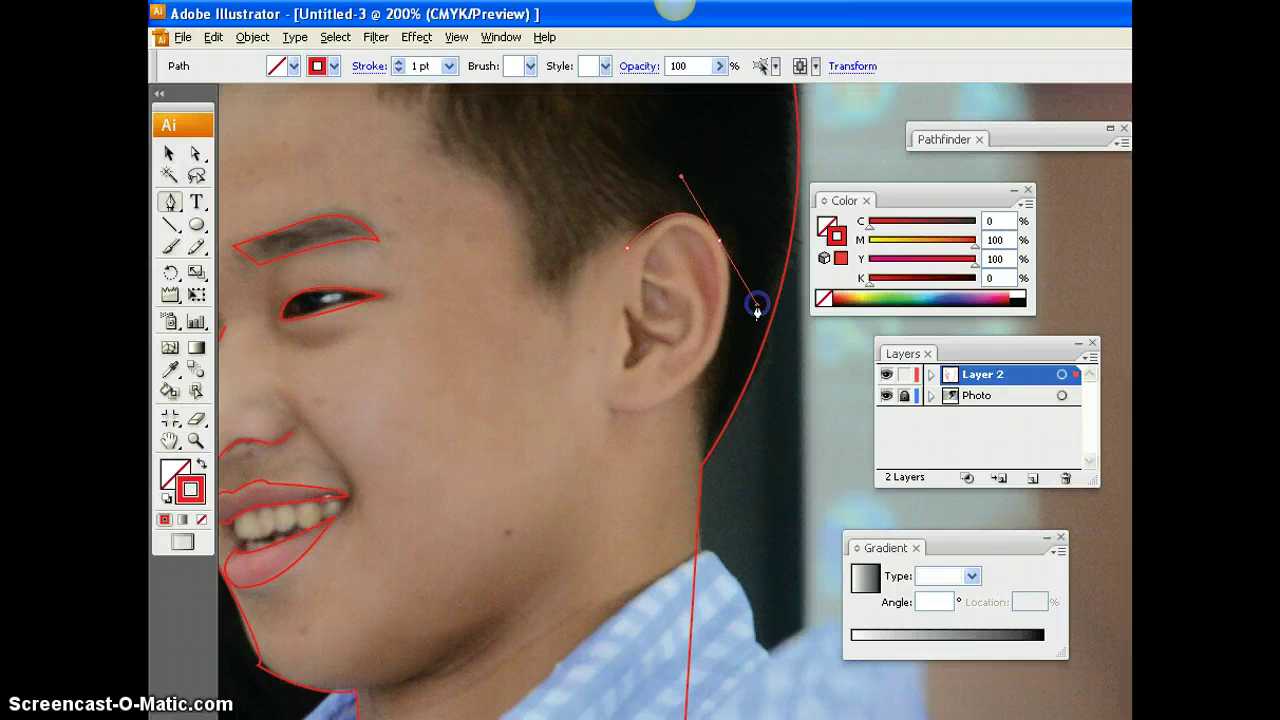
left_click_drag(757, 308, 757, 306)
left_click(719, 242)
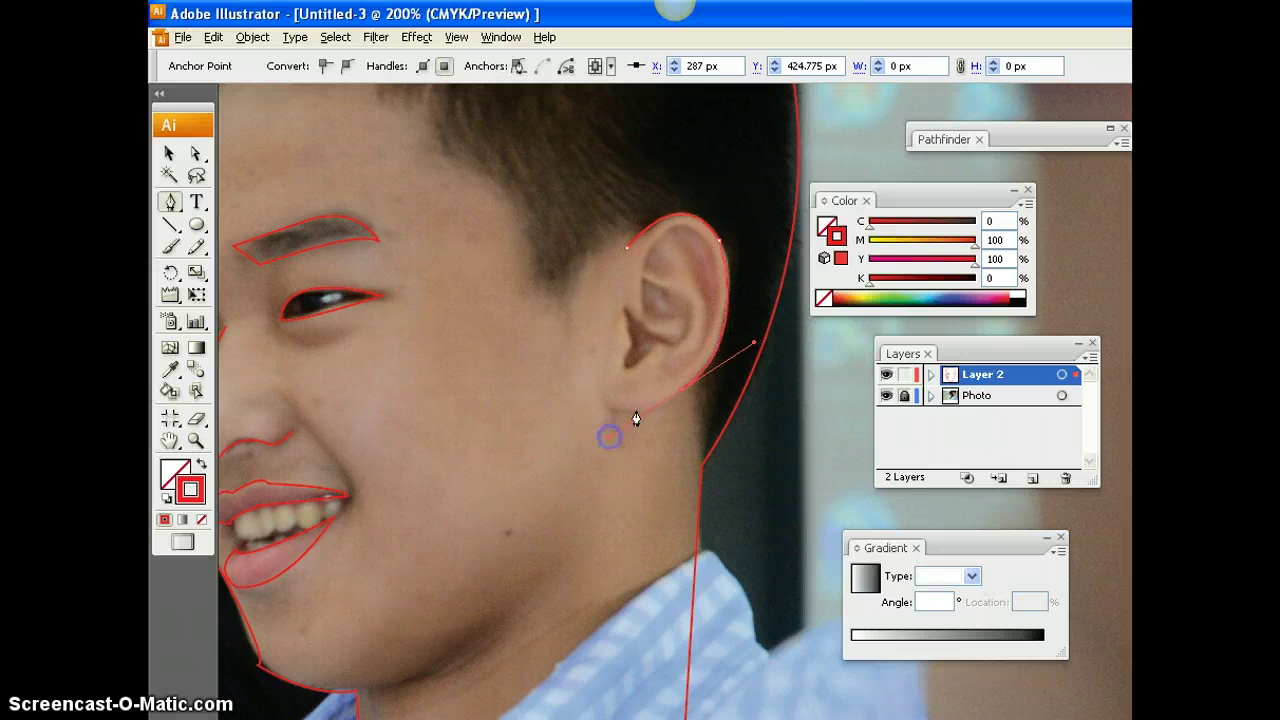
left_click(680, 388)
left_click(609, 393)
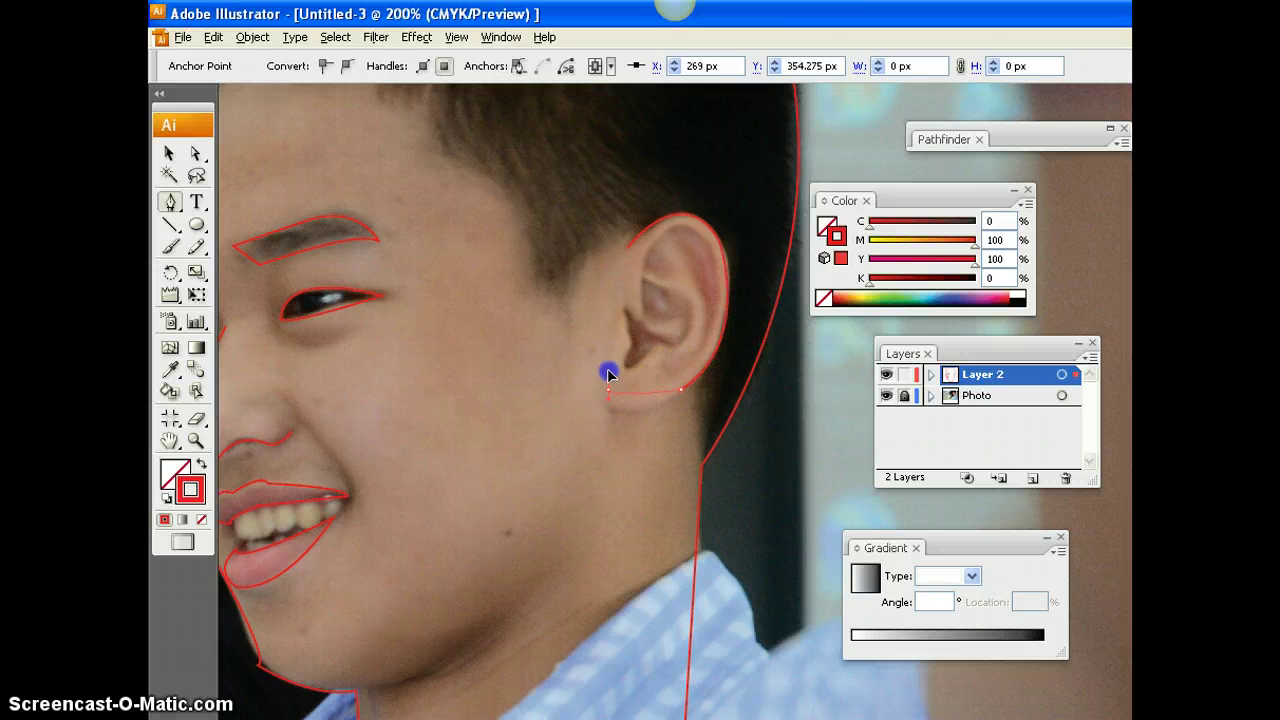
left_click(608, 392)
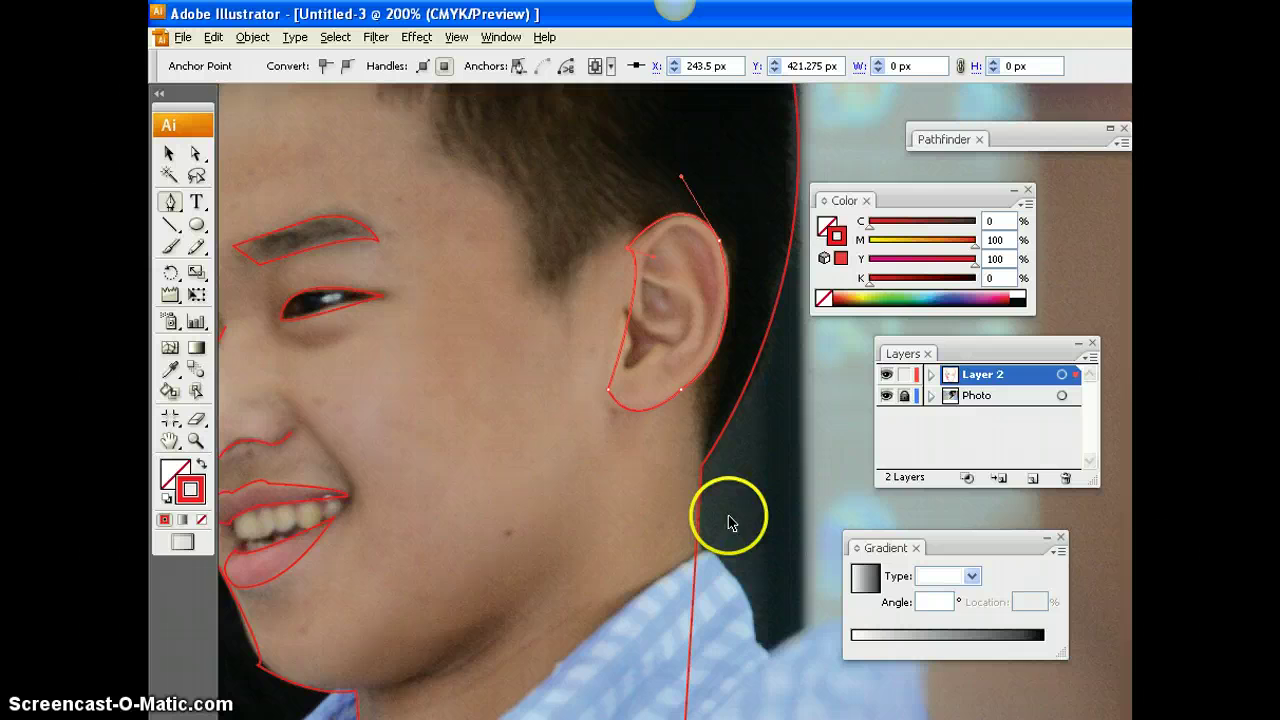
Step: Trace the hair's lower edge from the forehead along the hairline and sideburn, over the ear and down to the nape
key("ctrl+1")
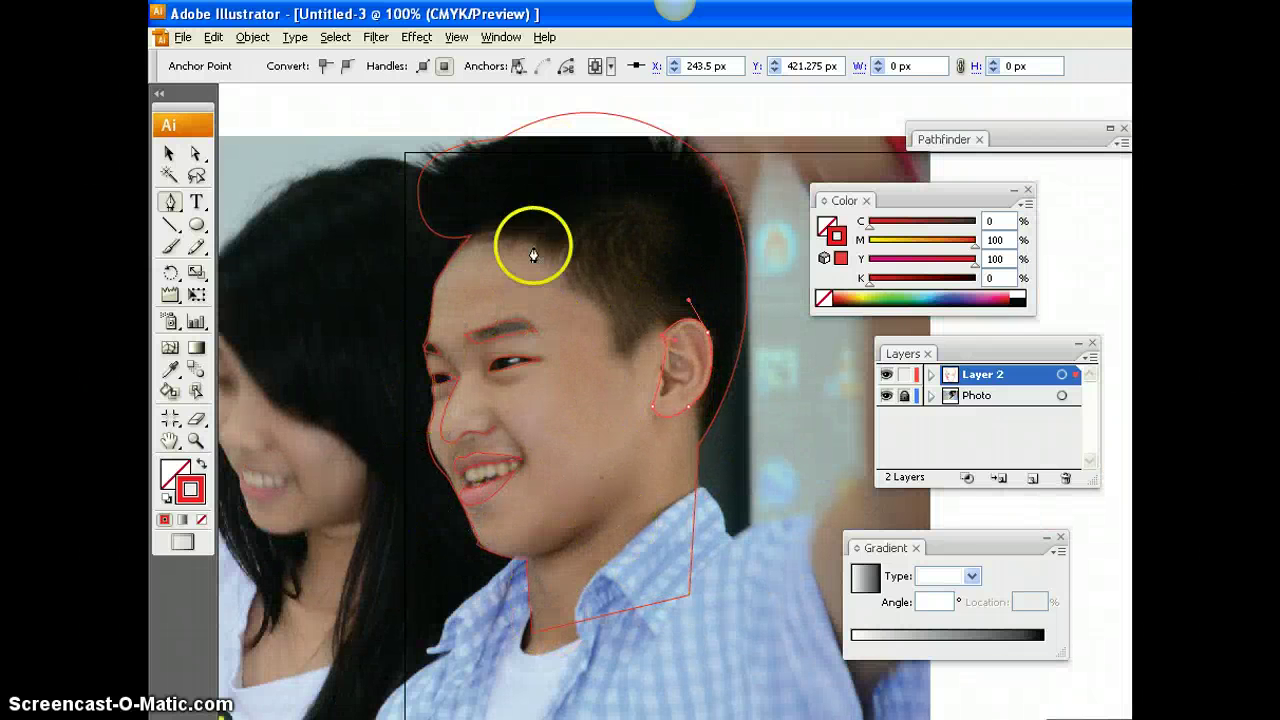
scroll(560, 270, "up", 2)
scroll(610, 325, "up", 1)
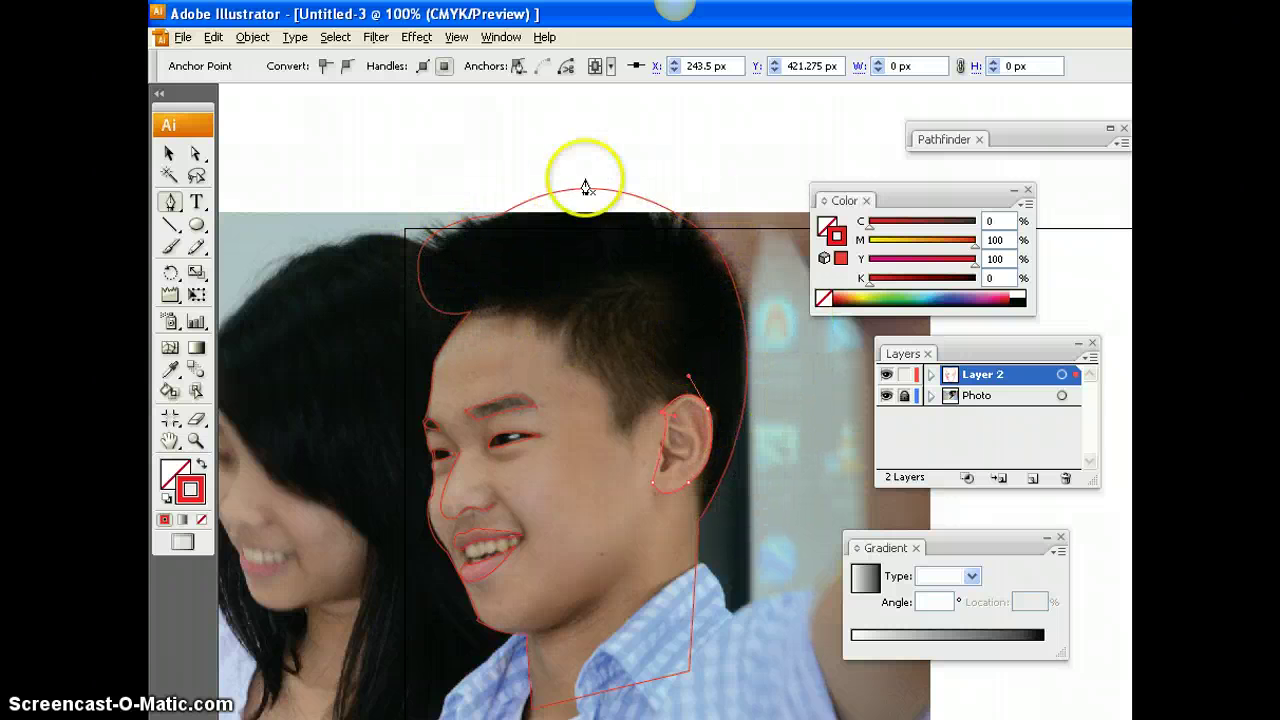
left_click(472, 318)
left_click(557, 340)
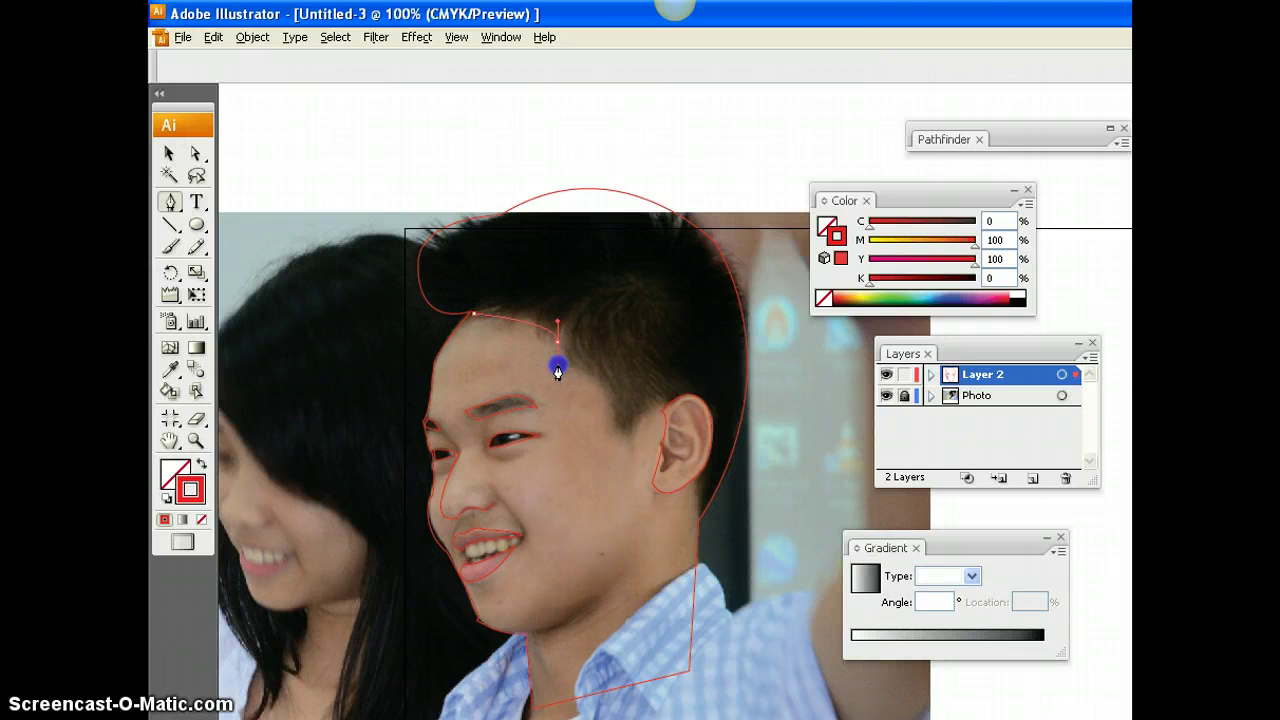
left_click(613, 385)
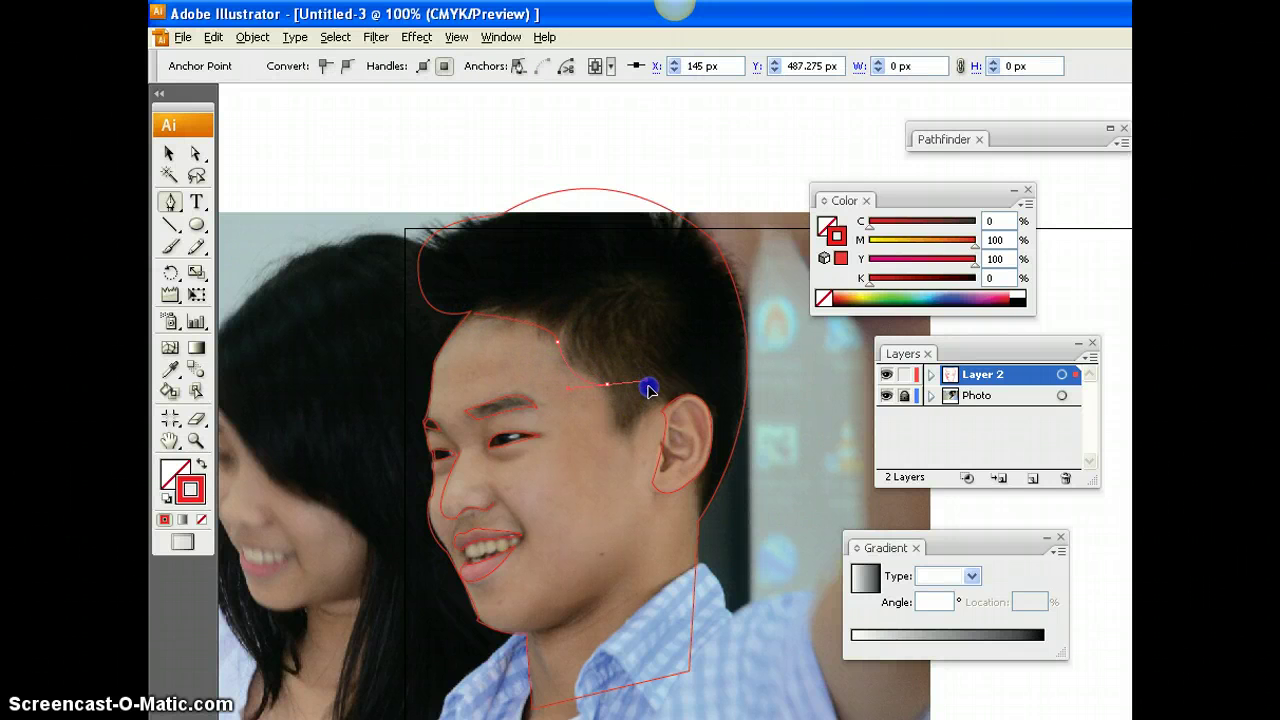
left_click_drag(613, 428, 632, 432)
left_click(660, 408)
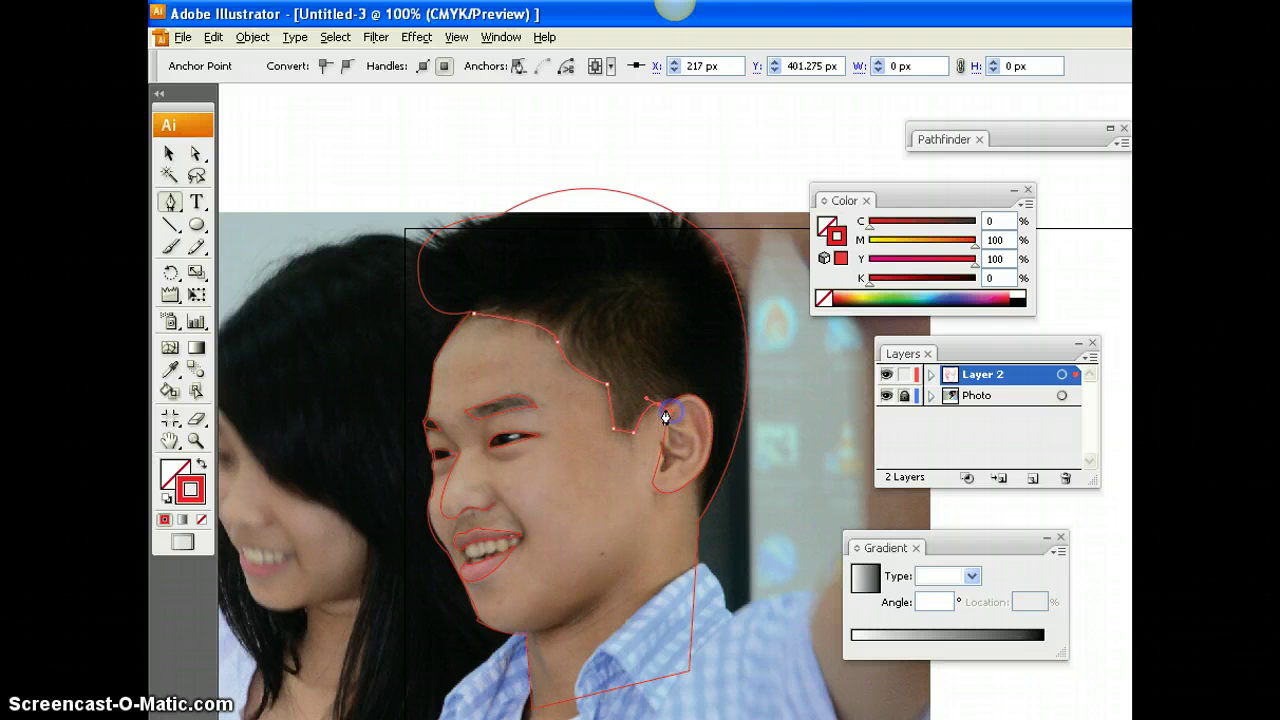
left_click_drag(698, 499, 697, 498)
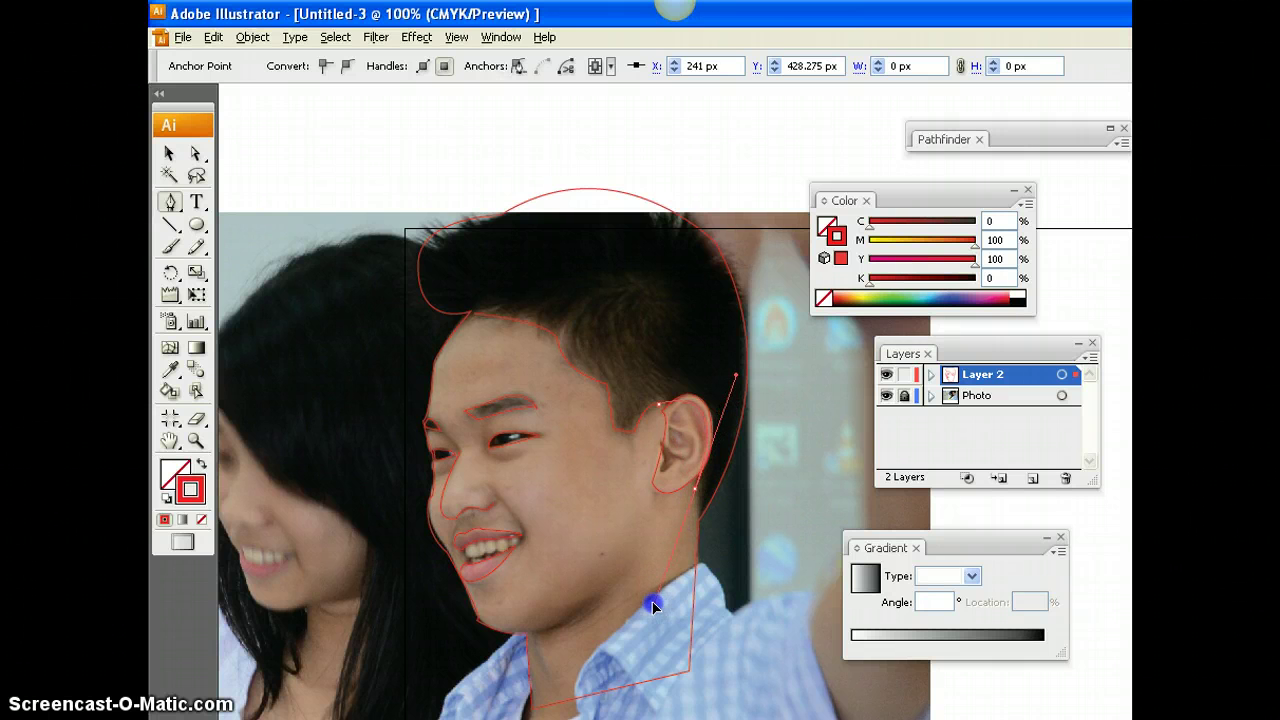
left_click(705, 521)
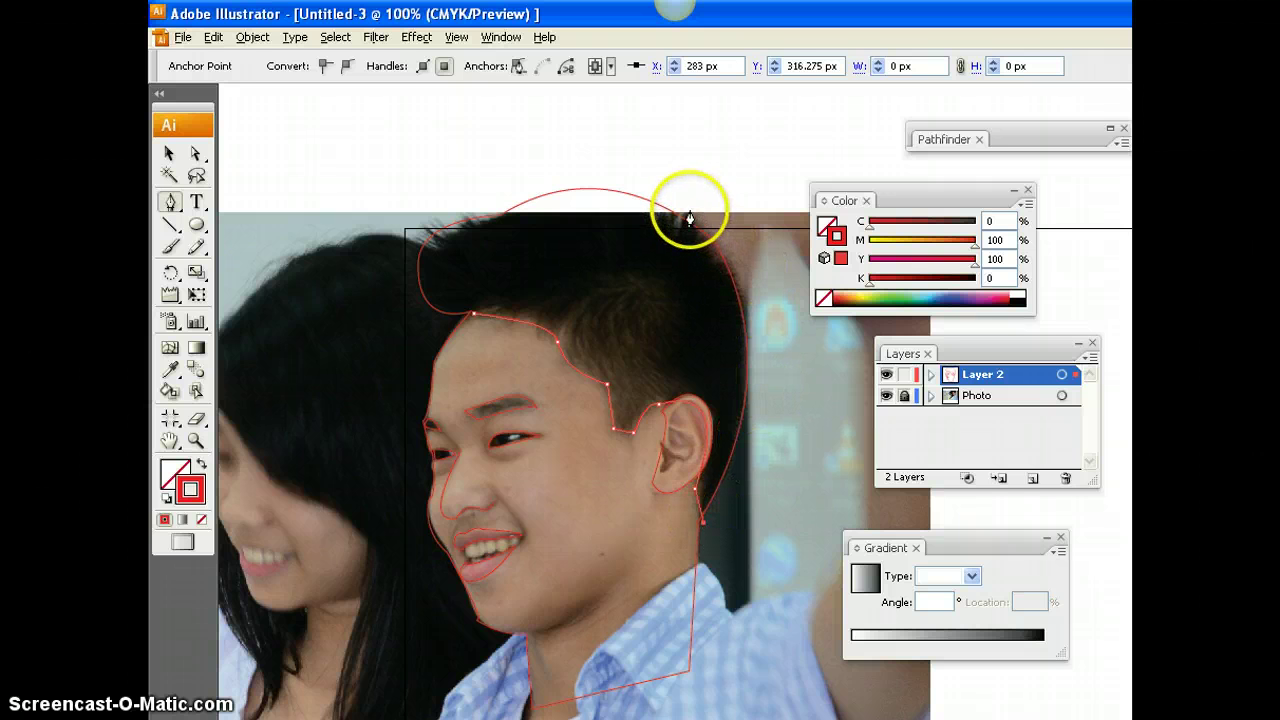
Step: Continue the hair path up the back of the head, over the crown and around the fringe, closing it at the forehead
left_click_drag(679, 213, 529, 195)
left_click(679, 307)
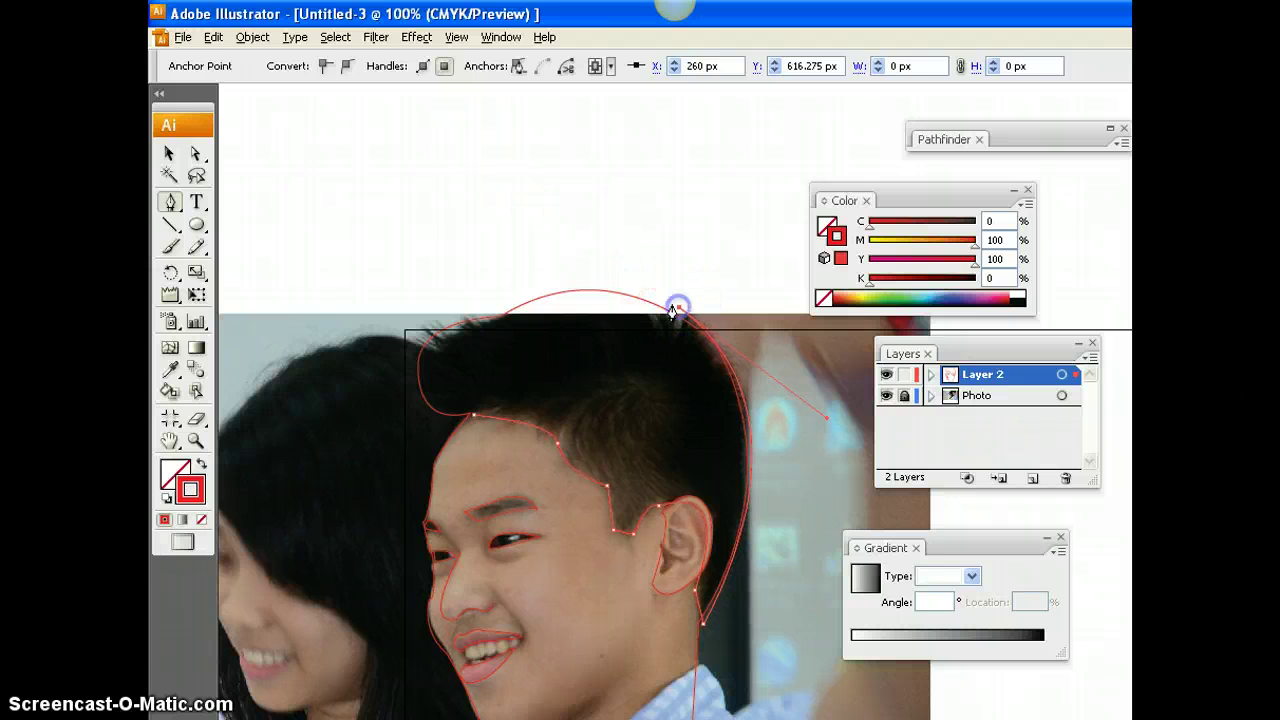
left_click(508, 310)
left_click_drag(447, 381, 426, 373)
left_click(500, 316)
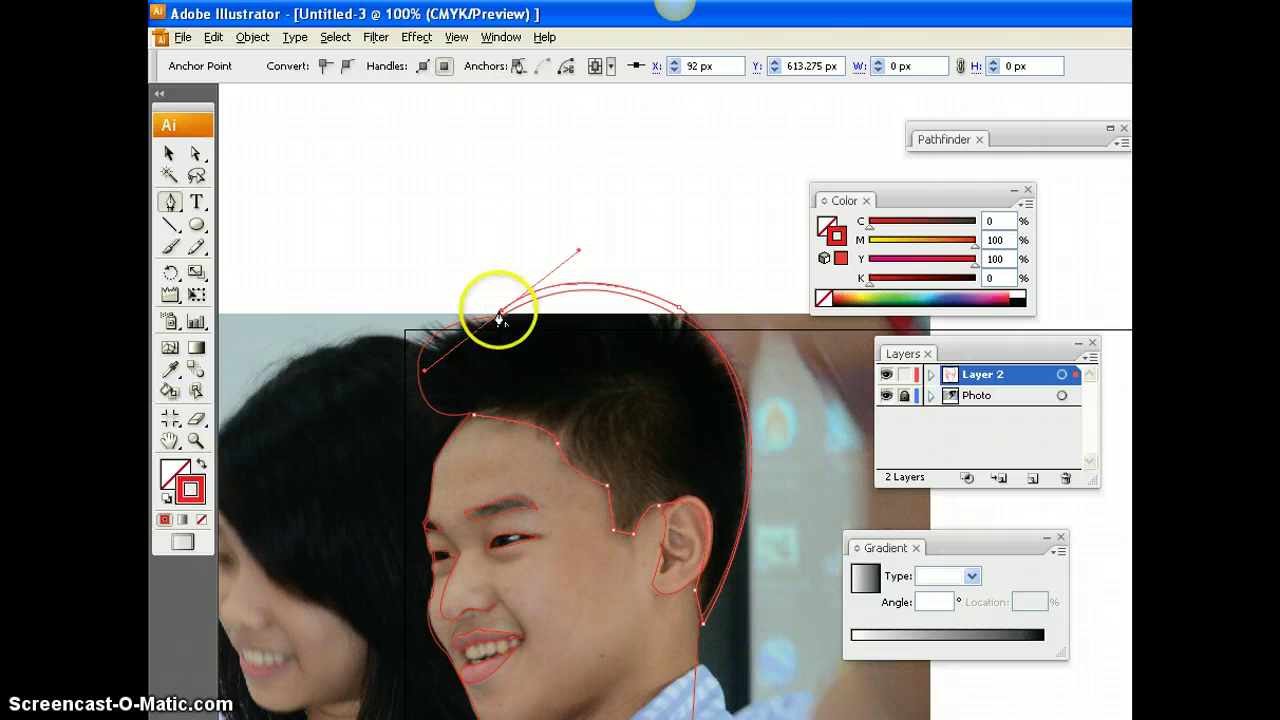
left_click(501, 312)
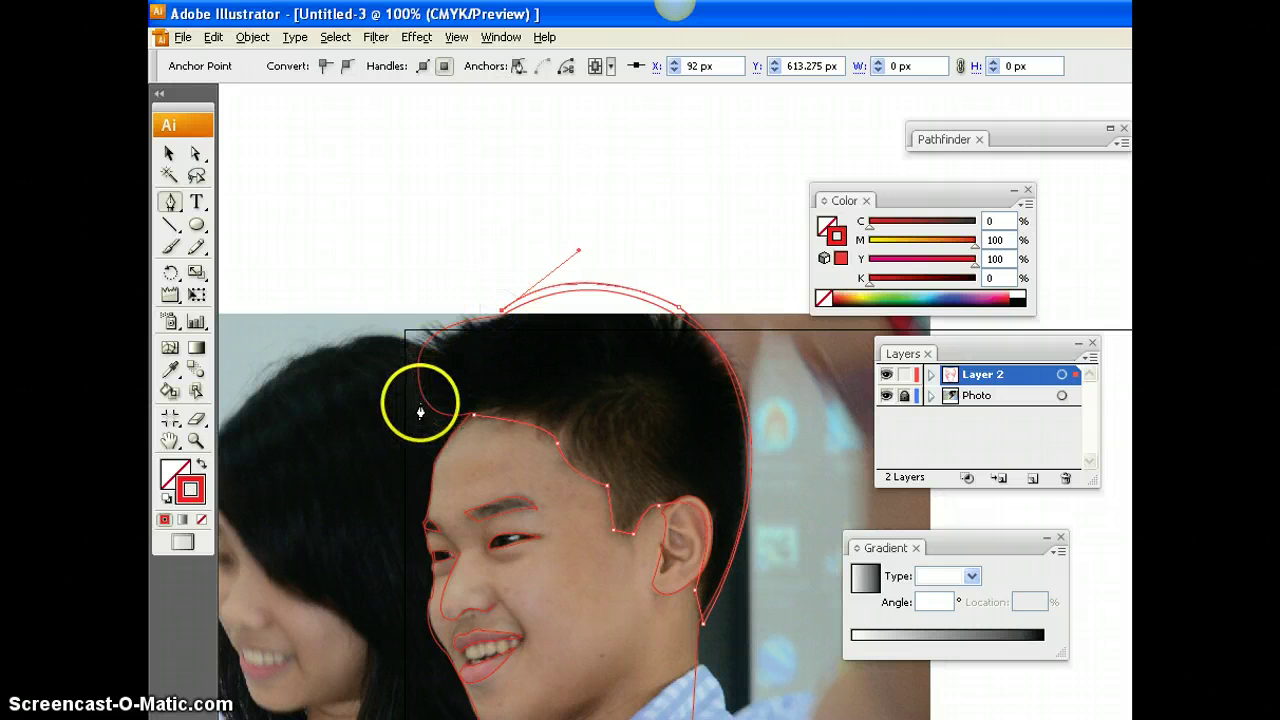
left_click_drag(421, 407, 452, 423)
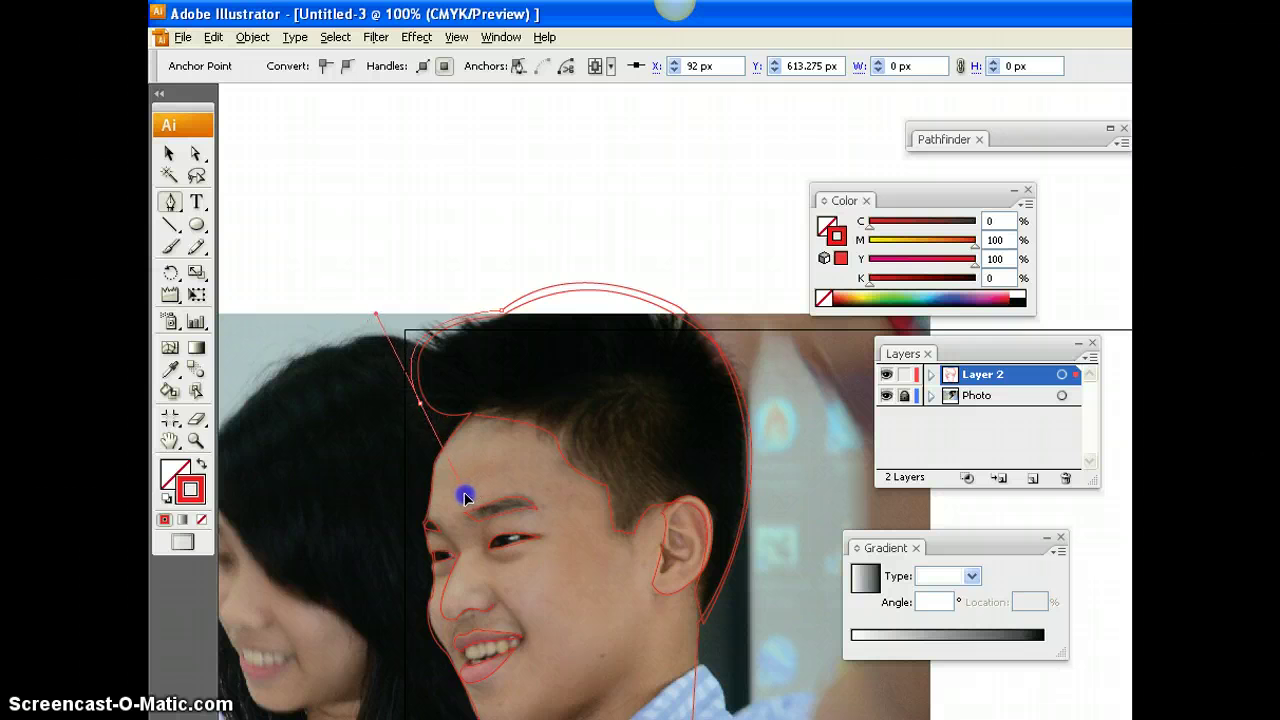
left_click_drag(453, 487, 453, 487)
left_click(420, 407)
left_click(474, 414)
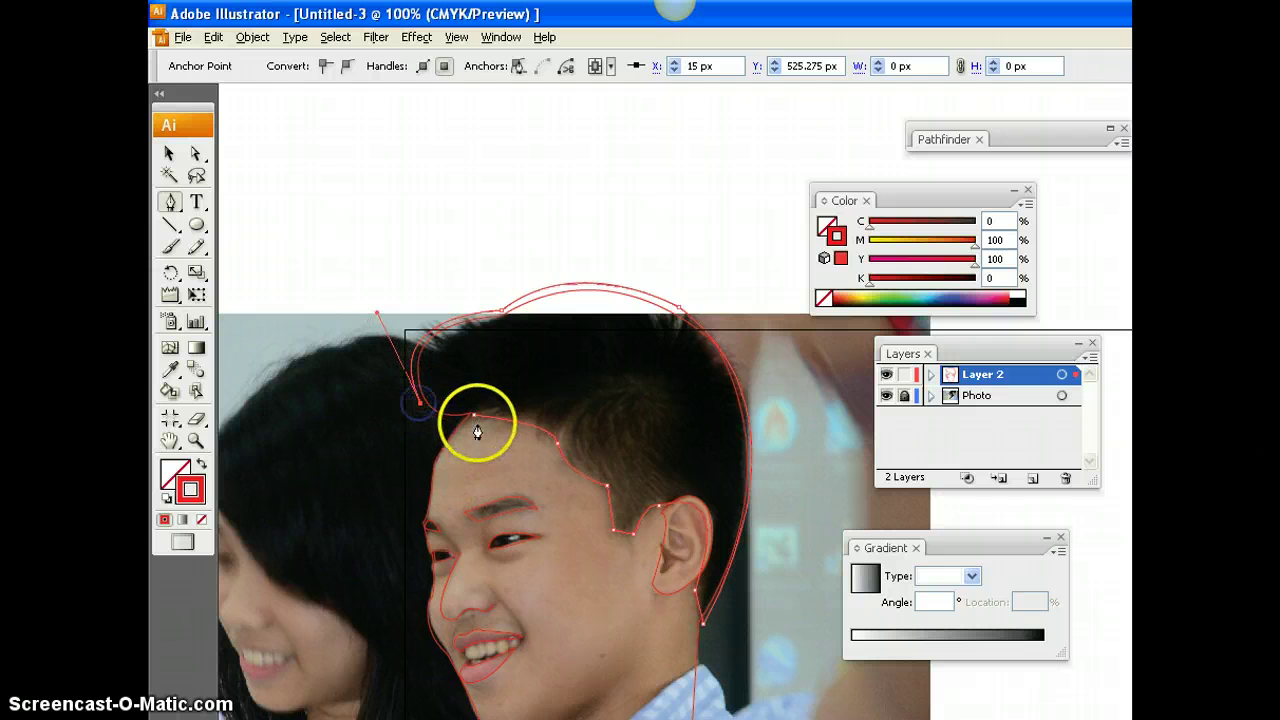
left_click_drag(475, 415, 511, 400)
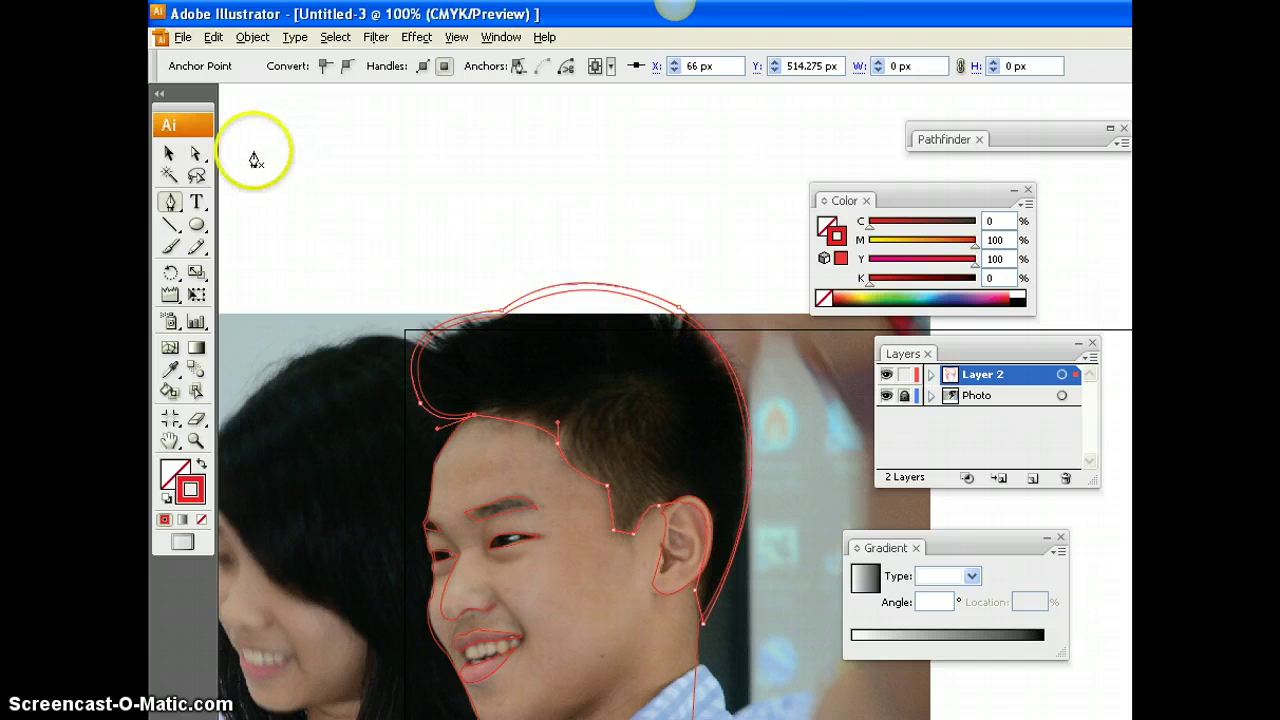
Step: Hide the Photo layer to check the traced outlines on their own, and show it again
left_click(886, 395)
scroll(734, 451, "down", 5)
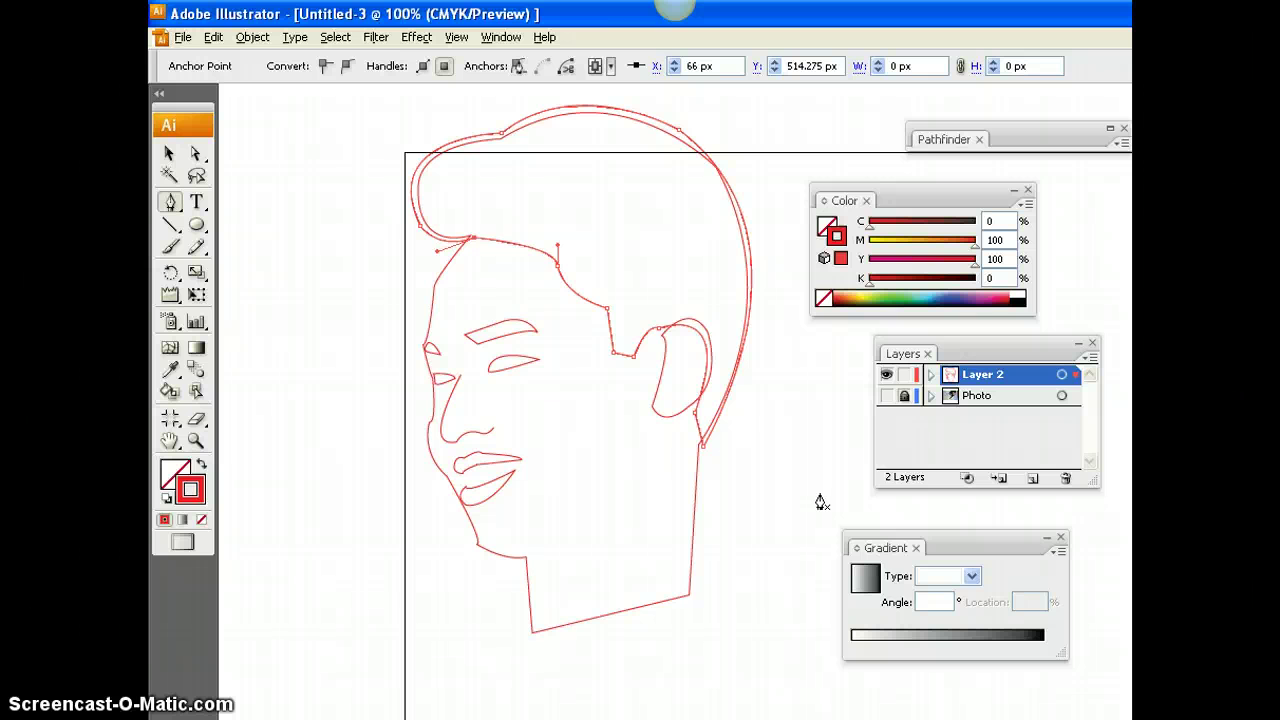
left_click(886, 395)
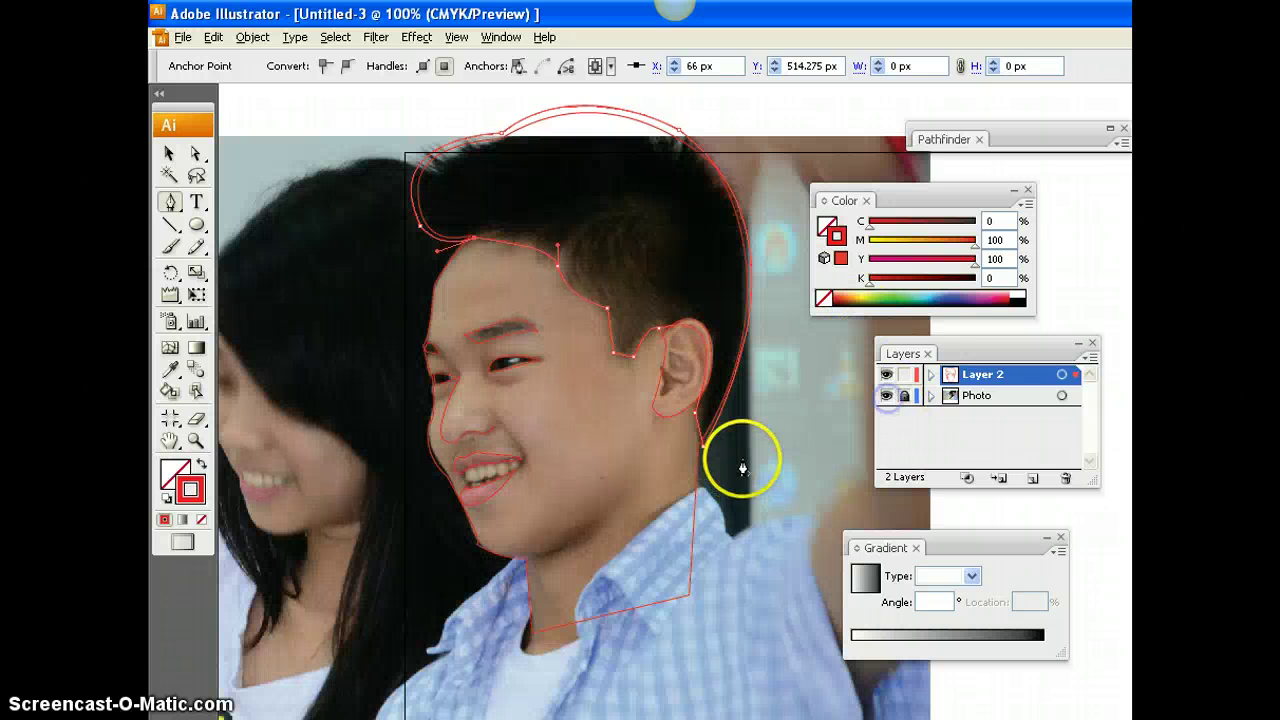
Step: Trace the jawline as an open curve with the Pen tool, from below the chin up towards the ear
left_click(170, 203)
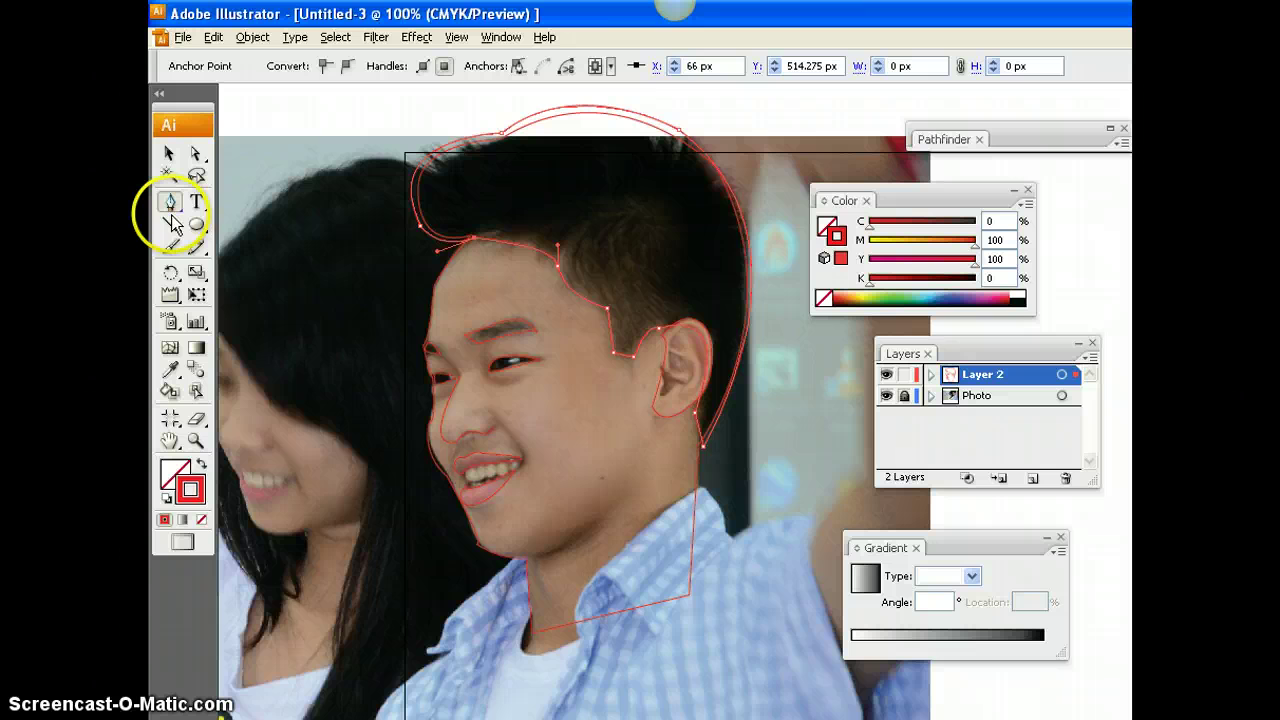
left_click(530, 563)
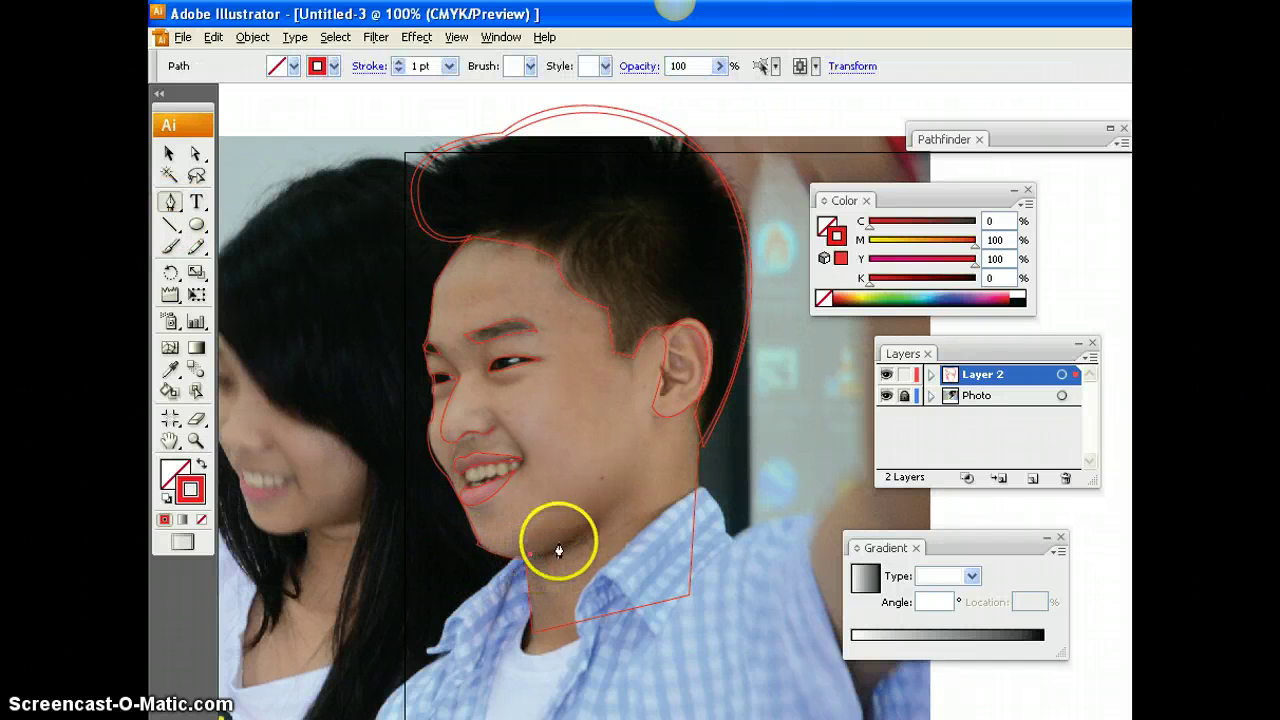
left_click(649, 419)
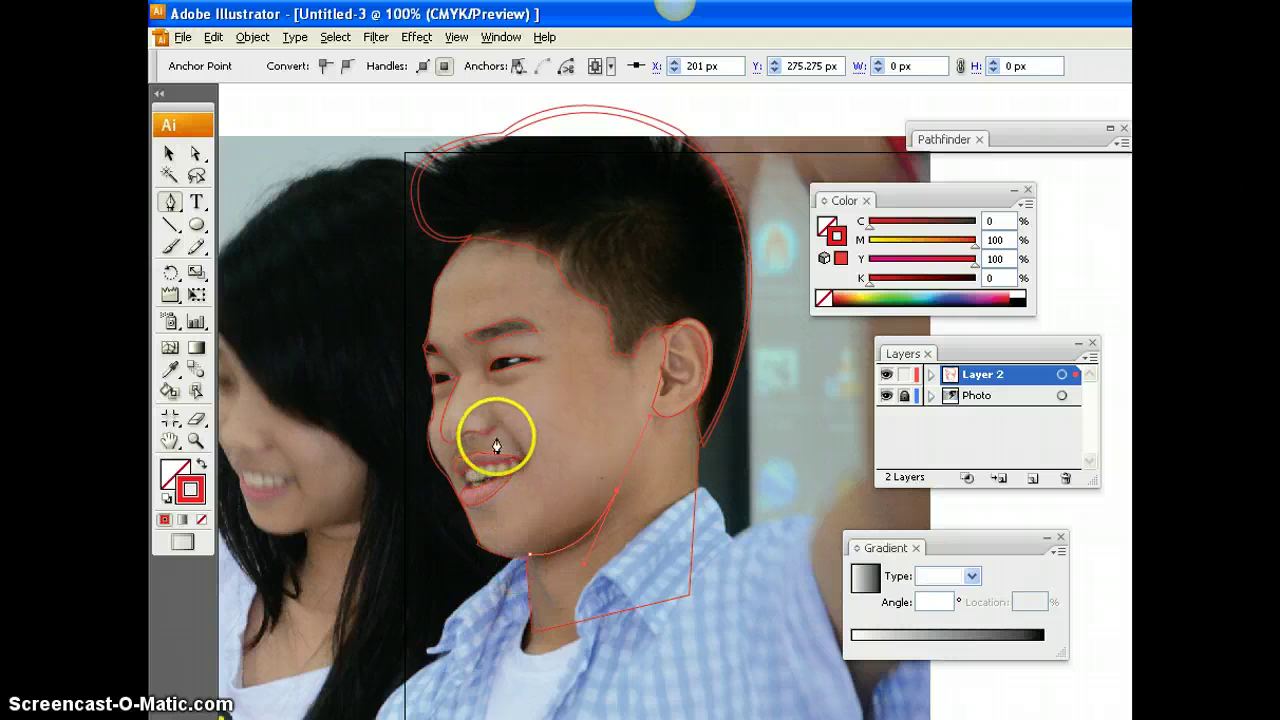
Step: Deselect the jawline path and review the complete line drawing with the Photo layer temporarily hidden
left_click(886, 395)
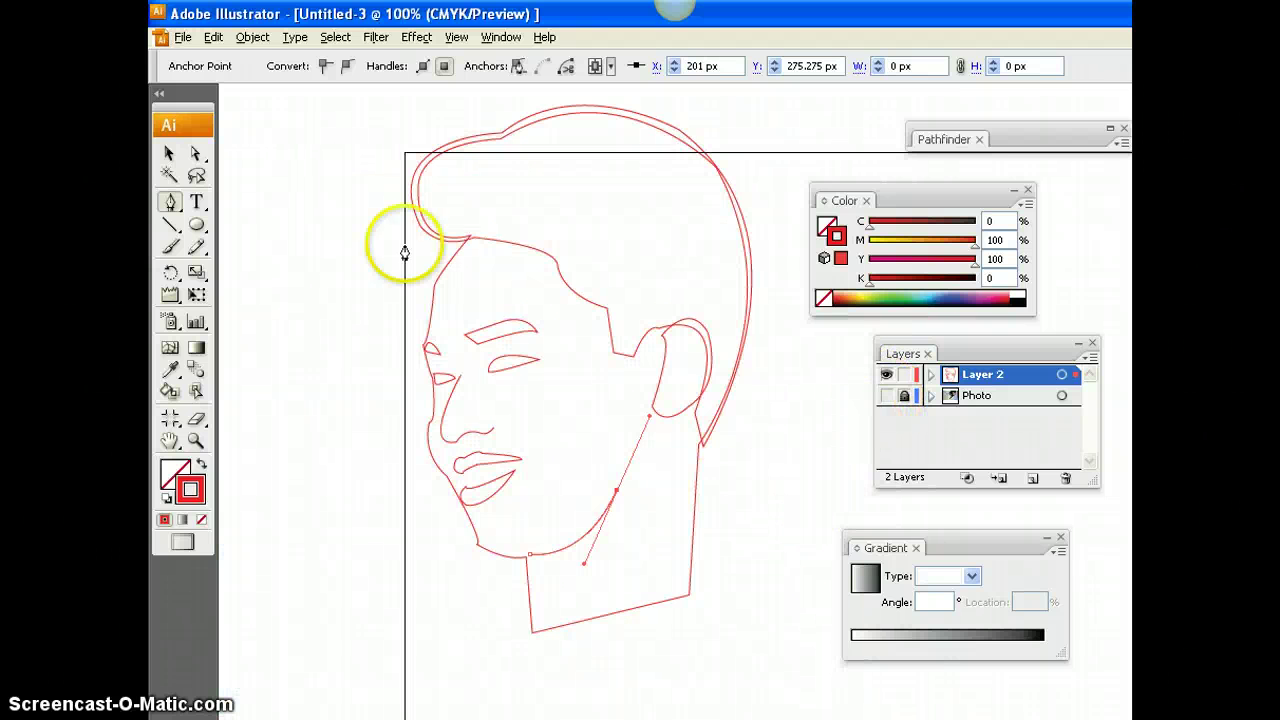
left_click(169, 153)
left_click(263, 287)
scroll(447, 556, "up", 1)
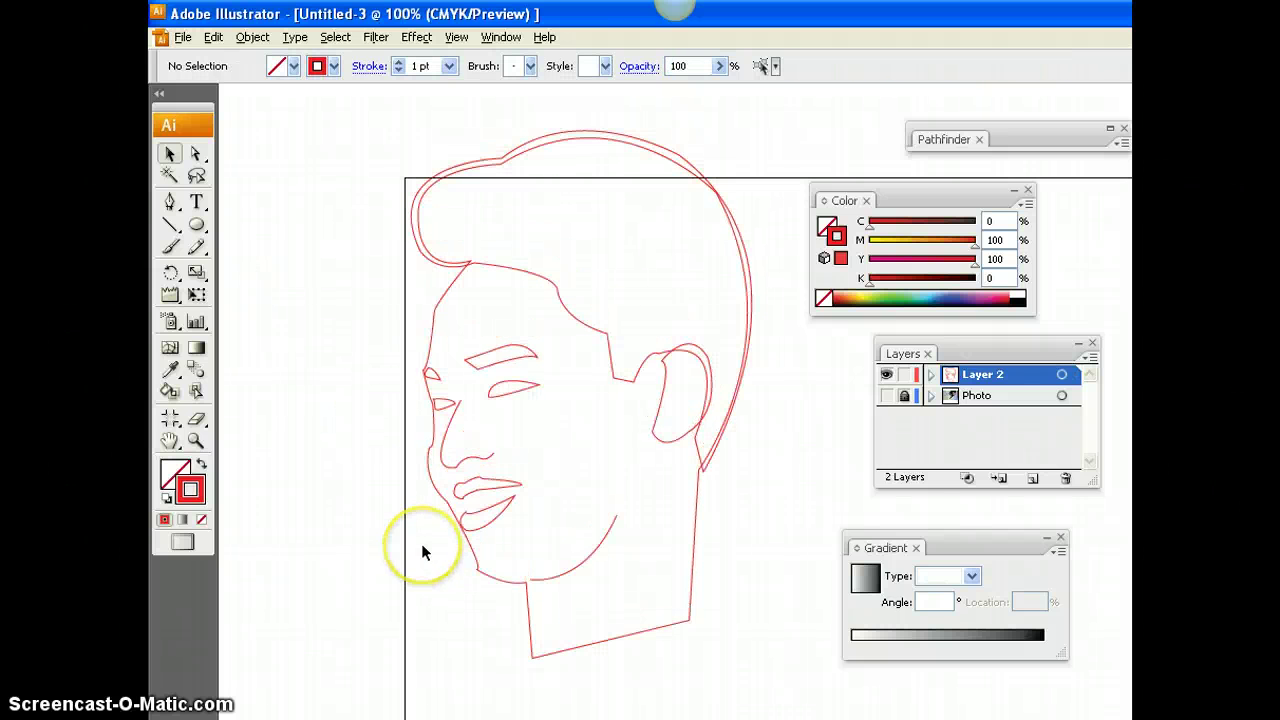
left_click(886, 395)
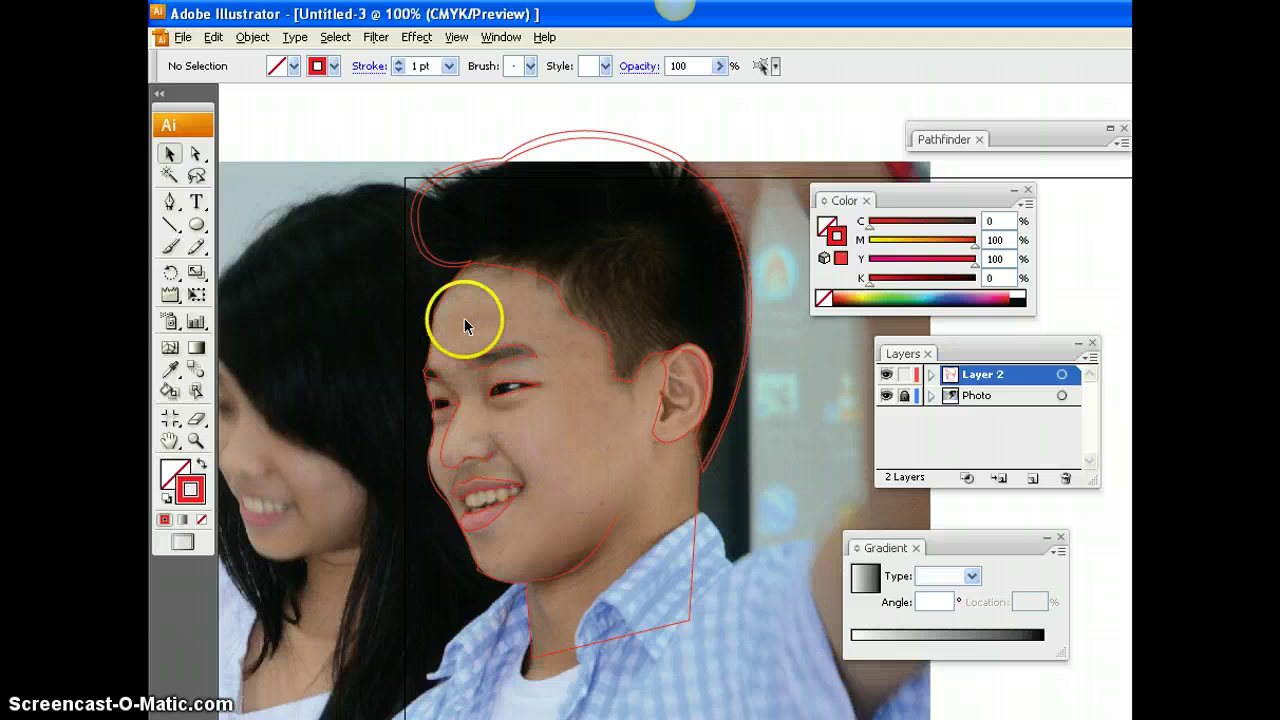
Step: Fill the head outline with the skin tone sampled from the boy's cheek in the photo, using the Eyedropper
left_click(437, 305)
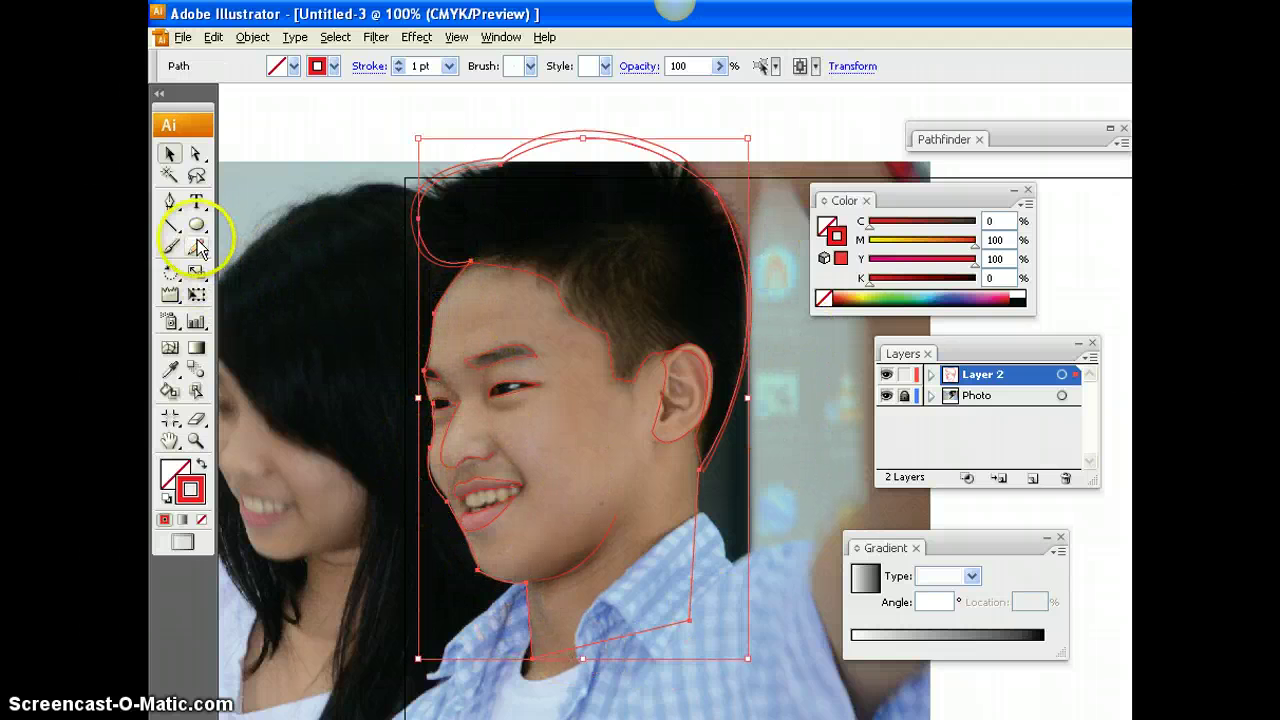
left_click(169, 374)
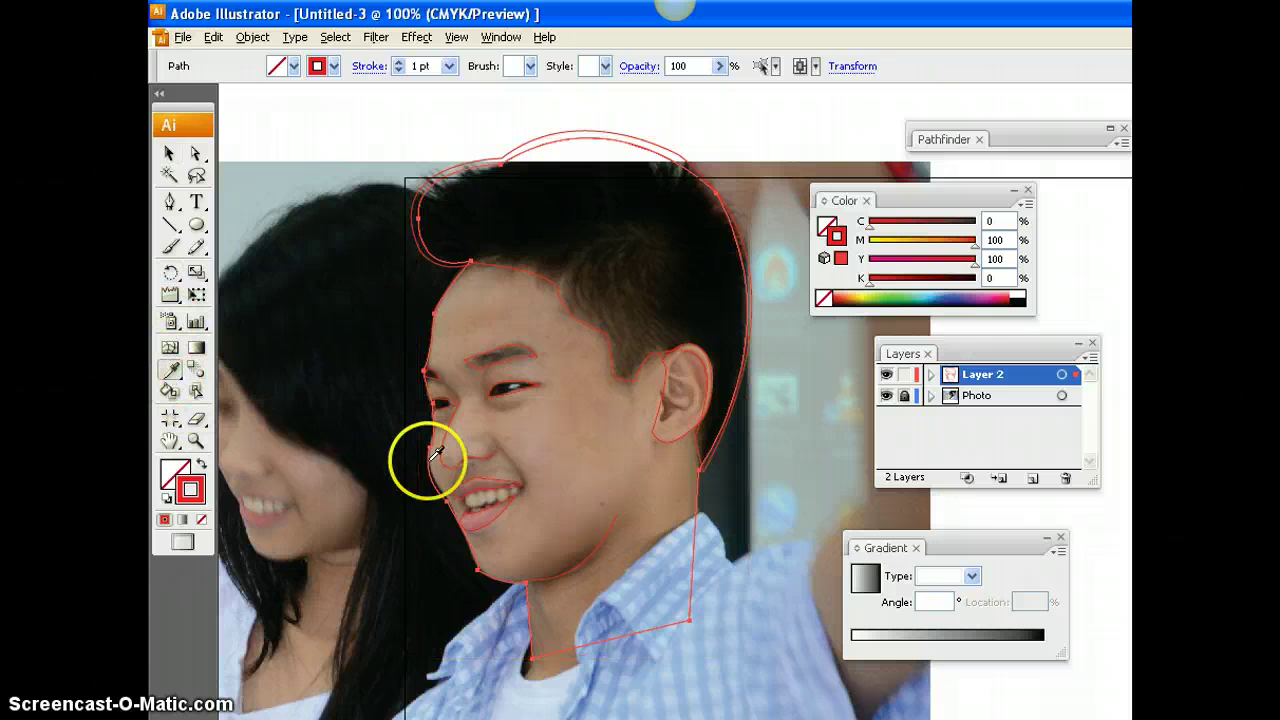
left_click(551, 431)
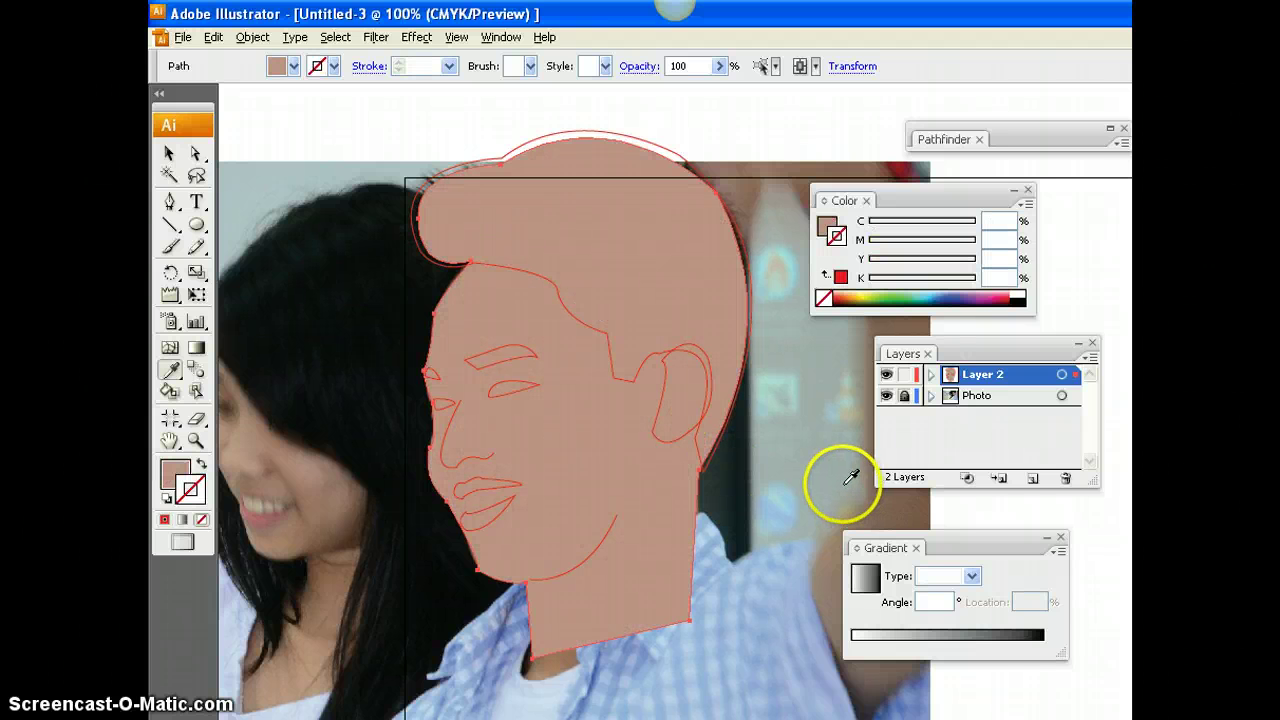
Step: Fill the hair shape with black sampled from the girl's hair in the photo, using the Eyedropper
left_click(169, 153)
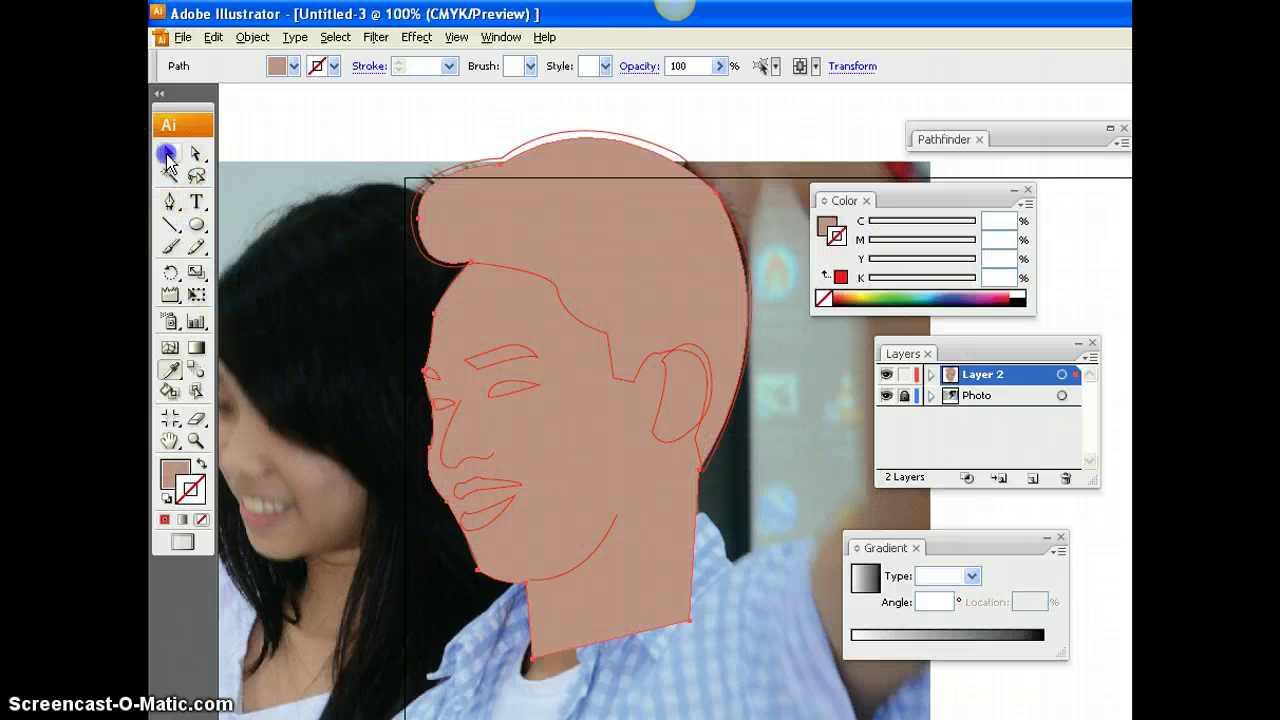
left_click(508, 276)
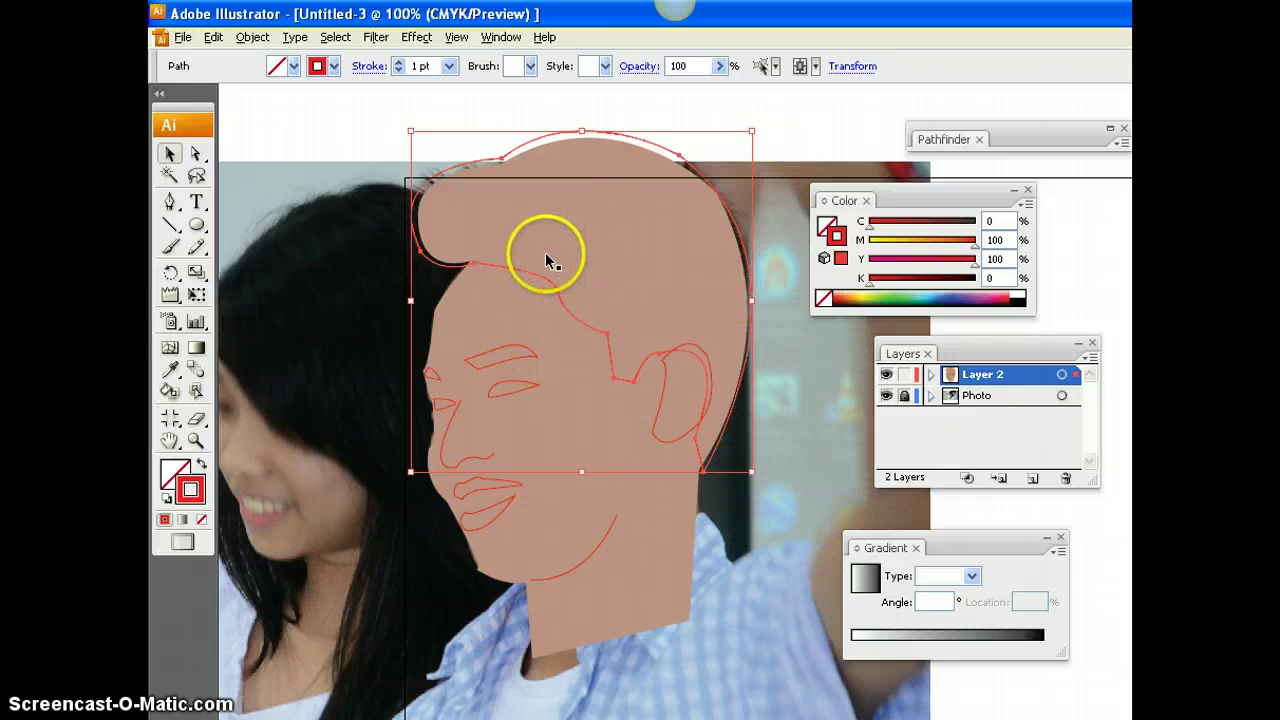
left_click(167, 372)
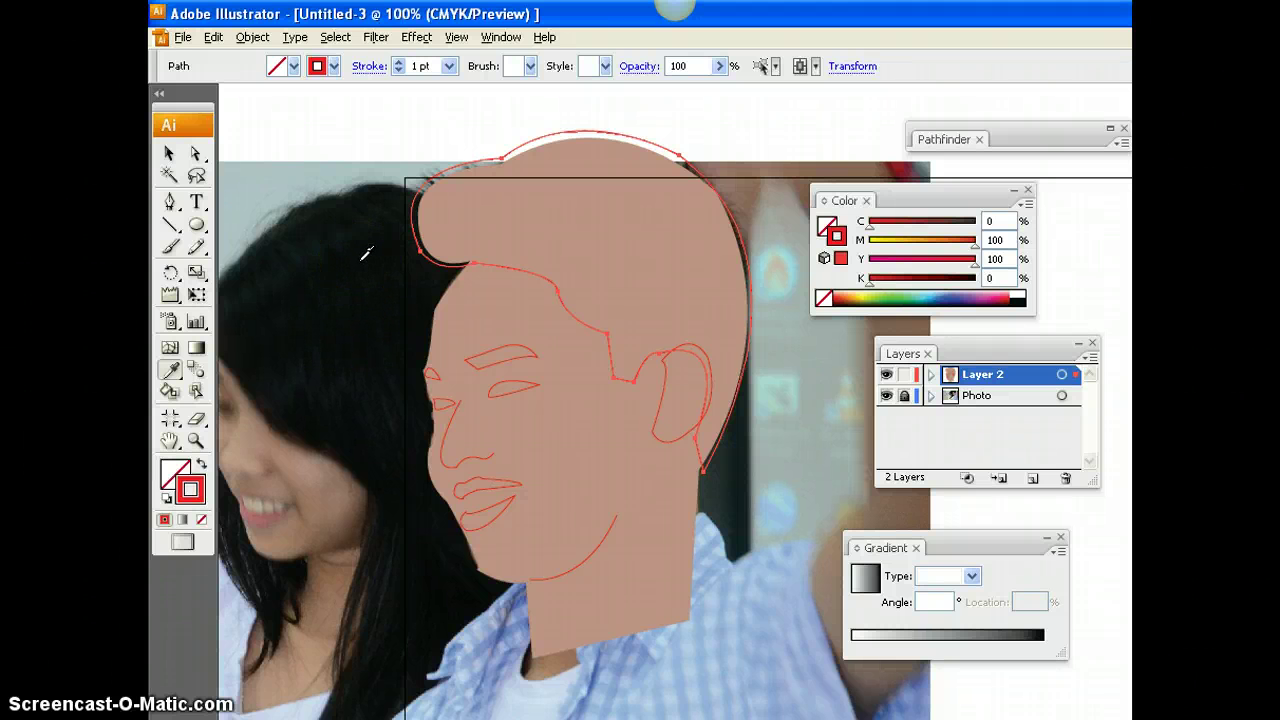
left_click(362, 258)
Step: Fill both eyebrows with the black sampled from the hair shape, using the Eyedropper
left_click(169, 153)
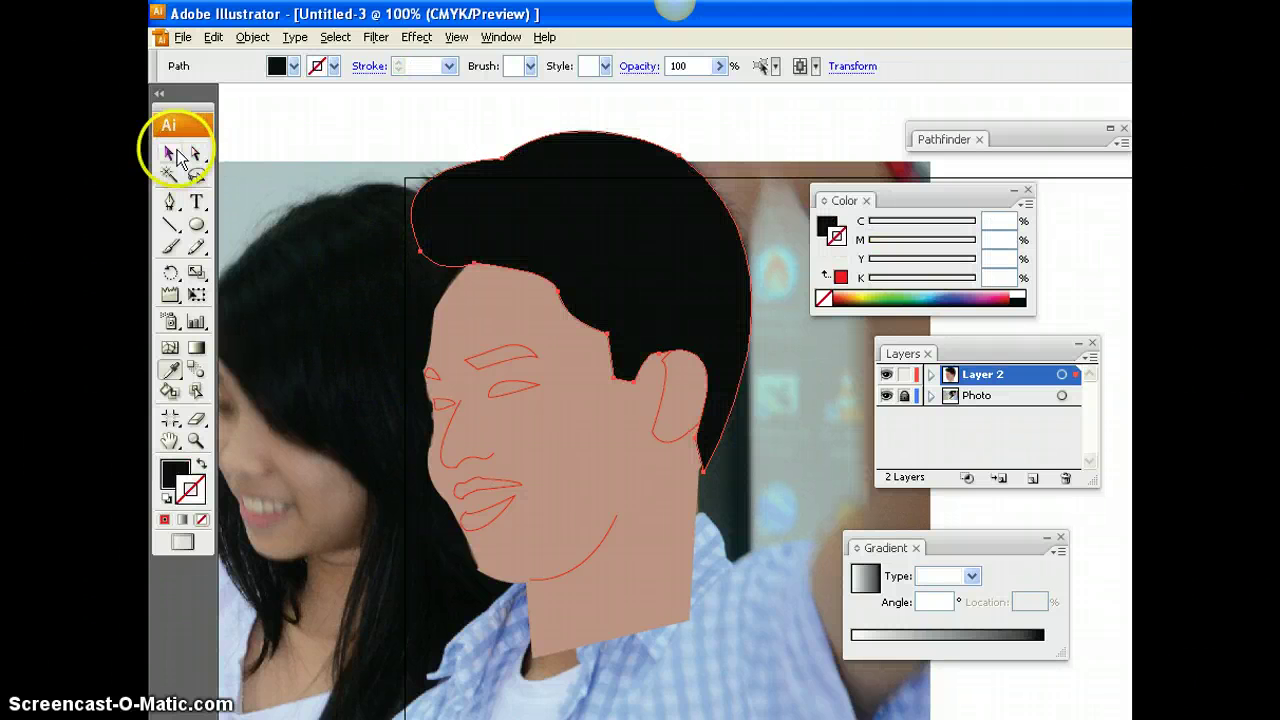
left_click(501, 347)
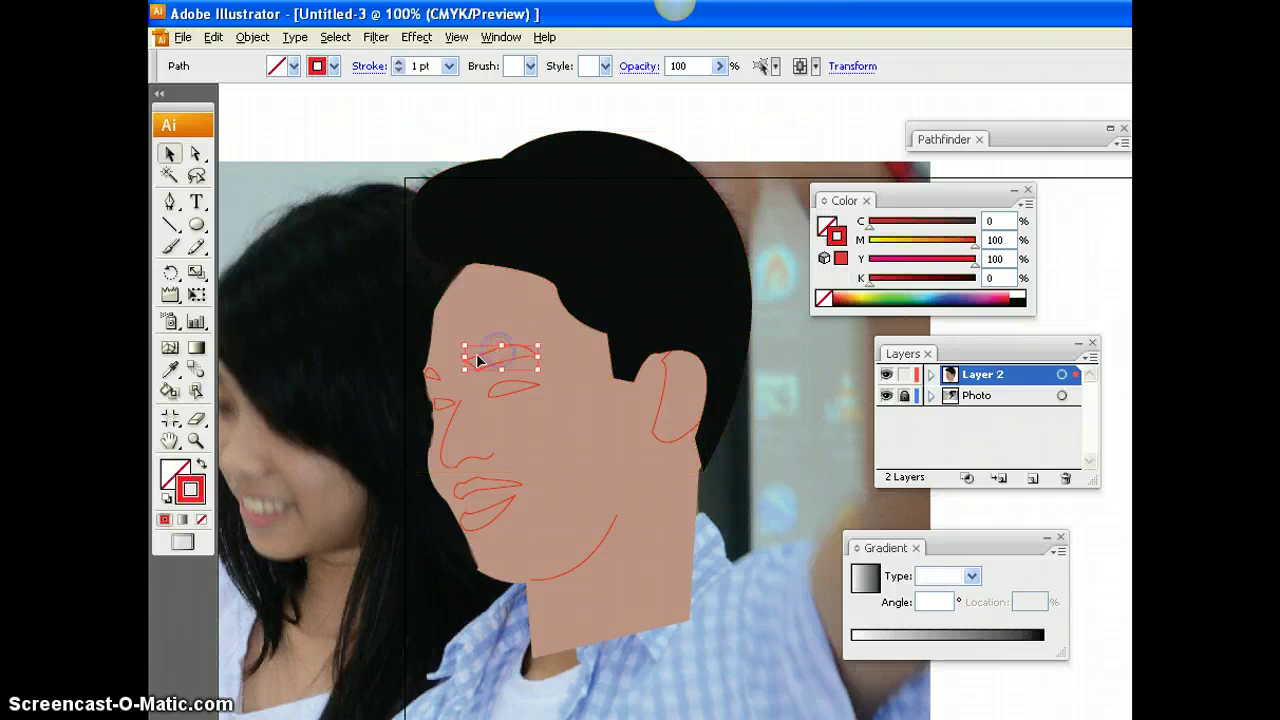
left_click(168, 369)
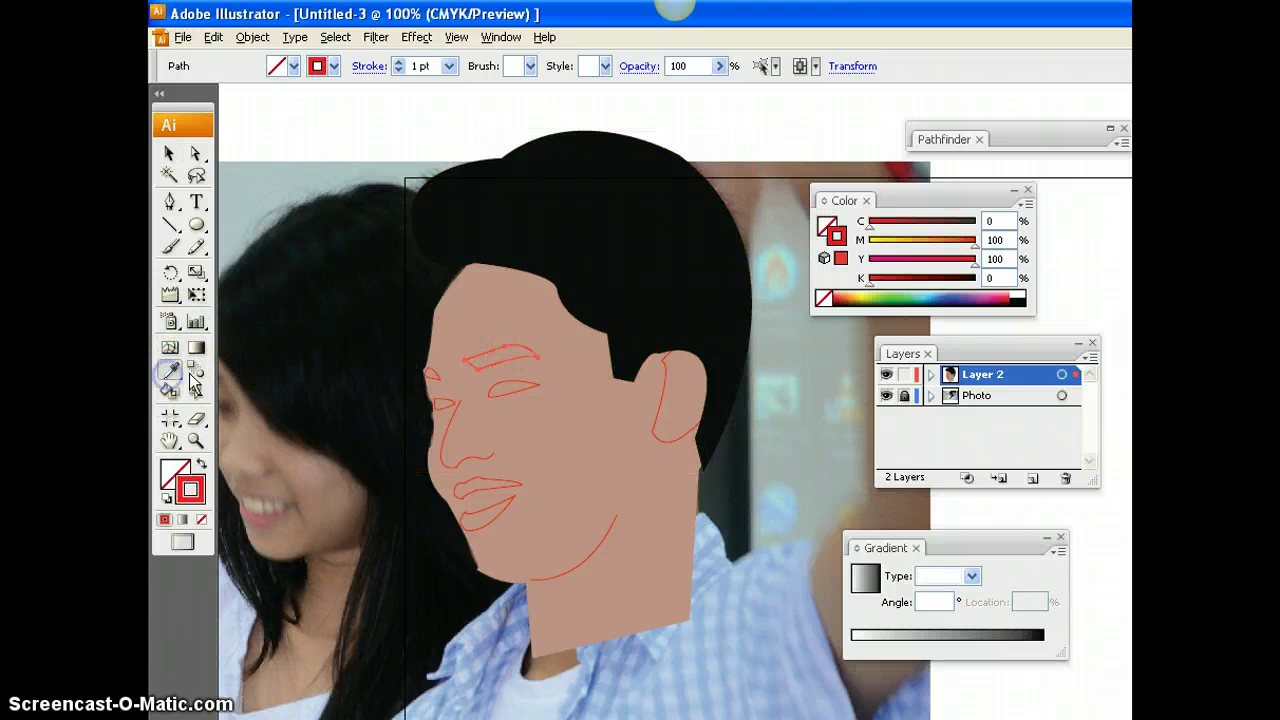
left_click(571, 223)
left_click(169, 153)
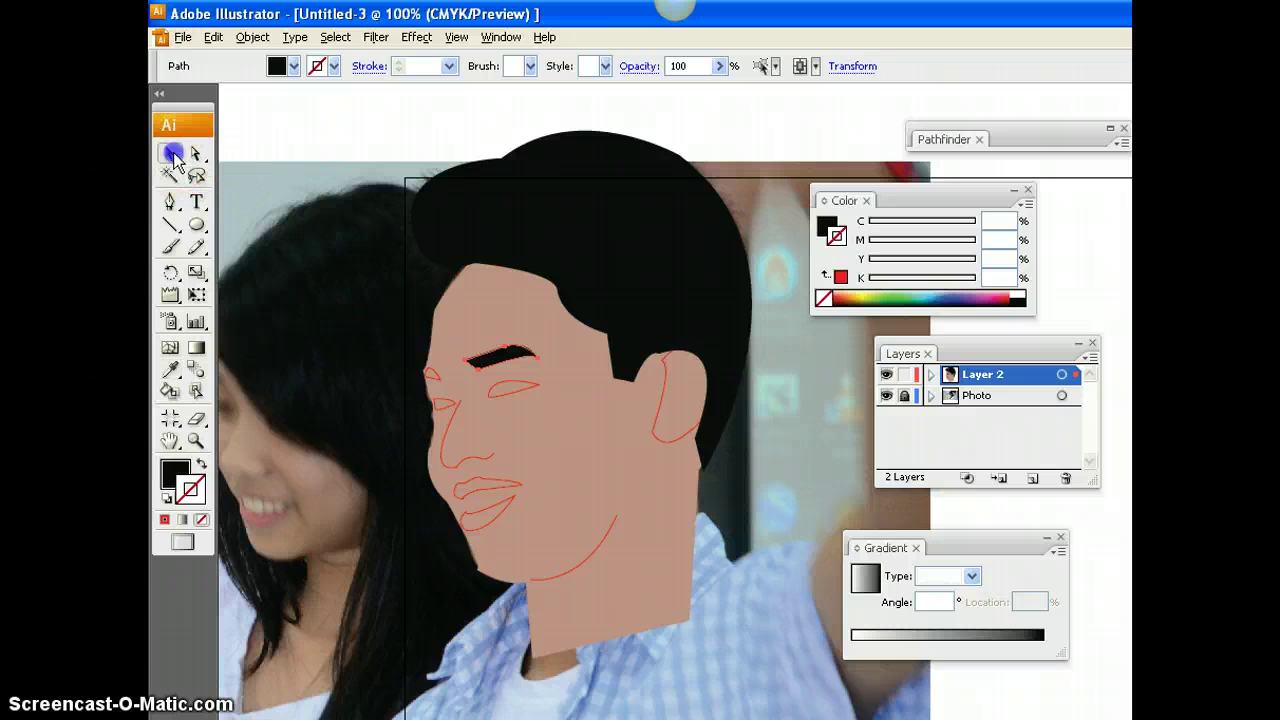
left_click(430, 375)
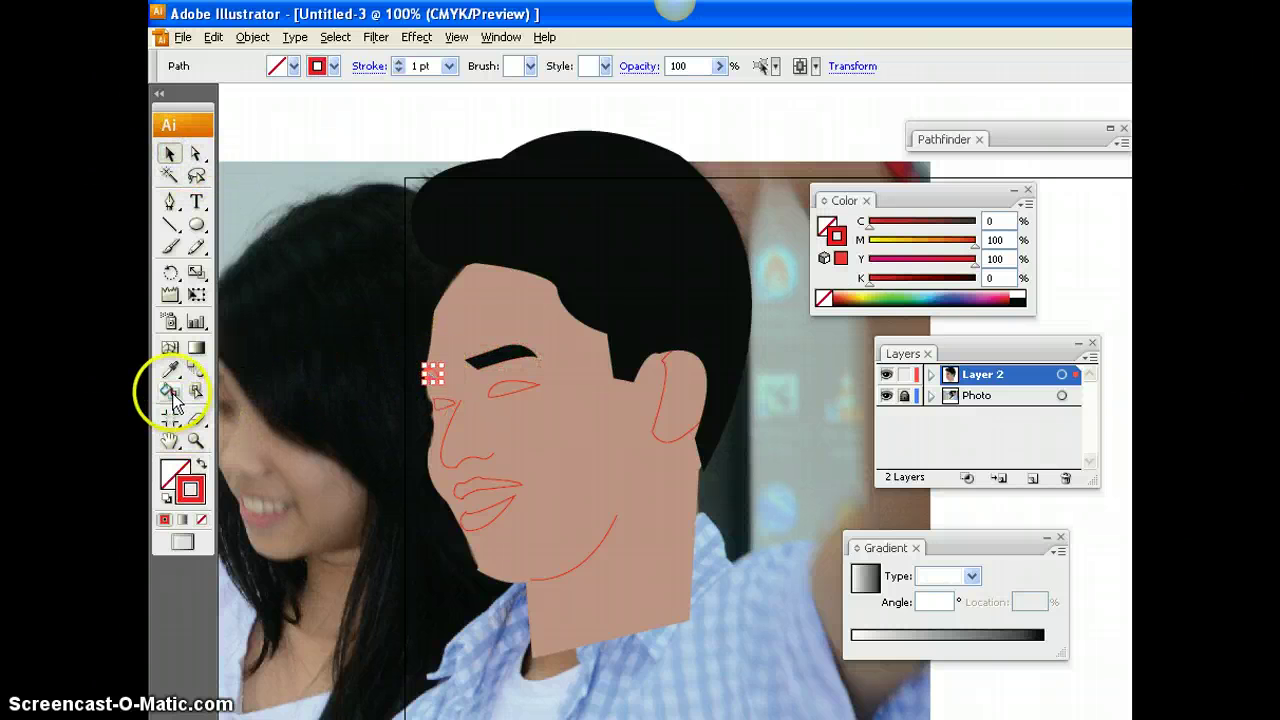
left_click(168, 369)
left_click(590, 256)
Step: Fill both eye shapes with white, keeping their red outlines
left_click(169, 153)
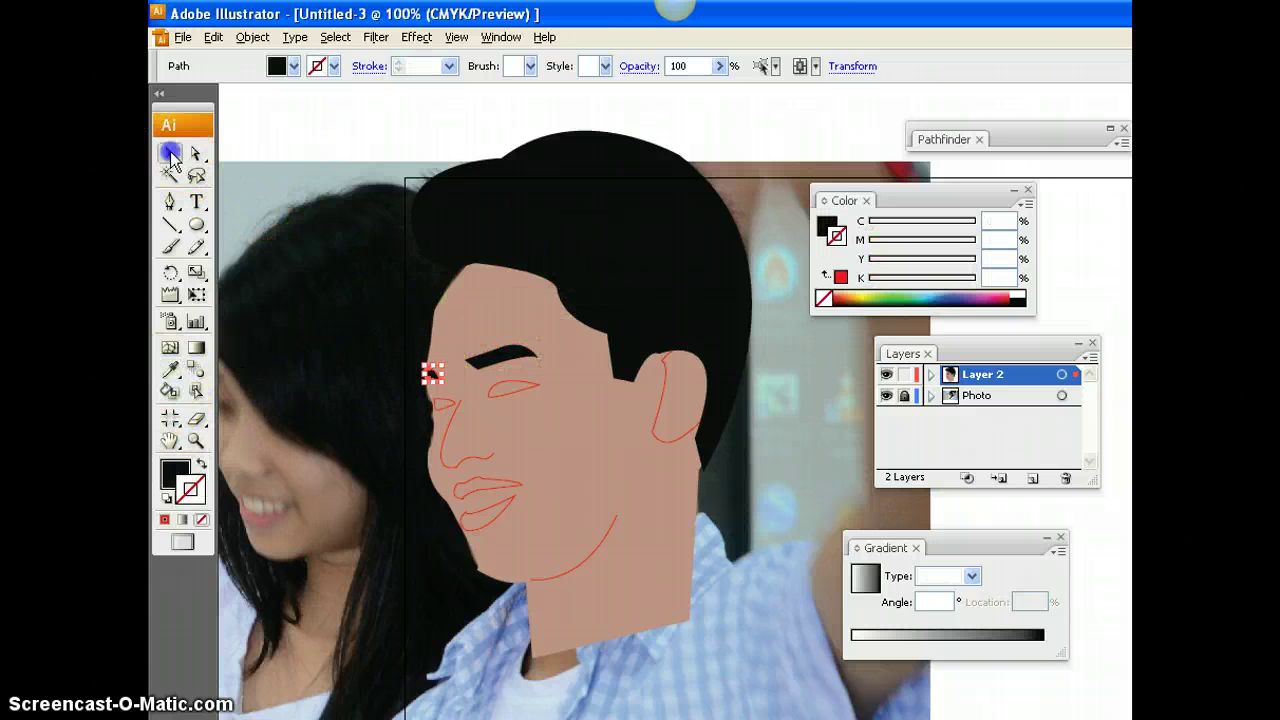
left_click(533, 377)
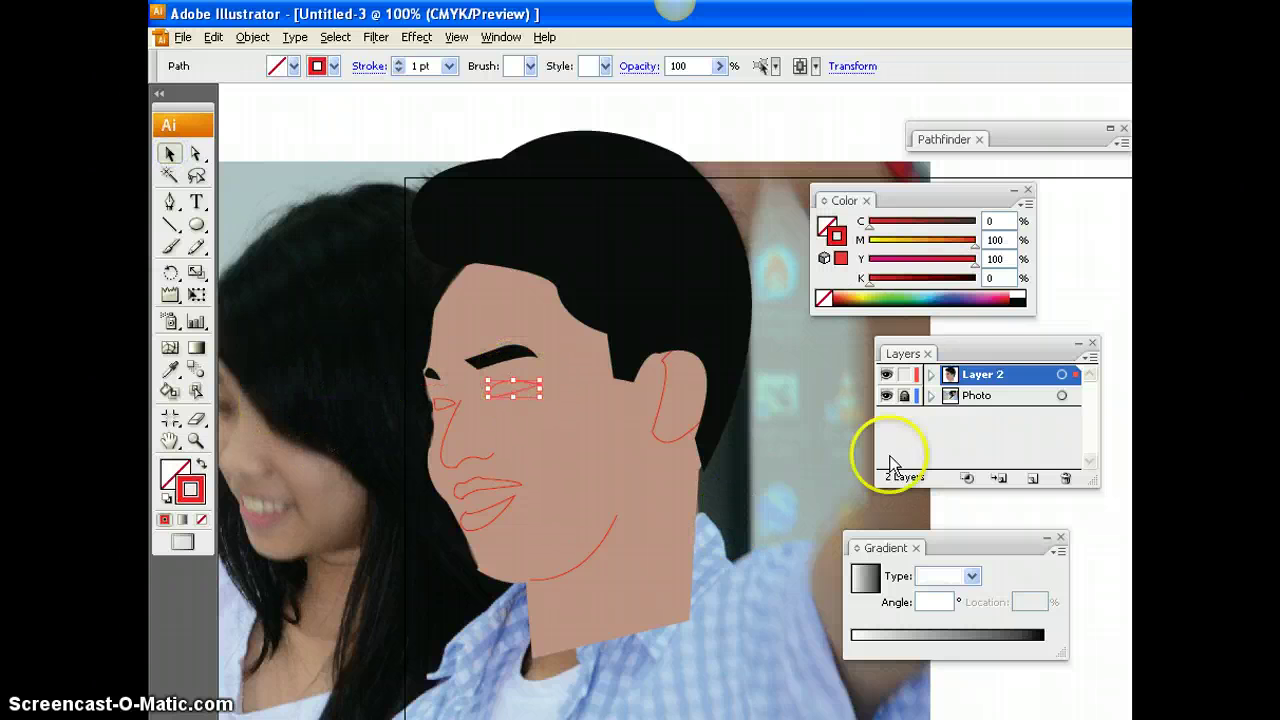
left_click(1020, 294)
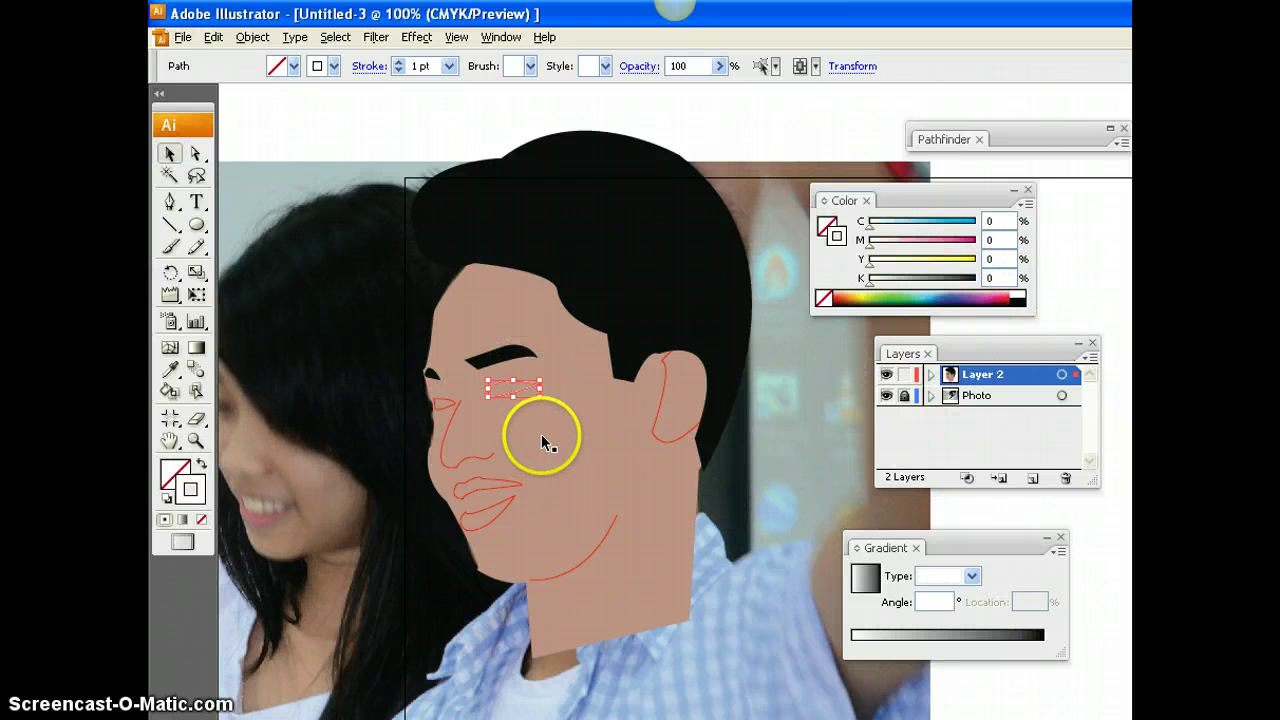
key("ctrl+z")
left_click(826, 227)
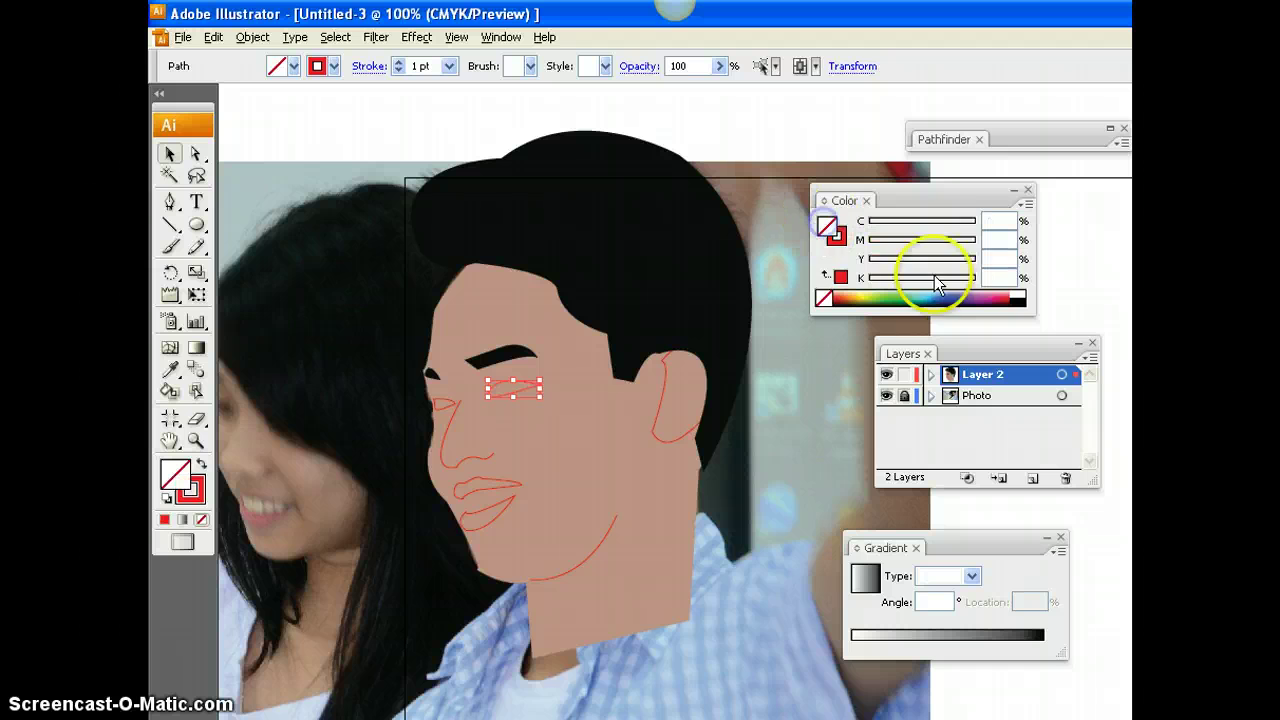
left_click(1020, 293)
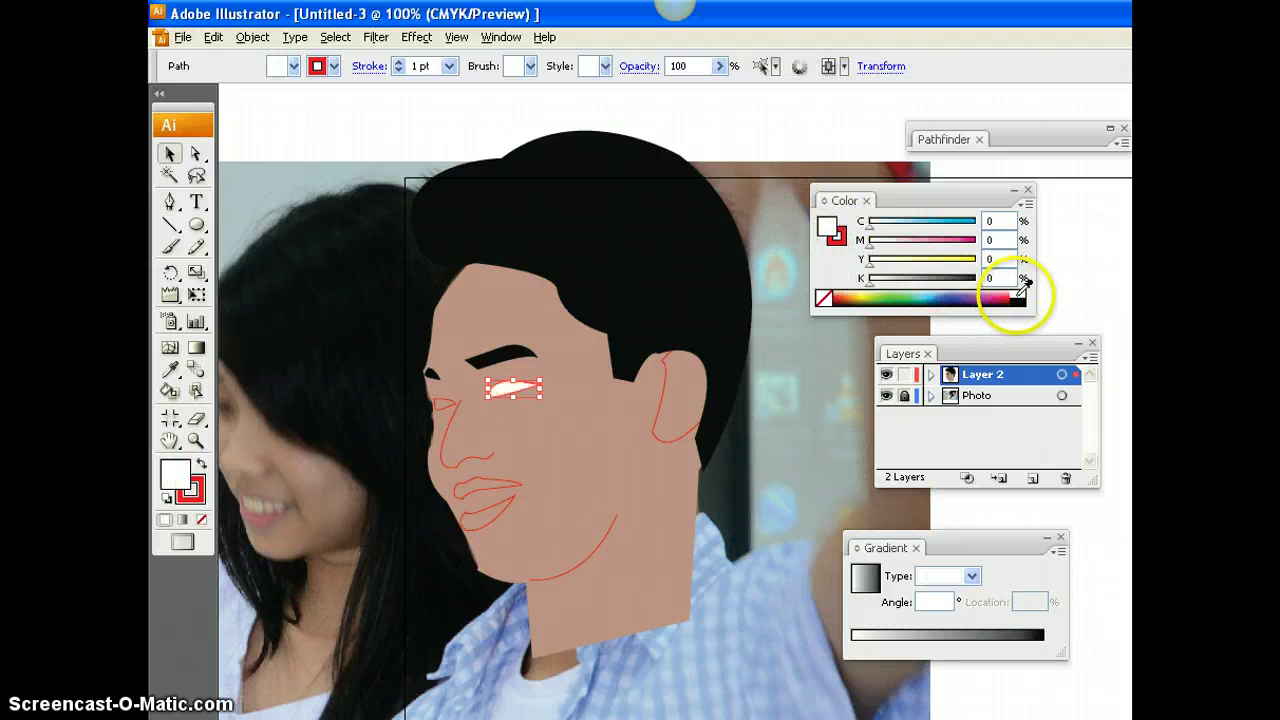
left_click(445, 404)
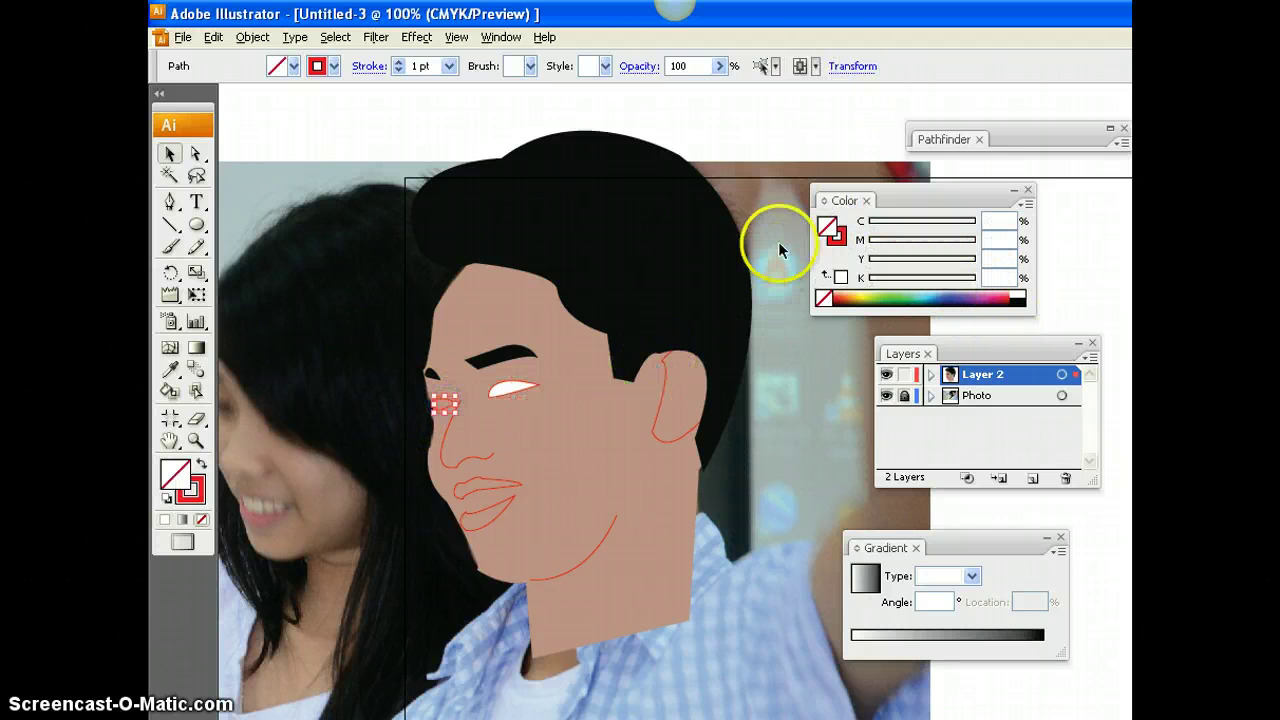
left_click(1019, 292)
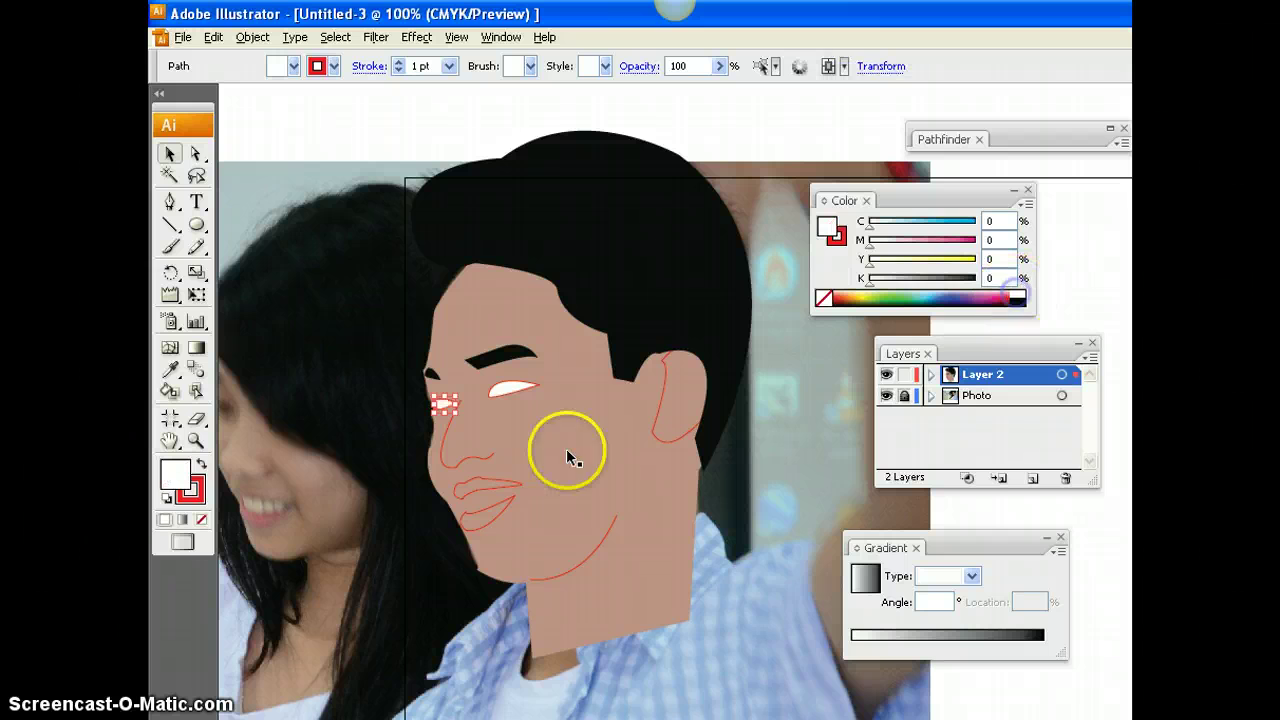
Step: Fill the upper lip with the pink sampled from the girl's lips in the photo, using the Eyedropper
left_click(477, 477)
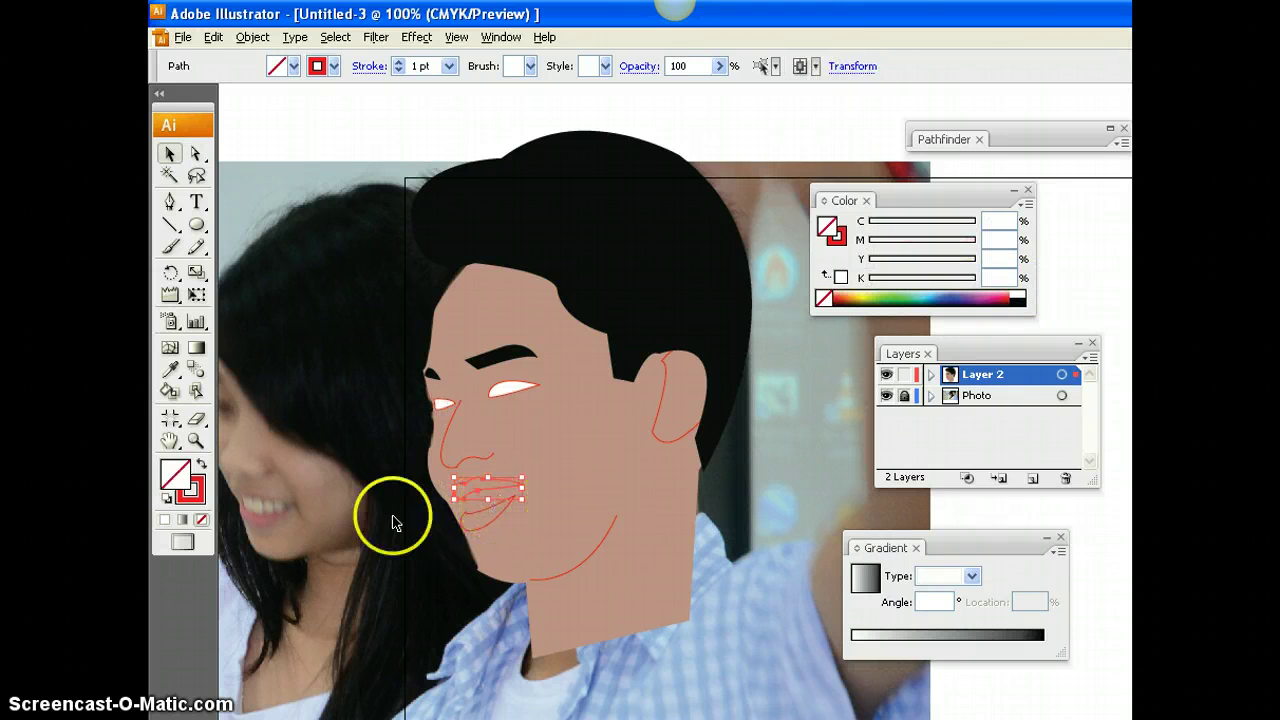
left_click(170, 369)
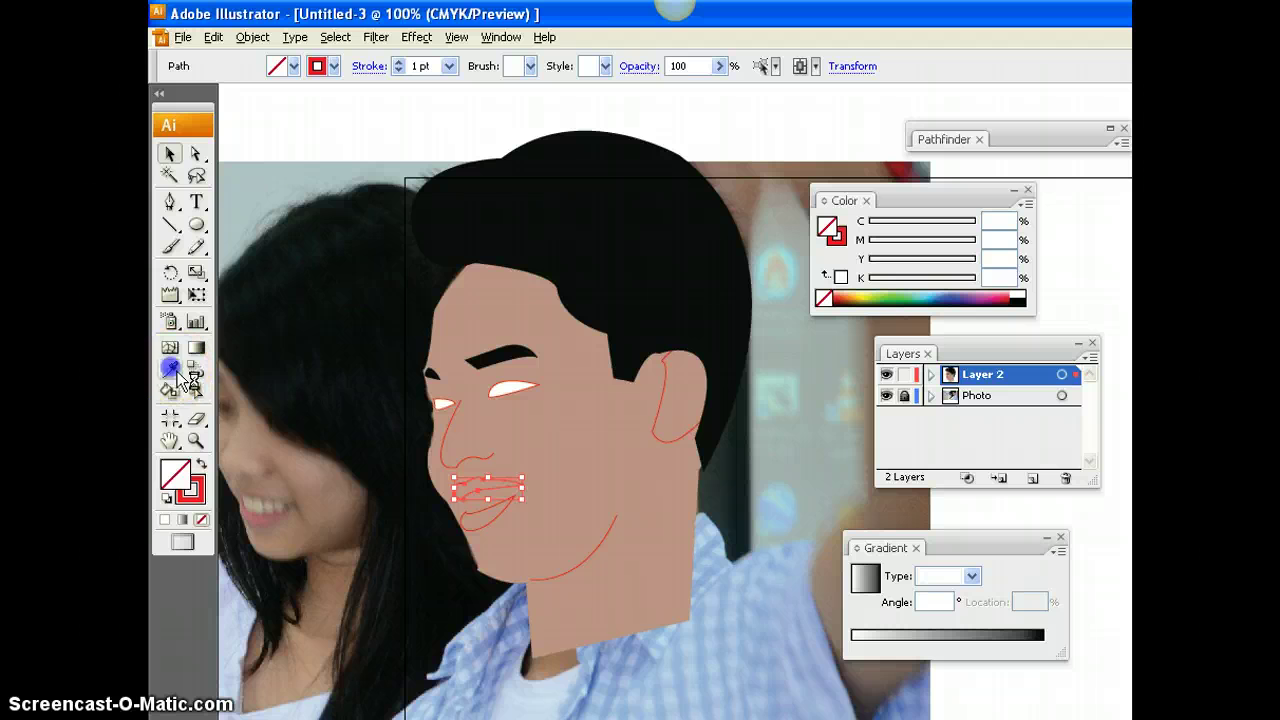
left_click(279, 509)
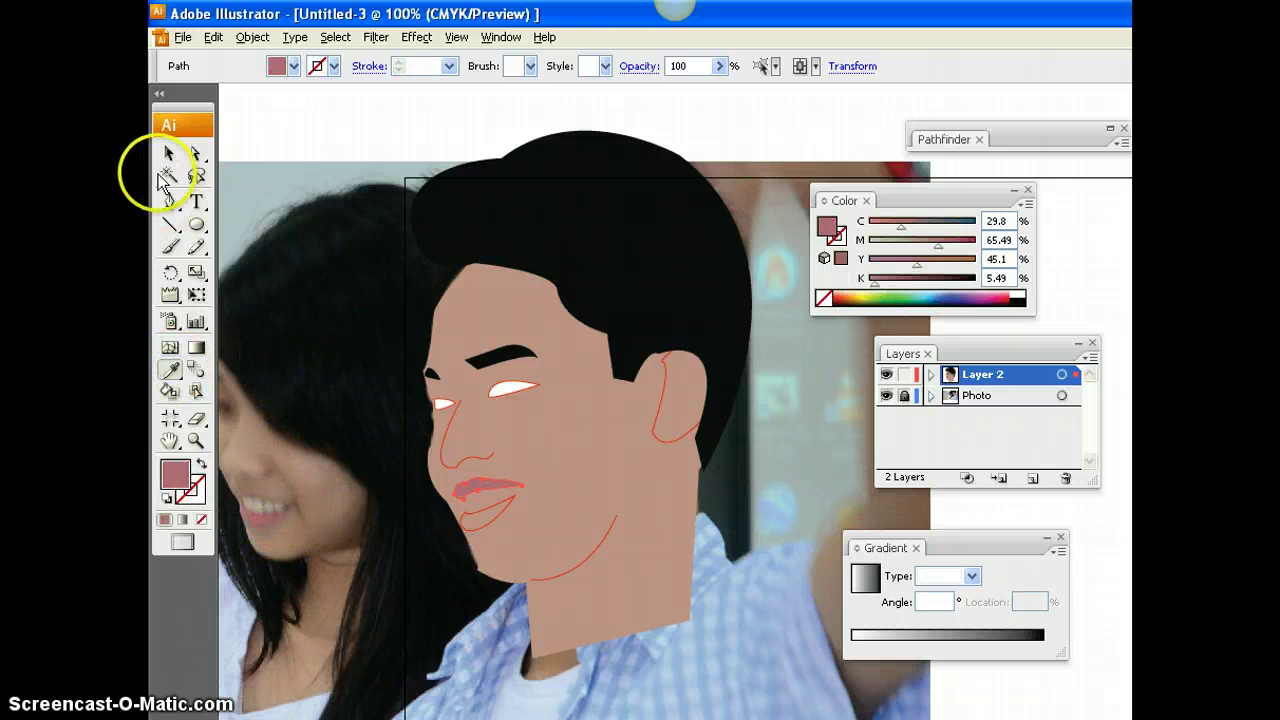
Step: Fill the lower lip with the upper lip's color and check the artwork with the Photo layer temporarily hidden
left_click(169, 153)
left_click(468, 527)
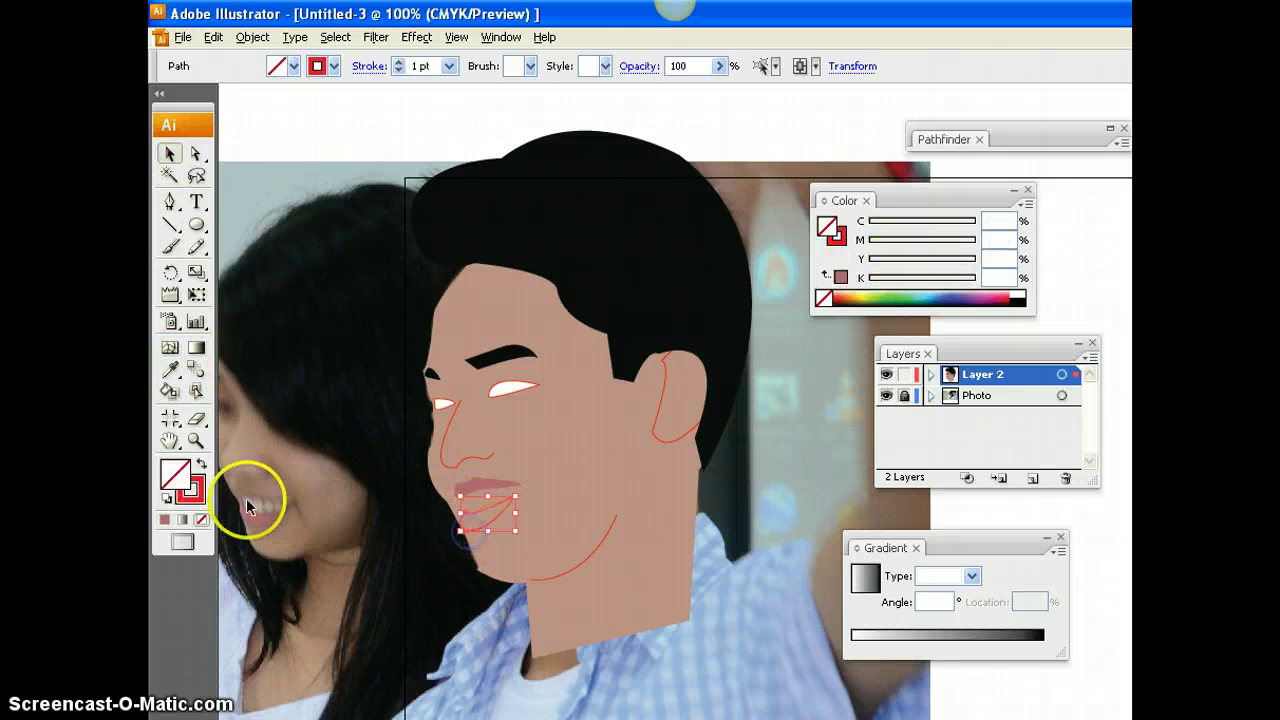
left_click(170, 369)
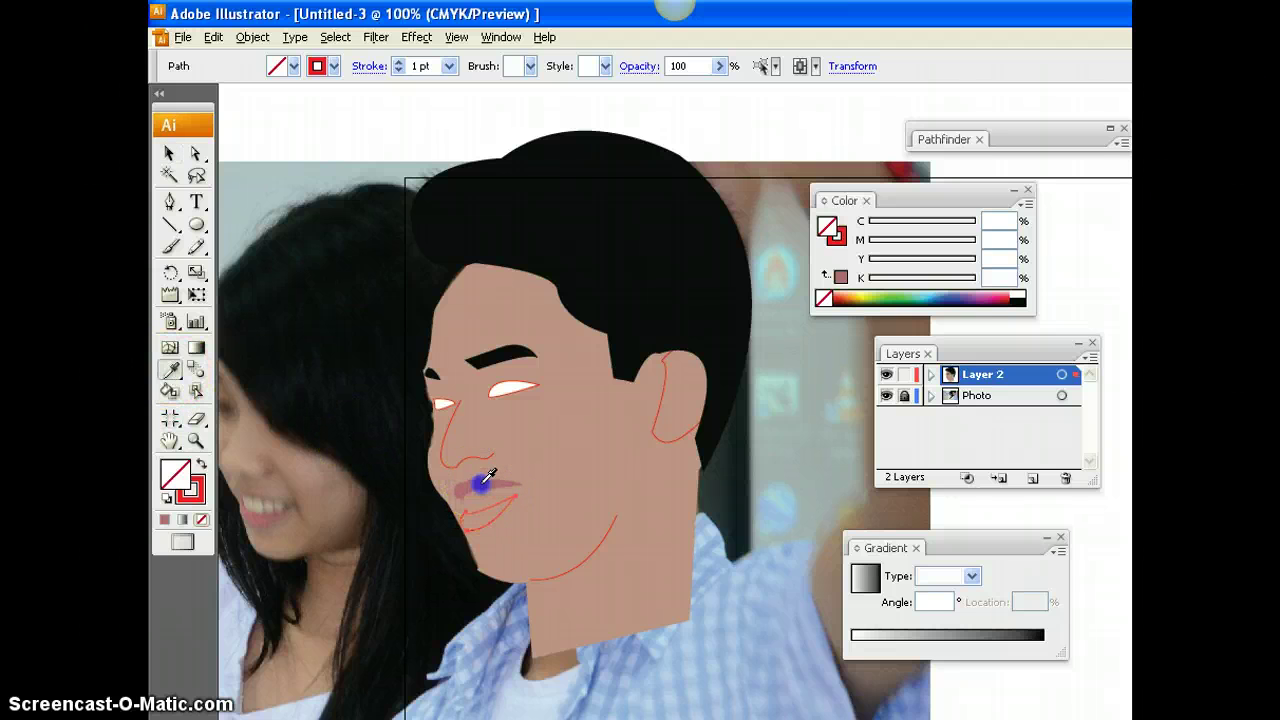
left_click(483, 482)
left_click(169, 153)
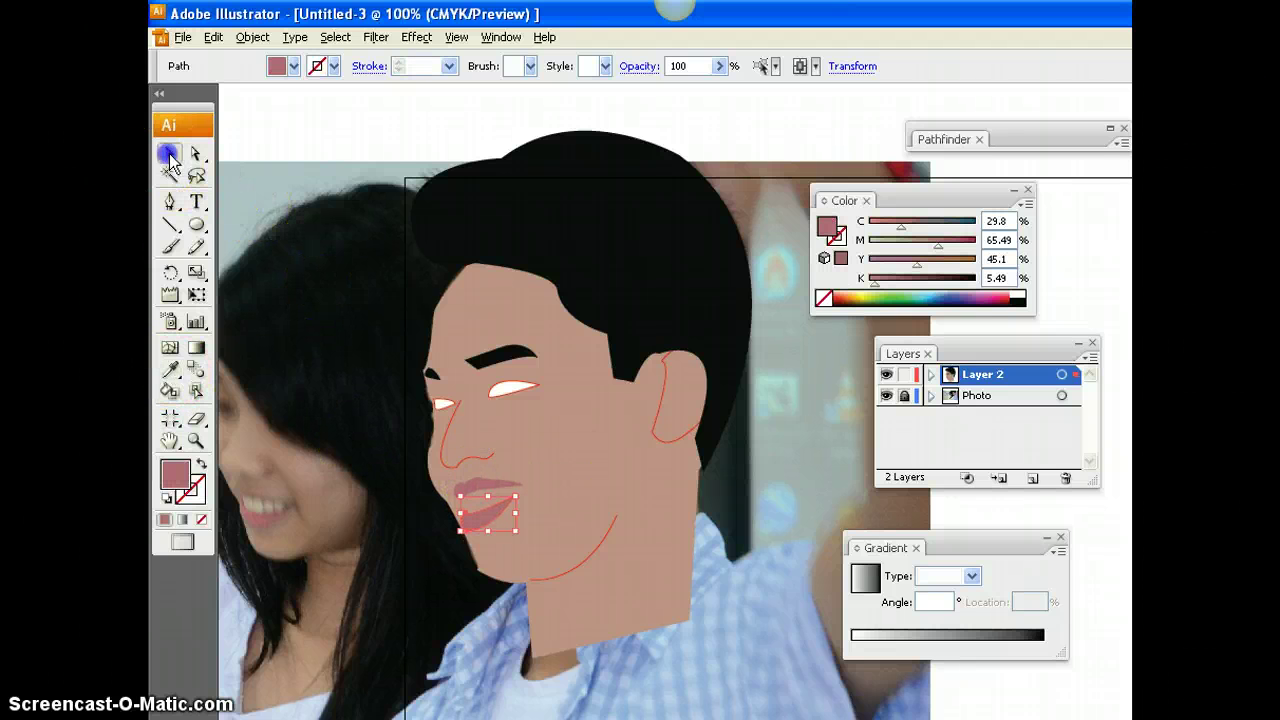
left_click(886, 396)
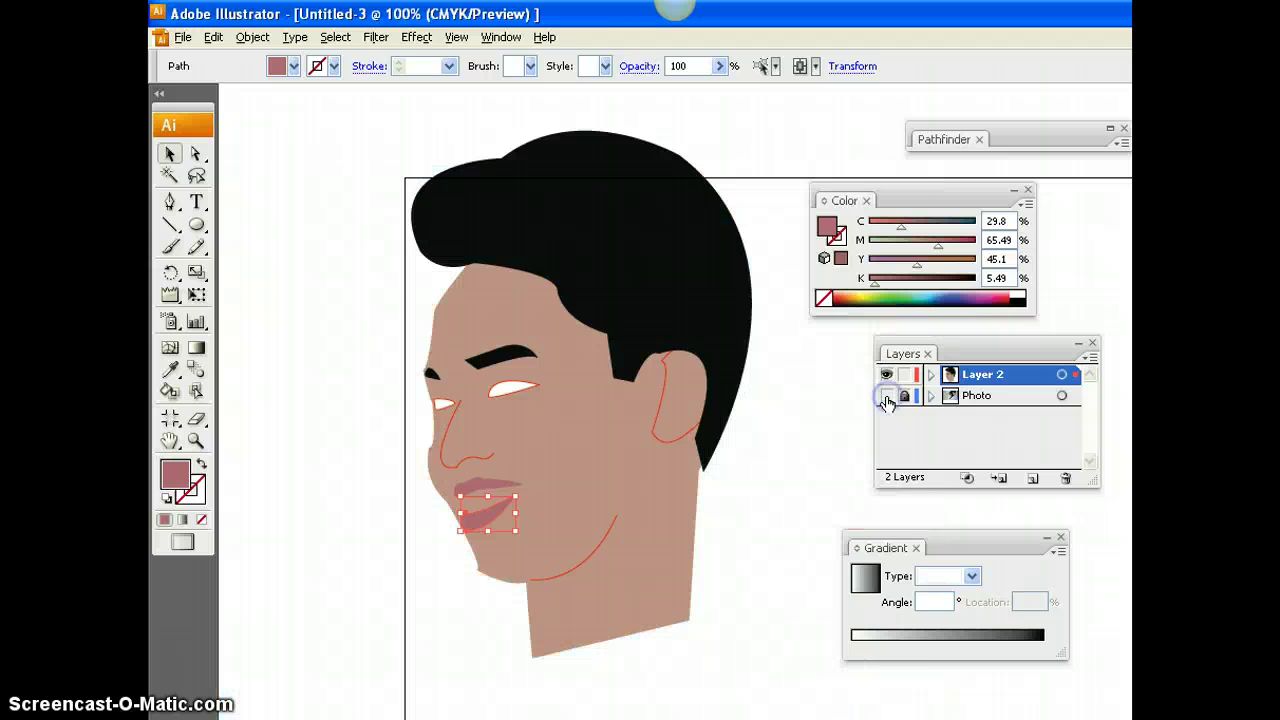
left_click(886, 396)
Step: Change the stroke of the nose, jawline and ear lines to black
left_click(447, 433)
left_click(587, 555, "shift")
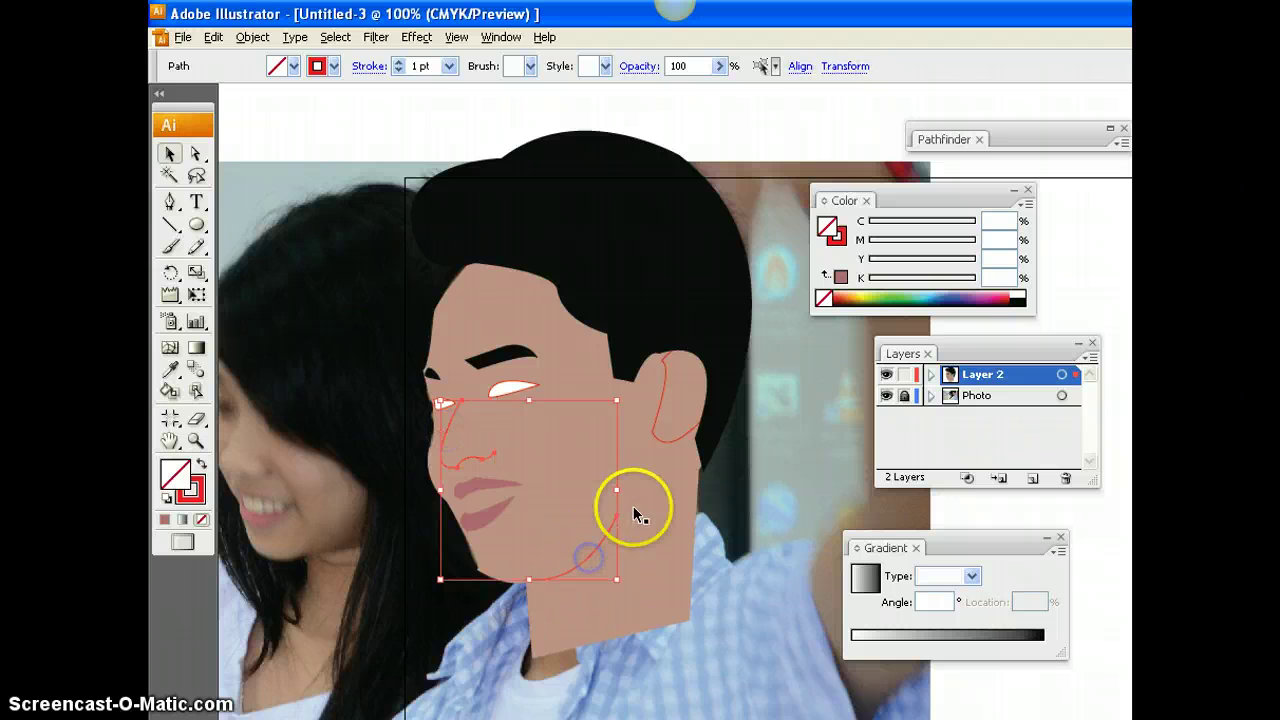
left_click(671, 440, "shift")
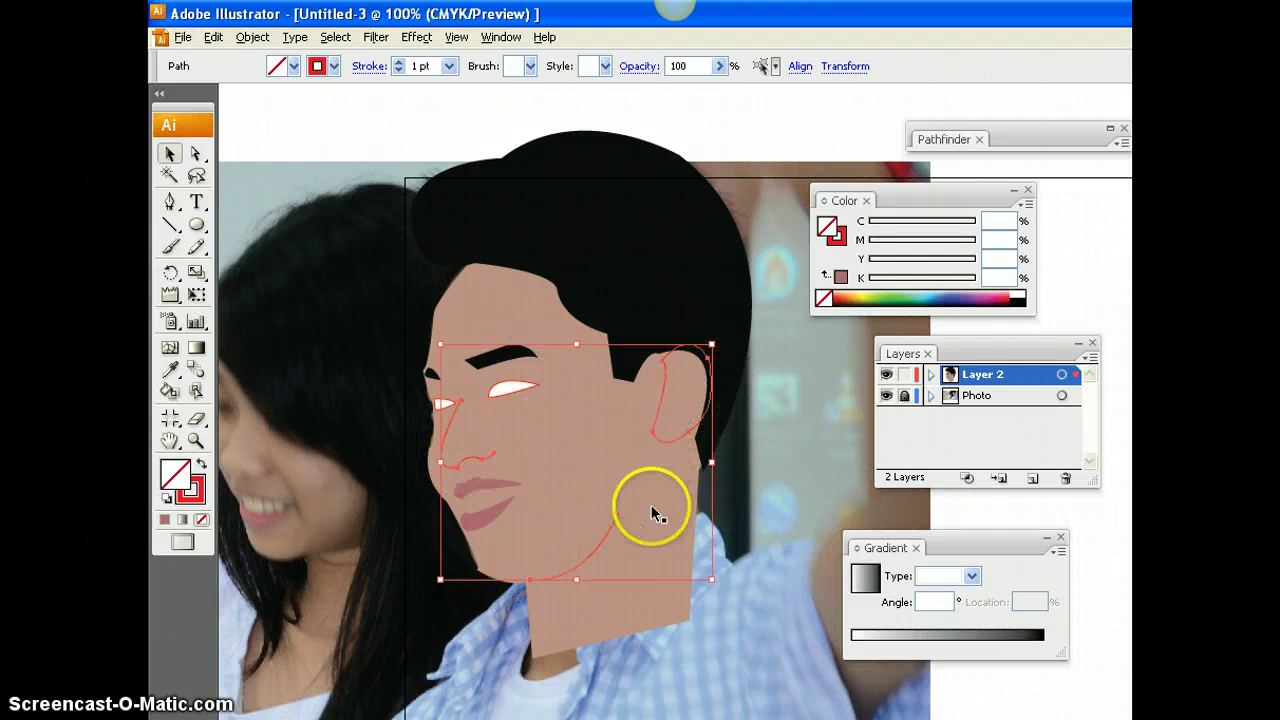
left_click(846, 243)
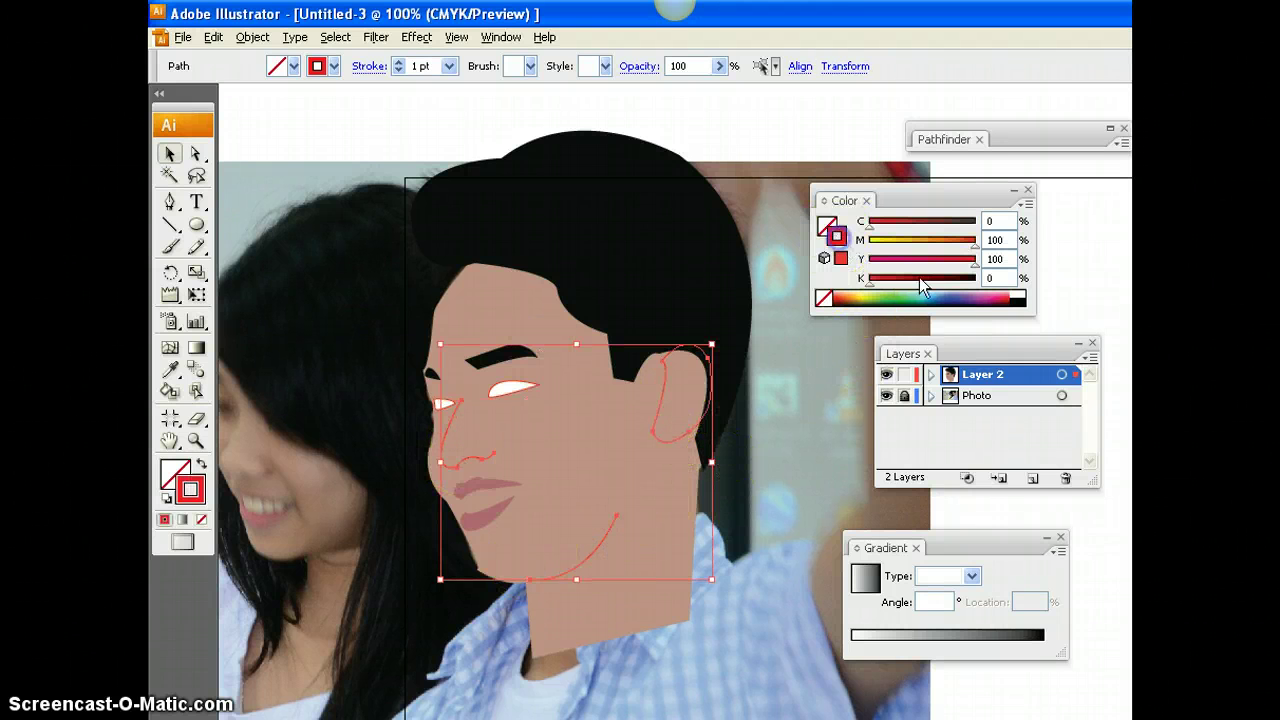
left_click(1030, 296)
left_click(343, 136)
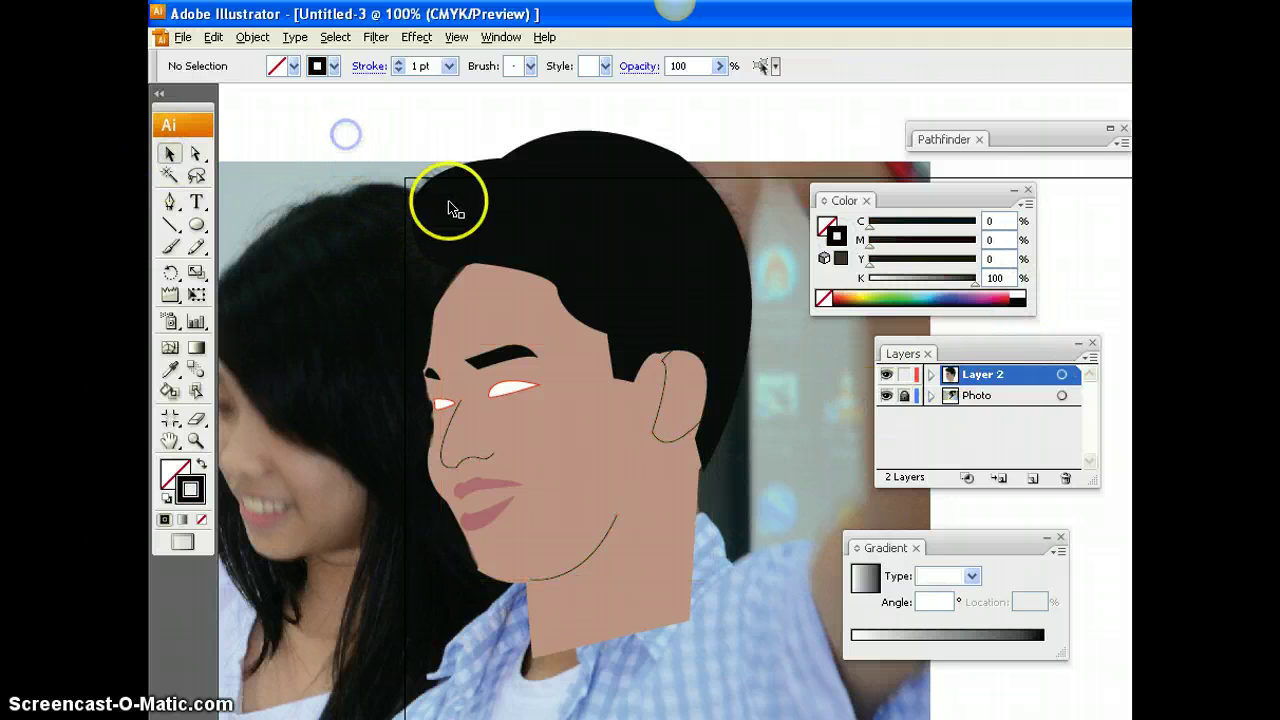
Step: Change the outlines of both eye shapes to black
left_click(513, 387)
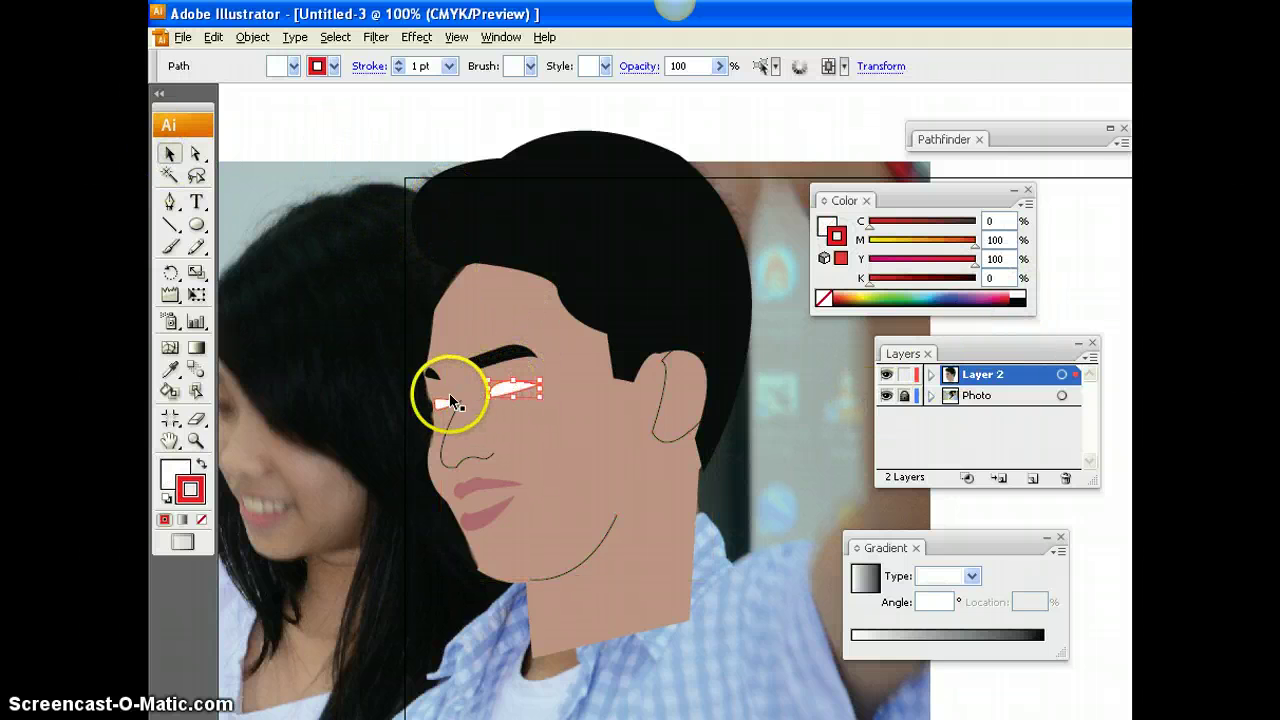
left_click(443, 402, "shift")
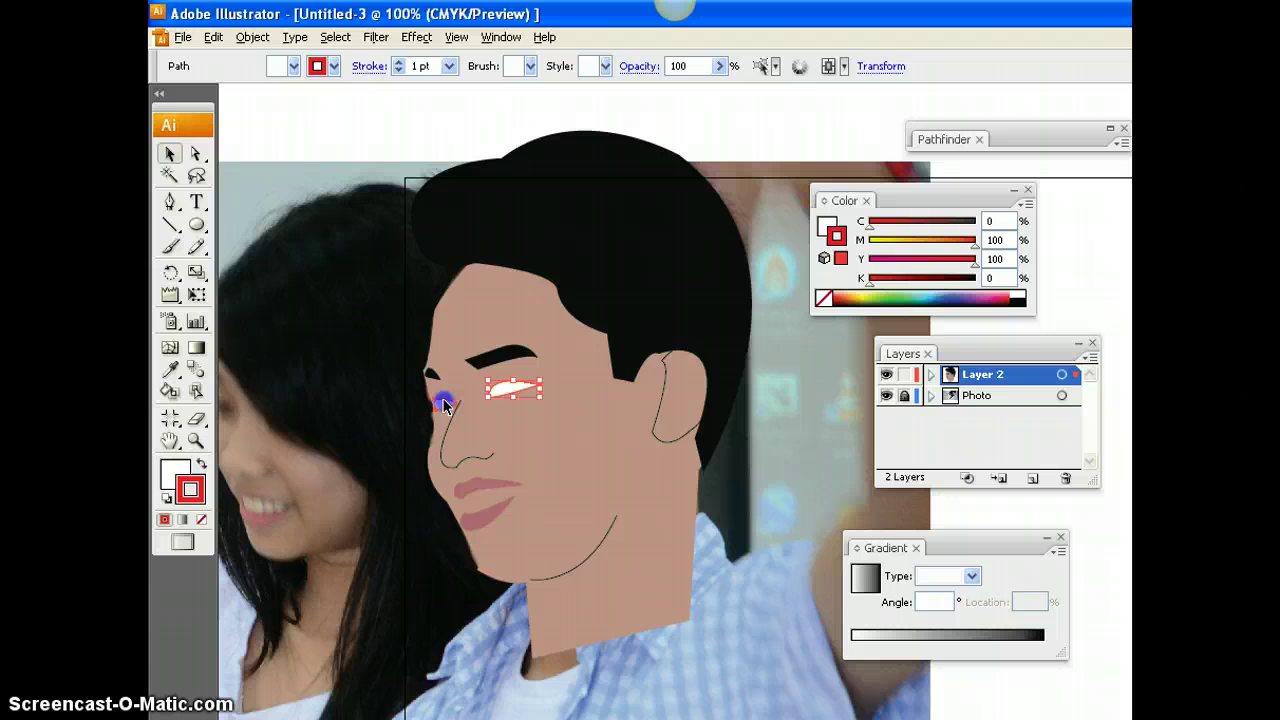
left_click(1021, 297)
left_click(381, 121)
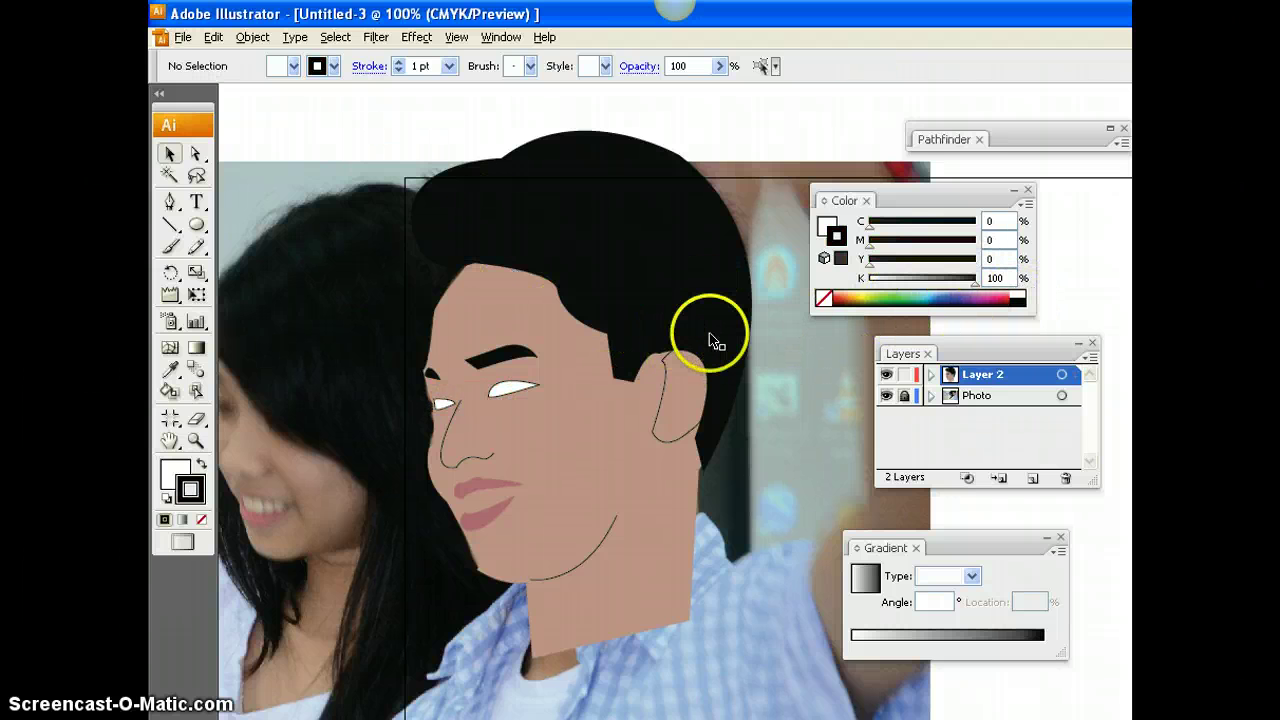
Step: Draw a small ellipse with black fill and no stroke as the pupil in the larger eye
left_click(590, 486, "ctrl")
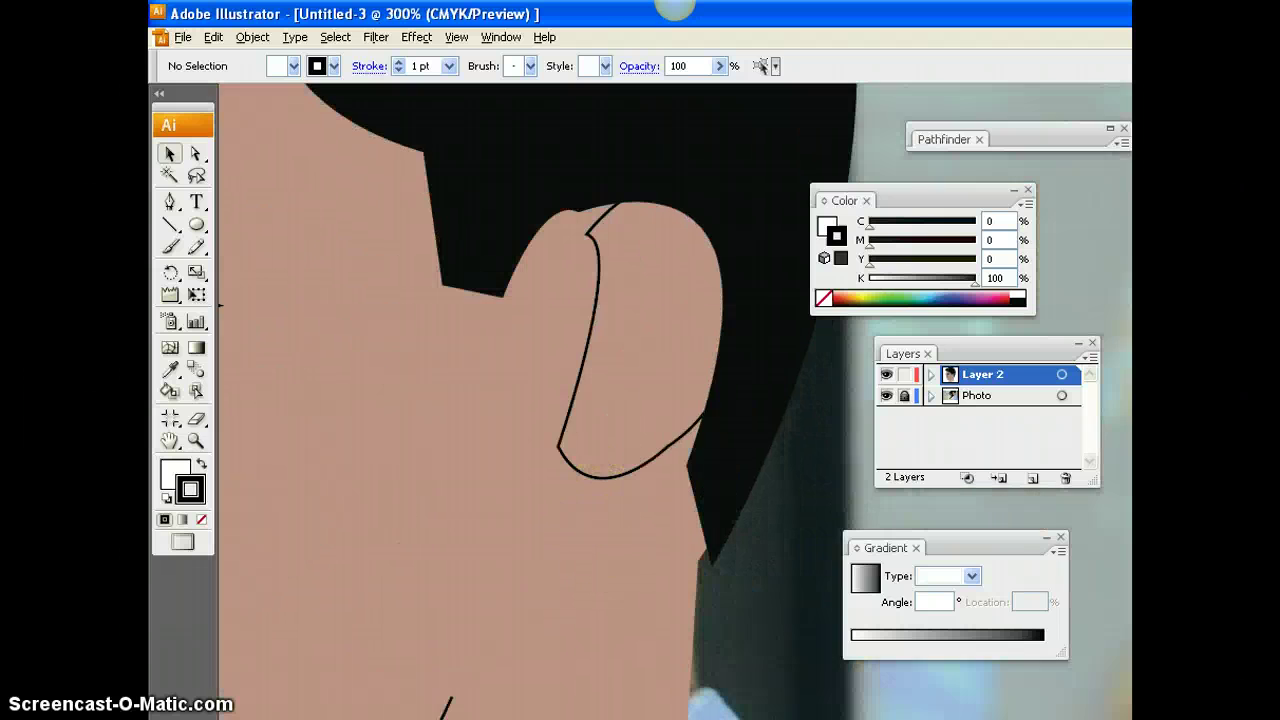
left_click_drag(431, 600, 731, 633)
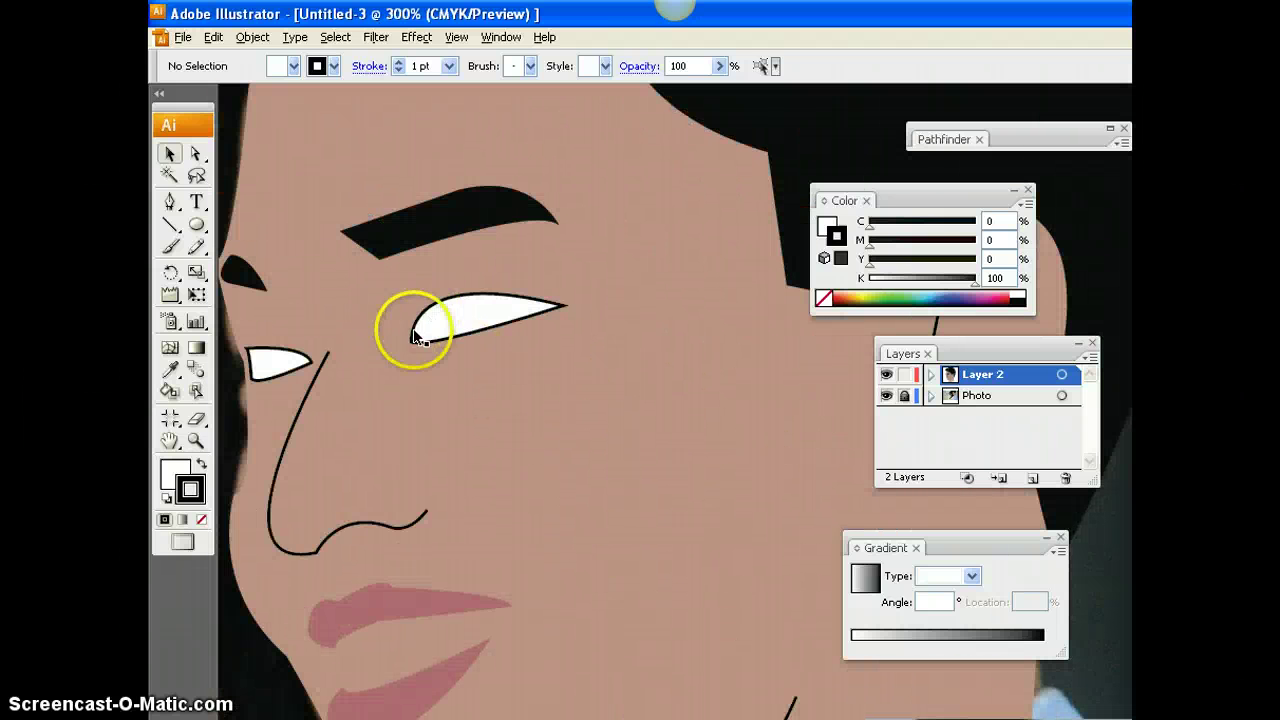
left_click(201, 519)
left_click(175, 472)
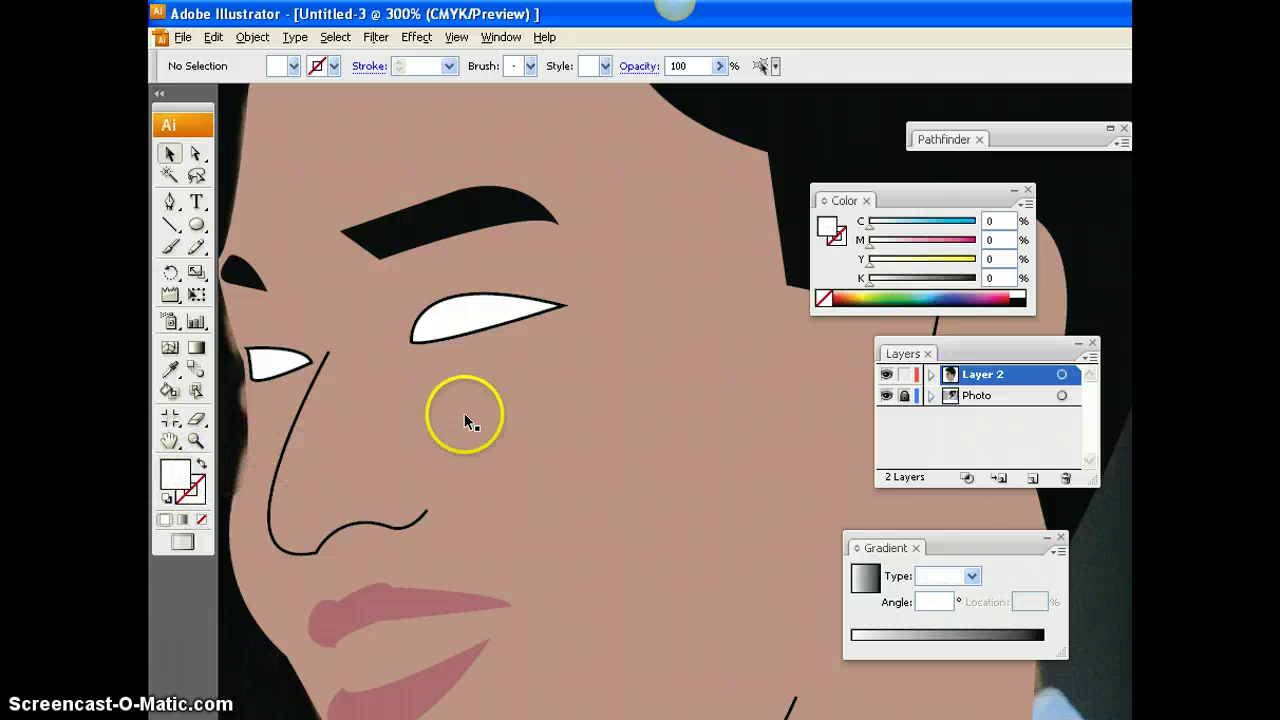
left_click(1018, 296)
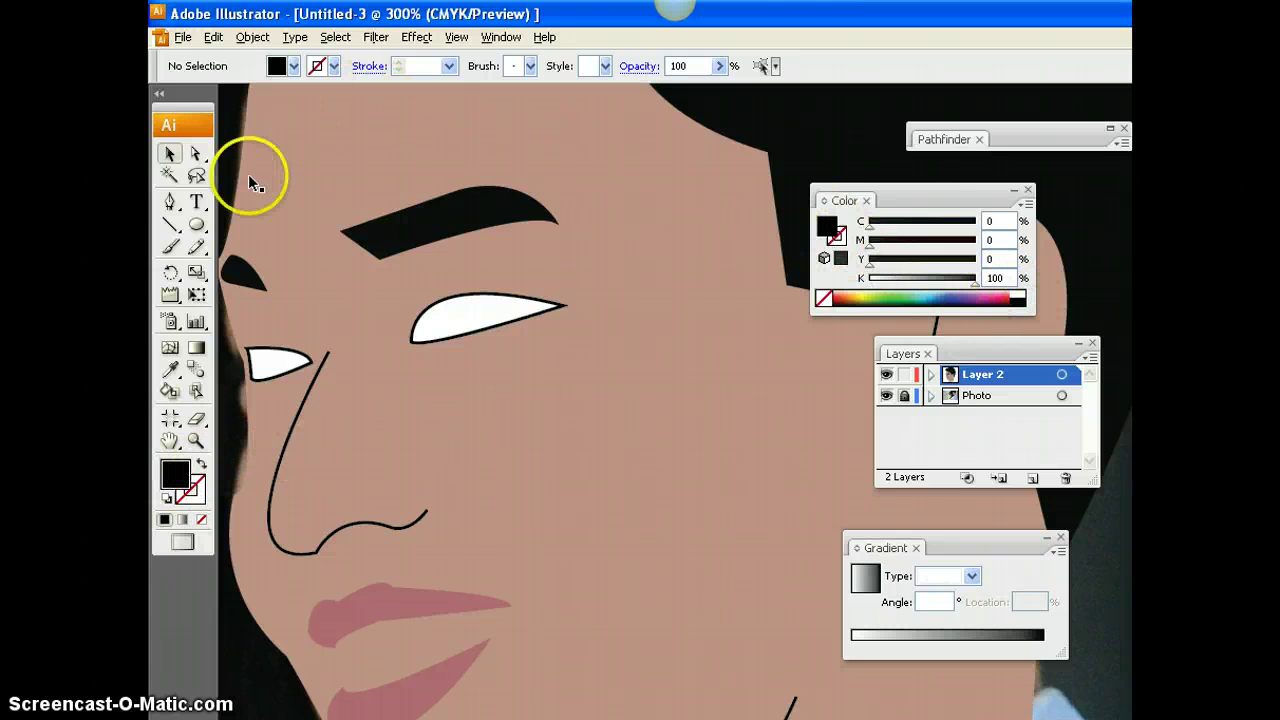
left_click(197, 228)
left_click(430, 304)
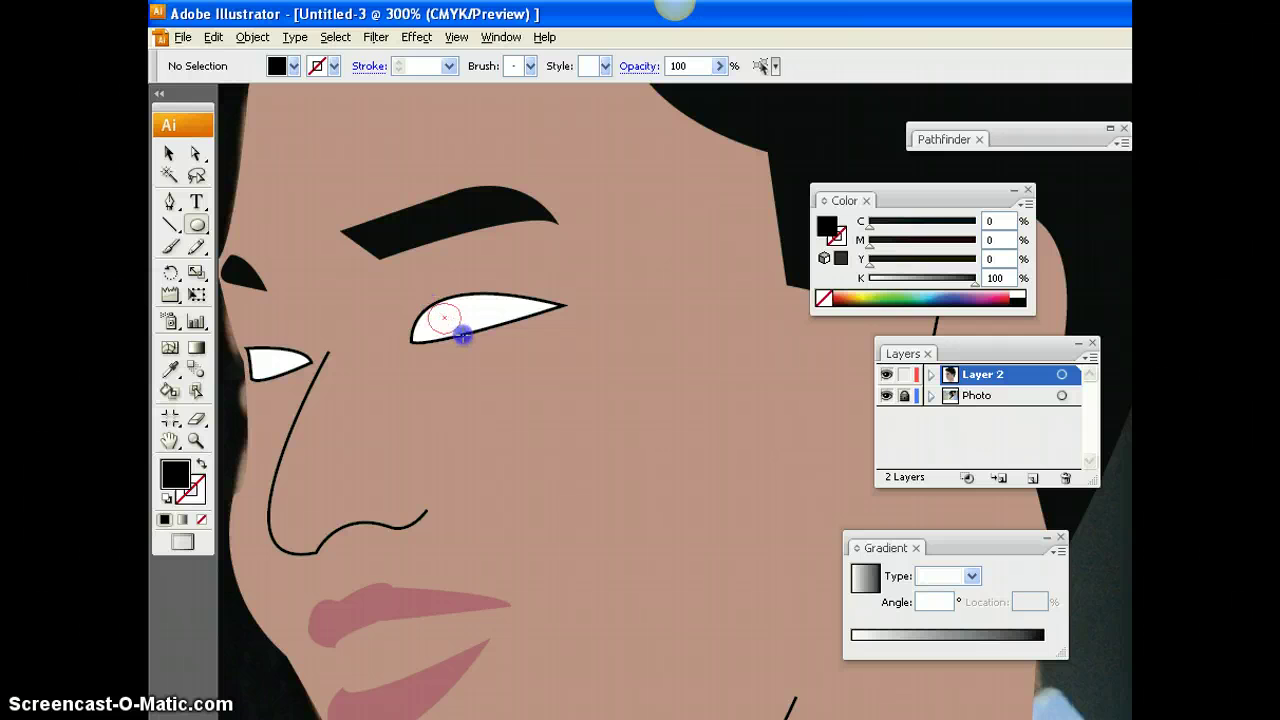
left_click_drag(449, 326, 450, 327)
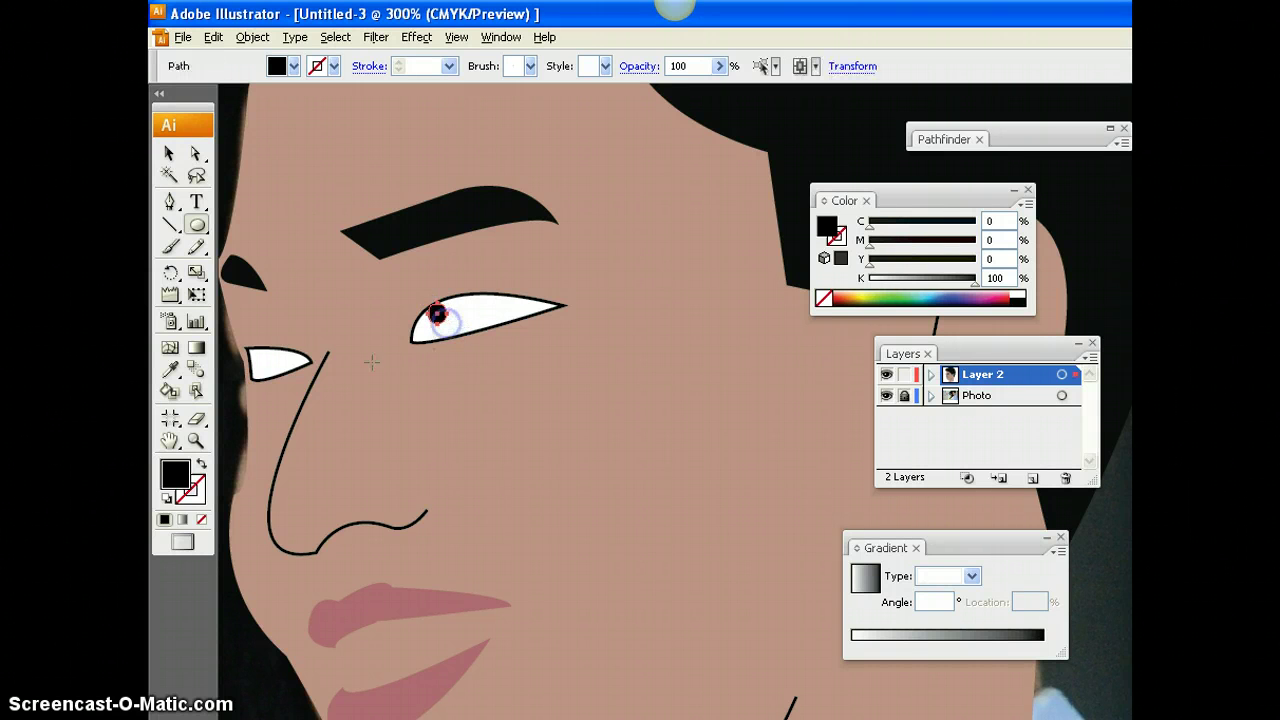
Step: Move the pupil slightly lower within the white of the larger eye
left_click(169, 153)
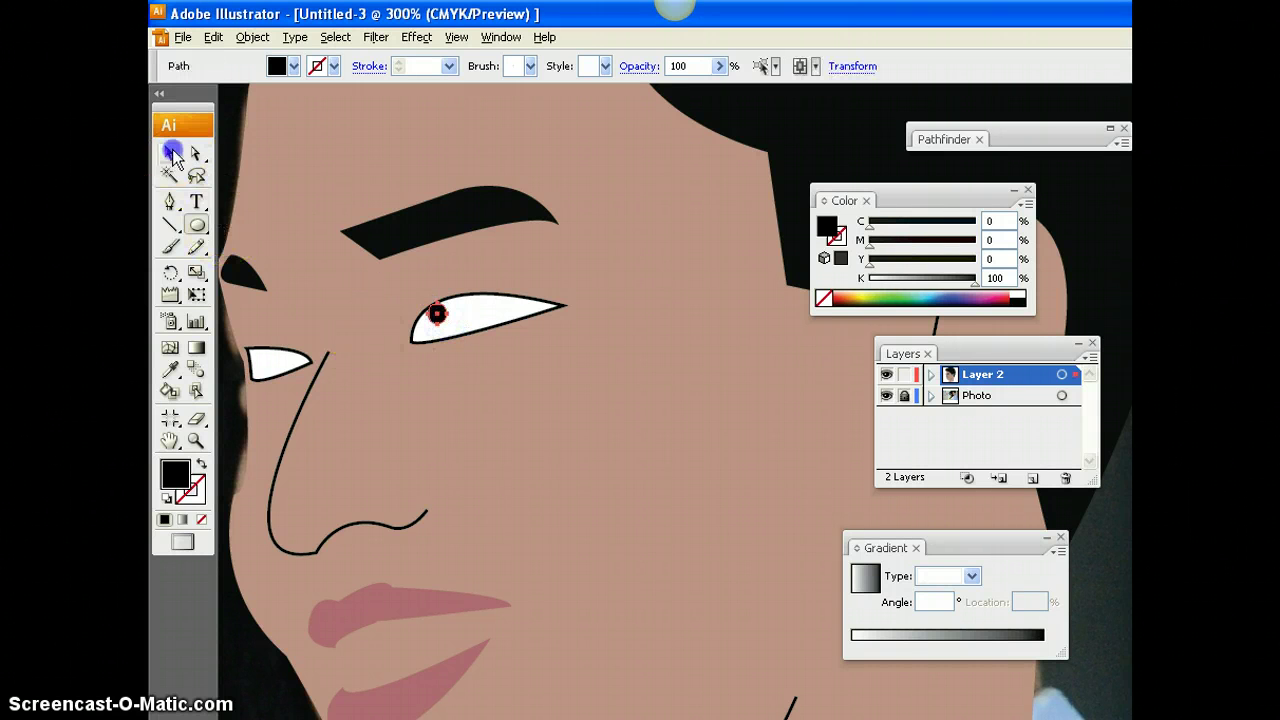
left_click(445, 321)
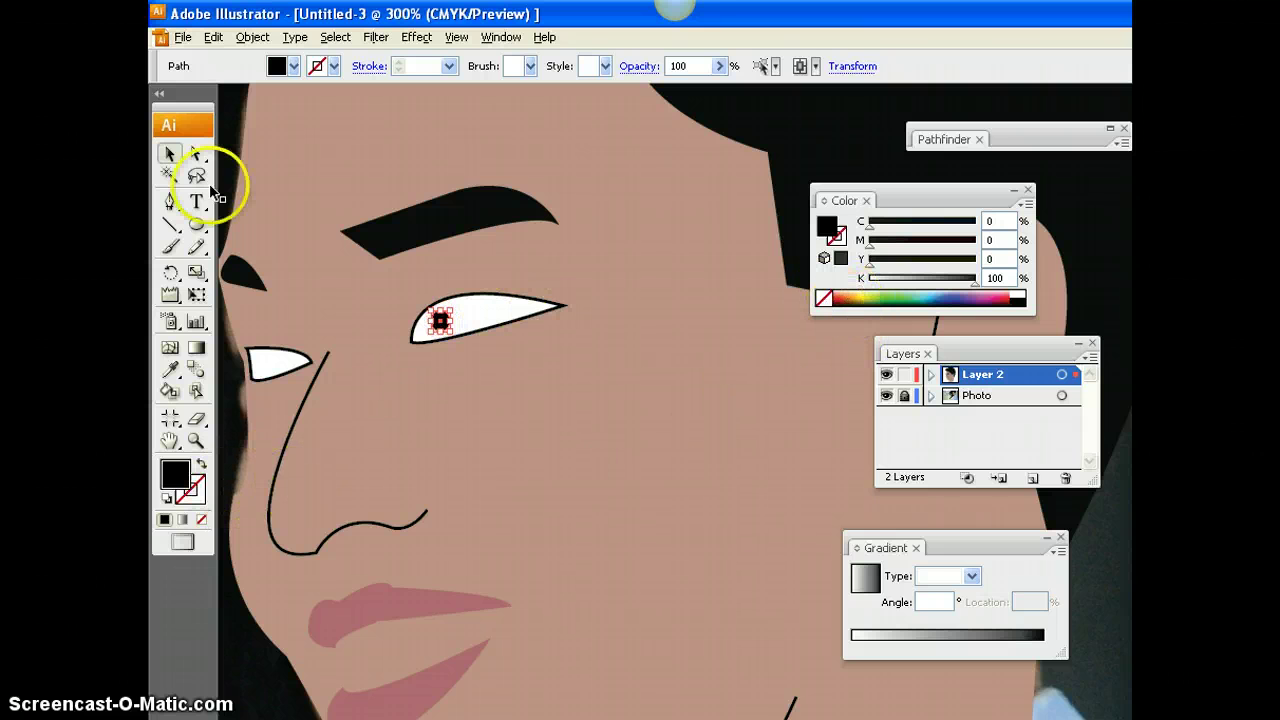
left_click(637, 357)
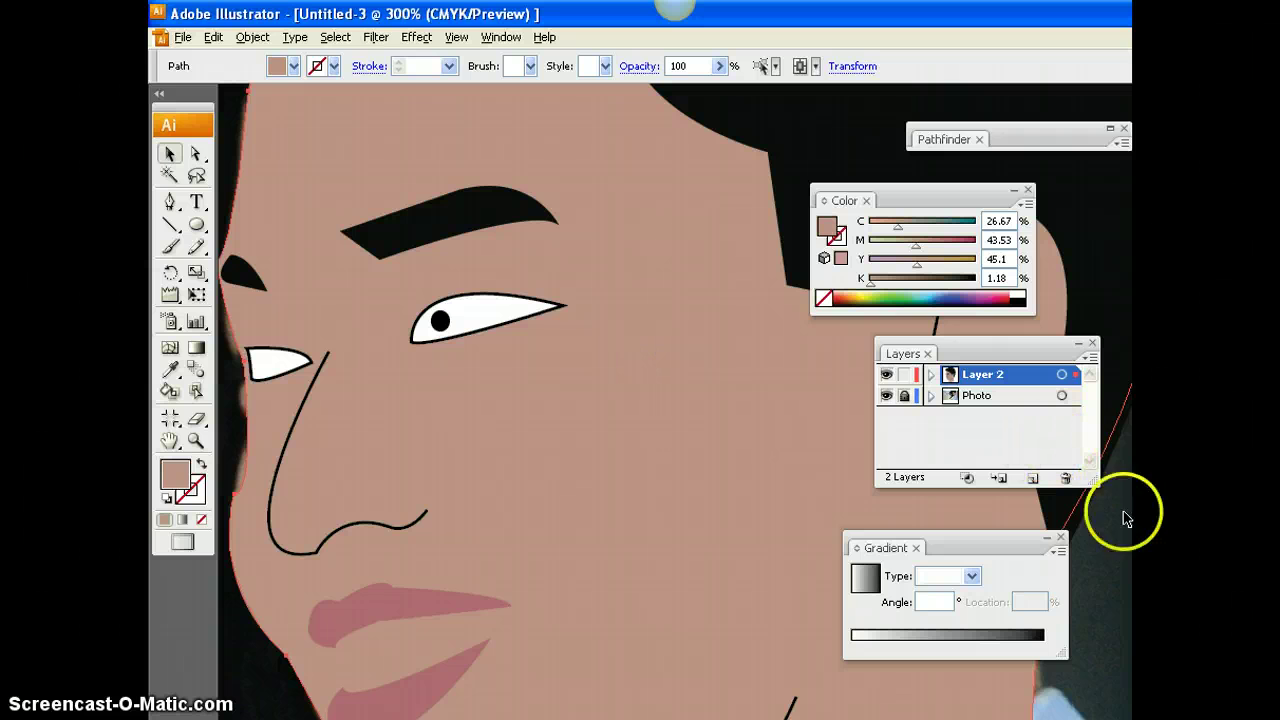
Step: Draw an iris ellipse around the pupil of the larger eye, filled with the skin color darkened to K 70%, without stroke
left_click(1103, 537)
left_click_drag(858, 281, 947, 287)
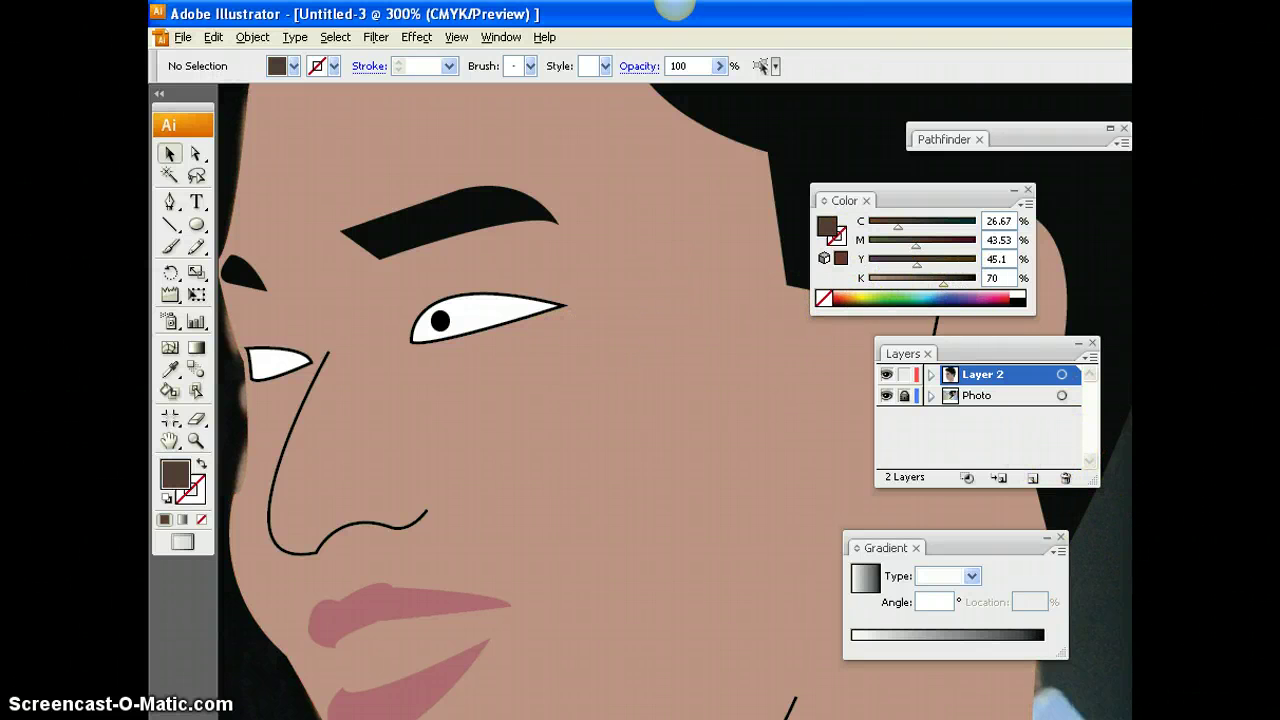
left_click(197, 226)
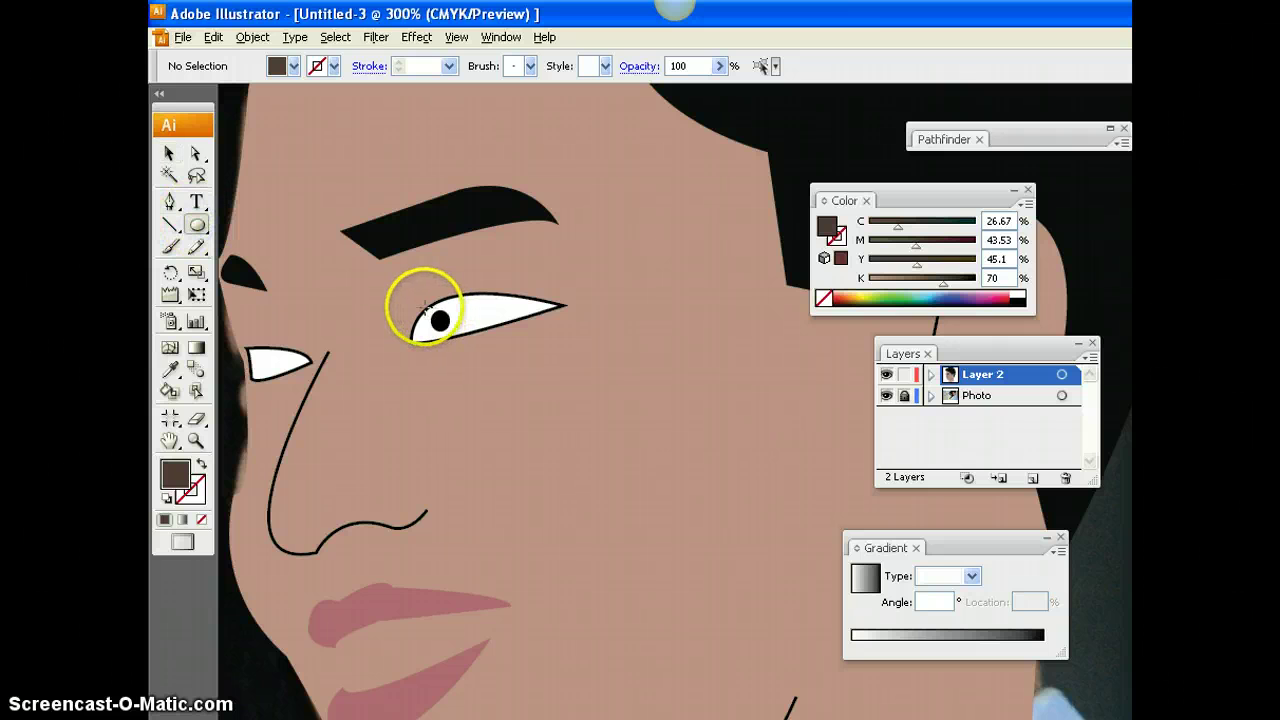
left_click_drag(424, 307, 456, 338)
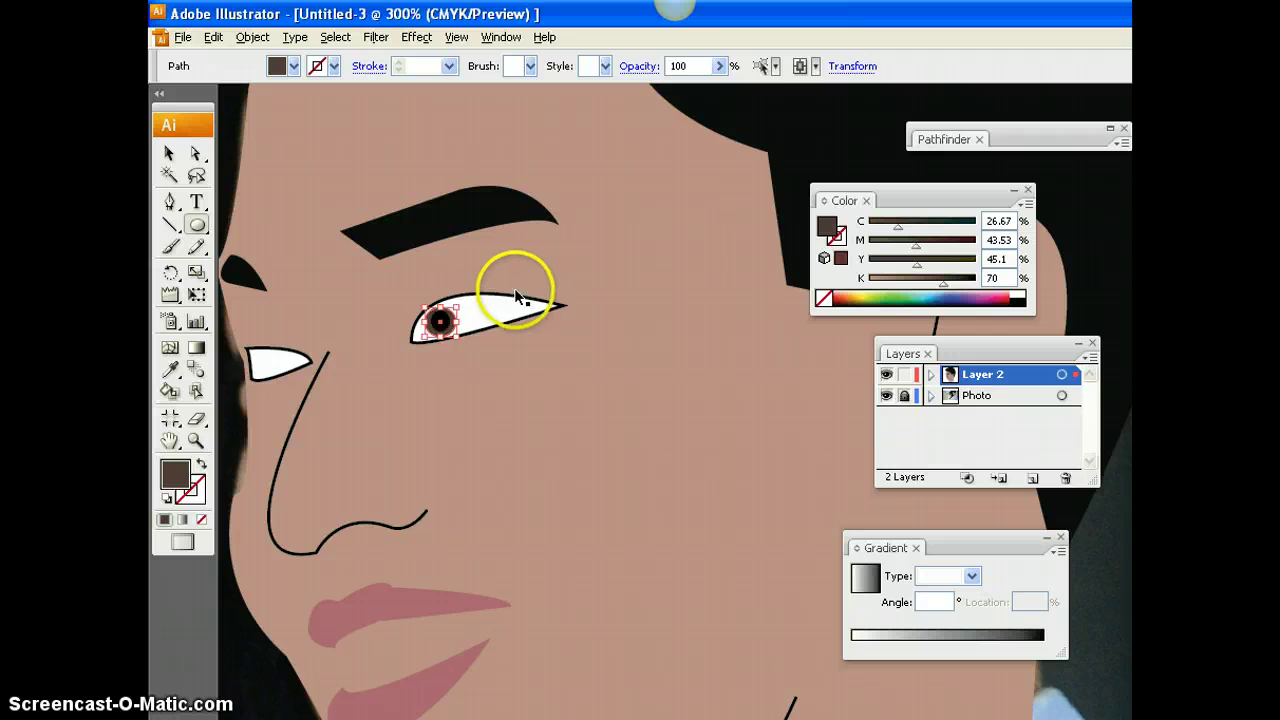
Step: Shrink the black pupil of the larger eye so that it sits smaller within the brown iris
left_click(169, 153)
key("ctrl+plus")
key("ctrl+plus")
key("ctrl+plus")
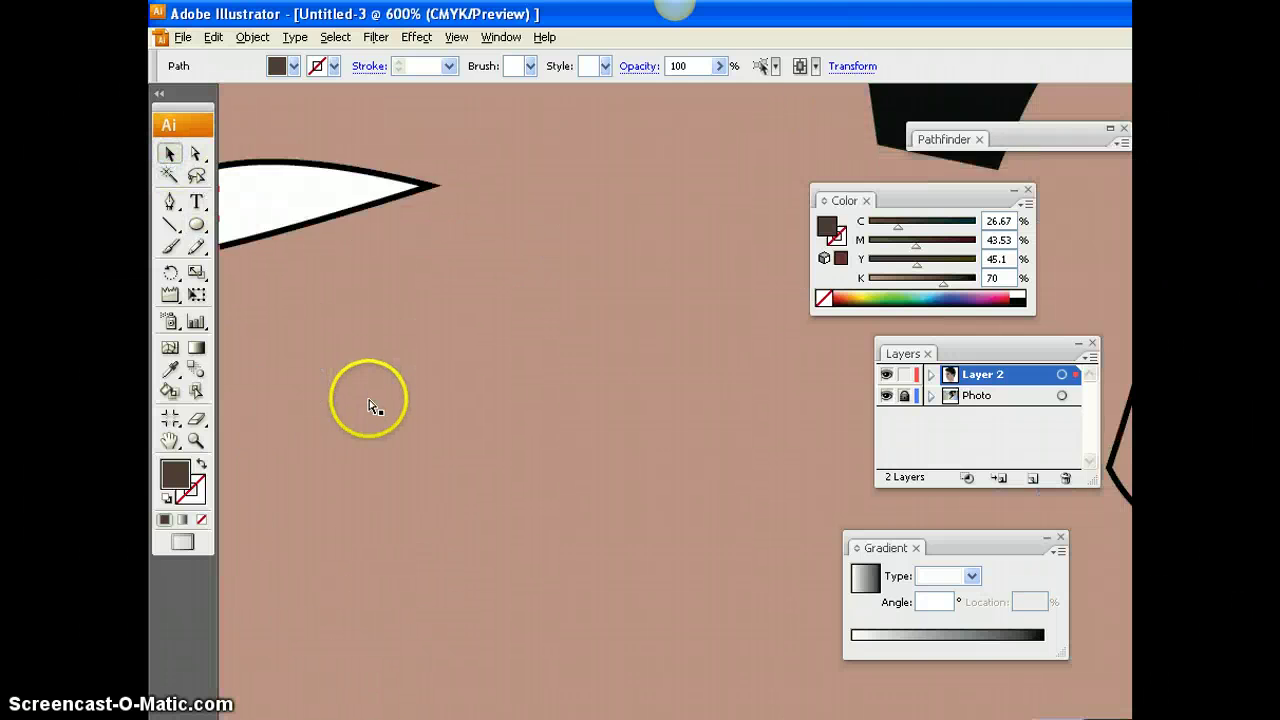
scroll(640, 400, "up", 3)
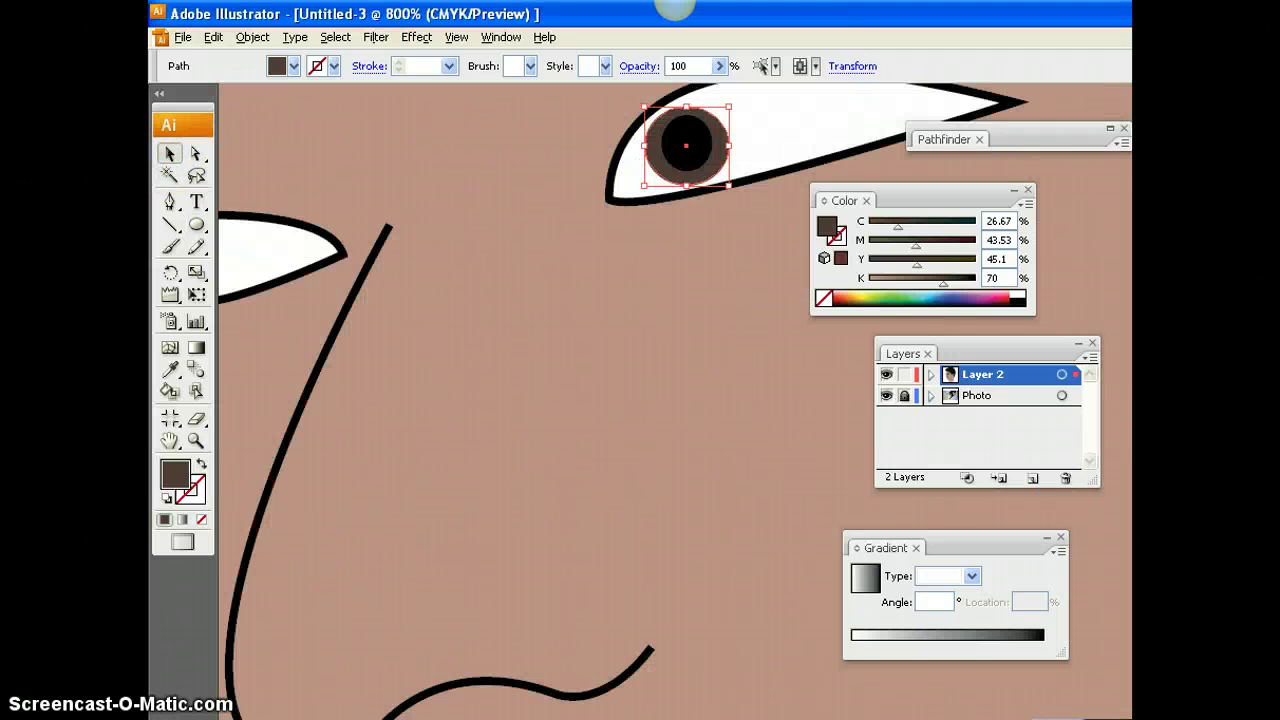
scroll(755, 578, "up", 3)
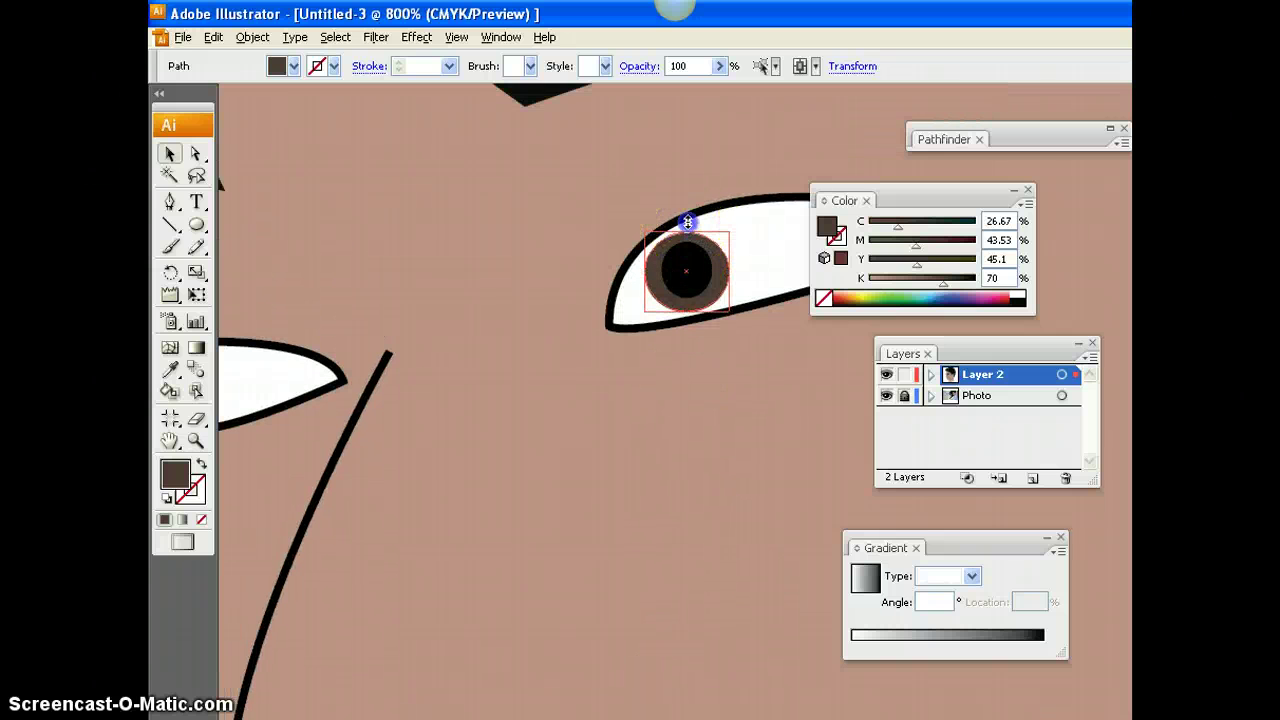
left_click(709, 272)
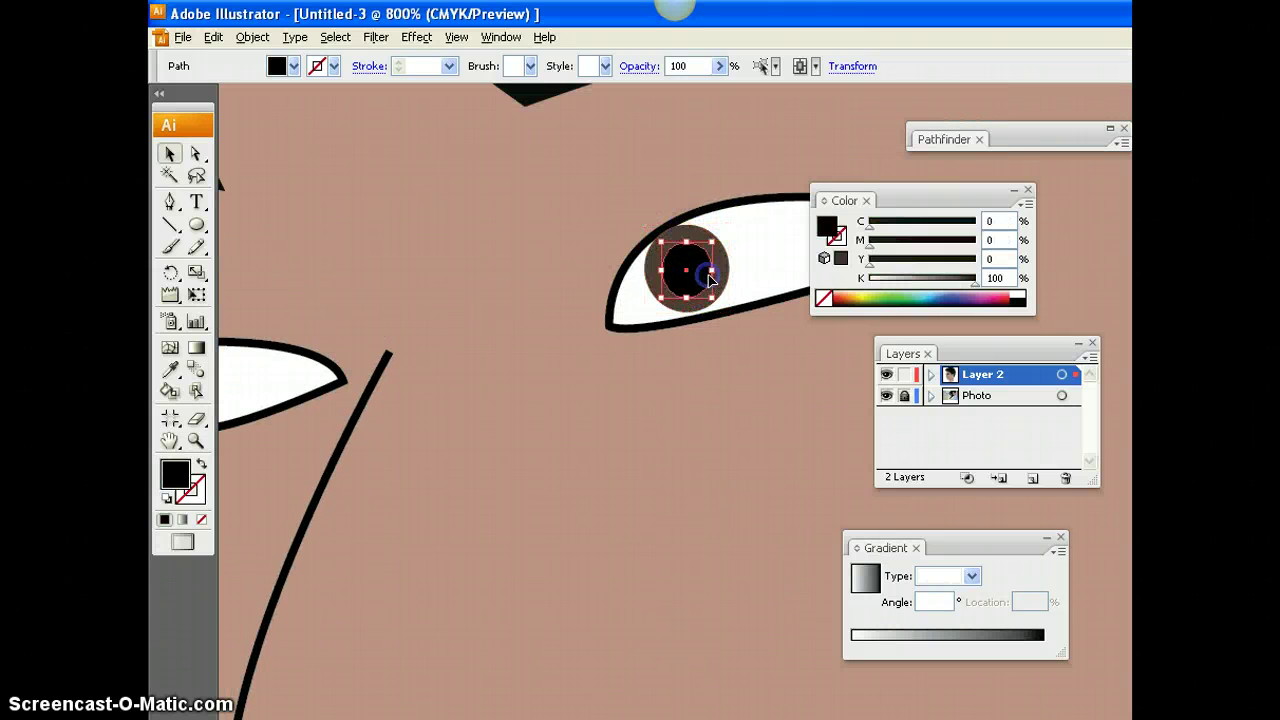
left_click_drag(707, 291, 692, 282)
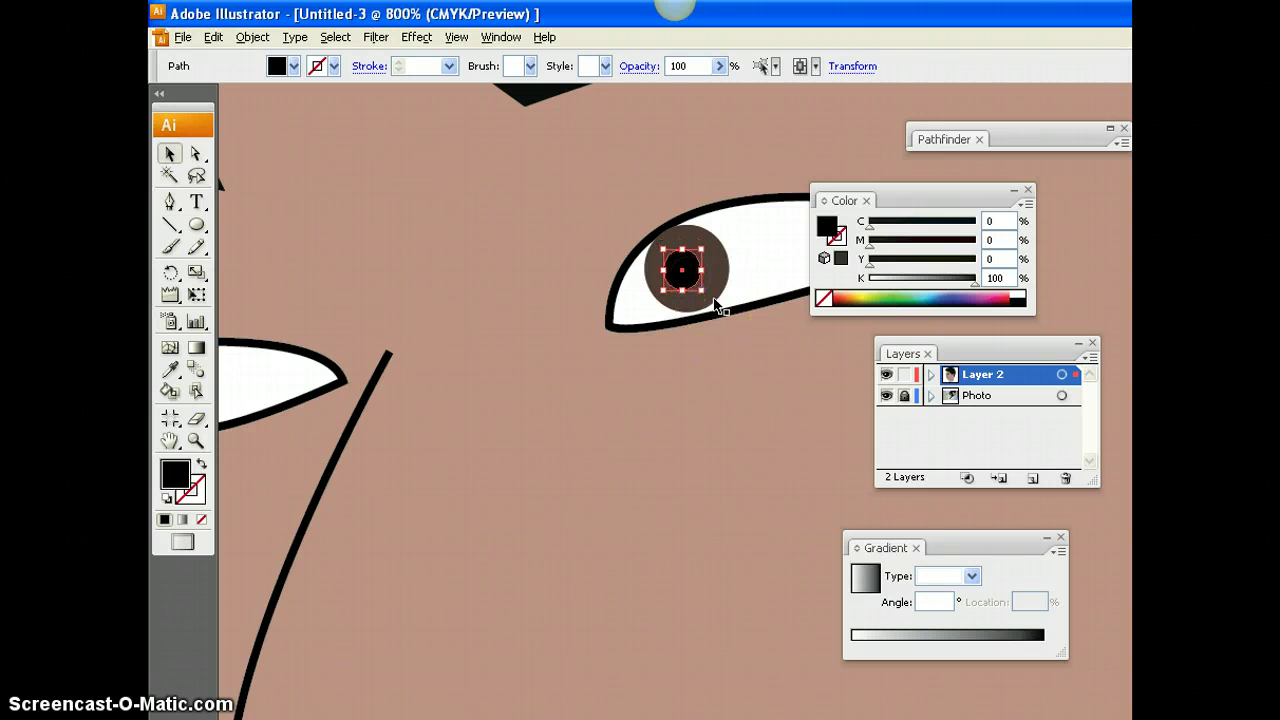
Step: Draw a tiny white ellipse without stroke as a highlight at the upper-left edge of the larger eye's pupil
left_click(197, 225)
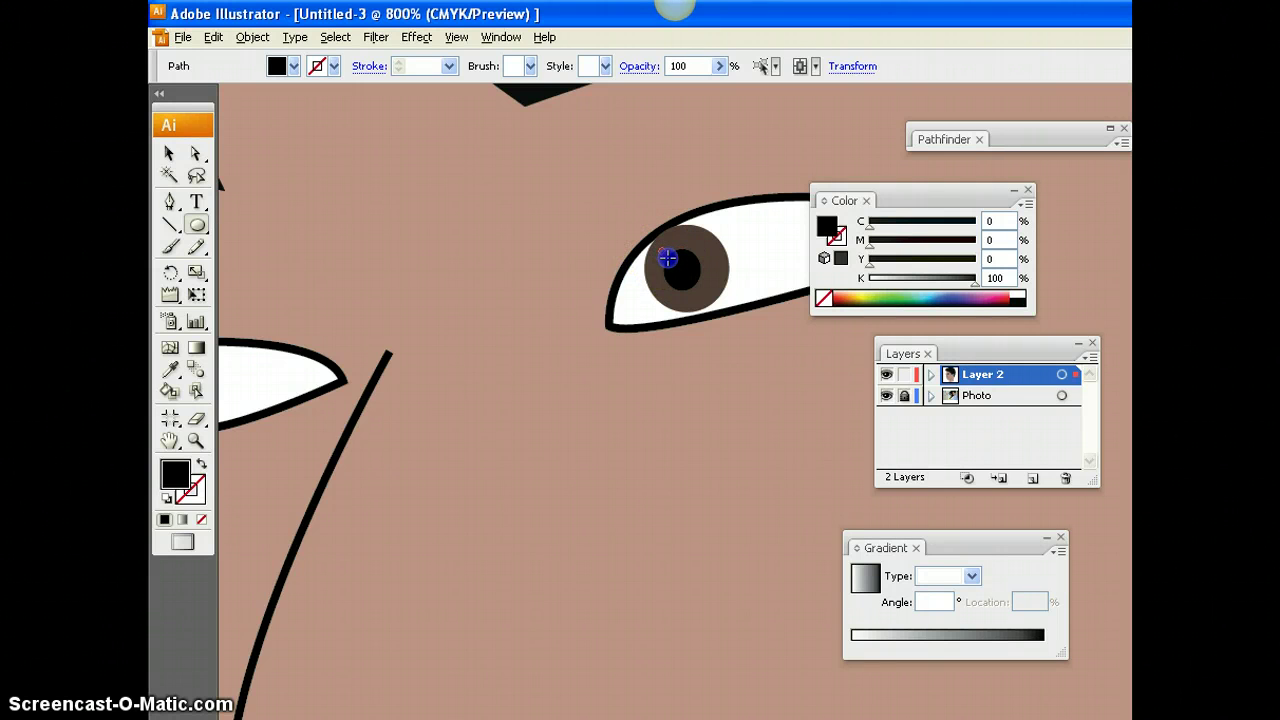
left_click_drag(677, 270, 675, 268)
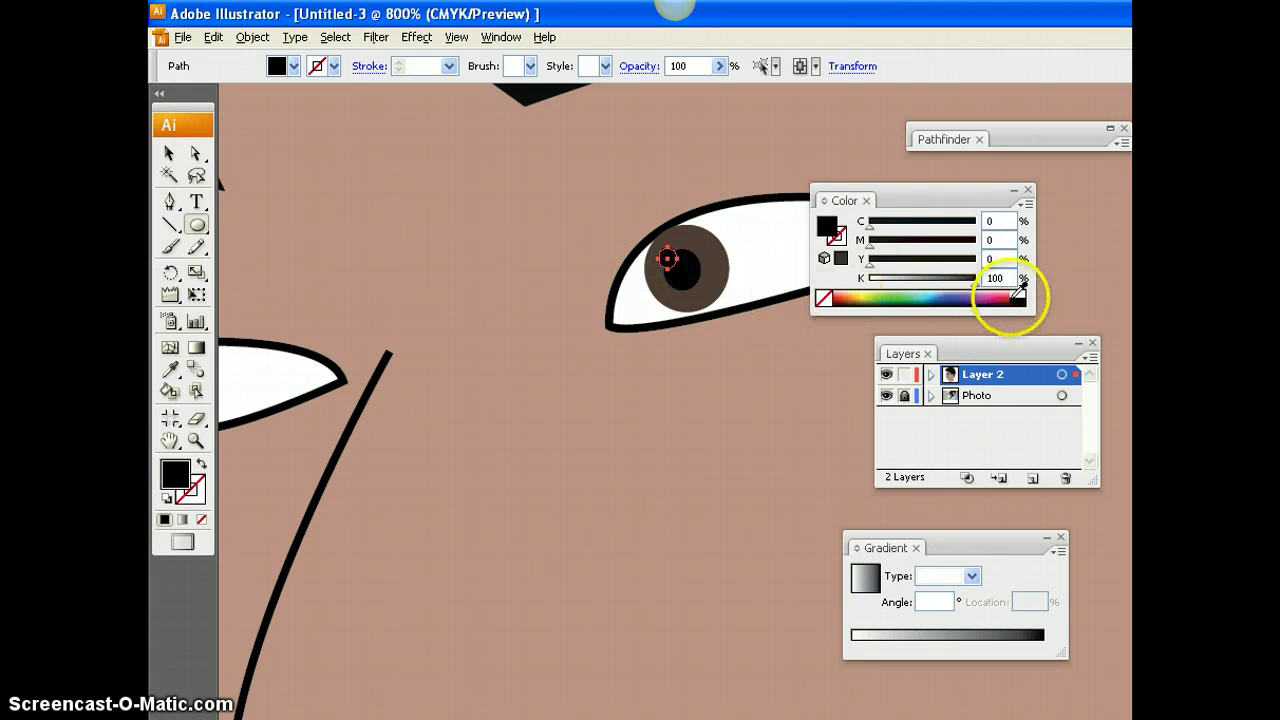
left_click(1017, 297)
left_click(169, 153)
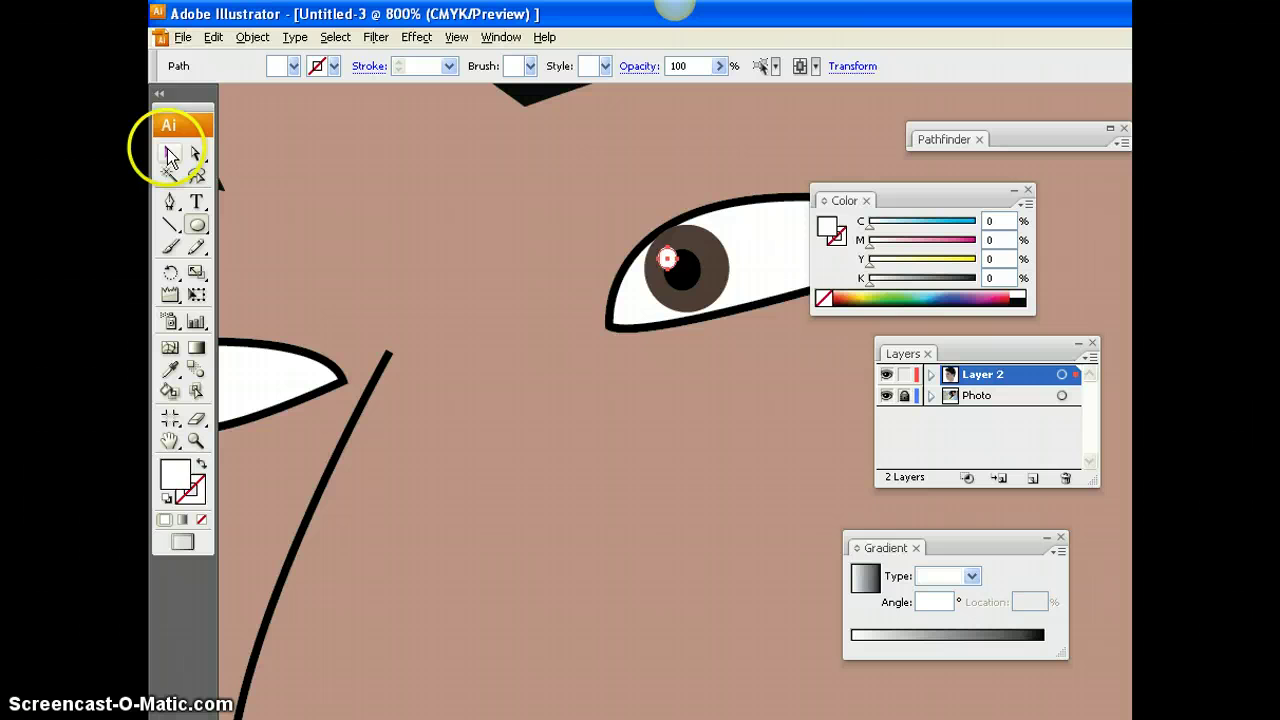
left_click(392, 242)
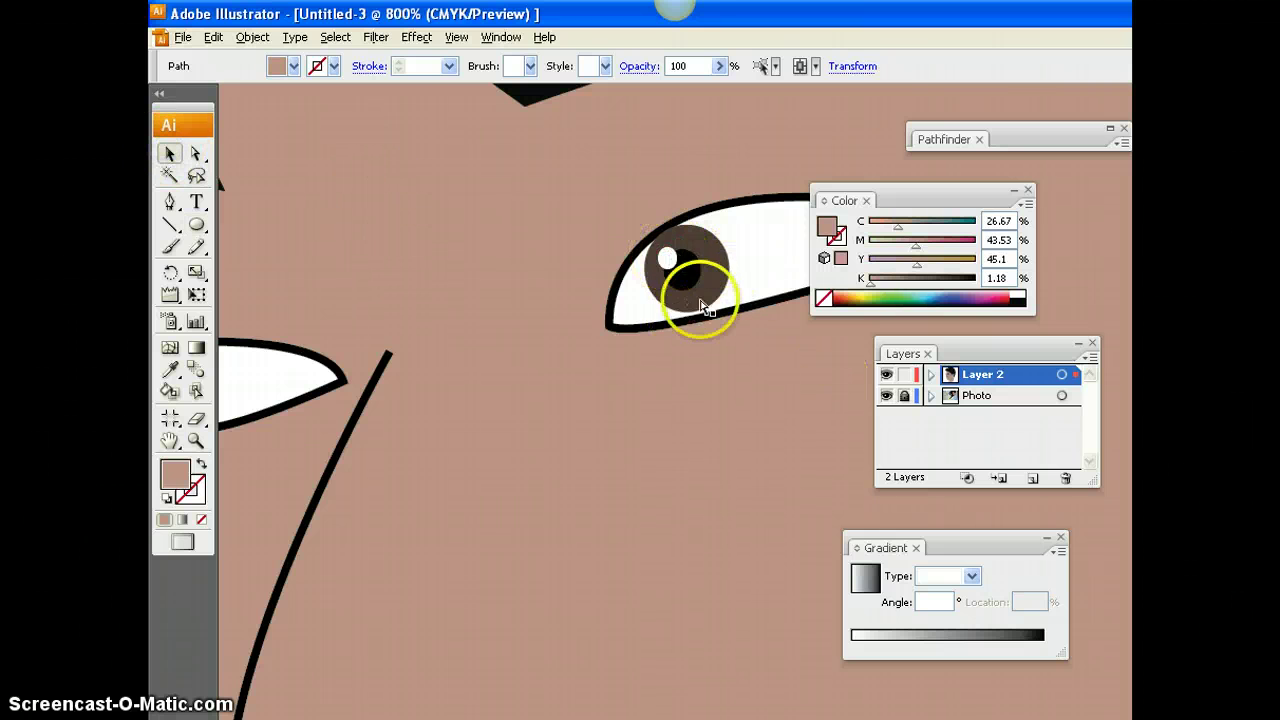
Step: Duplicate the larger eye's iris, pupil and highlight, and place the copy, scaled down slightly, inside the smaller eye
key("ctrl+minus")
key("ctrl+minus")
left_click(693, 345)
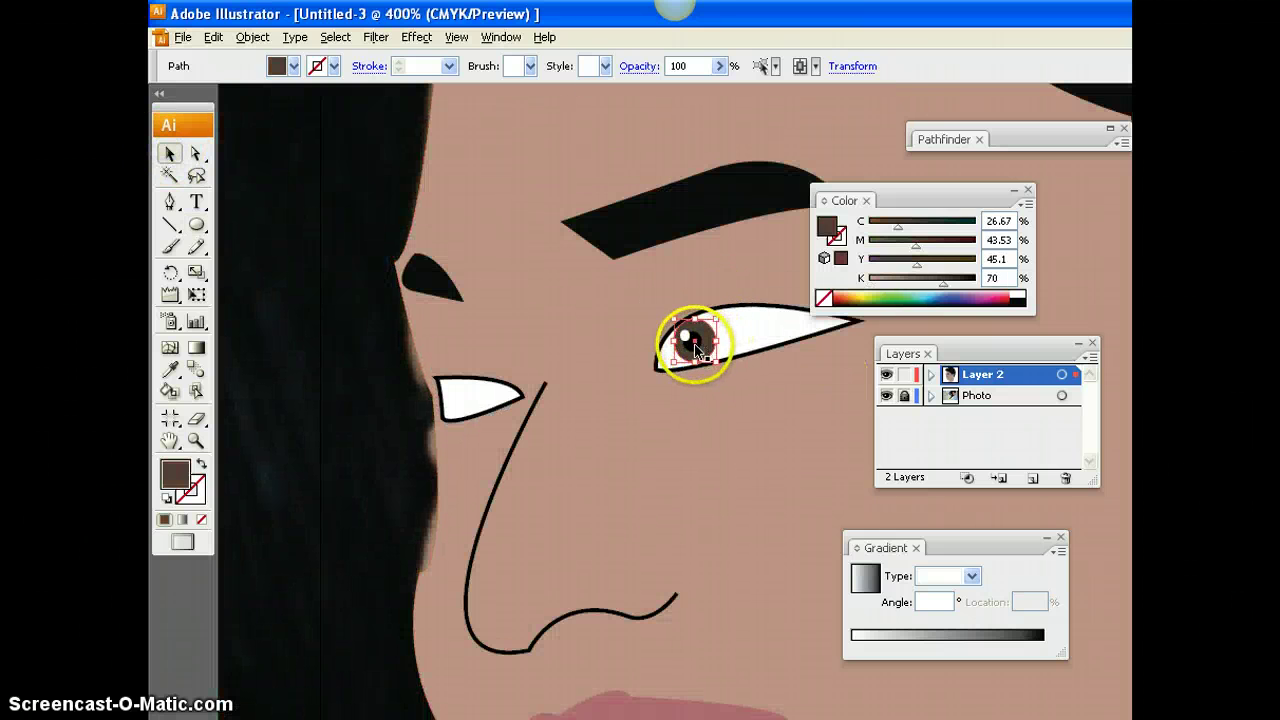
left_click(686, 337, "shift")
left_click(672, 347)
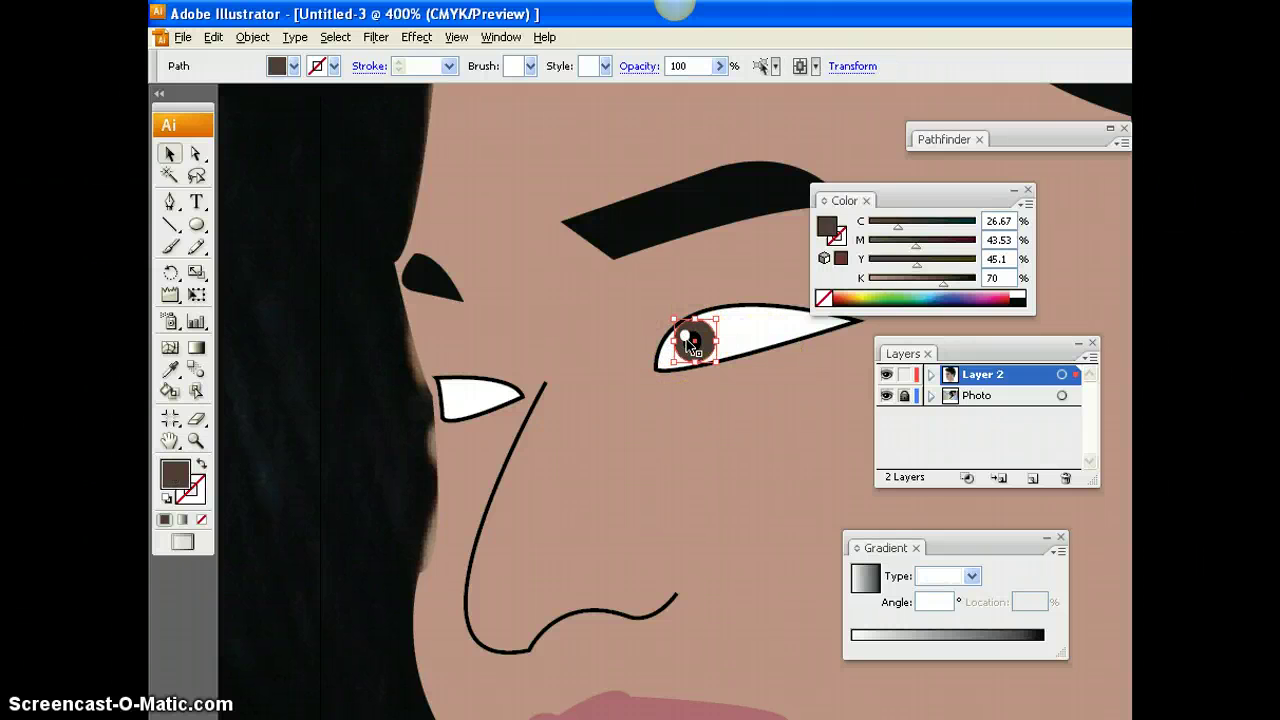
left_click(686, 338, "shift")
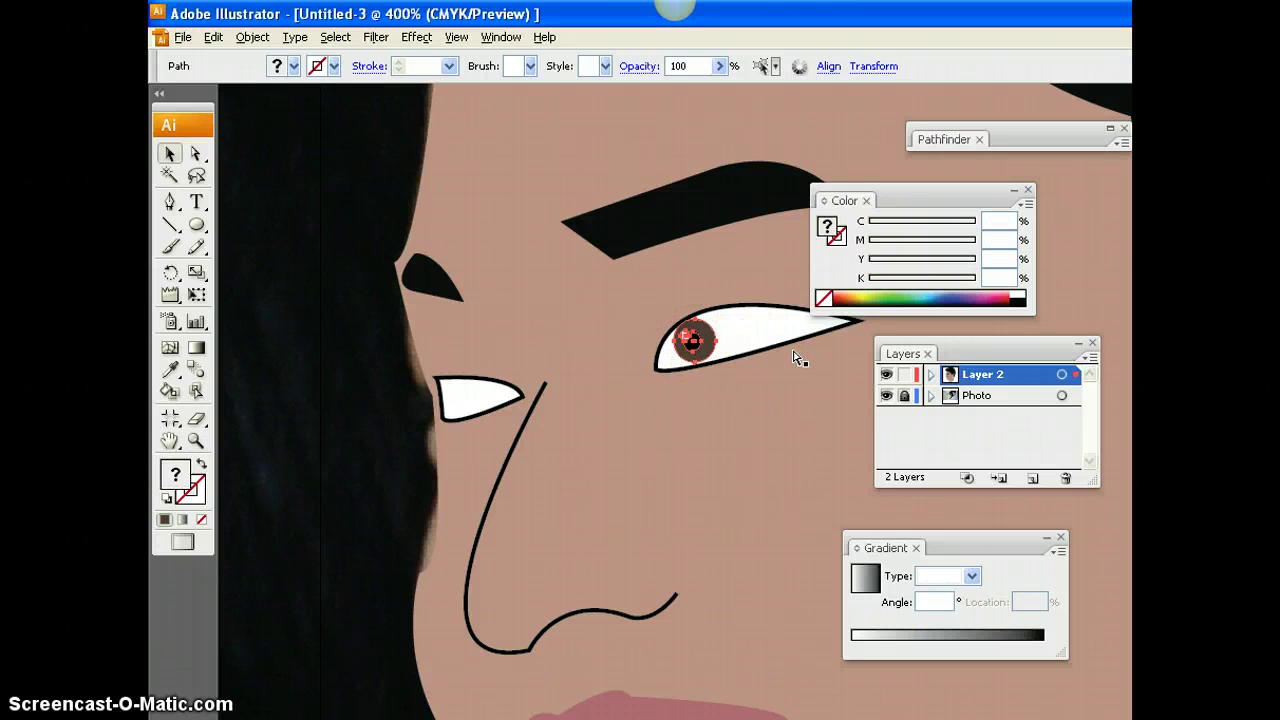
key("ctrl+v")
left_click_drag(713, 426, 476, 402)
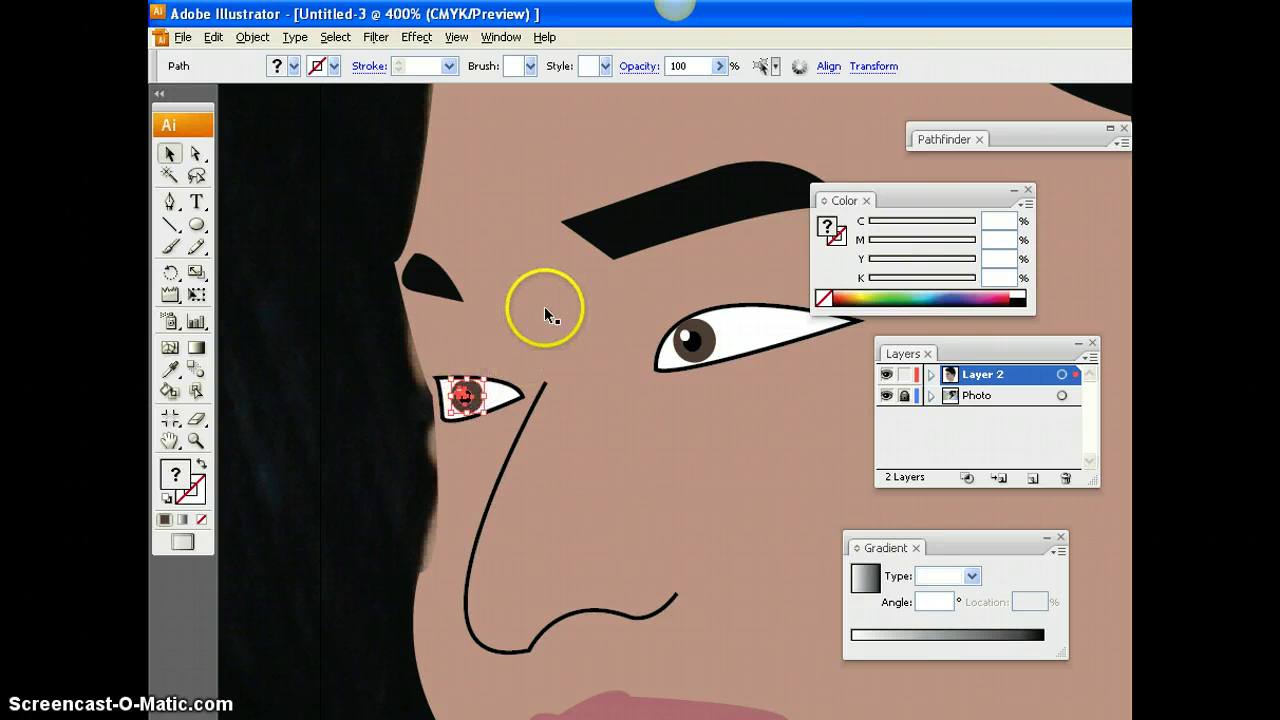
Step: Deselect the eye parts and hide the Photo layer so that only the traced head shows
key("ctrl+minus")
key("ctrl+minus")
key("ctrl+minus")
key("ctrl+minus")
left_click(398, 150)
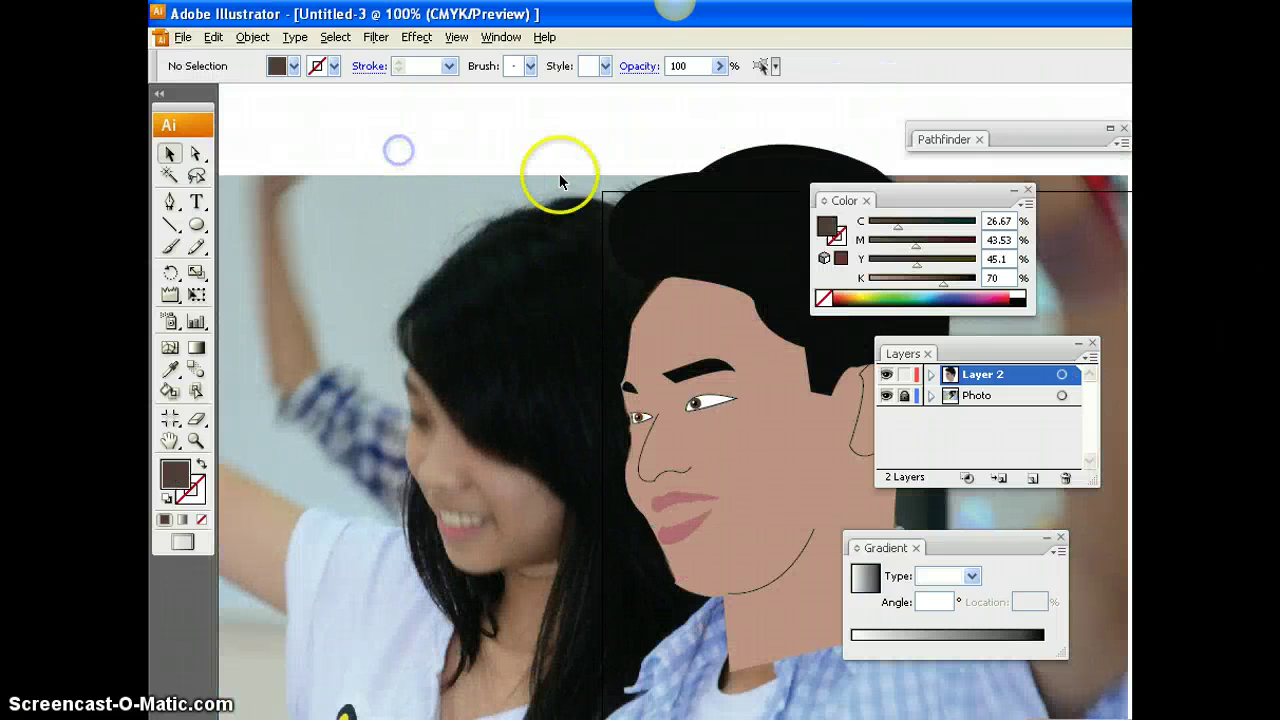
left_click(886, 396)
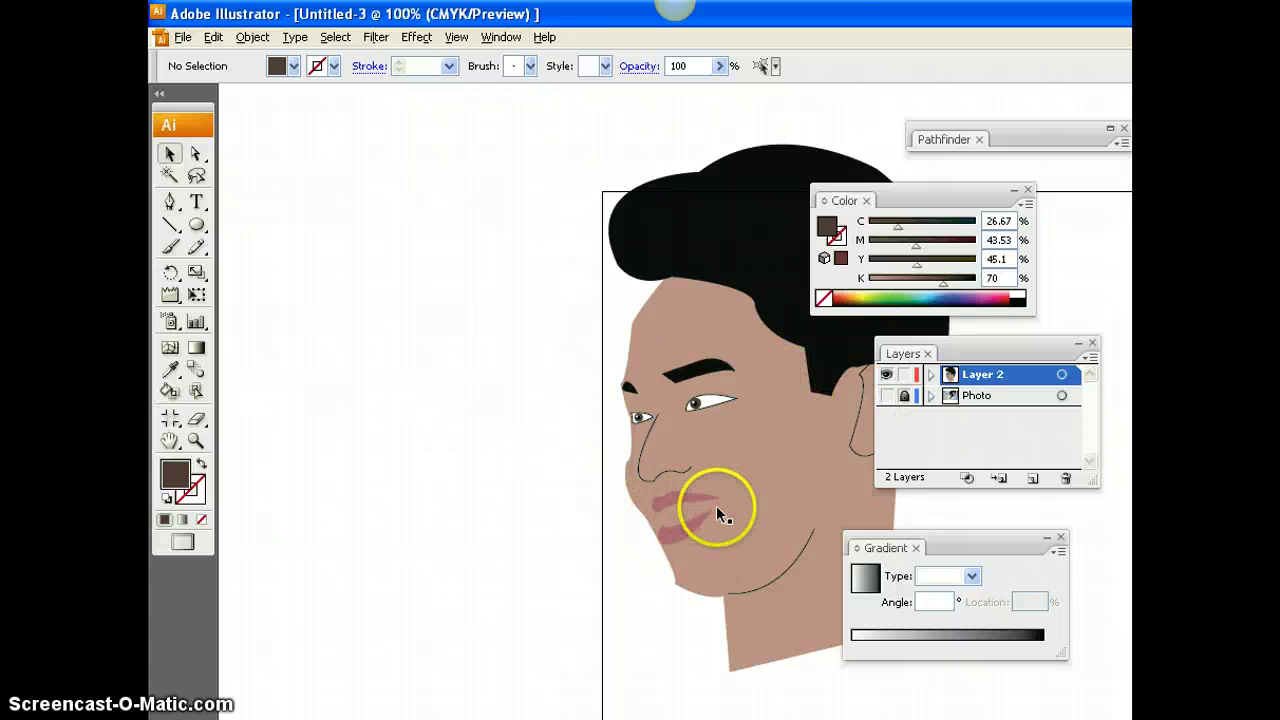
scroll(716, 505, "down", 2)
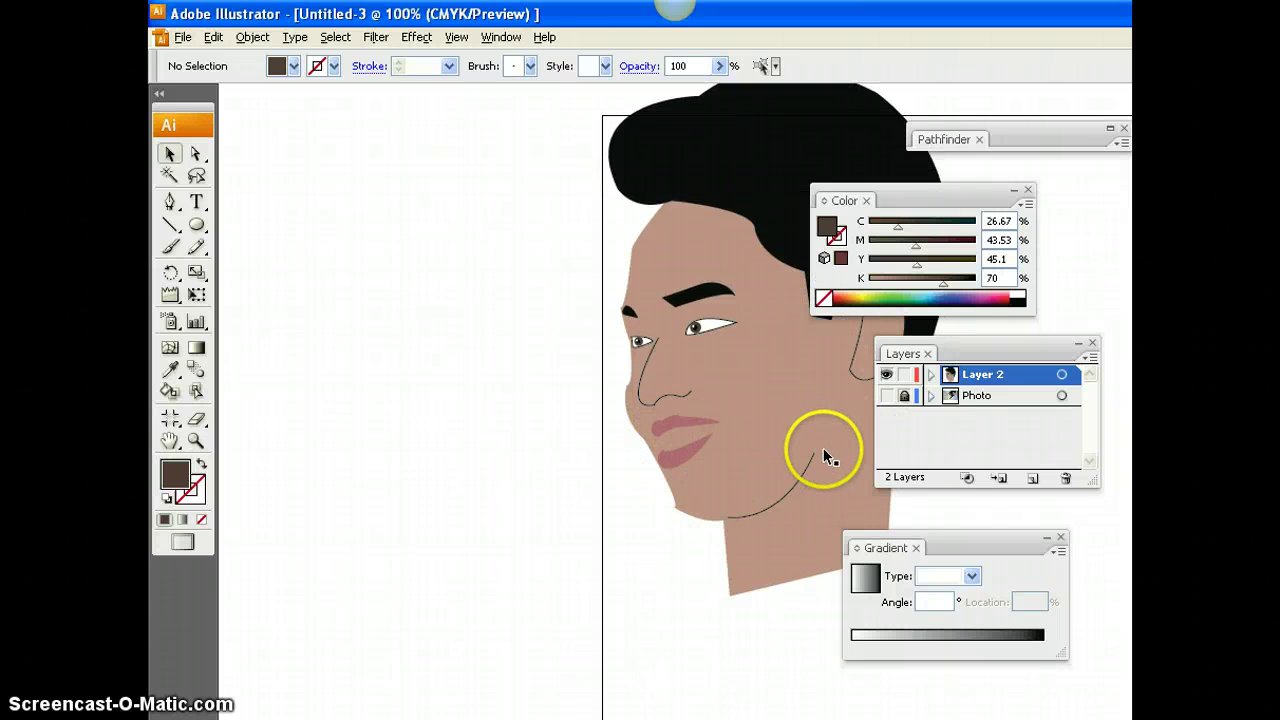
scroll(825, 450, "up", 3)
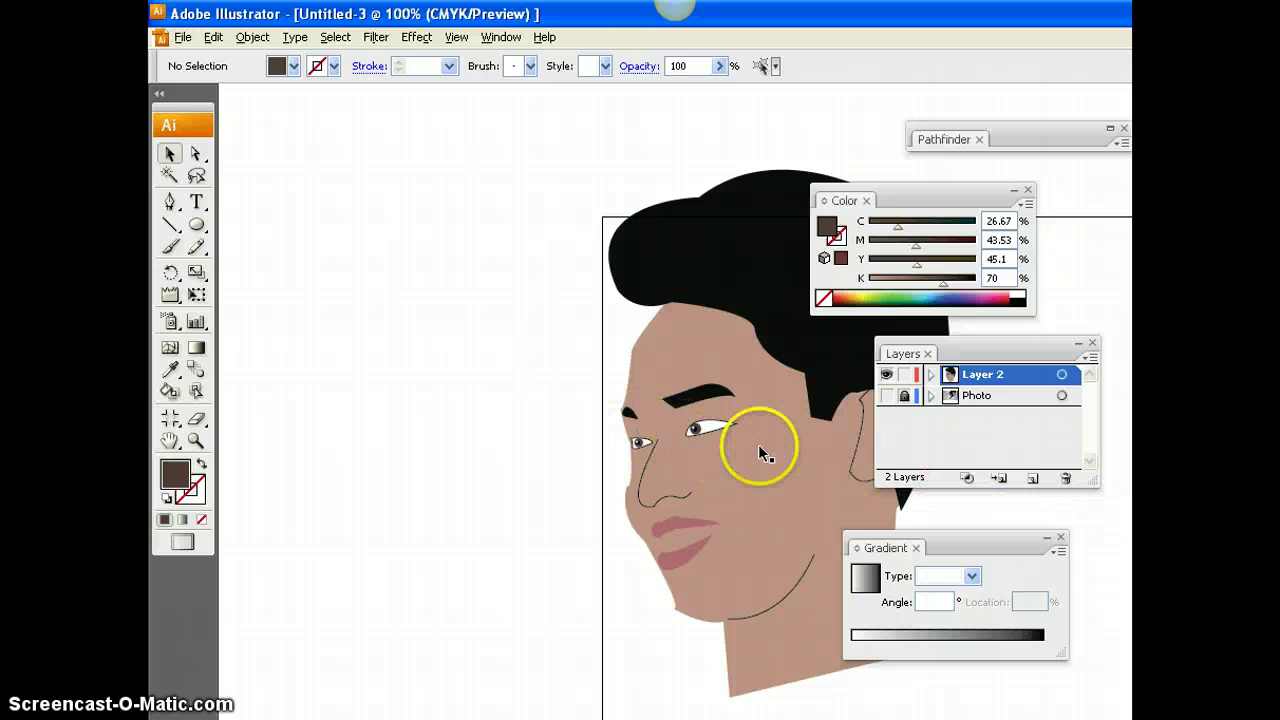
scroll(640, 450, "right", 3)
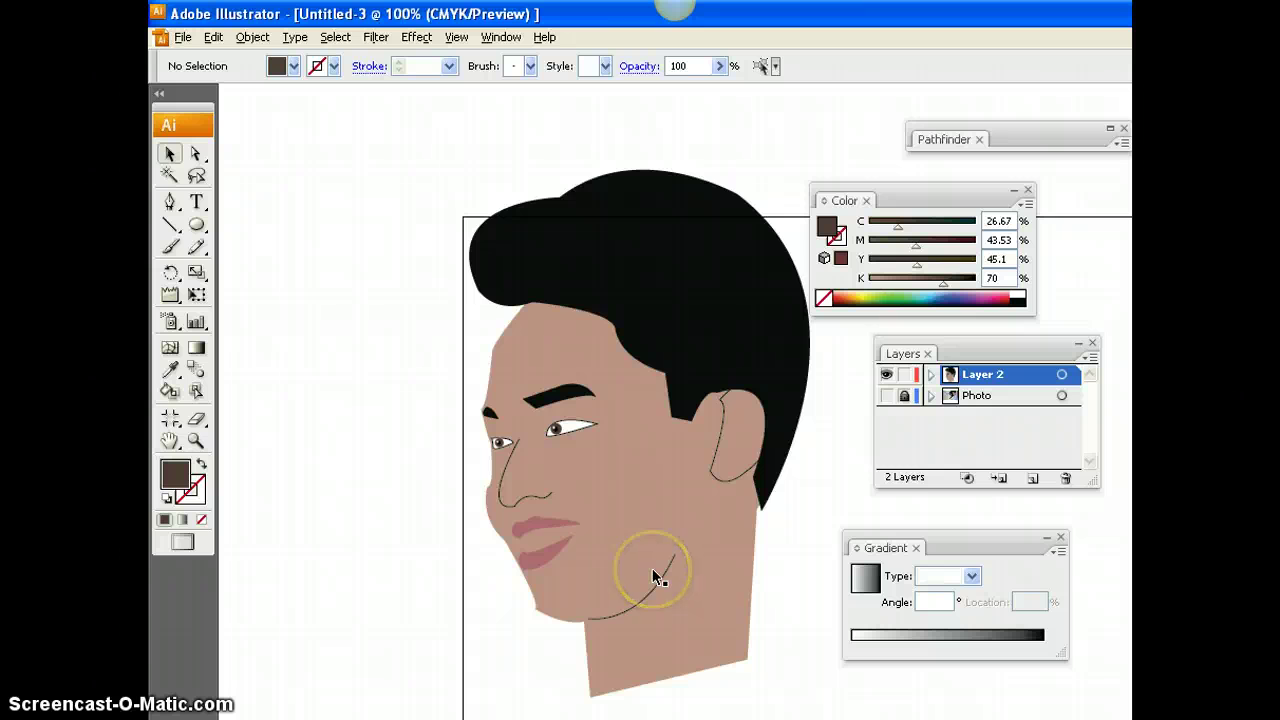
scroll(652, 575, "down", 3)
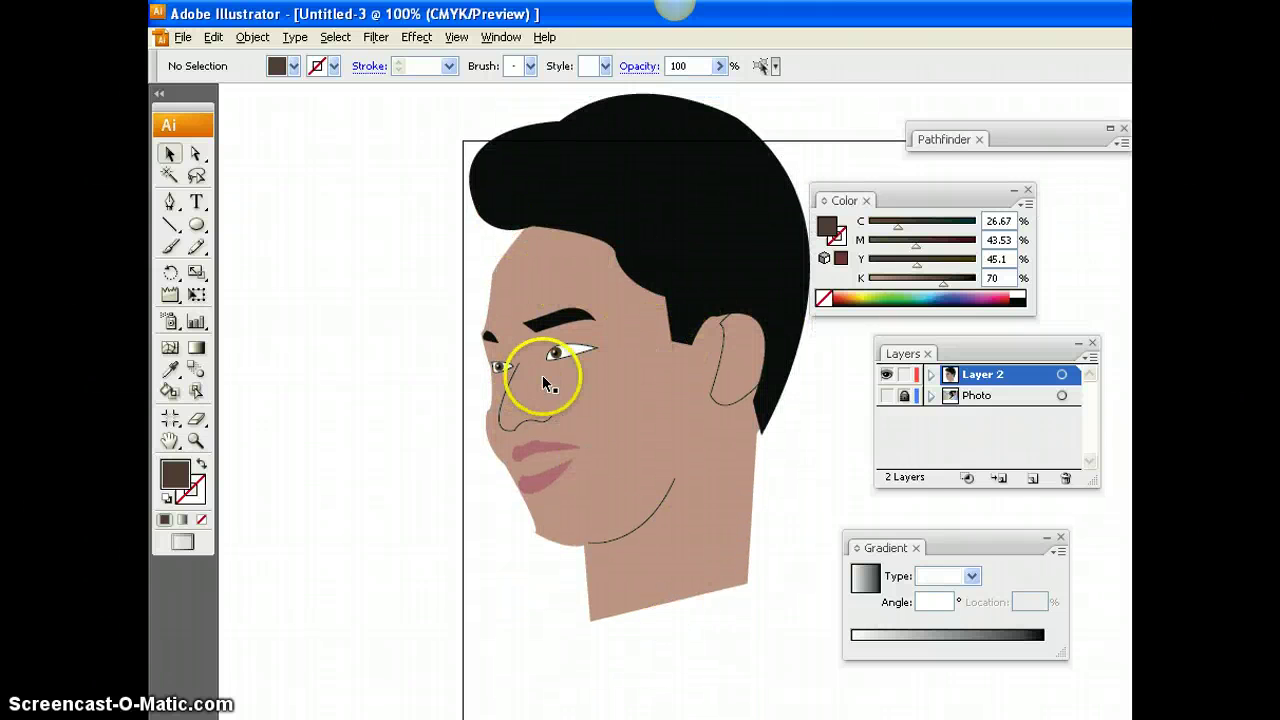
Step: Create a new A4 document in landscape orientation, 841.89 by 595.28 px
left_click(181, 39)
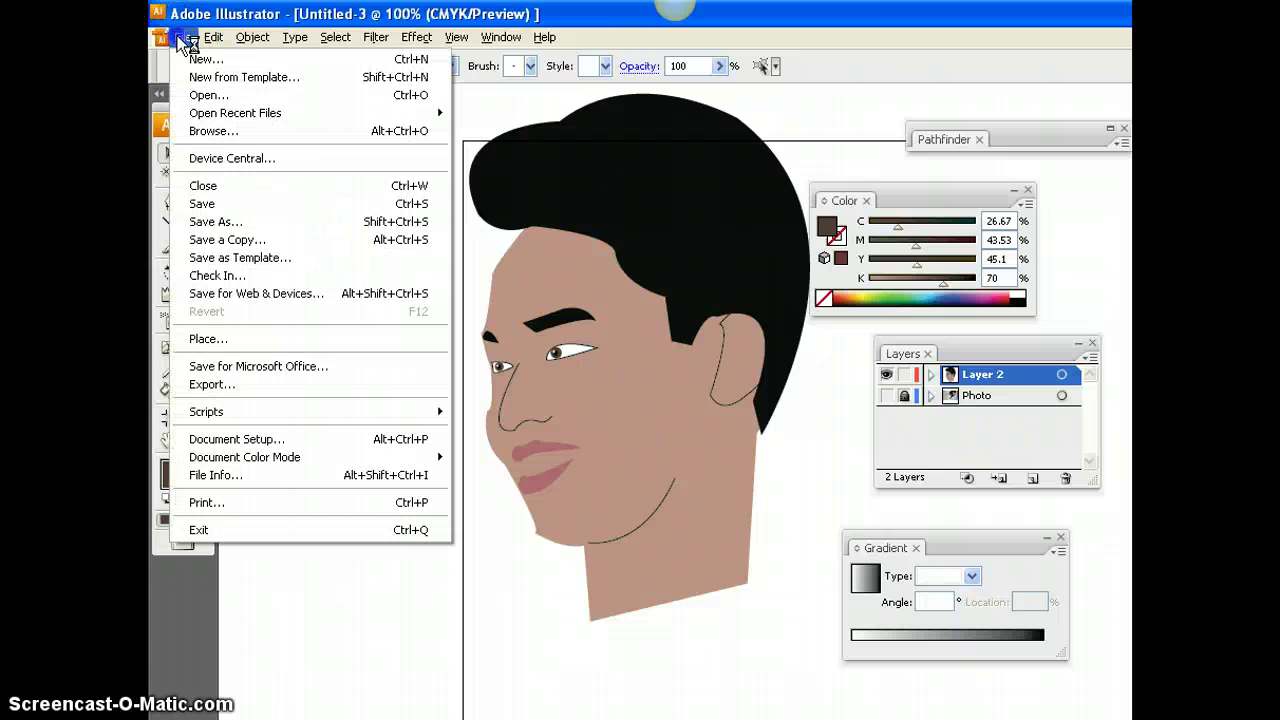
left_click(222, 62)
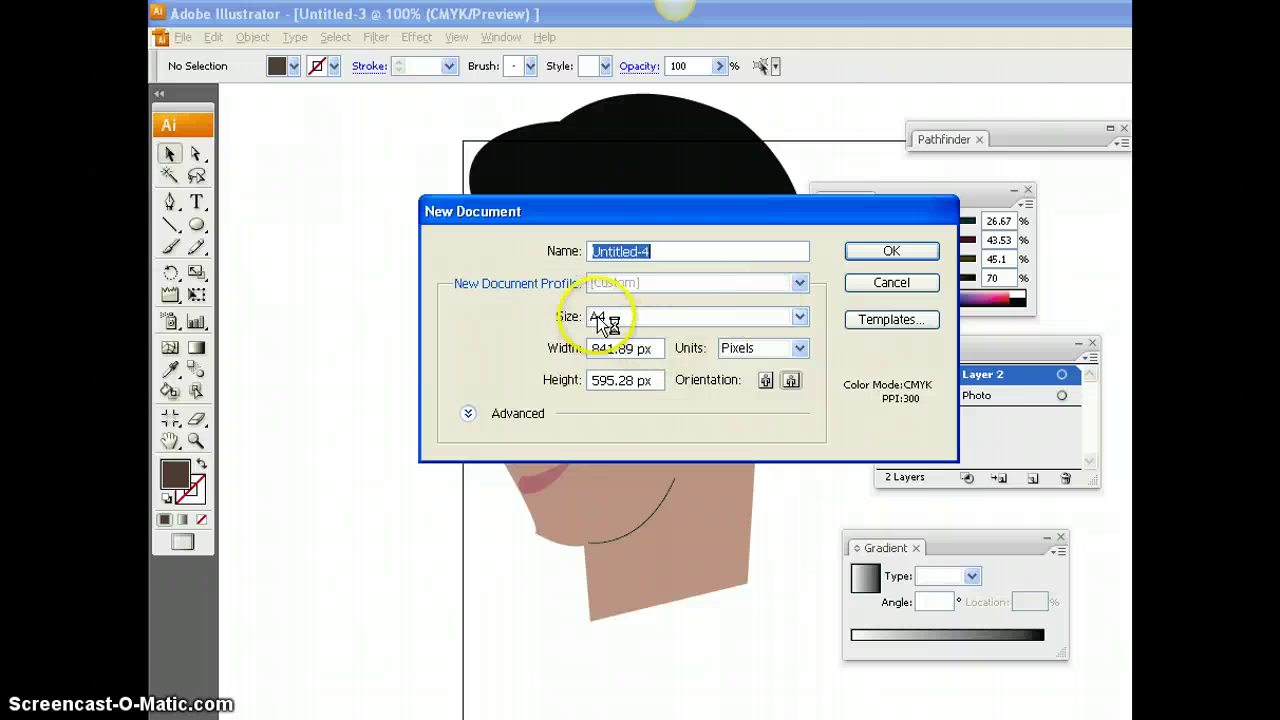
left_click(791, 380)
left_click(890, 252)
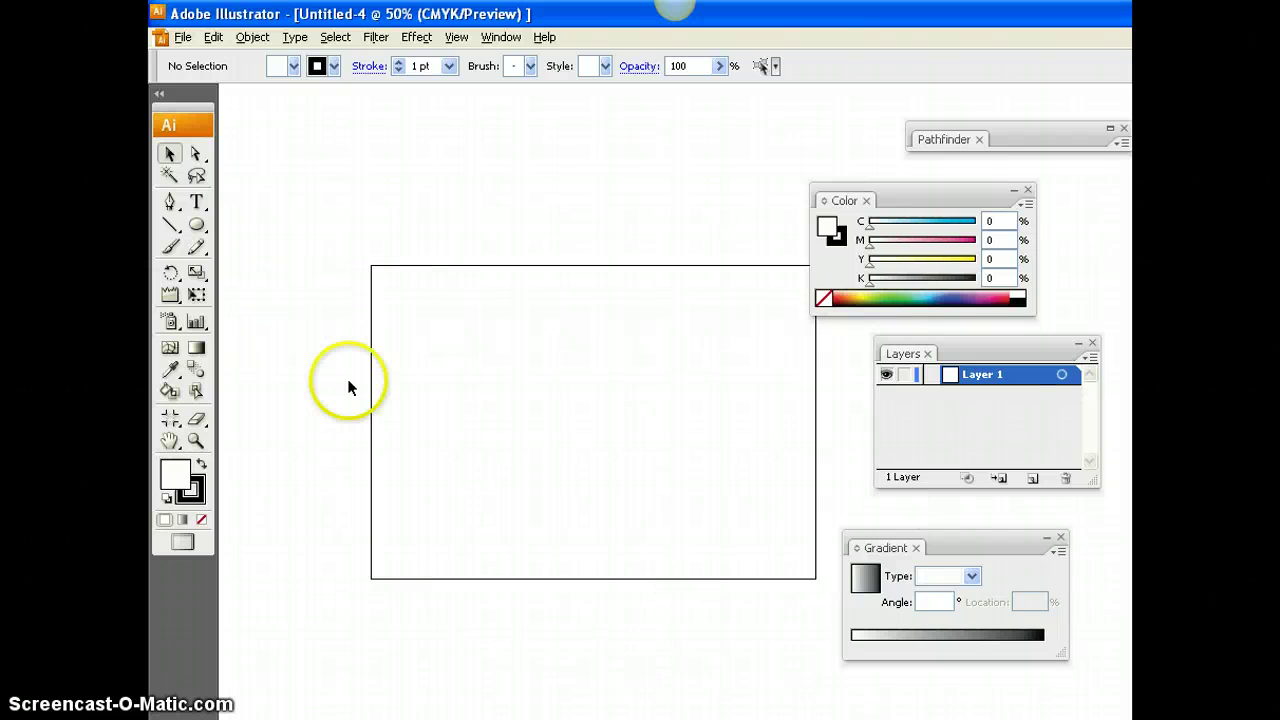
Step: Draw a rectangle with white fill and a 1 pt black stroke across the full width of the page's middle
left_click(197, 226)
left_click_drag(200, 229, 273, 232)
left_click_drag(371, 365, 814, 503)
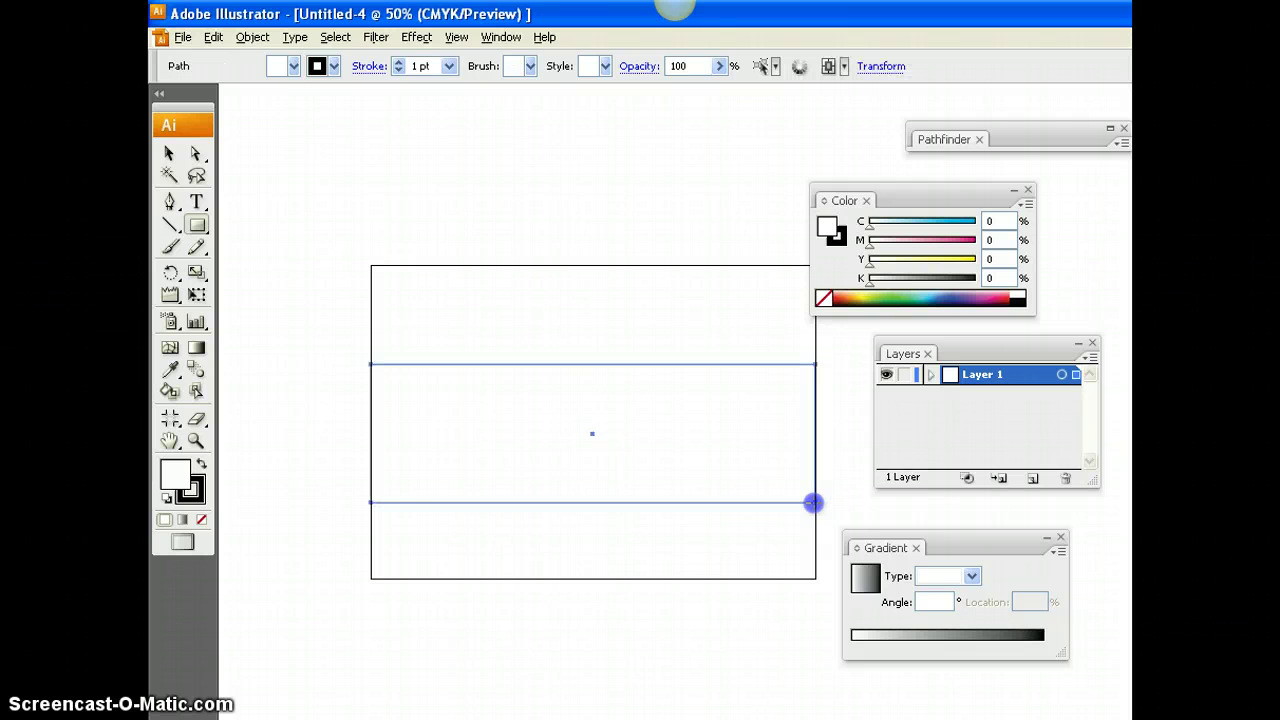
Step: Divide the rectangle into four equal panels with three vertical line segments
left_click(170, 226)
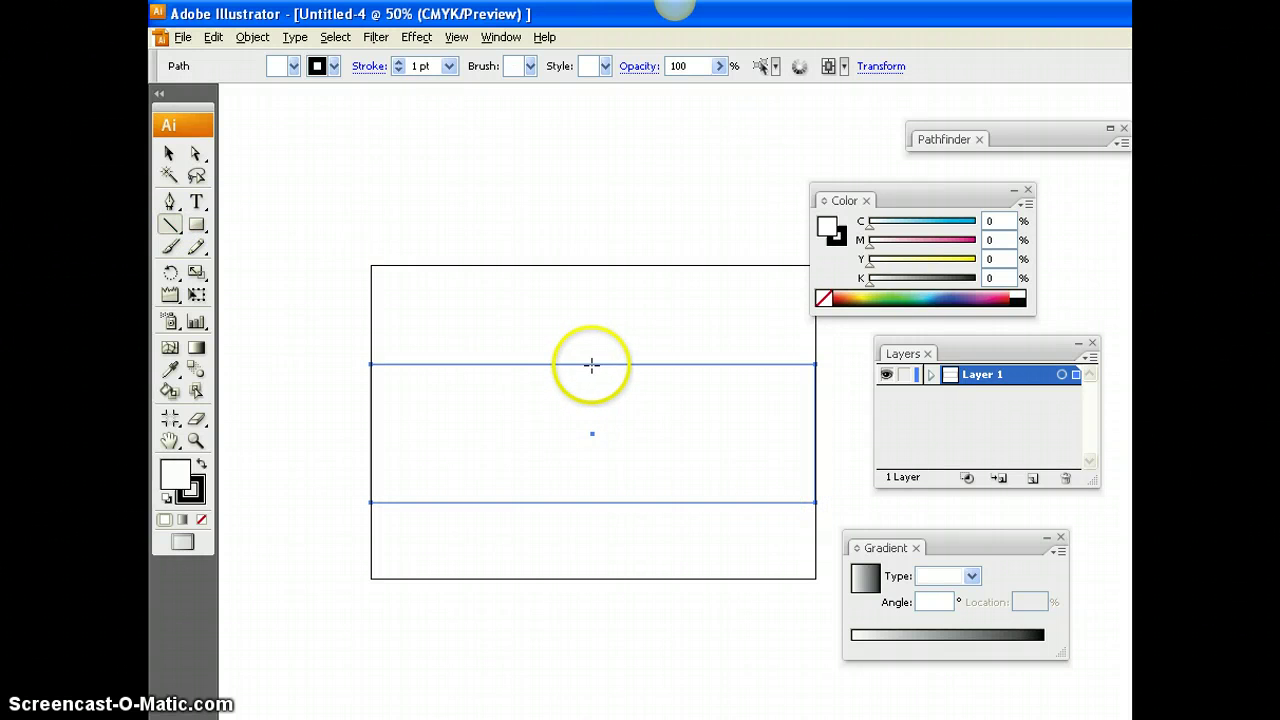
left_click_drag(592, 365, 592, 502)
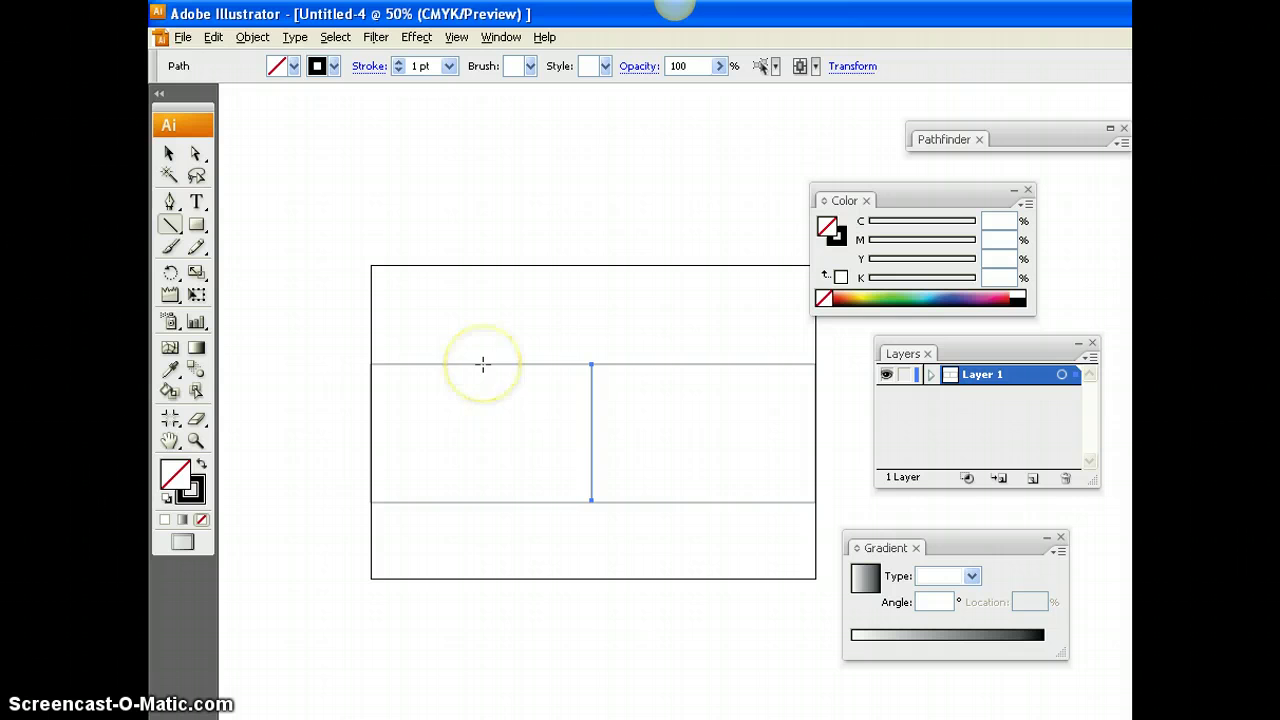
left_click_drag(483, 365, 483, 502)
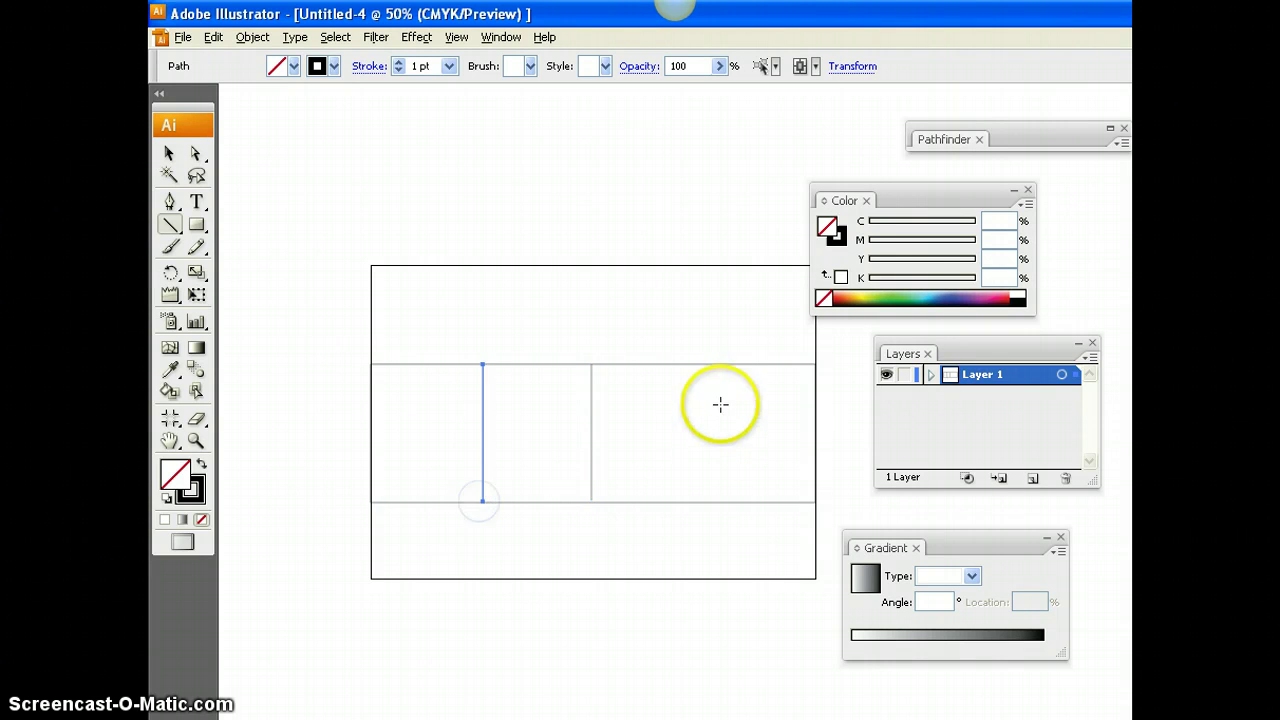
left_click_drag(704, 364, 704, 502)
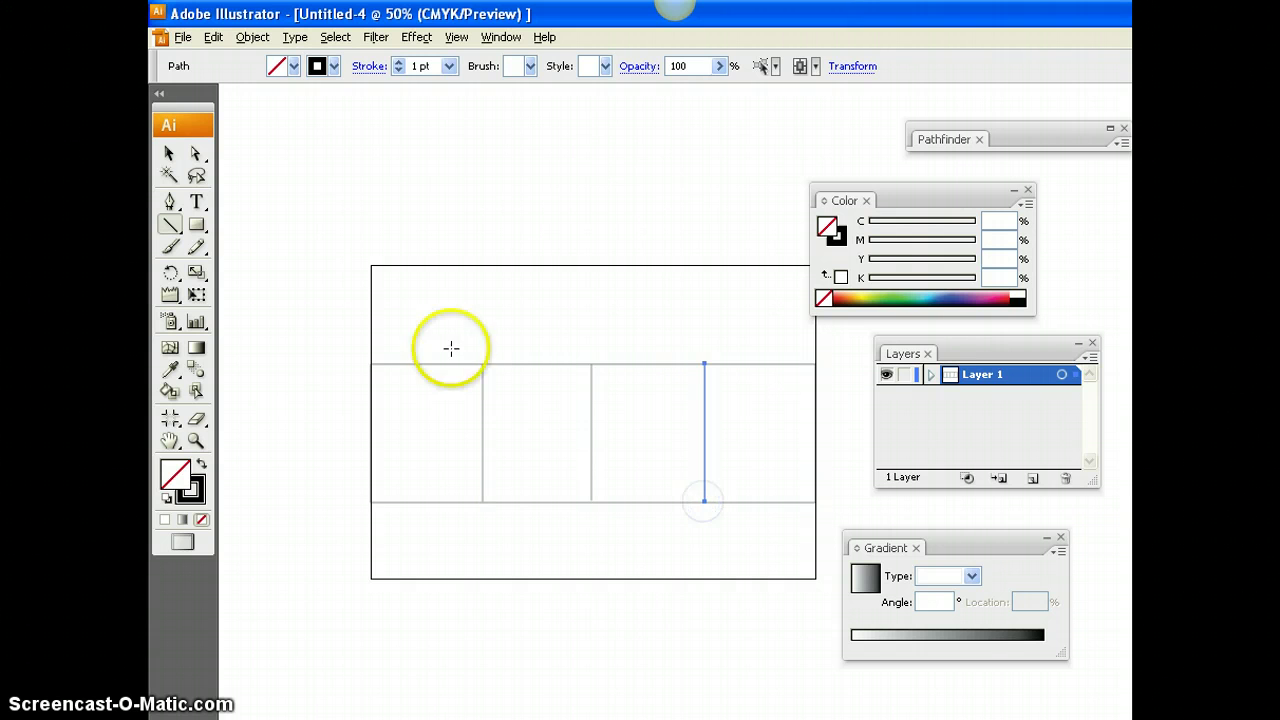
Step: Reduce the height of the rectangle and its dividing lines together by raising their lower edge, and deselect them
left_click(169, 153)
left_click_drag(310, 308, 806, 550)
left_click_drag(593, 504, 593, 454)
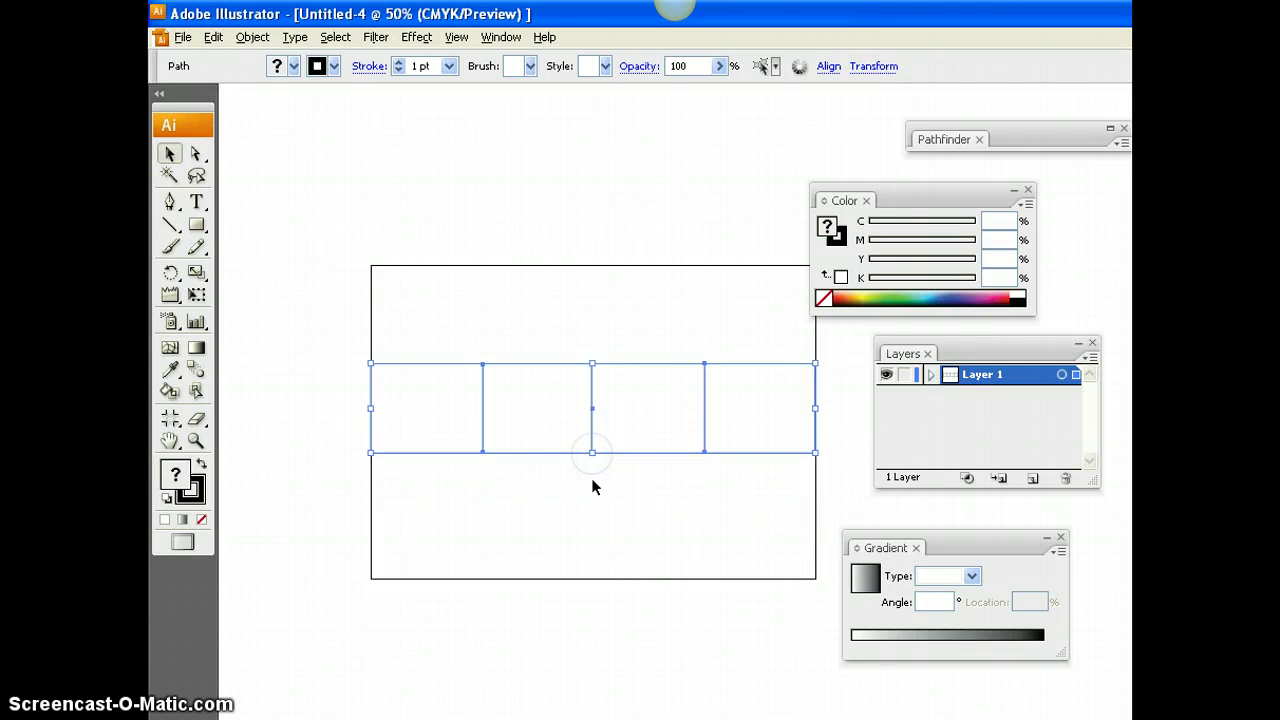
left_click(585, 534)
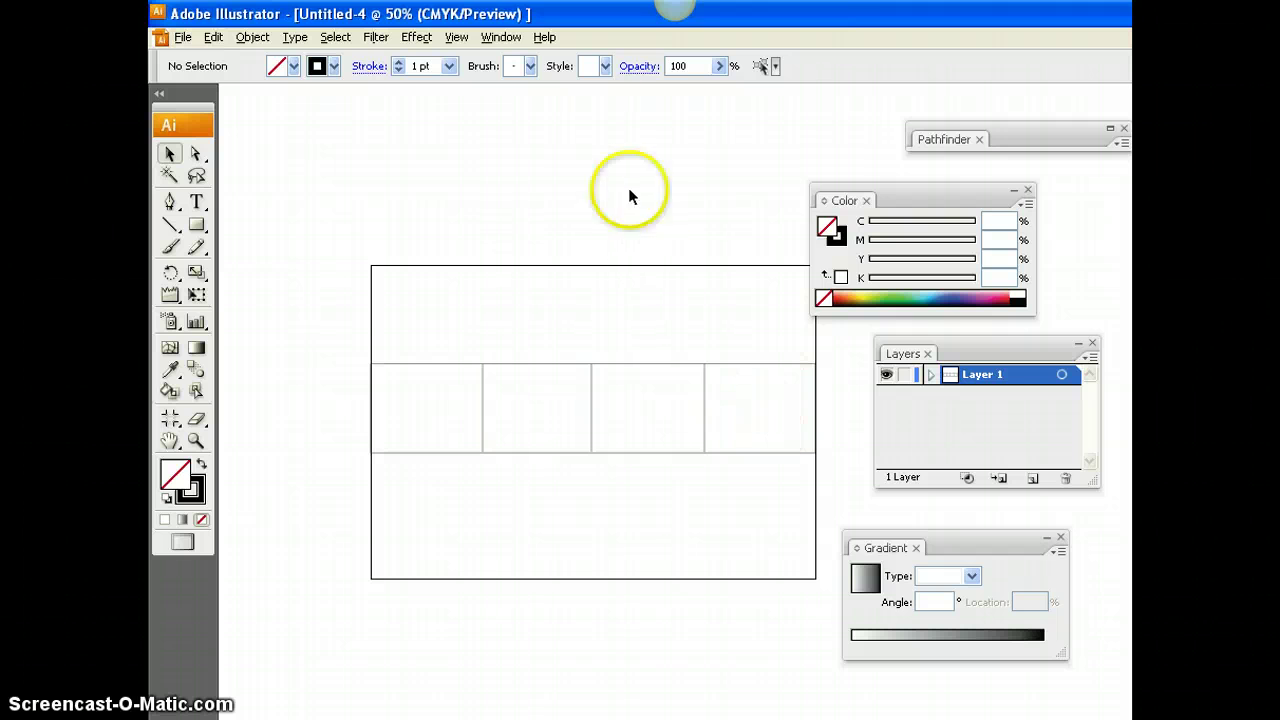
Step: Copy all the artwork of the head in Untitled-3 and paste it into the four-panel document Untitled-4
left_click(500, 37)
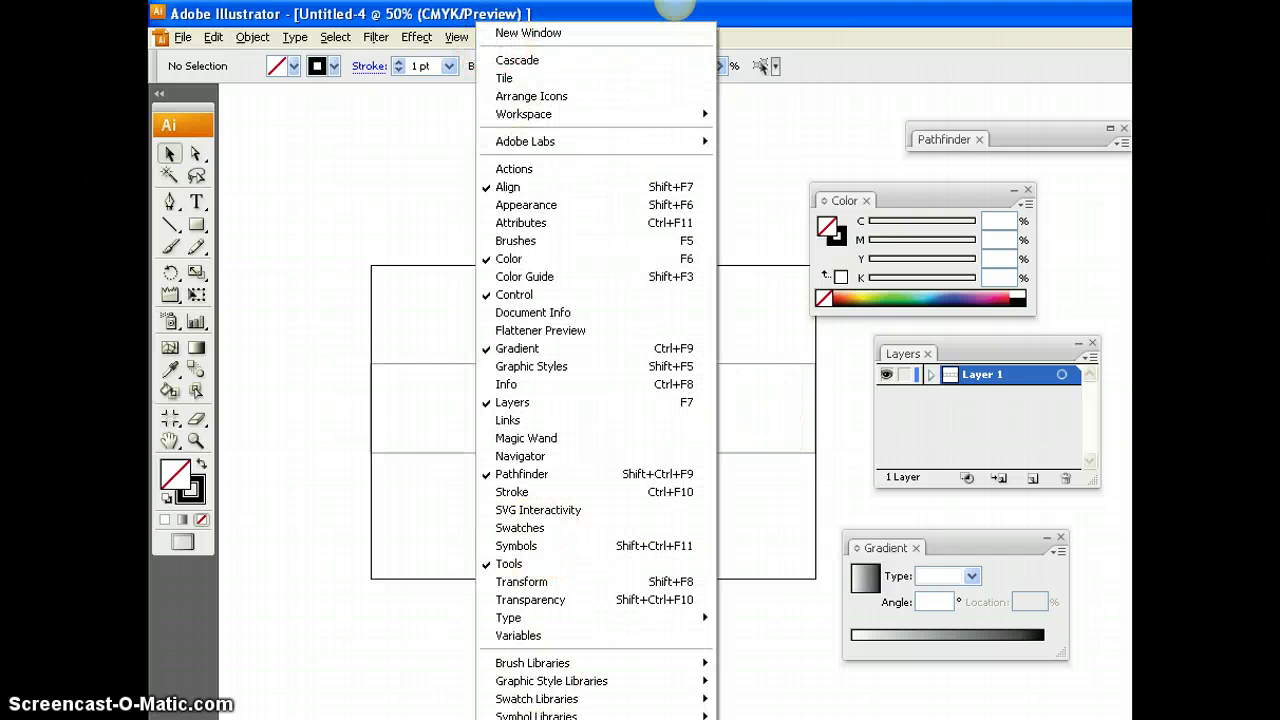
key("ctrl+Tab")
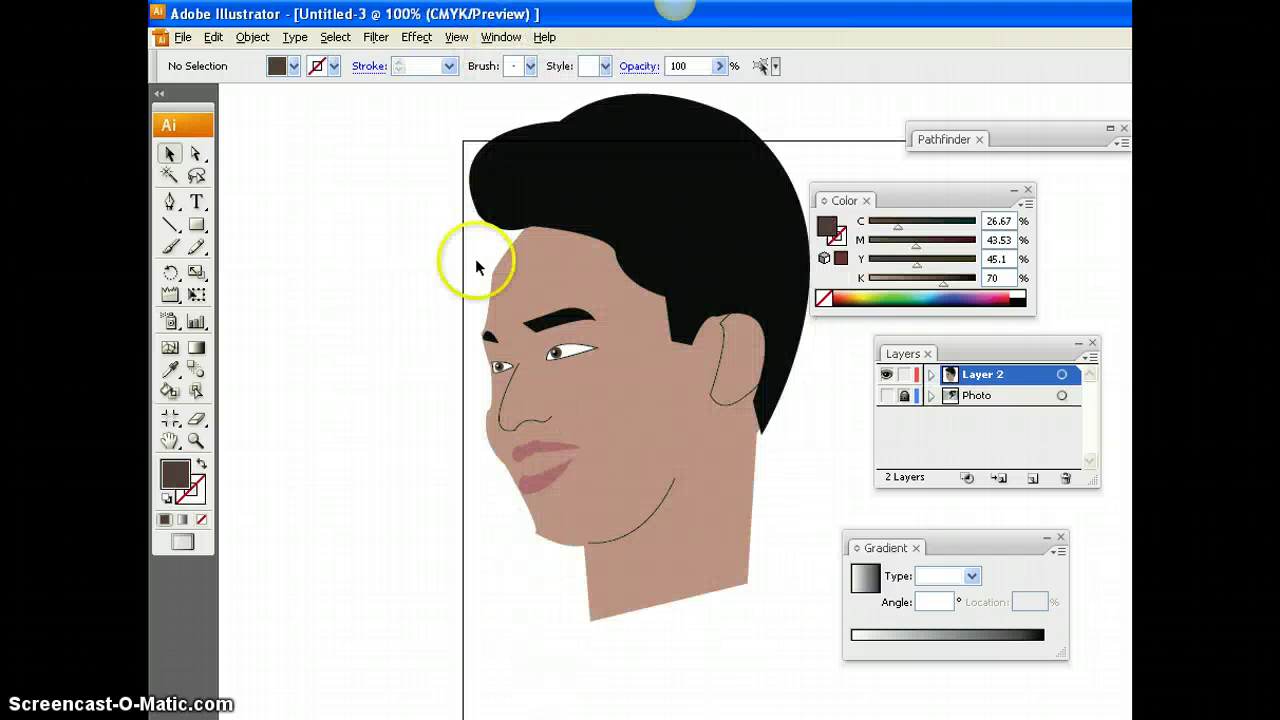
left_click_drag(460, 108, 786, 625)
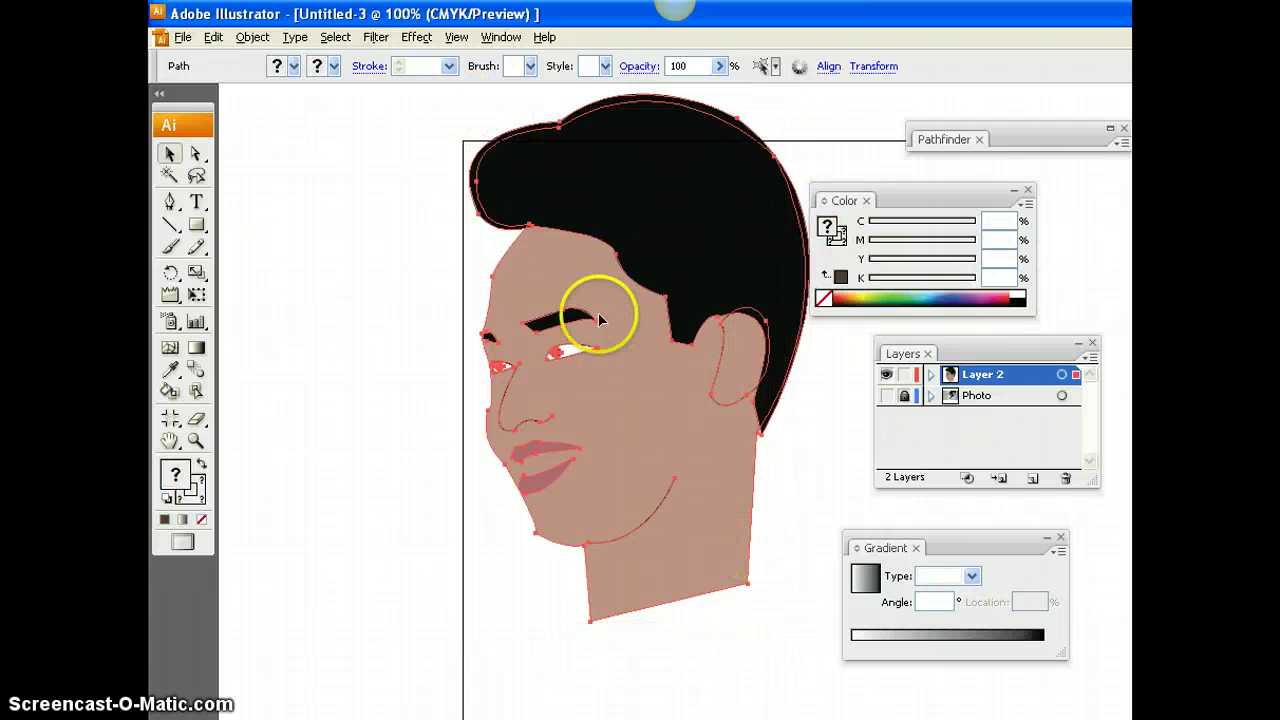
left_click(500, 37)
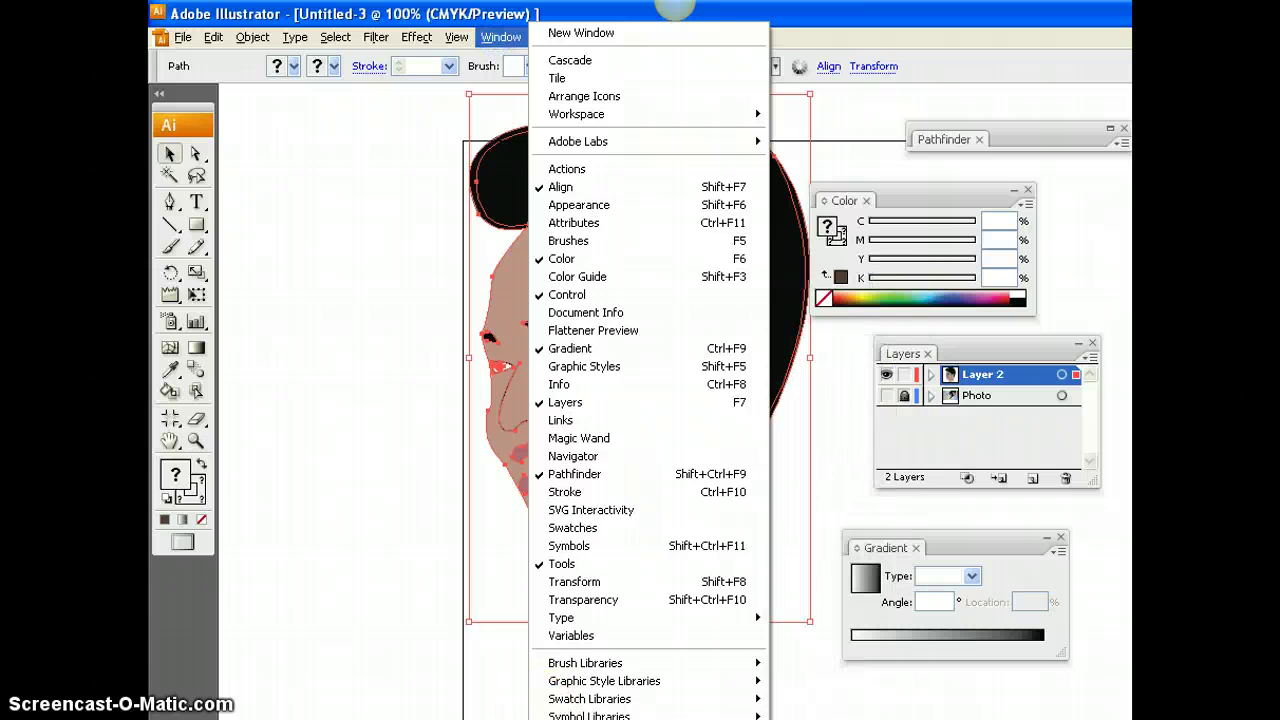
left_click(560, 719)
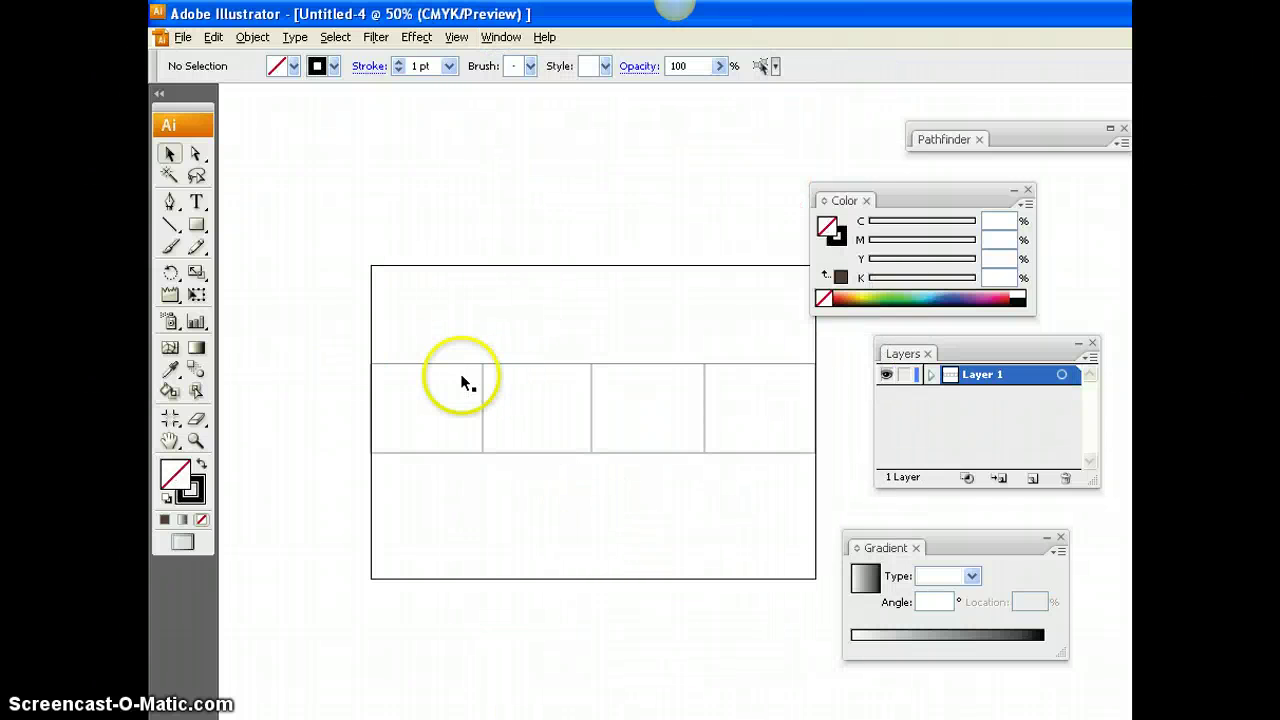
key("ctrl+v")
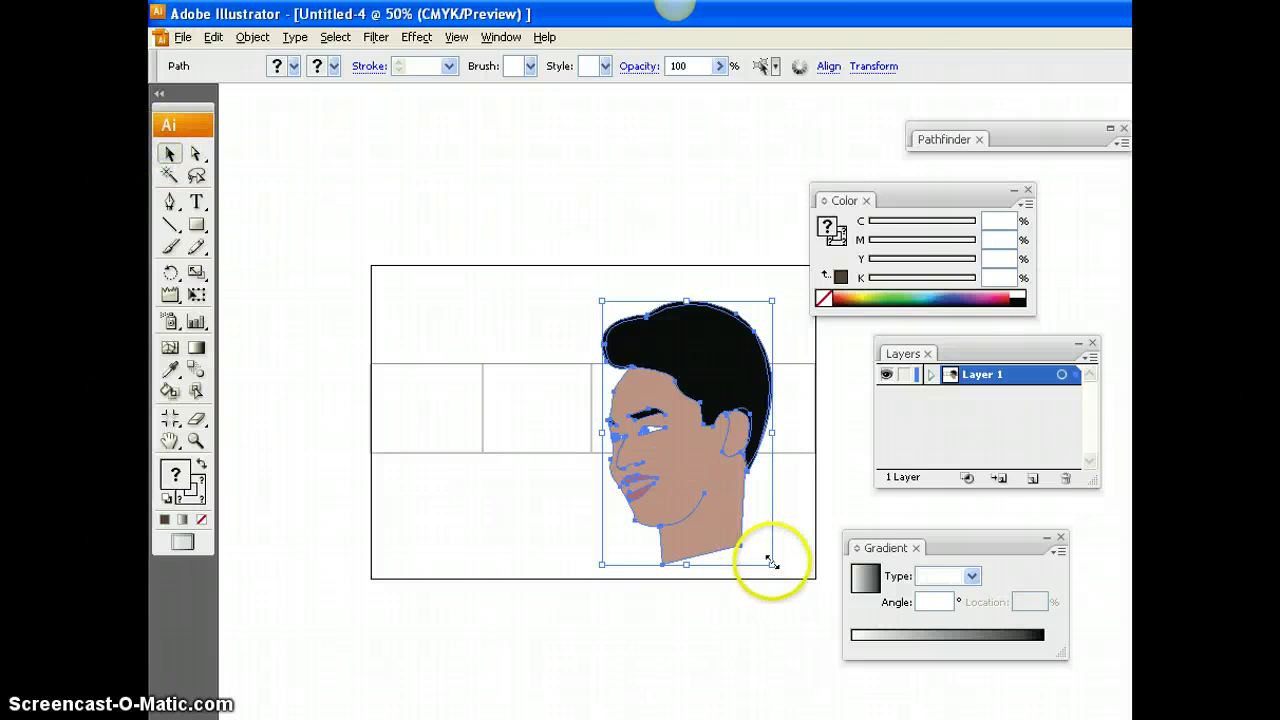
Step: Mirror the pasted head horizontally, scale it down to about a third of the panel's height, and place it in the first panel's upper-left corner
left_click_drag(772, 563, 655, 385)
left_click_drag(657, 342, 415, 386)
key("ctrl+plus")
key("ctrl+plus")
key("ctrl+plus")
key("ctrl+plus")
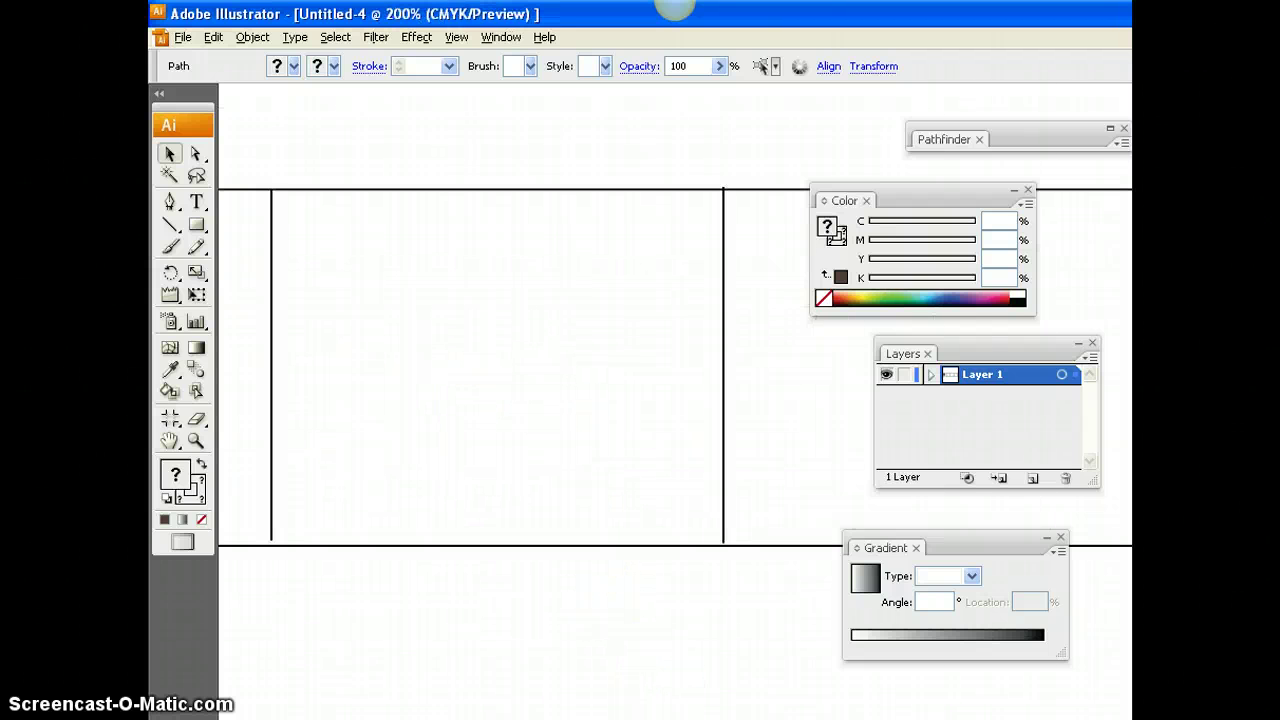
scroll(640, 400, "right", 10)
scroll(743, 600, "right", 3)
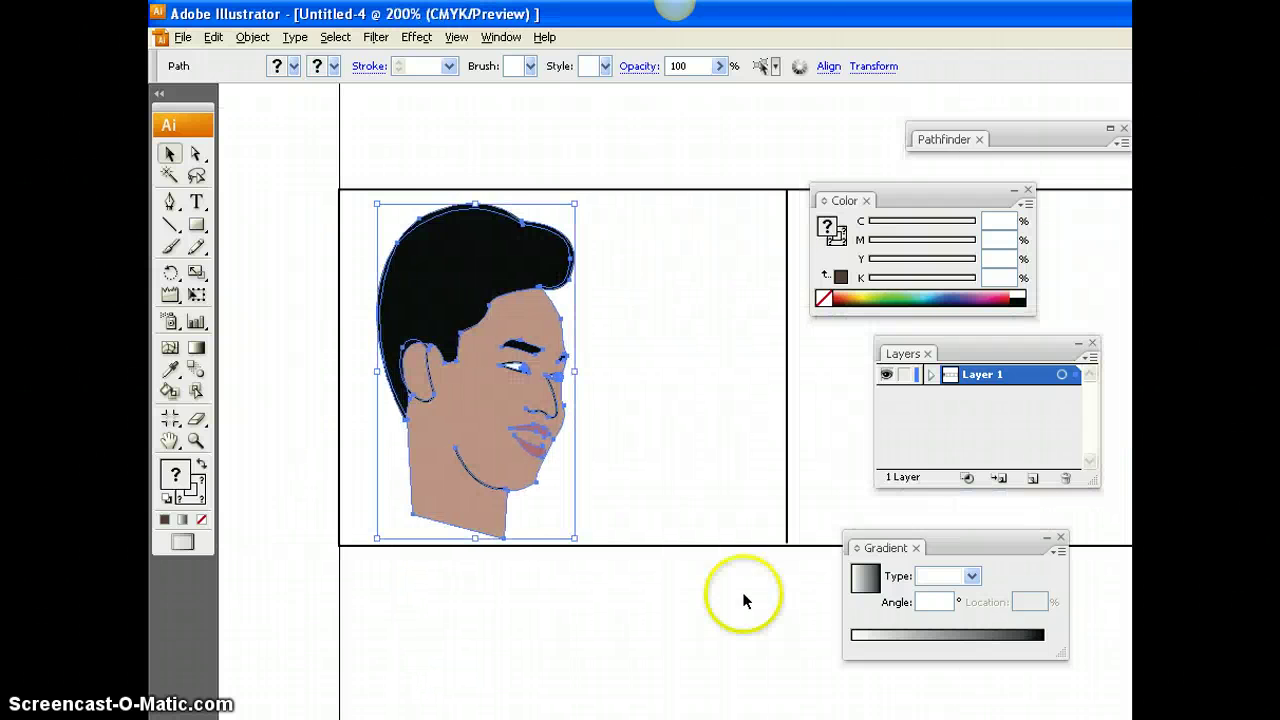
left_click_drag(572, 537, 447, 320)
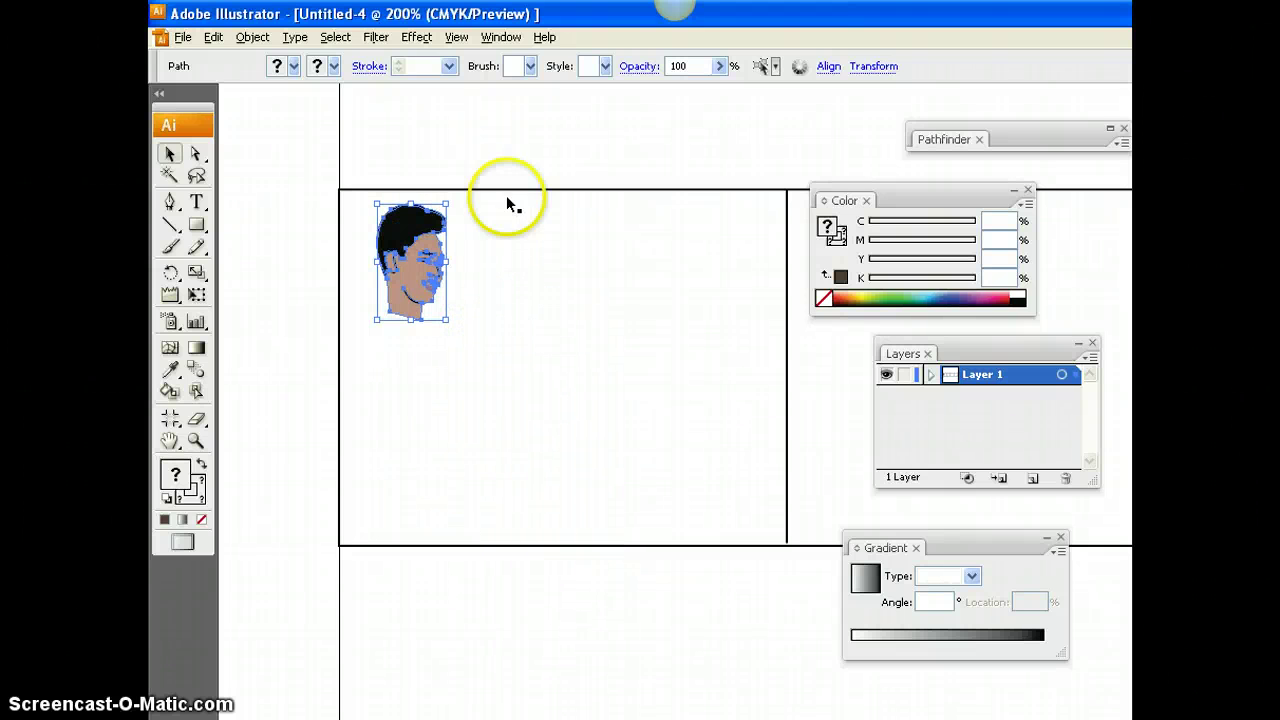
left_click(478, 146)
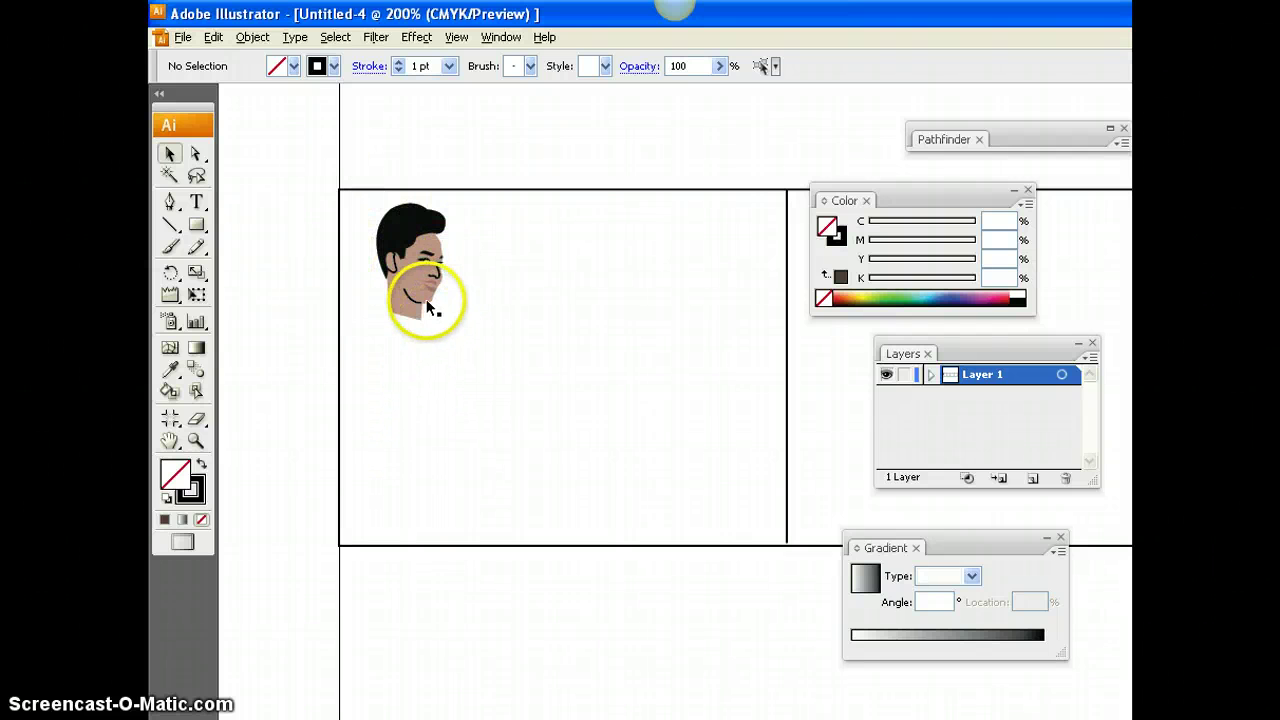
Step: Set the stroke weight of the head's jaw line, ear, nose and nearer eye outlines to 0.25 pt
key("ctrl+plus")
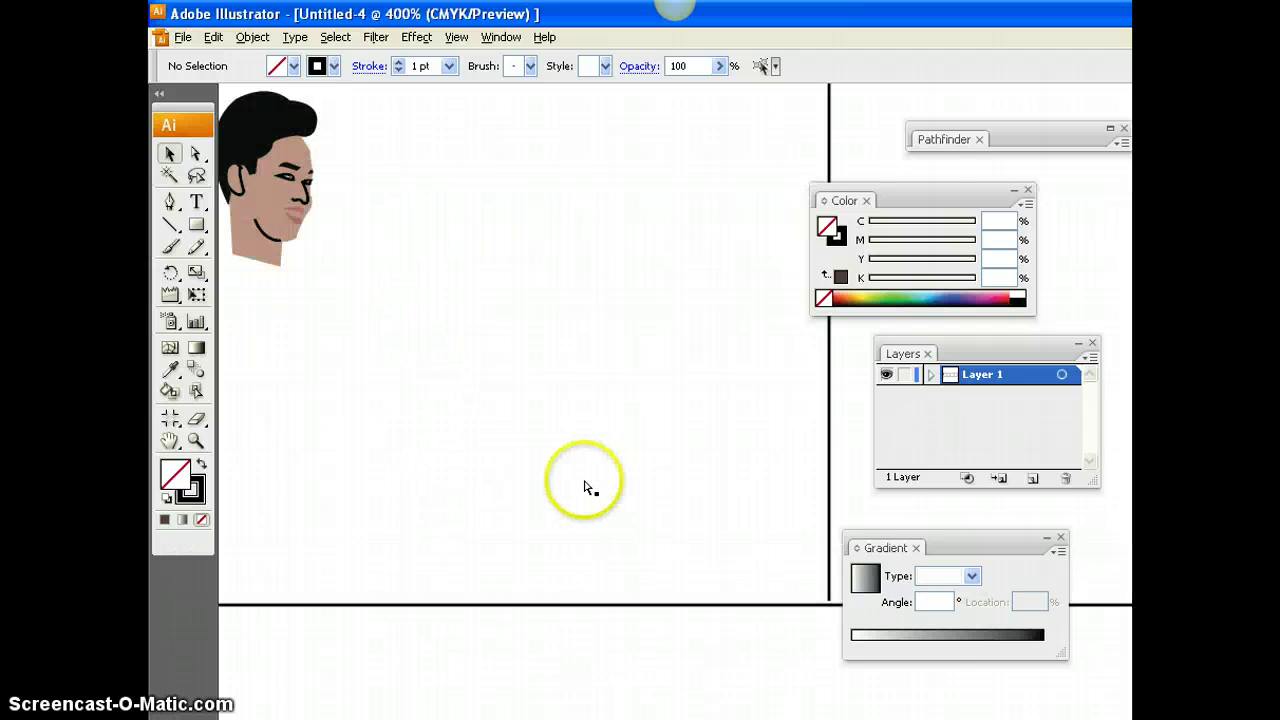
key("ctrl+plus")
scroll(640, 400, "left", 1)
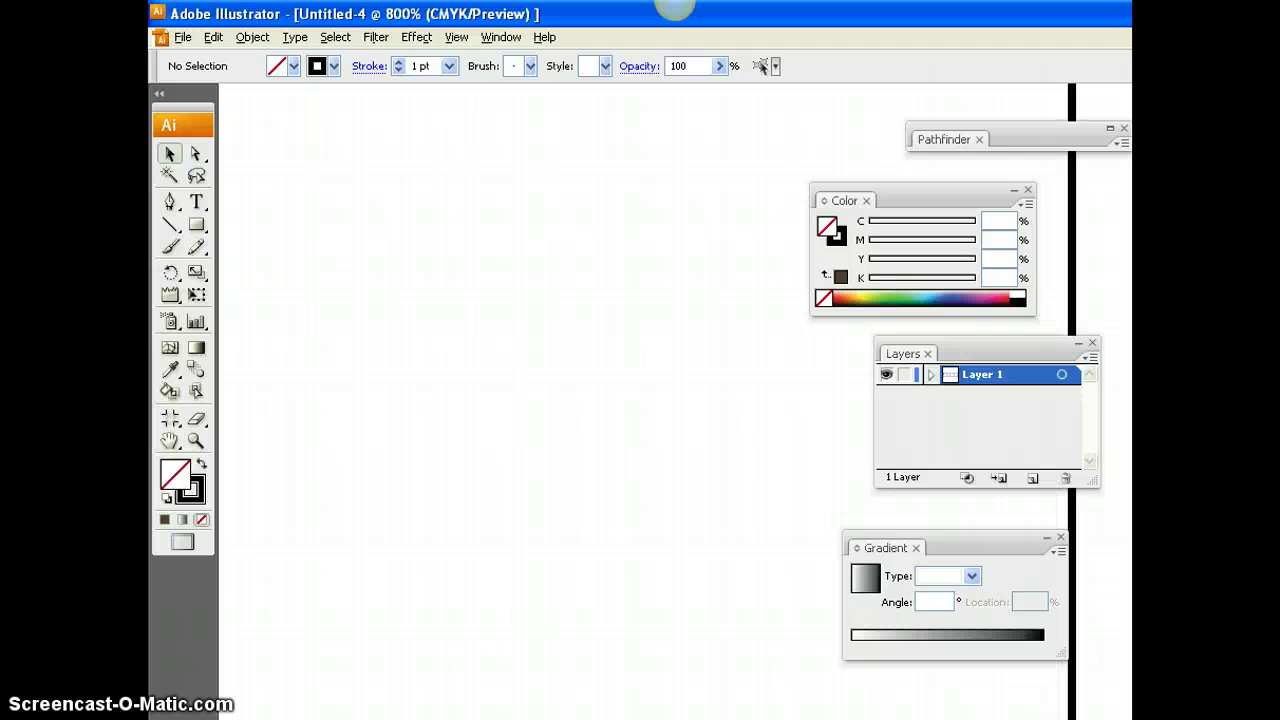
scroll(640, 400, "right", 3)
scroll(640, 400, "left", 2)
scroll(790, 668, "up", 10)
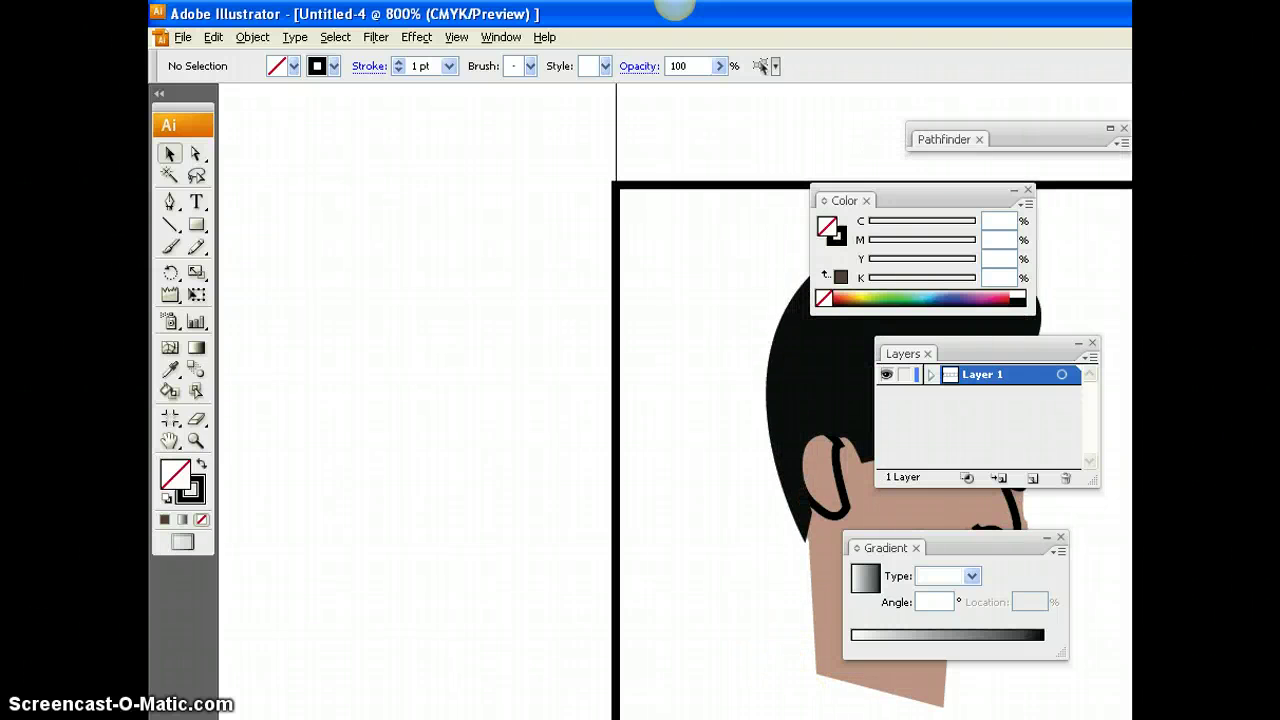
scroll(640, 400, "right", 3)
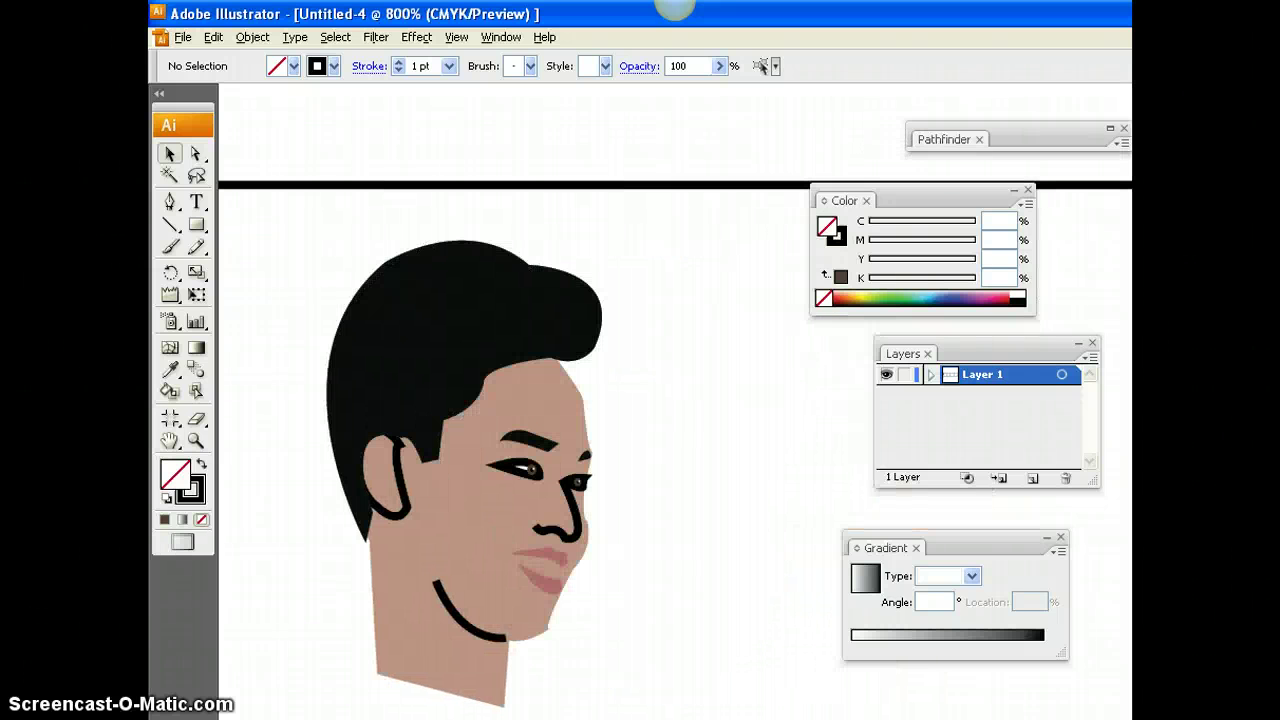
left_click(452, 609)
left_click(405, 505, "shift")
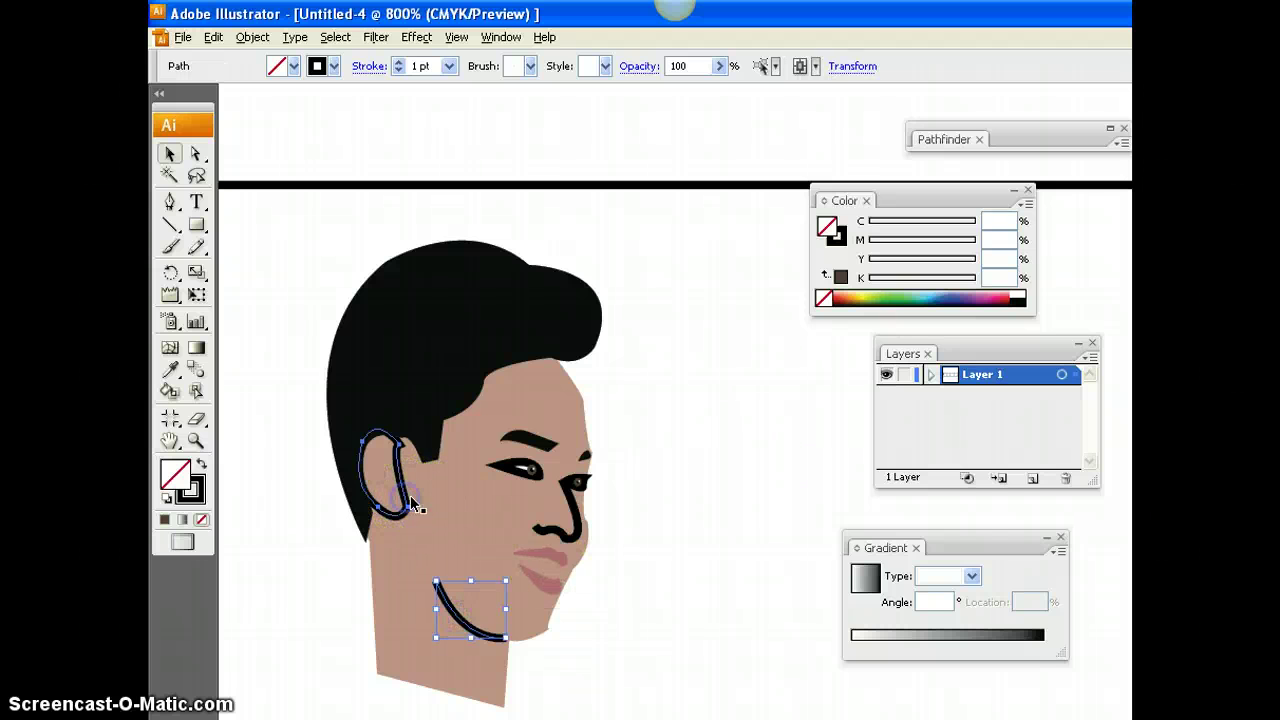
left_click(563, 523, "shift")
left_click(510, 467, "shift")
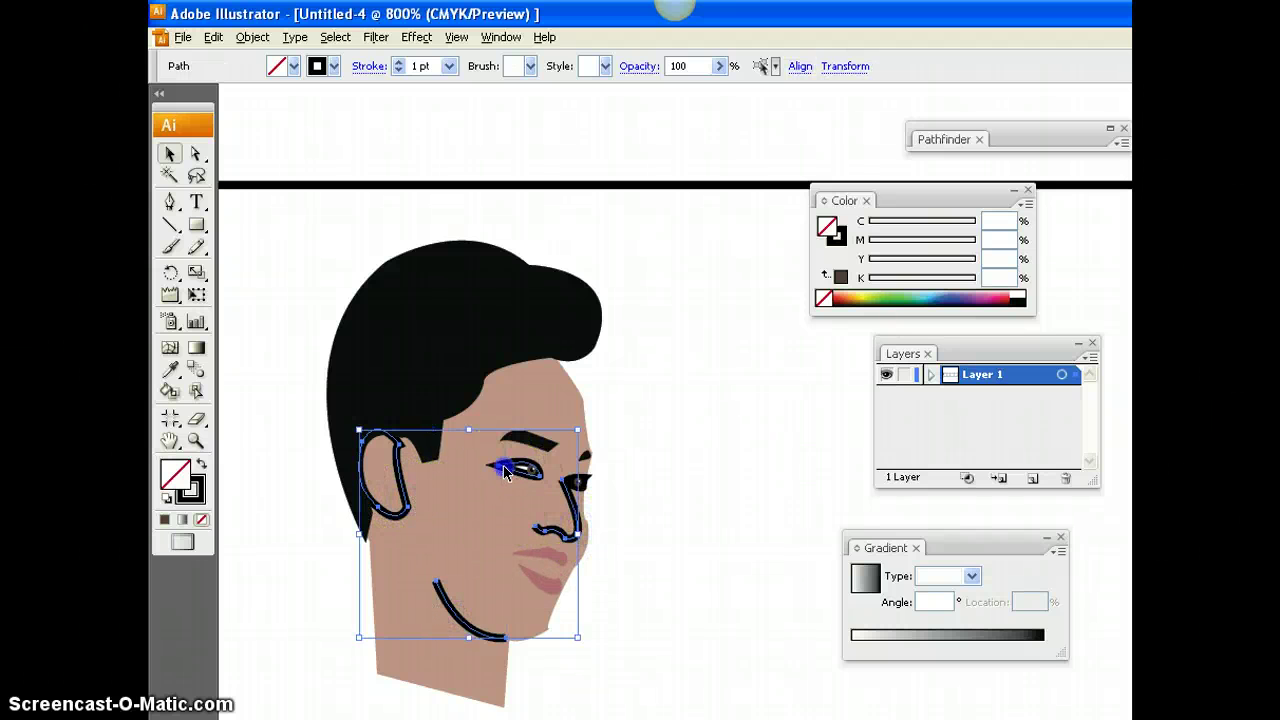
left_click(579, 486, "shift")
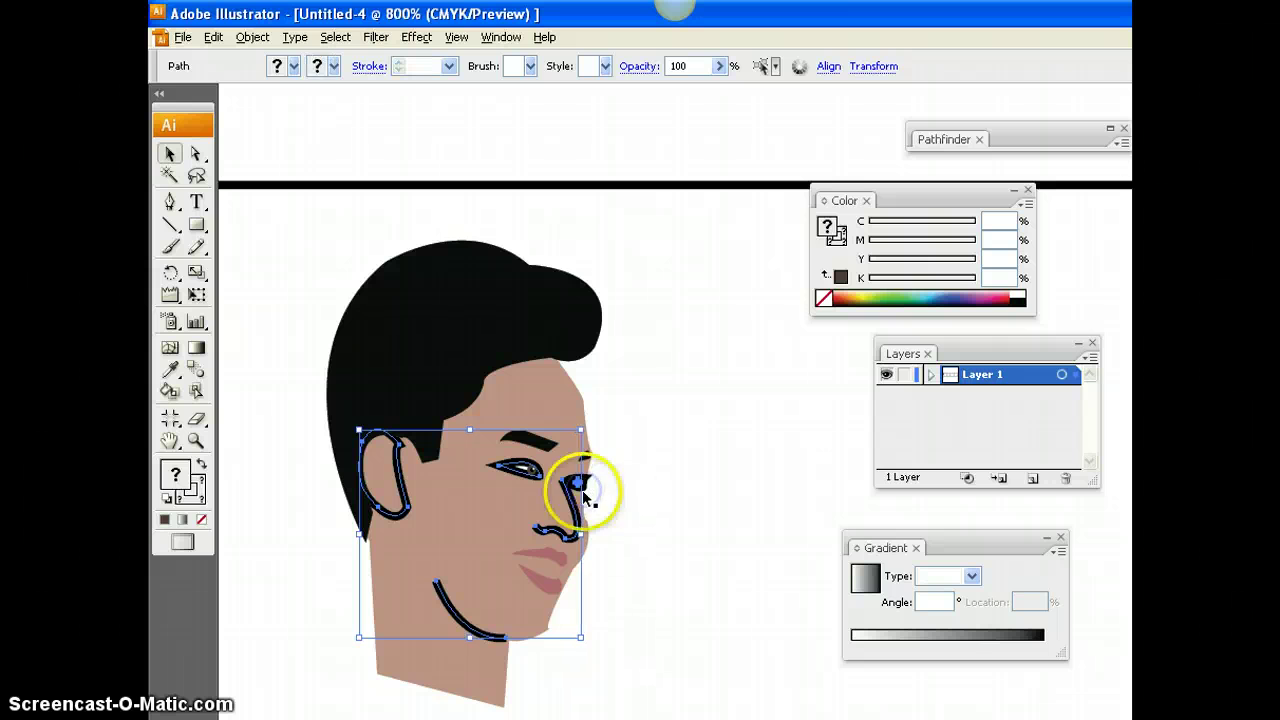
left_click(570, 484, "shift")
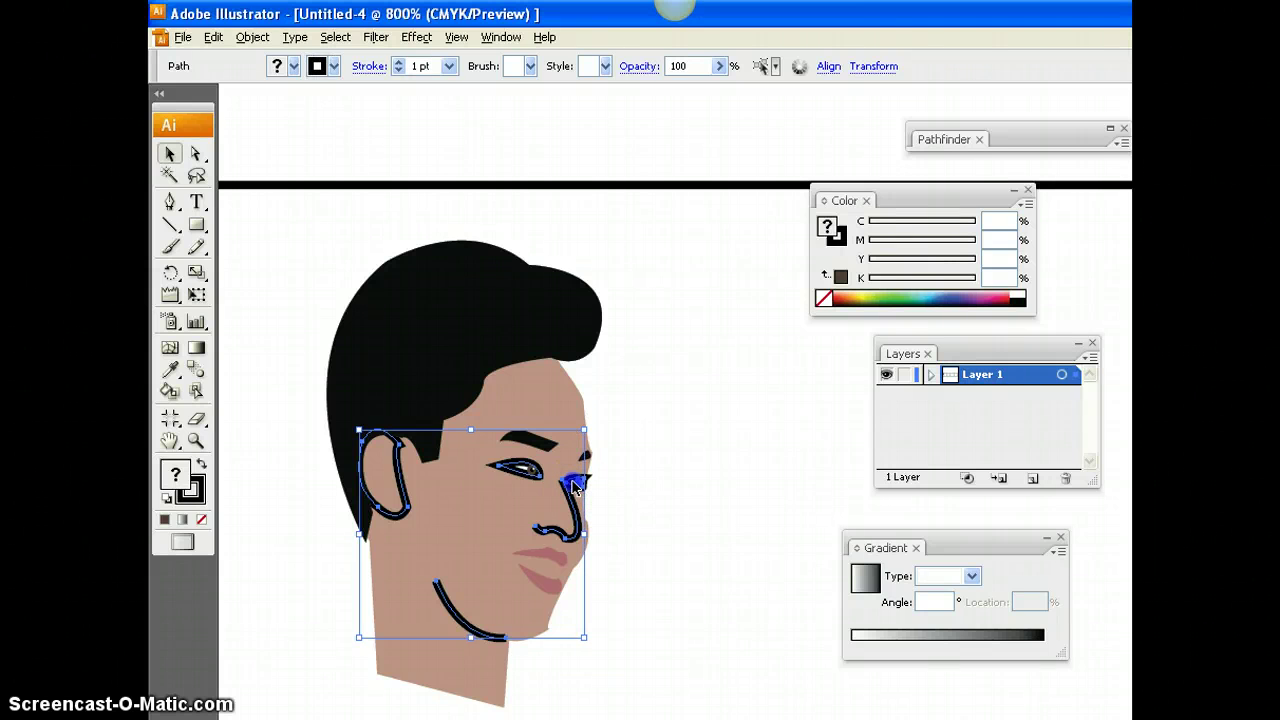
left_click(575, 487, "shift")
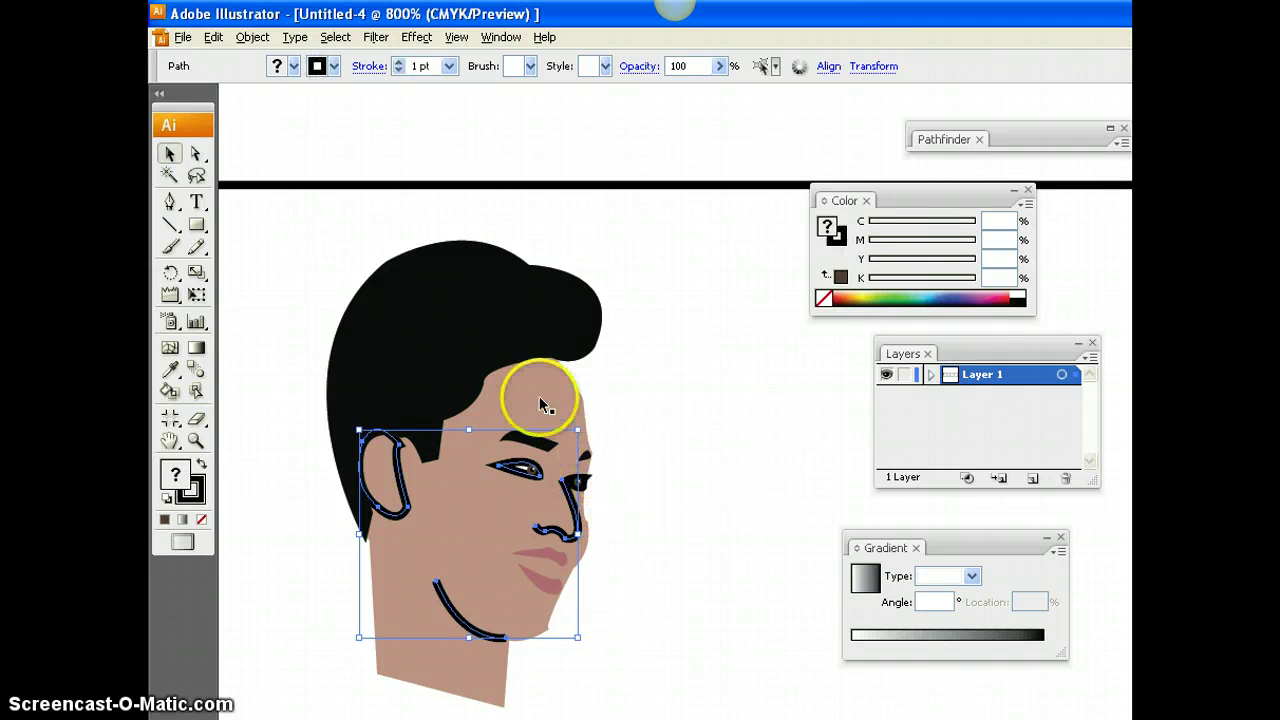
left_click(449, 66)
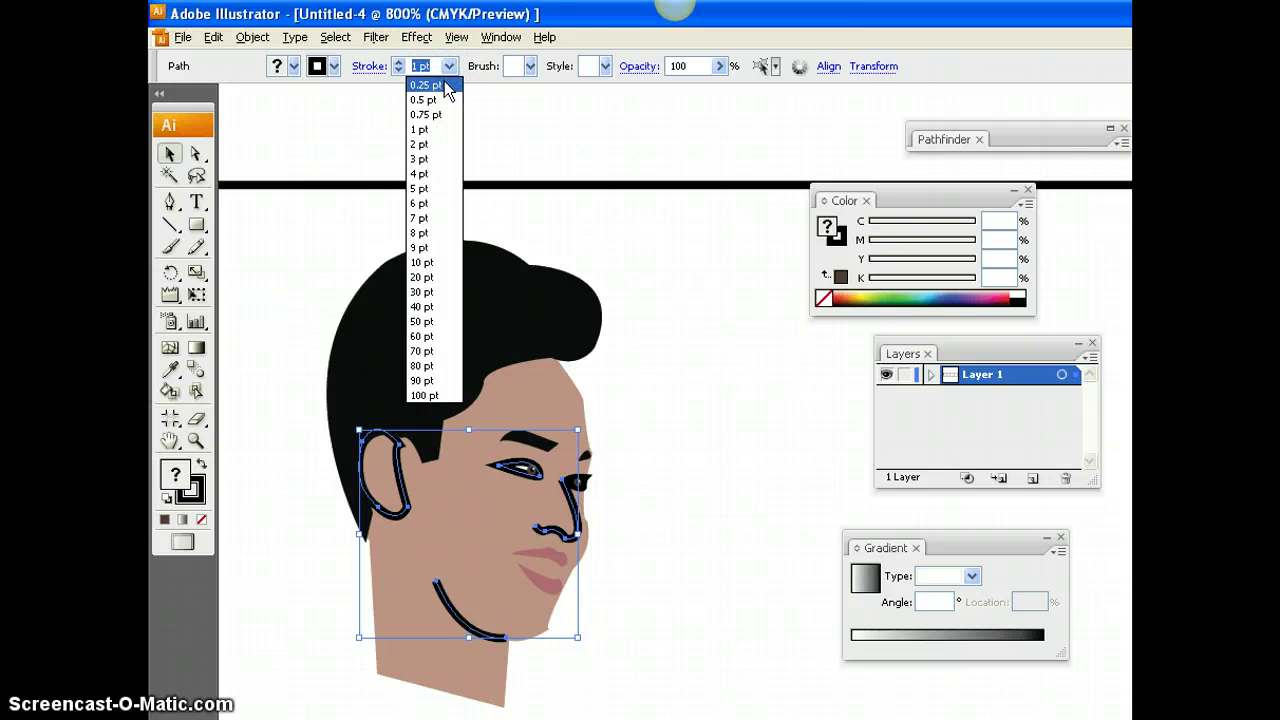
left_click(447, 86)
left_click(309, 220)
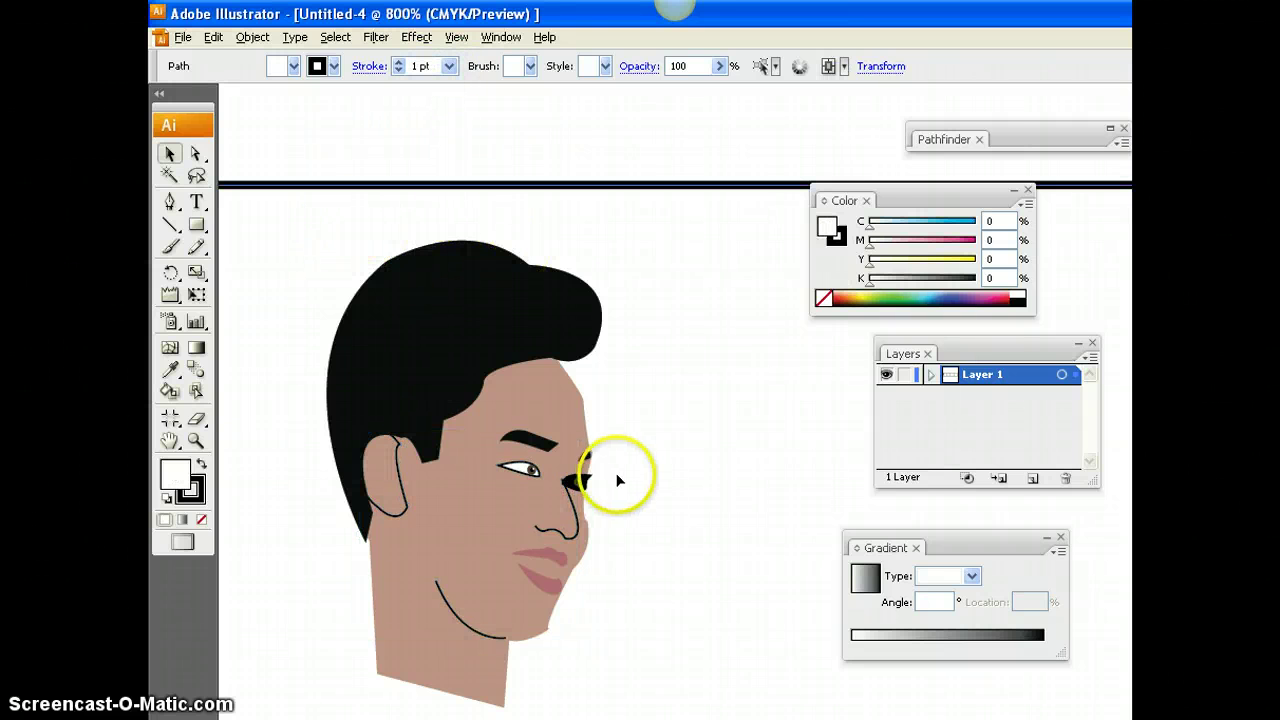
Step: Set the stroke weight of the farther eye's outline, at the face's edge, to 0.25 pt
left_click(589, 481)
left_click(589, 481)
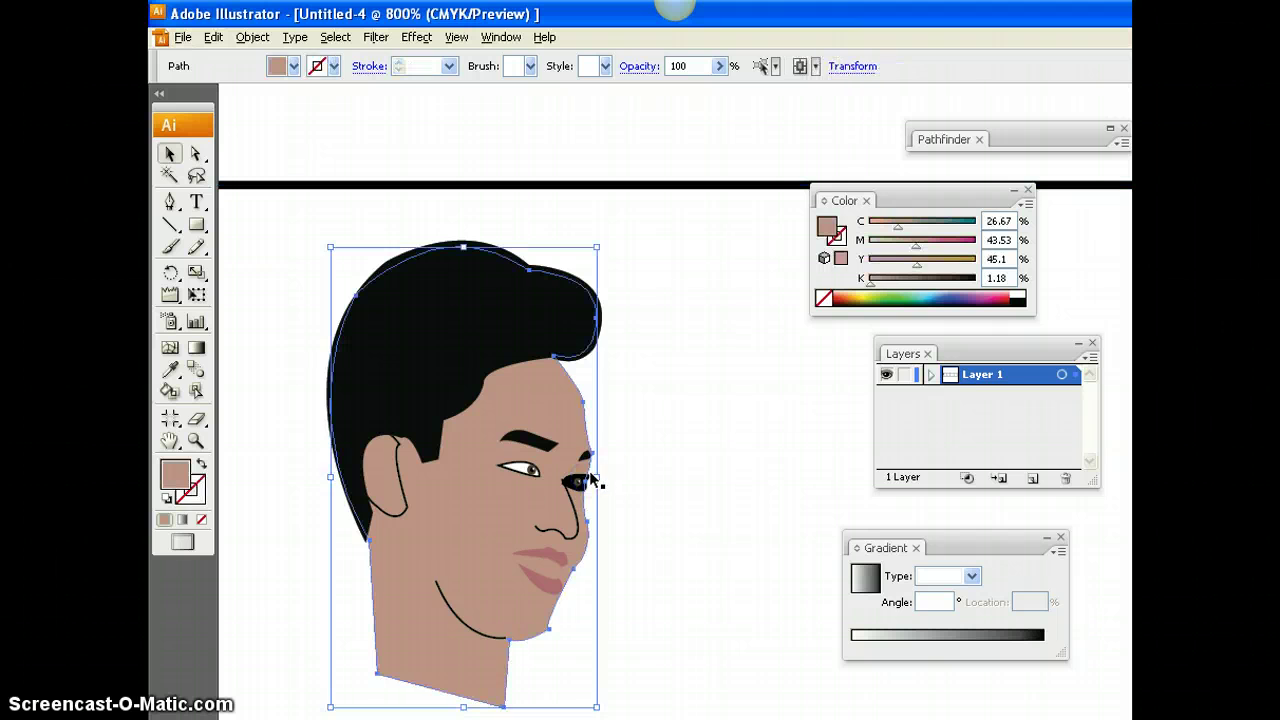
left_click(572, 484)
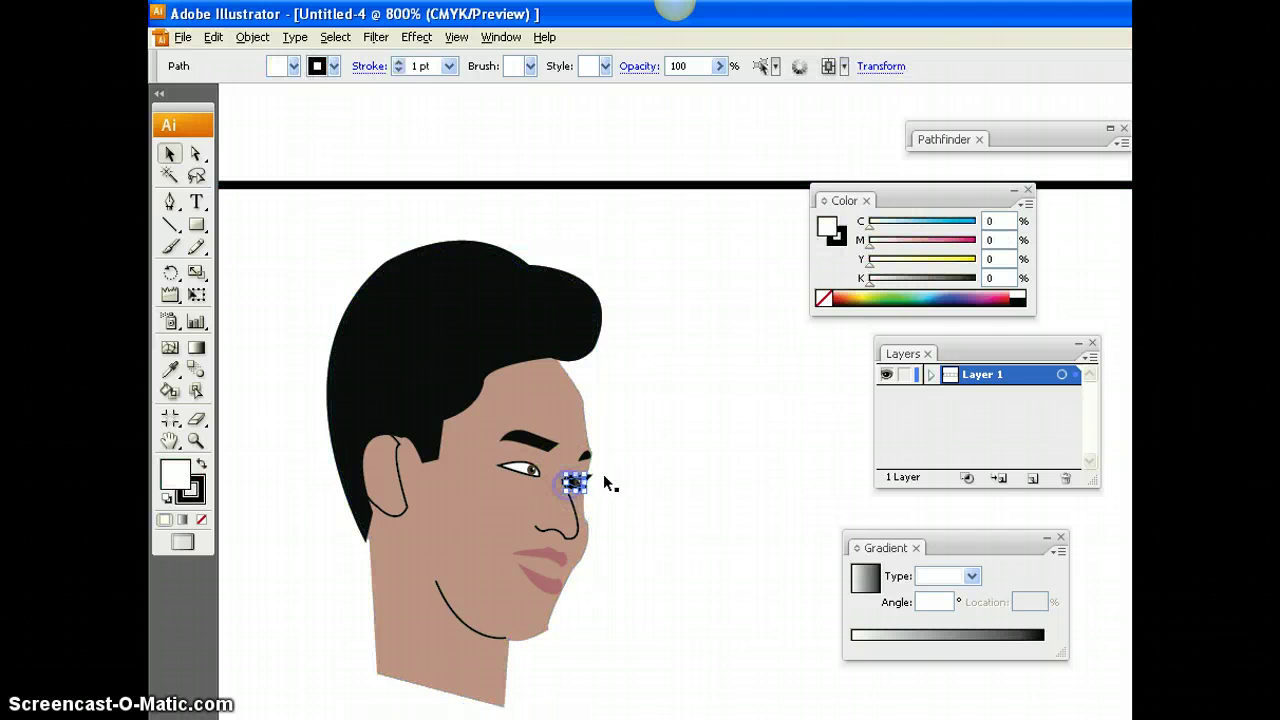
left_click(450, 68)
left_click(440, 86)
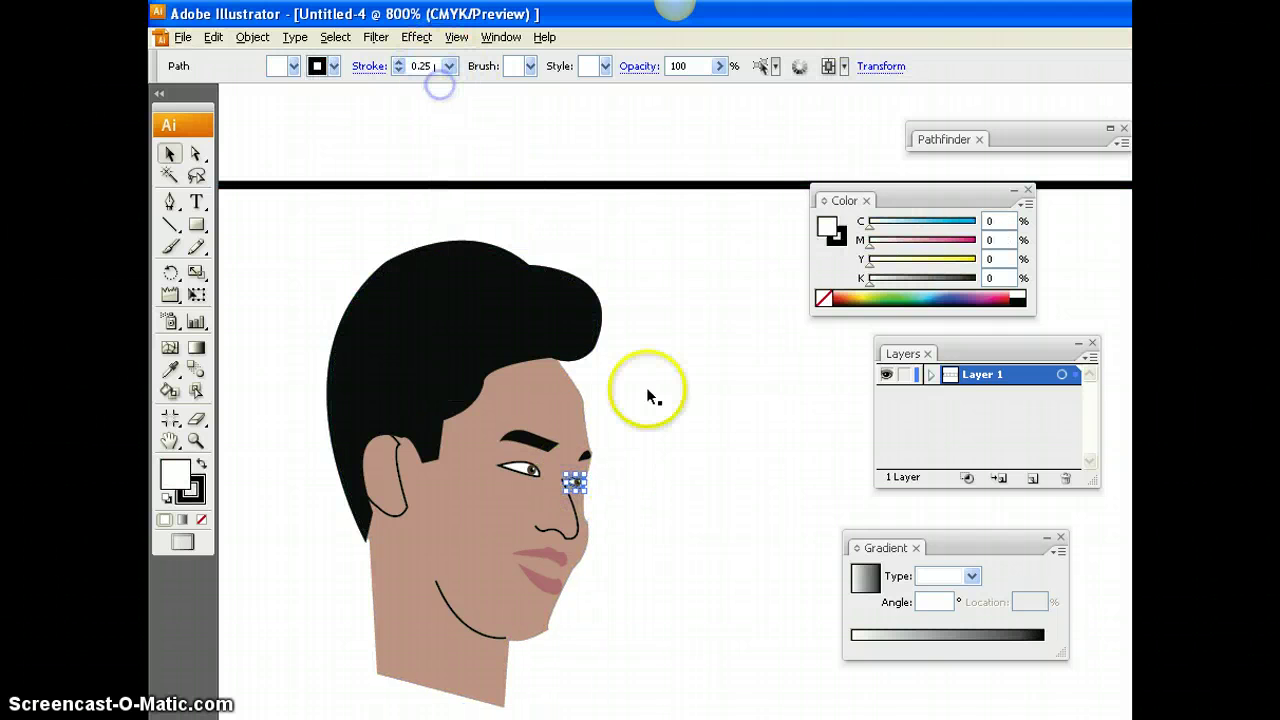
left_click(650, 390)
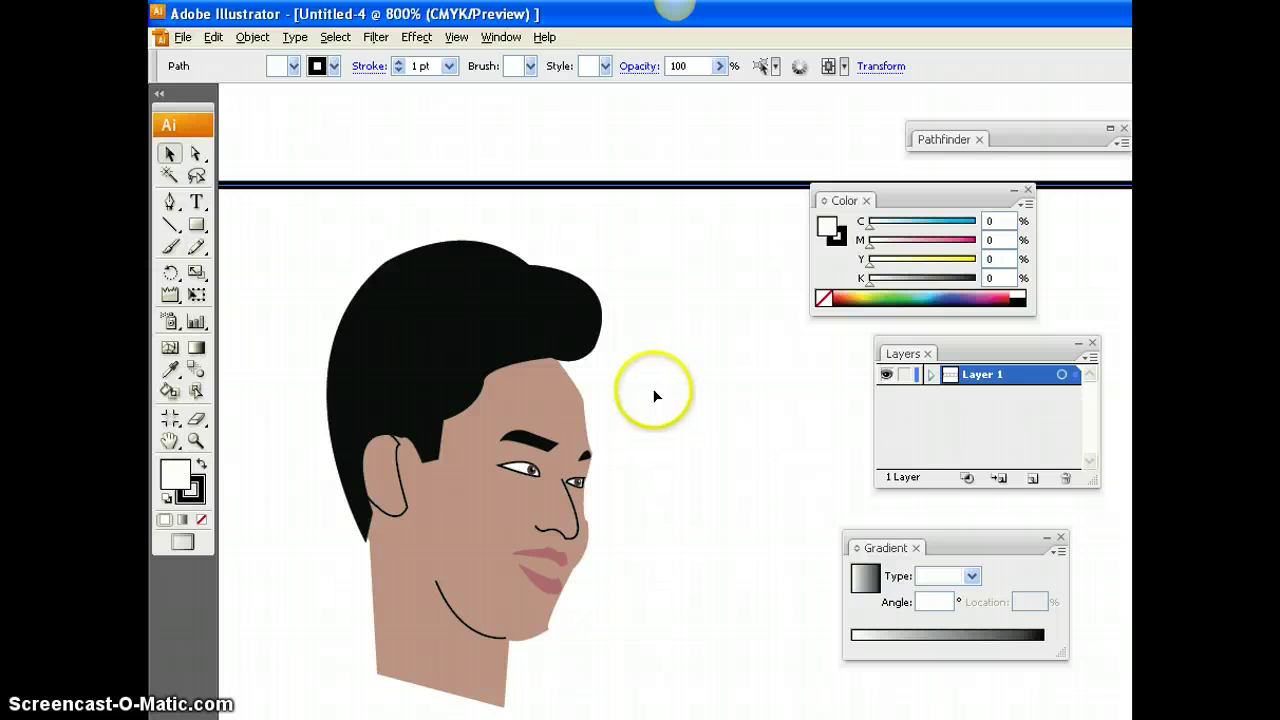
Step: Set the fill of the selected strip rectangle to none
key("ctrl+minus")
key("ctrl+minus")
key("ctrl+minus")
key("ctrl+minus")
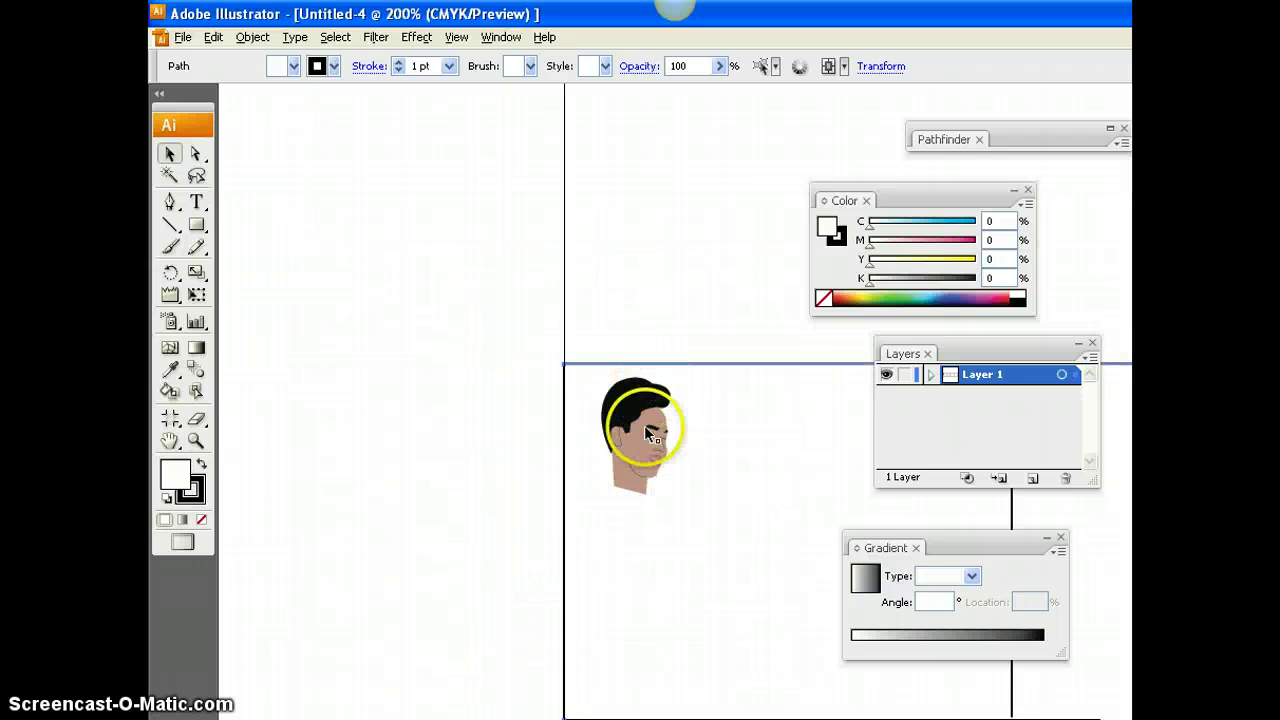
scroll(660, 490, "down", 3)
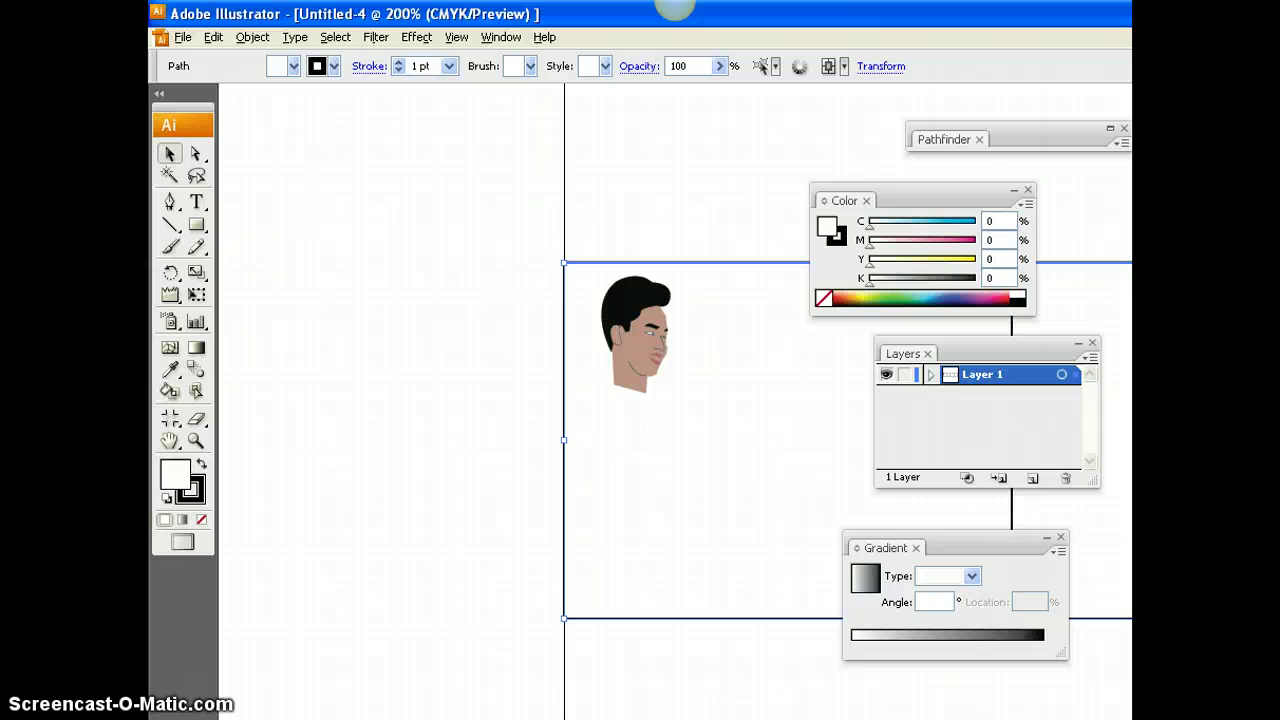
scroll(675, 400, "right", 2)
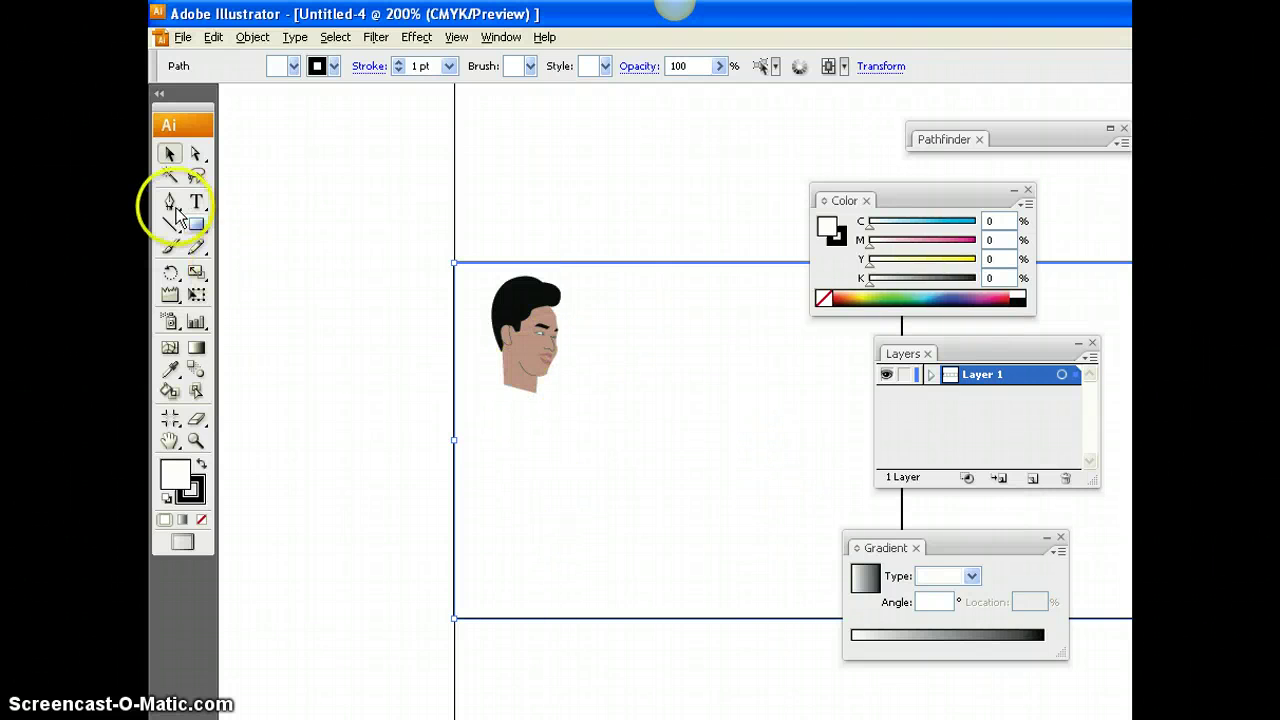
left_click(278, 67)
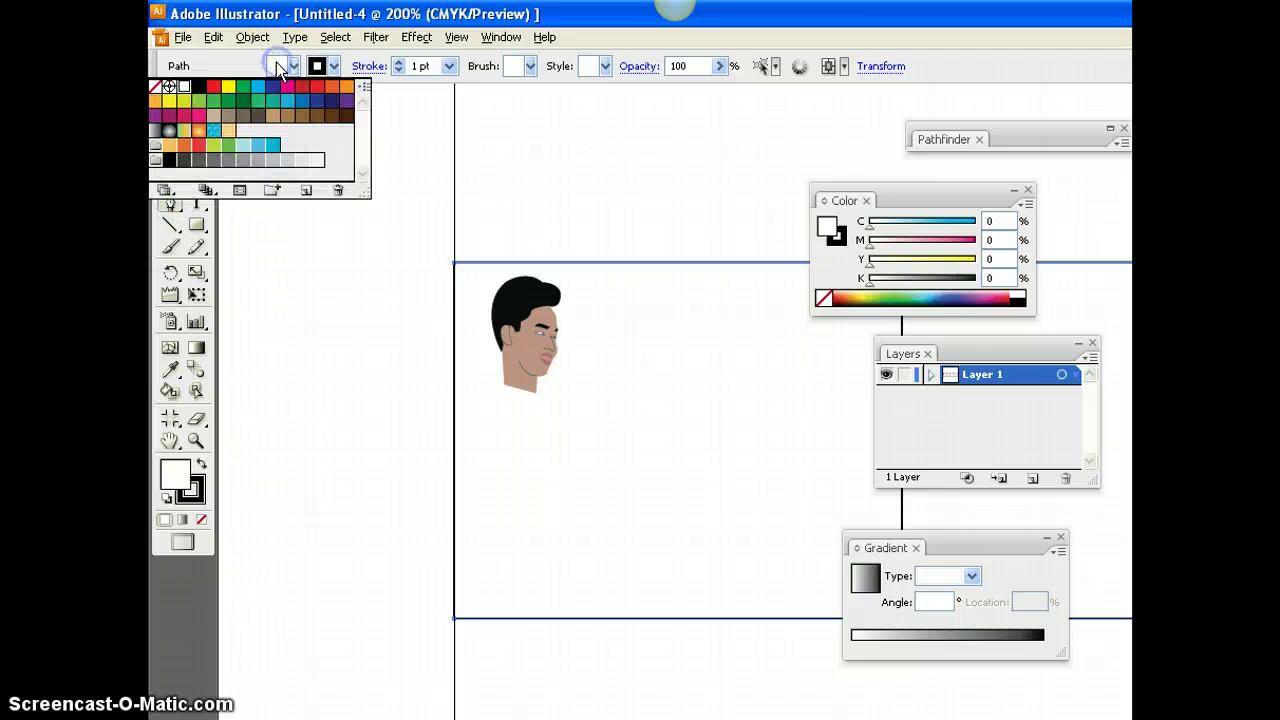
left_click(155, 87)
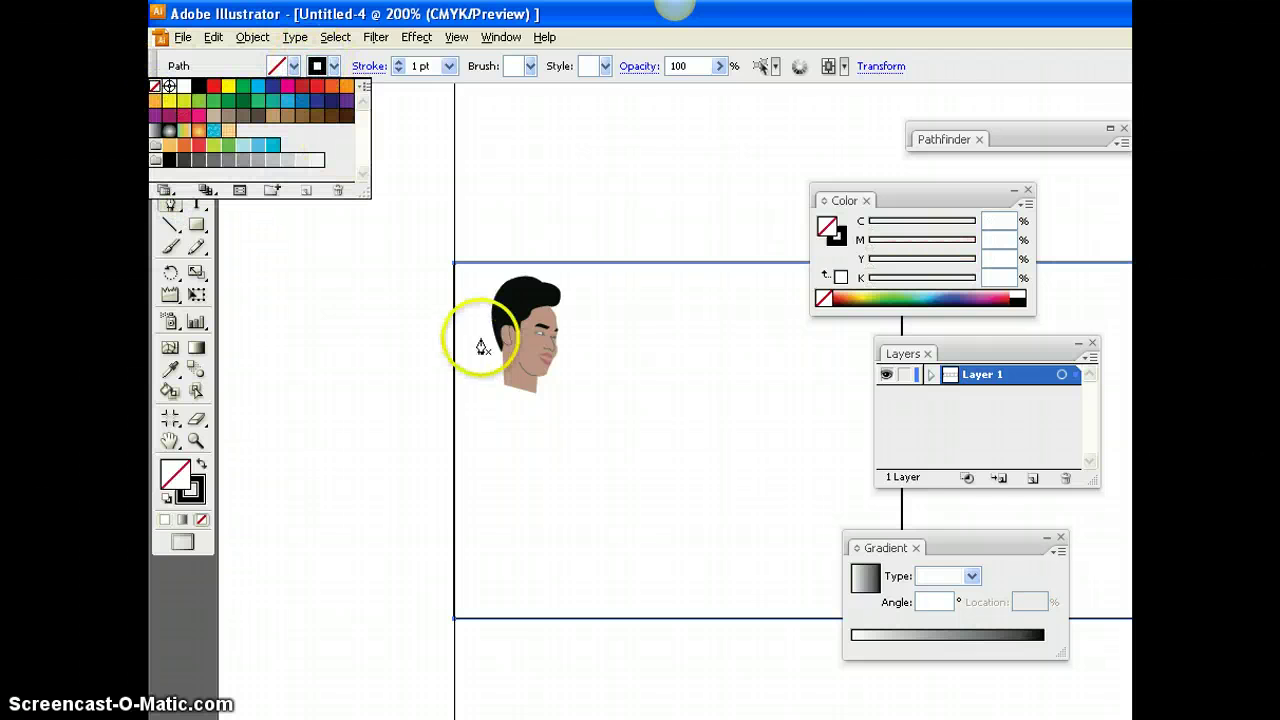
Step: Draw a closed, slightly curved torso outline below the neck with the Pen tool, using no fill and a 1 pt black stroke
left_click(537, 398)
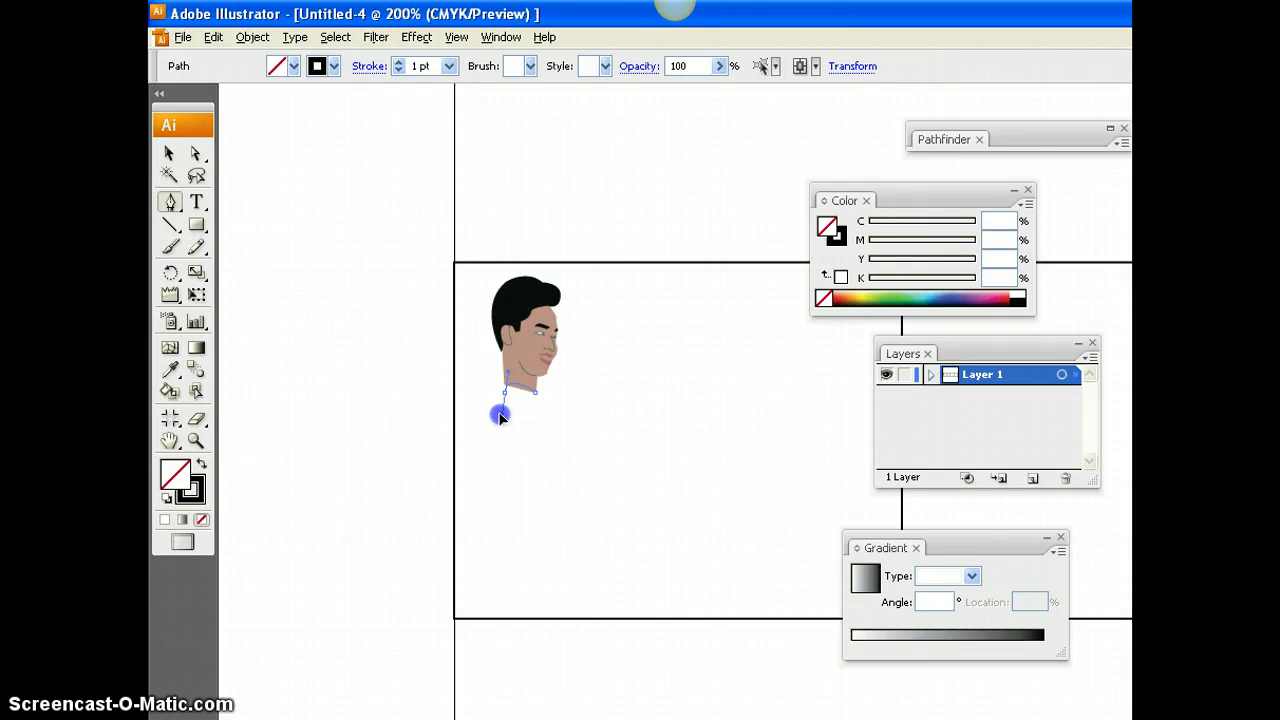
left_click_drag(500, 416, 505, 469)
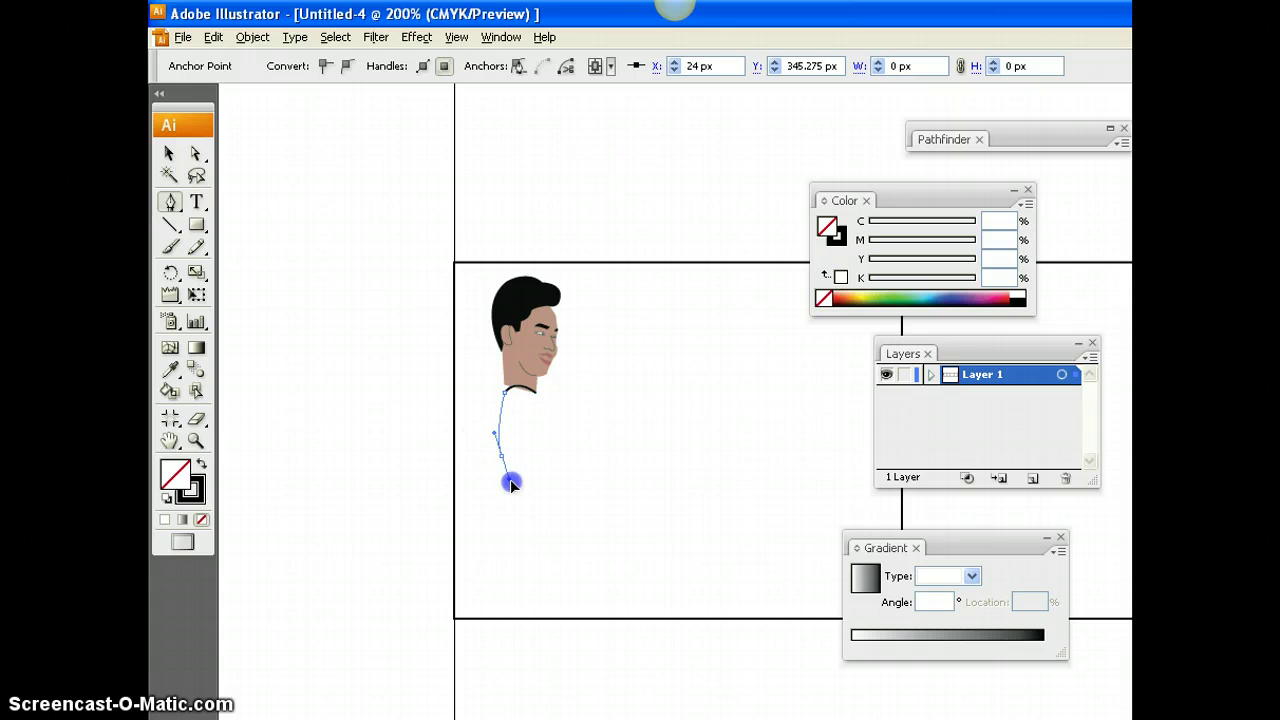
left_click_drag(499, 513, 558, 514)
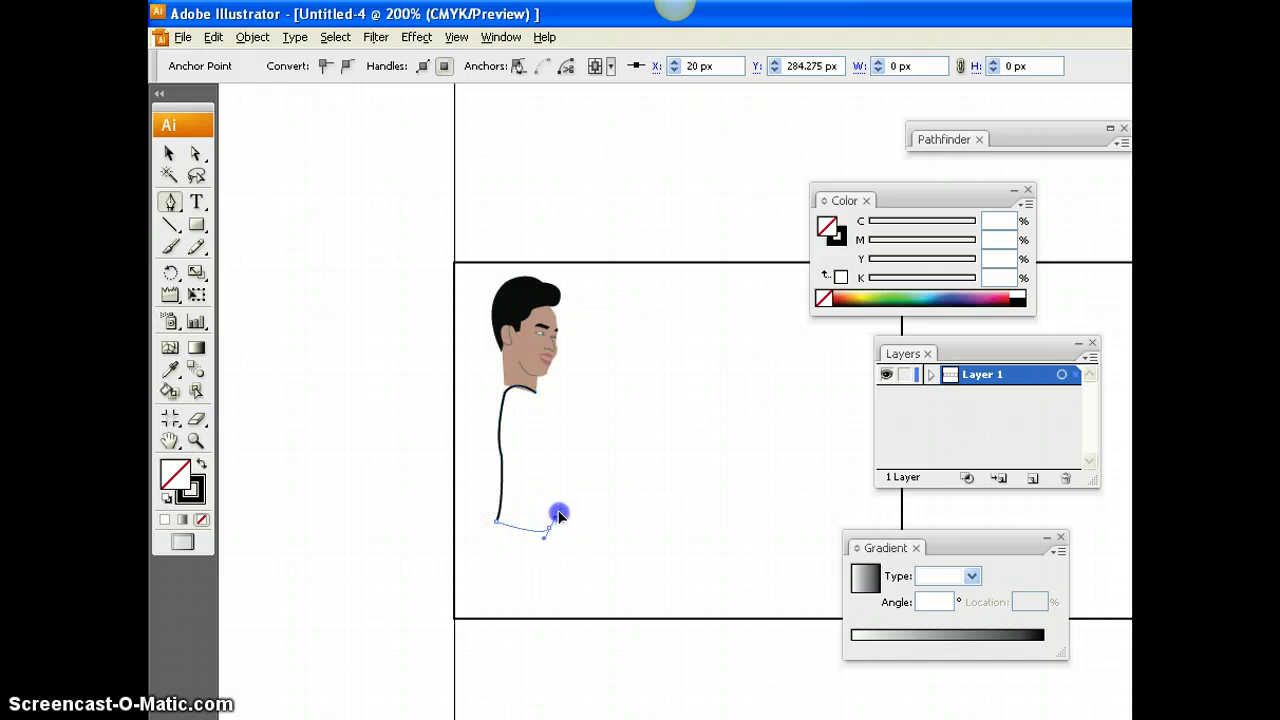
left_click(542, 453)
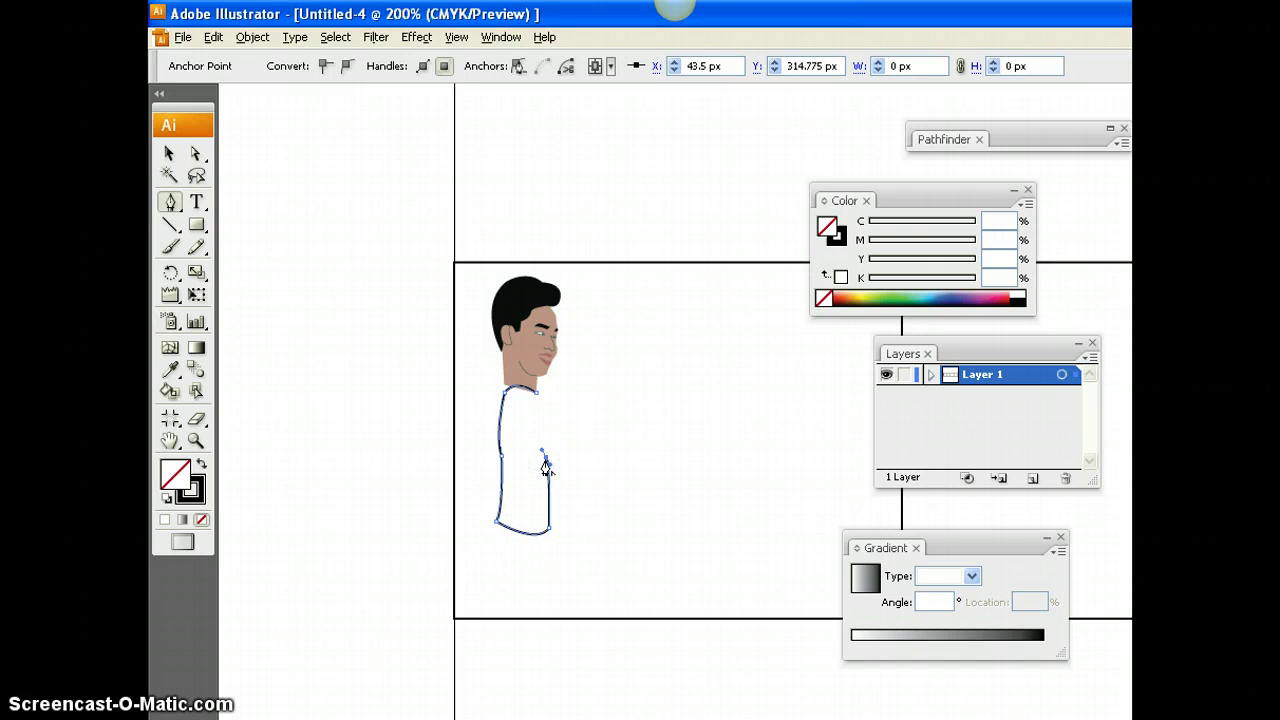
left_click(539, 391)
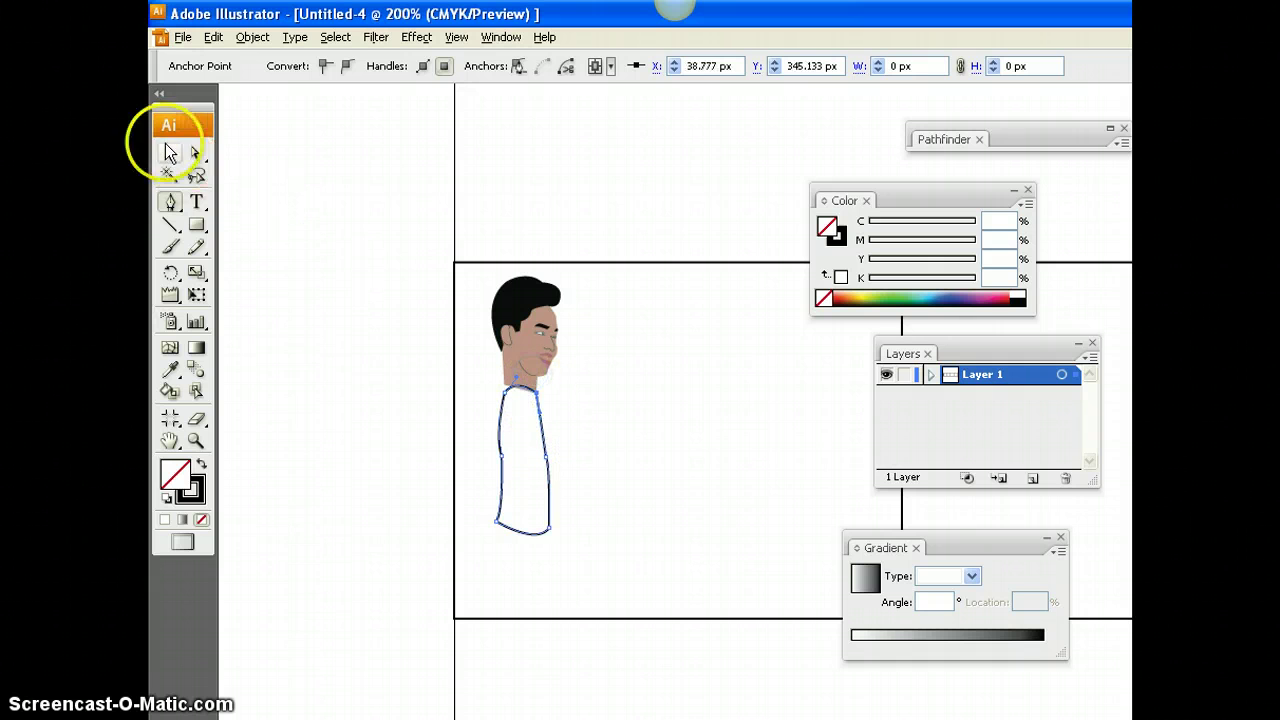
Step: Fill the torso shape with light blue (C 57.65, M 0, Y 3.14, K 0)
left_click(169, 153)
left_click(300, 283)
left_click(552, 478)
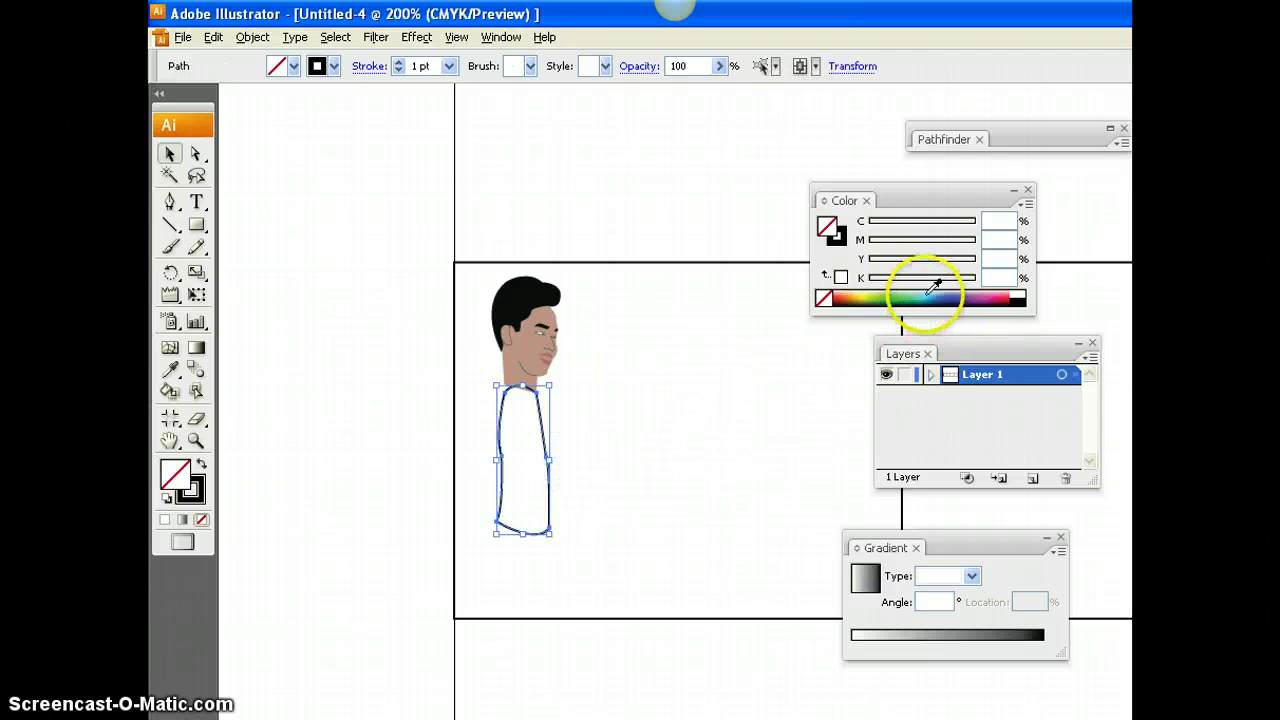
left_click(929, 295)
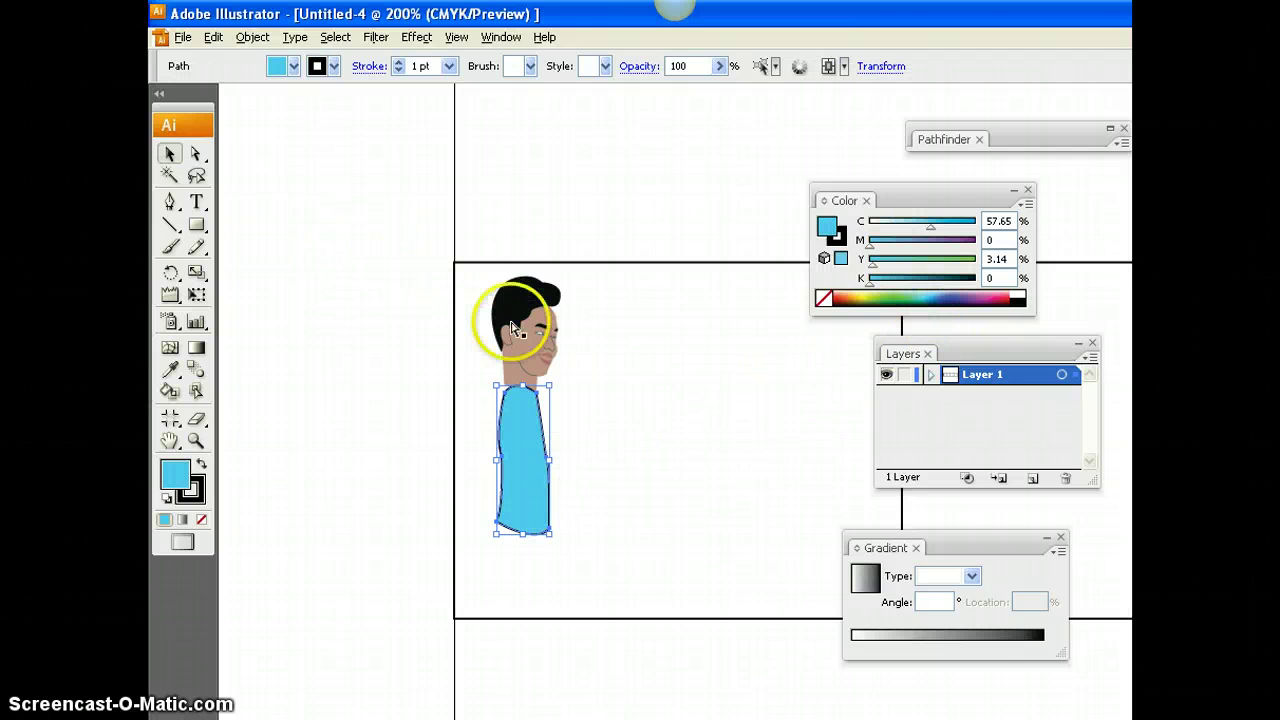
Step: Extend the back lower corner of the neck down to meet the torso's back shoulder corner using Direct Selection
key("ctrl+plus")
key("ctrl+plus")
key("ctrl+plus")
key("ctrl+plus")
key("ctrl+plus")
scroll(640, 400, "right", 10)
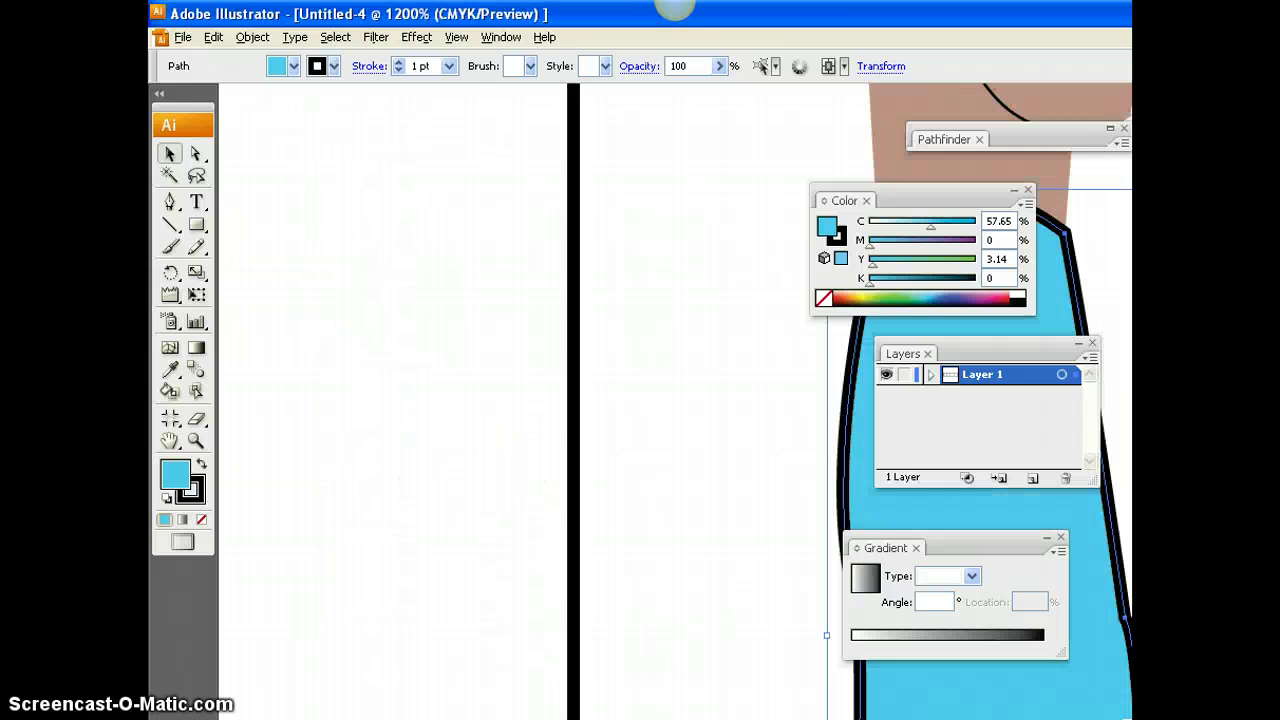
scroll(640, 400, "left", 5)
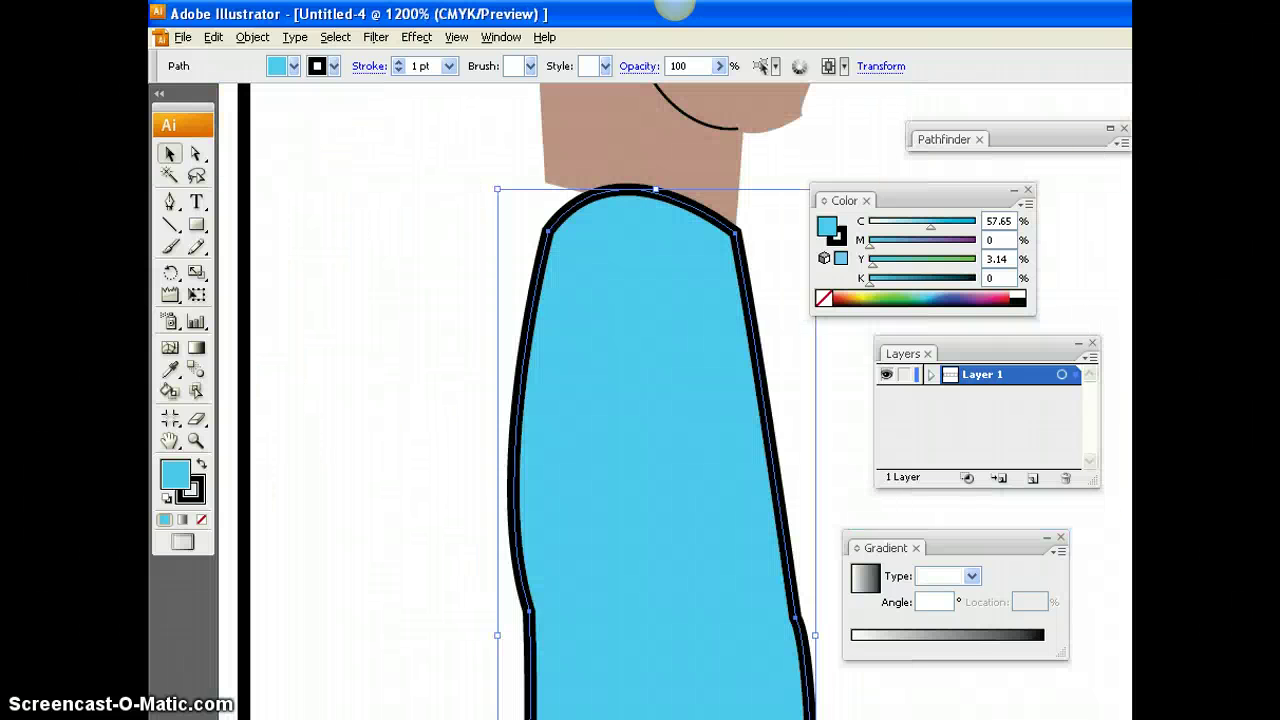
scroll(714, 601, "up", 6)
left_click(197, 156)
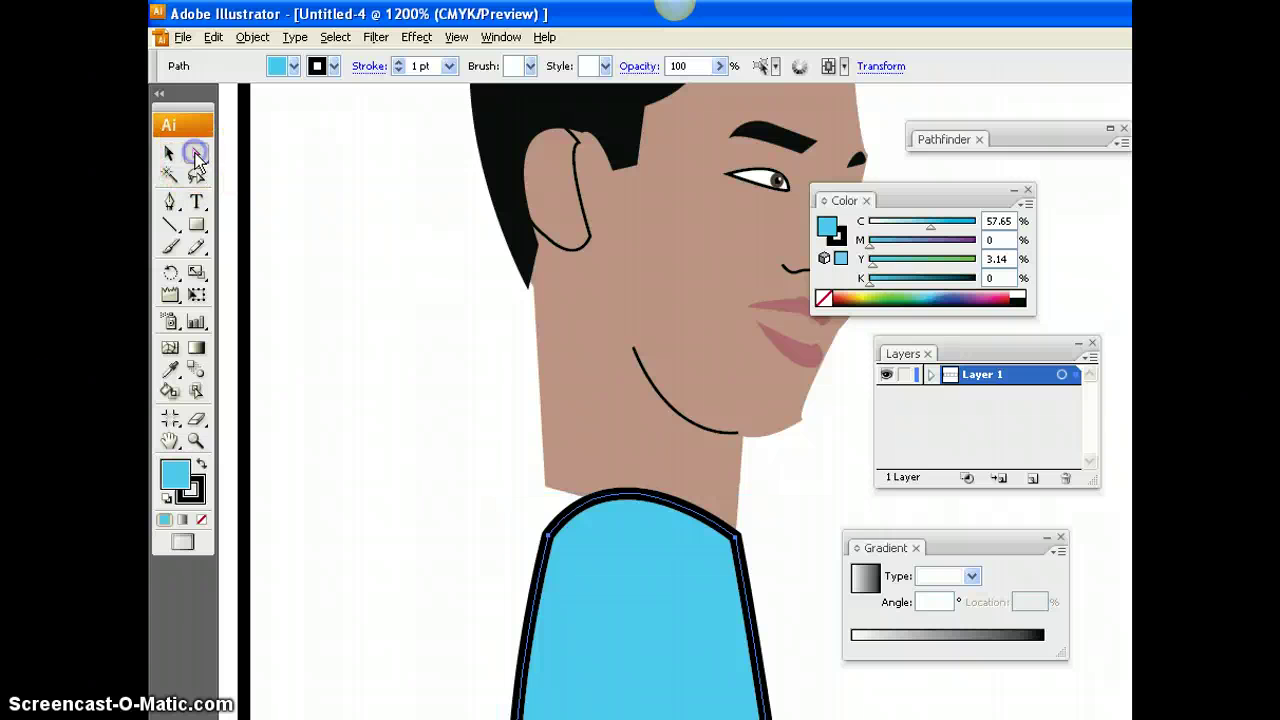
left_click(549, 492)
left_click_drag(545, 490, 570, 533)
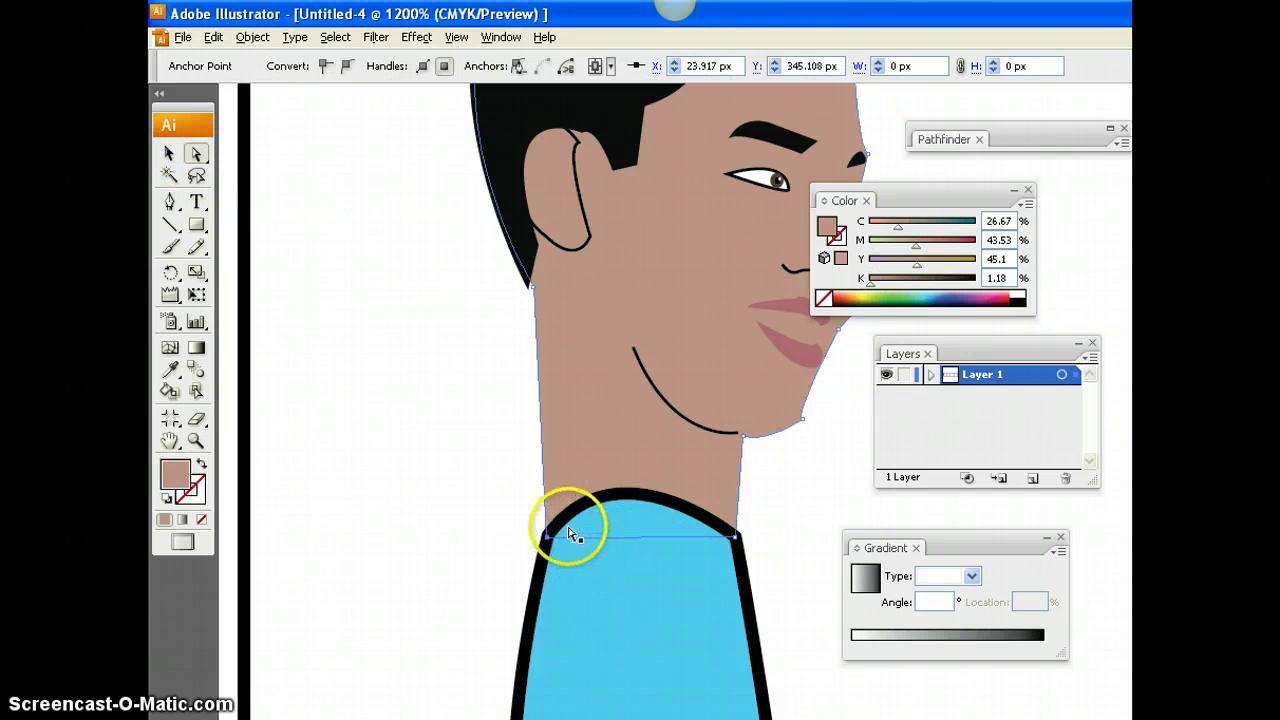
Step: Move the blue torso slightly up so that its rounded neckline overlaps the base of the neck
key("ctrl+minus")
key("ctrl+minus")
key("ctrl+minus")
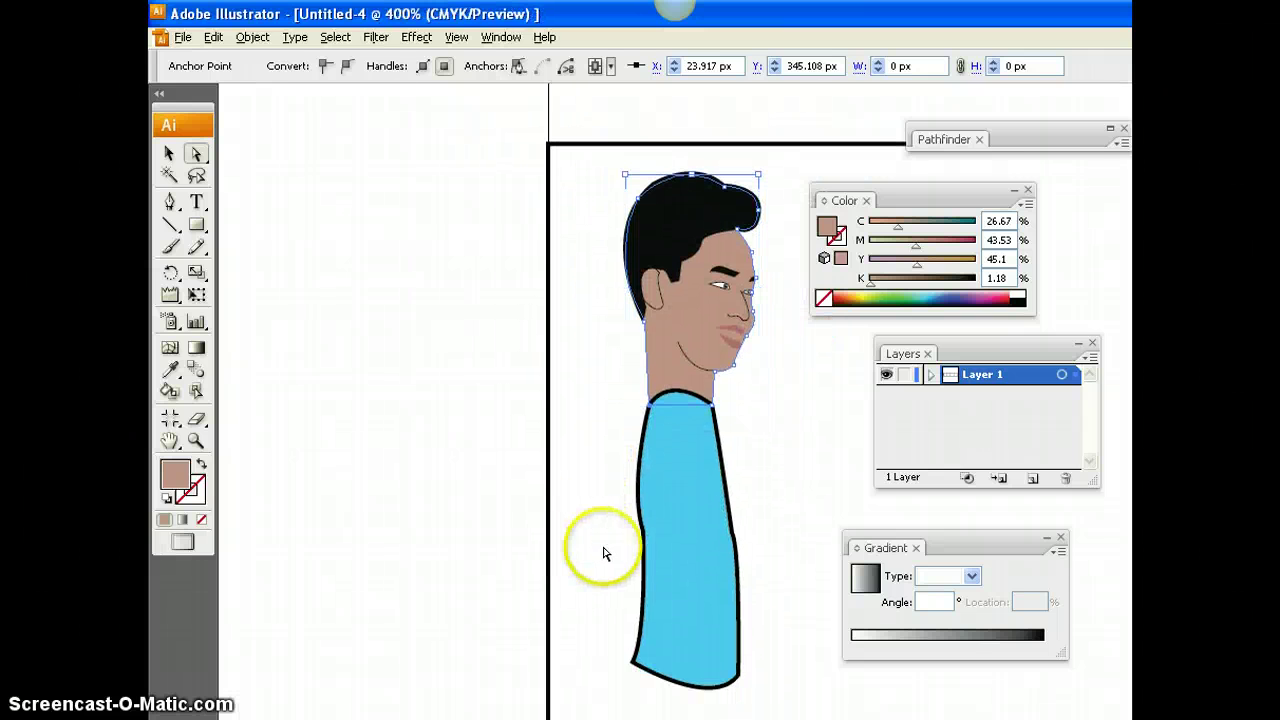
mouse_move(697, 541)
left_mouse_down()
mouse_move(697, 516)
mouse_move(700, 537)
left_mouse_up()
left_click(571, 477)
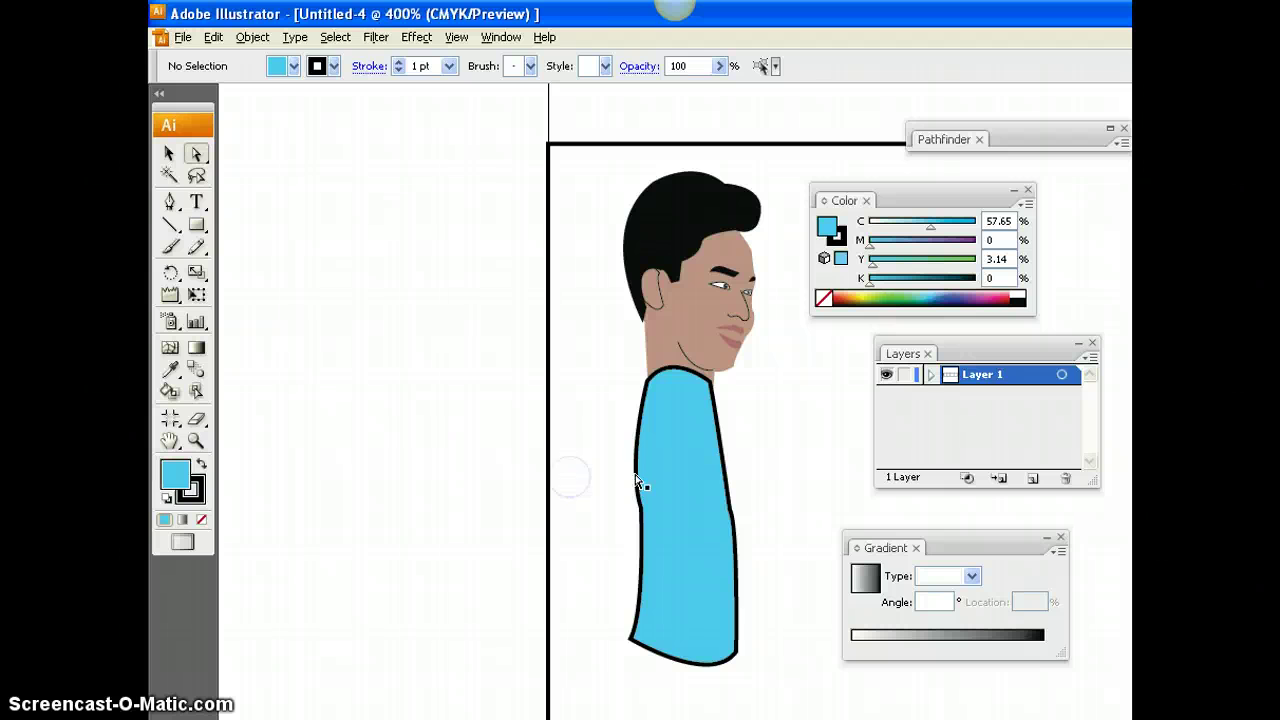
left_click(637, 477)
left_click(590, 449)
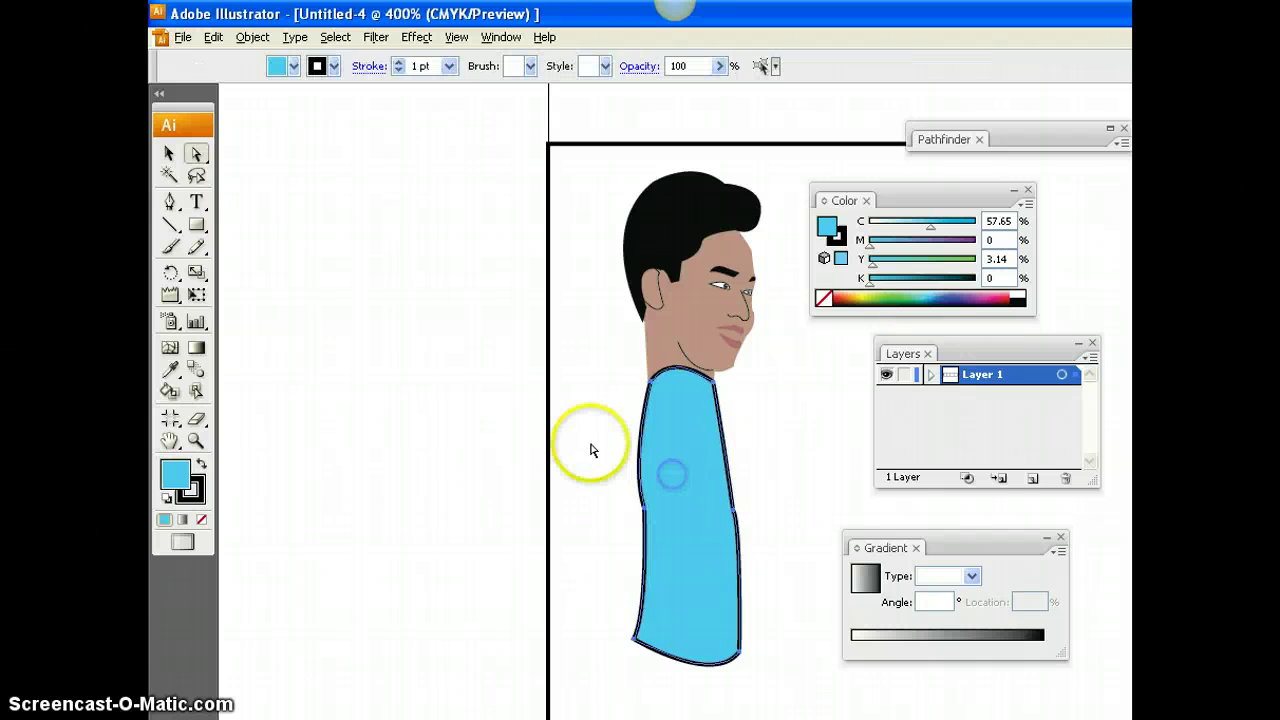
left_click(690, 474)
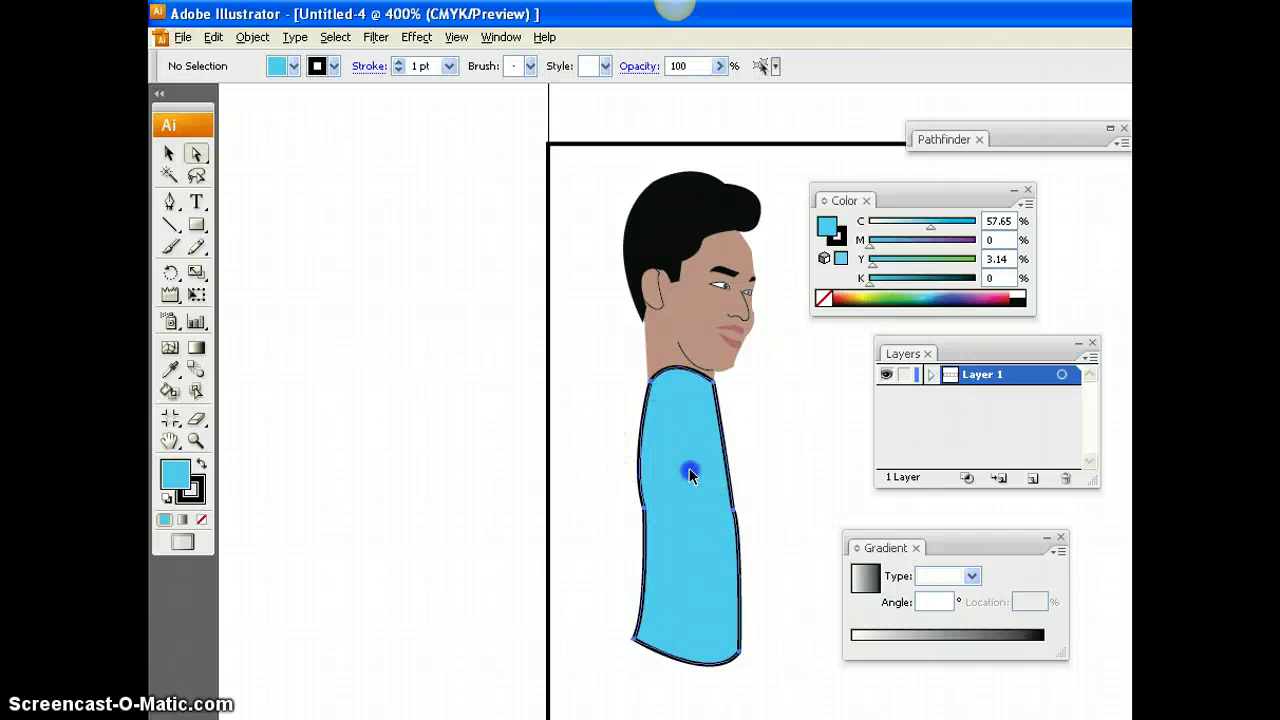
left_click(615, 455)
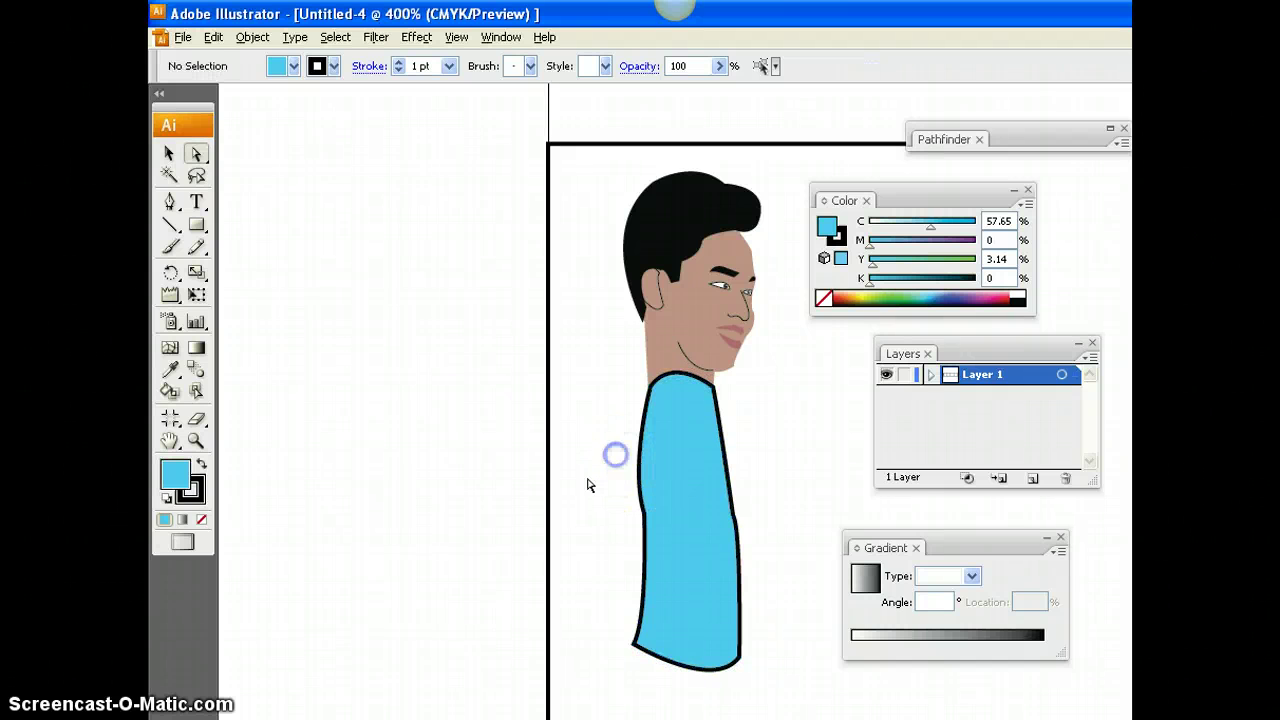
Step: Lower the torso's front neckline anchor to about Y 346.5 px and shift the back neckline anchor slightly outward
key("ctrl+equal")
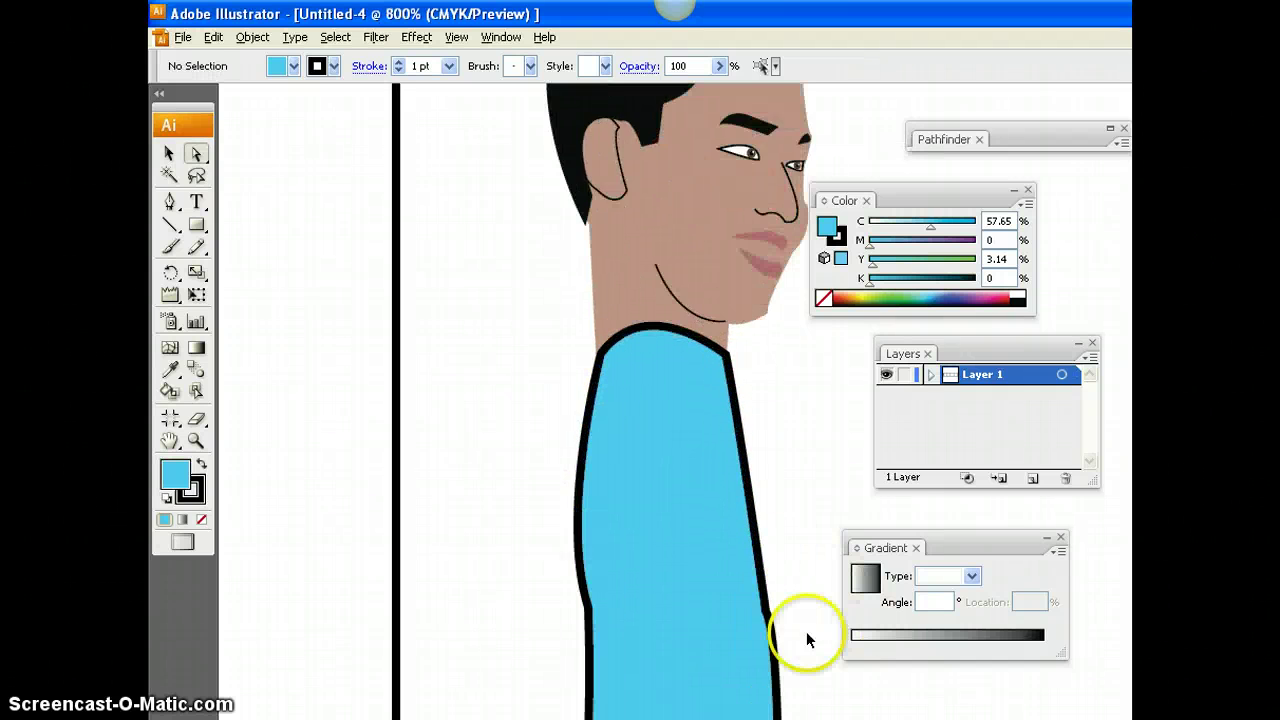
key("ctrl+equal")
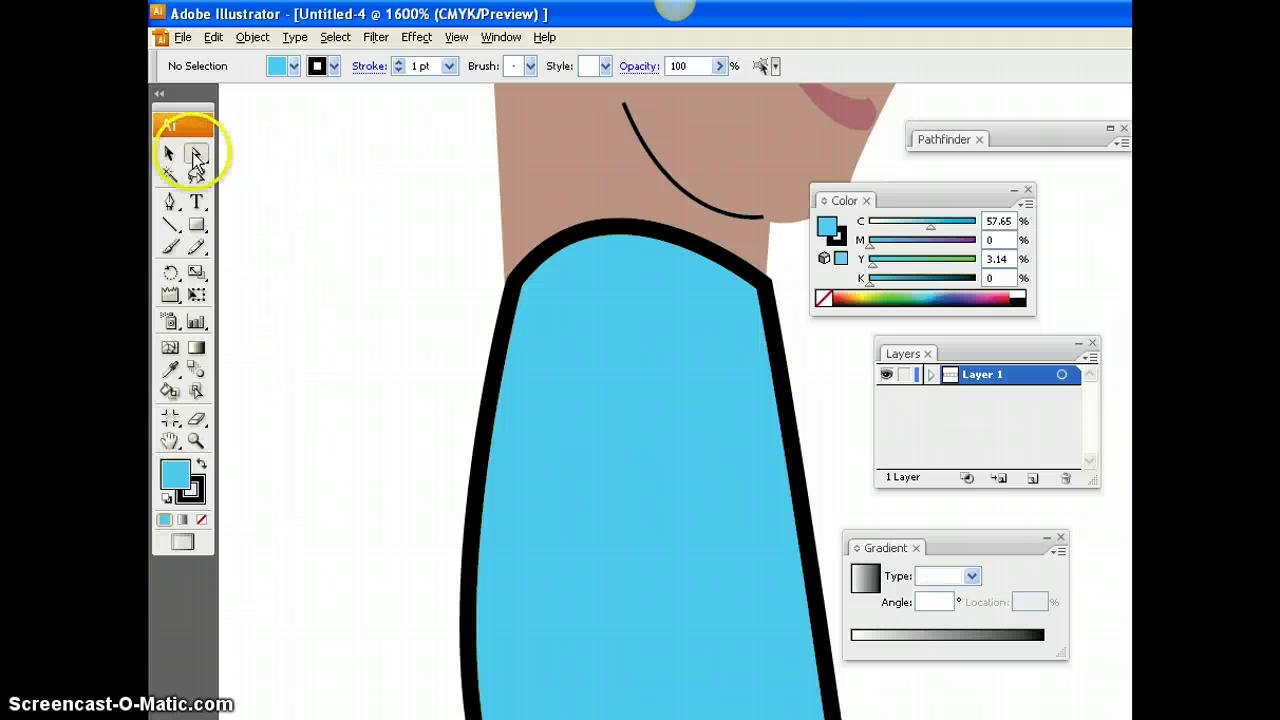
left_click(760, 289)
left_click(764, 289)
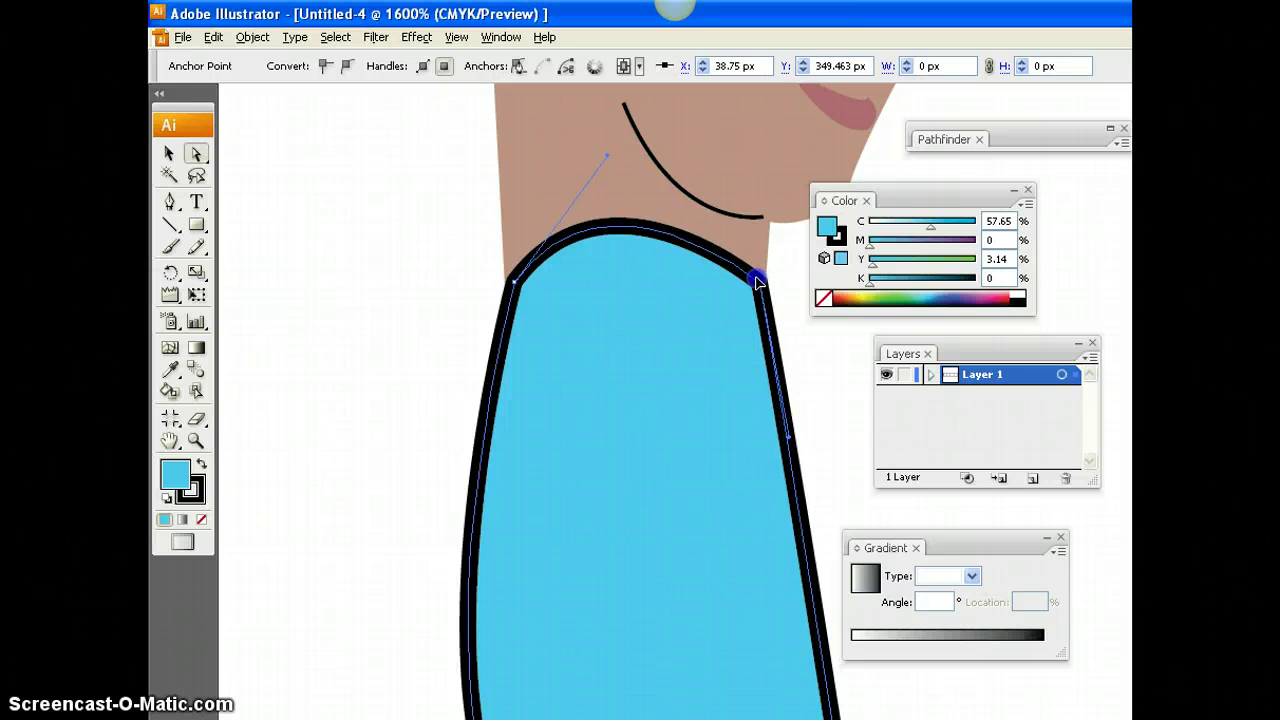
left_click_drag(756, 278, 755, 336)
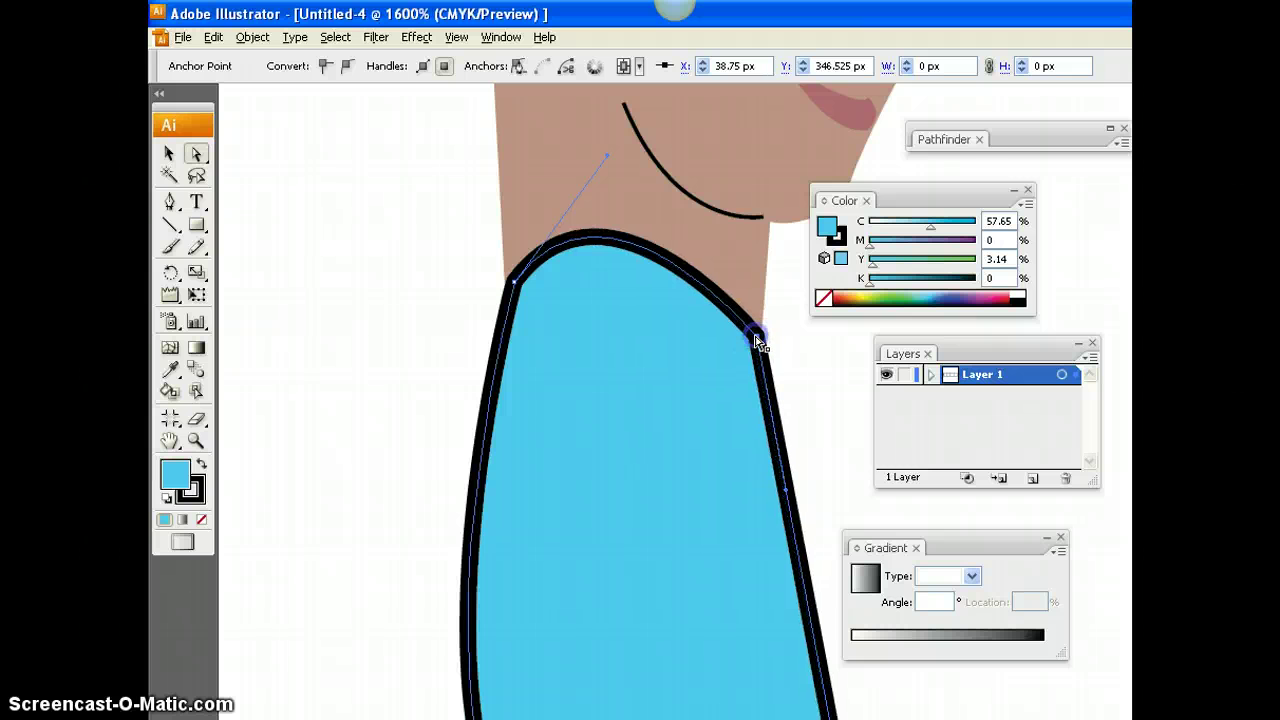
left_click(515, 282)
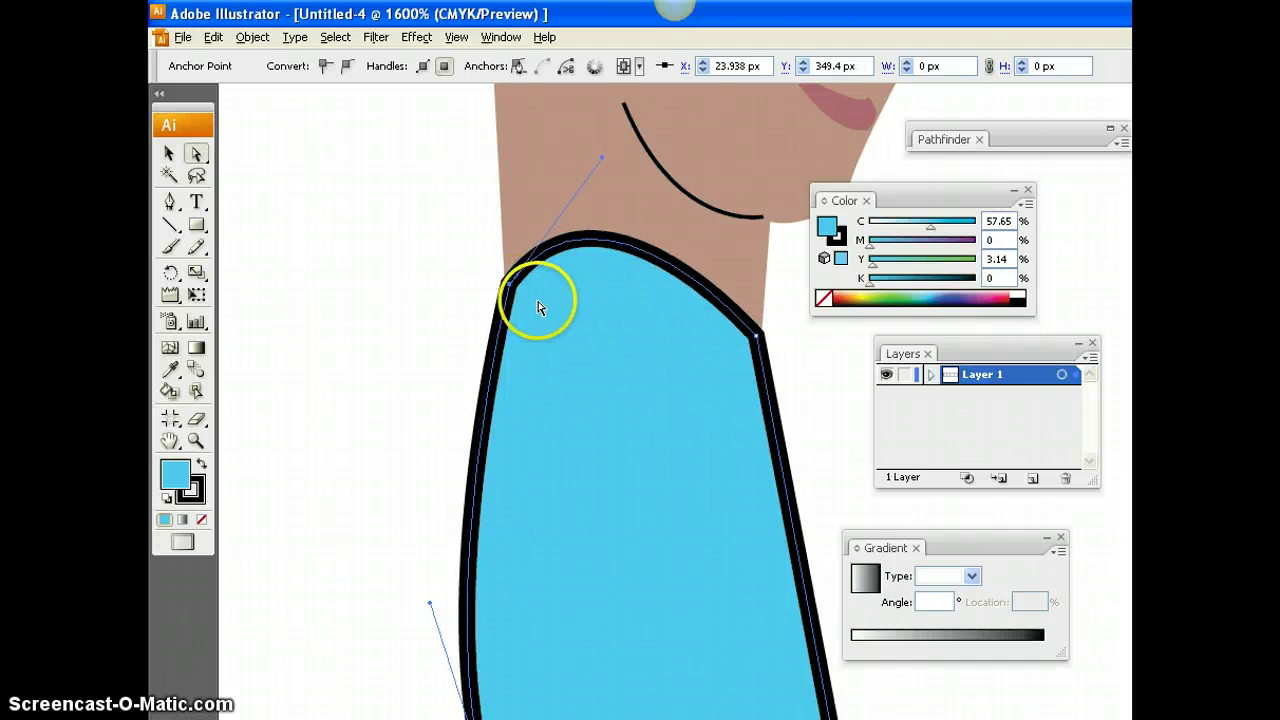
key("ctrl+minus")
key("ctrl+minus")
key("ctrl+minus")
key("ctrl+minus")
key("ctrl+minus")
left_click(550, 355)
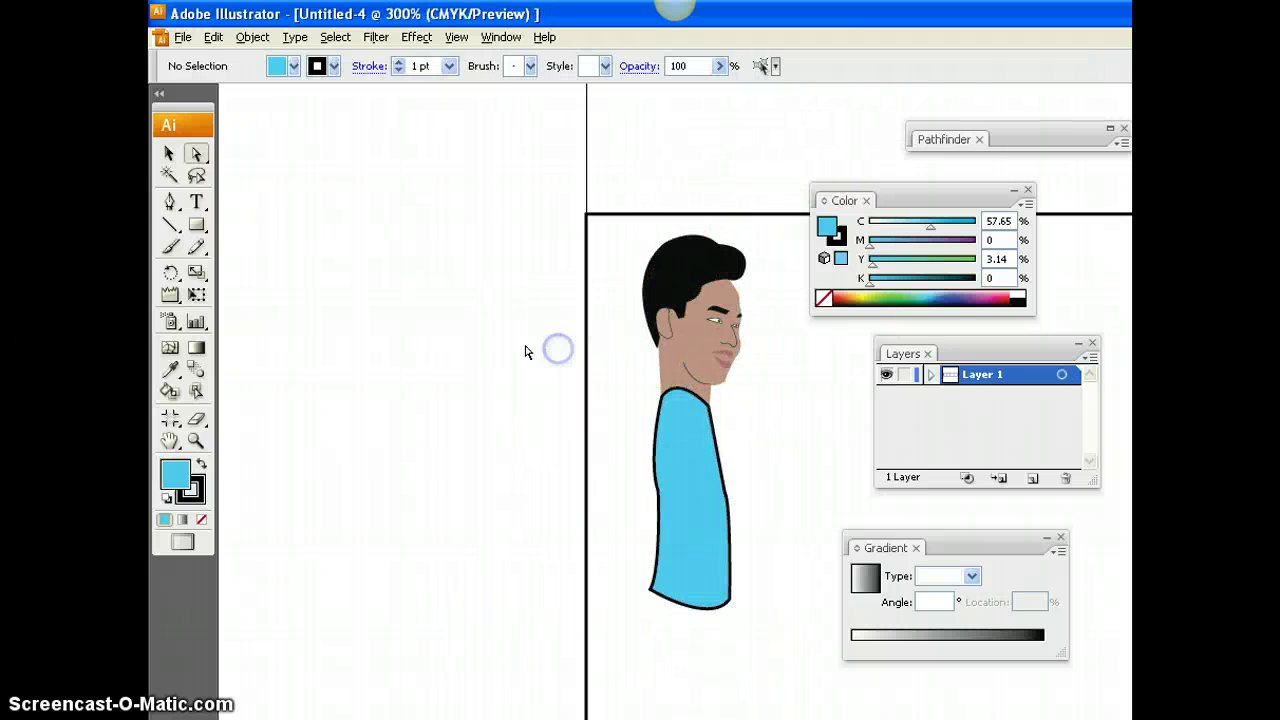
Step: Draw a closed bent arm outline from the shoulder to a raised wrist with the Pen tool, using no fill and a 1 pt black stroke
scroll(709, 486, "down", 3)
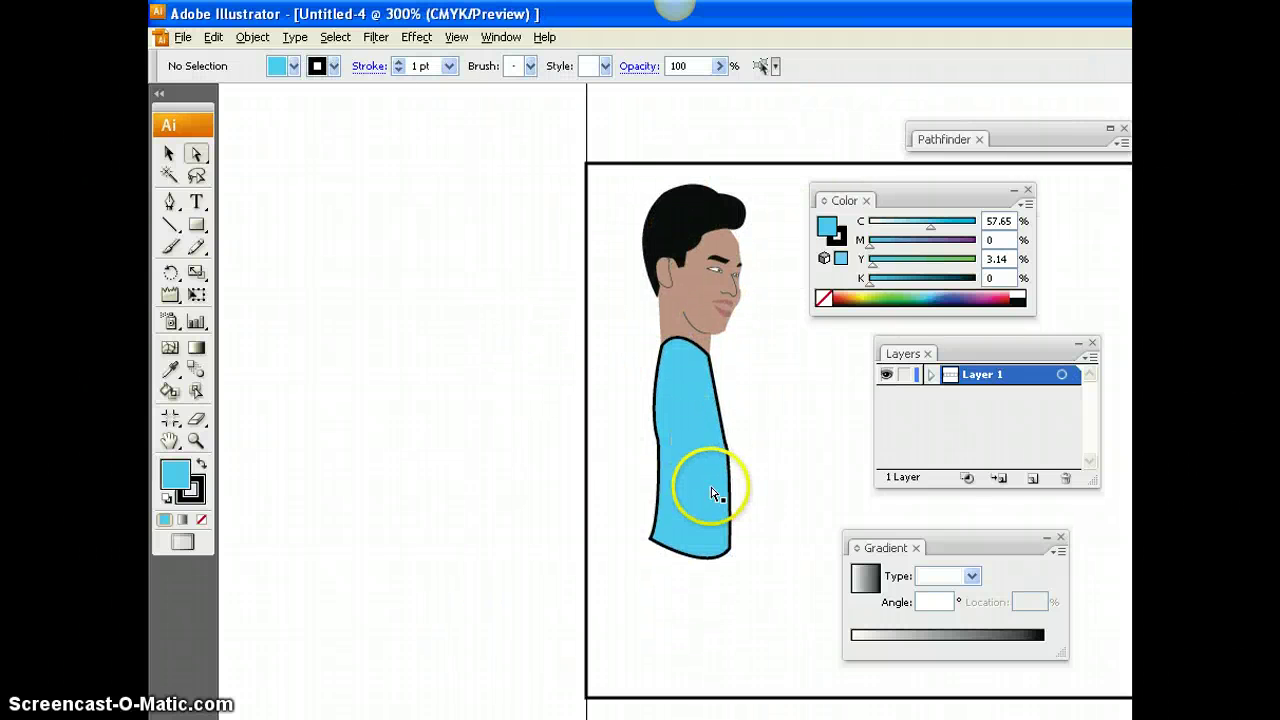
left_click(175, 203)
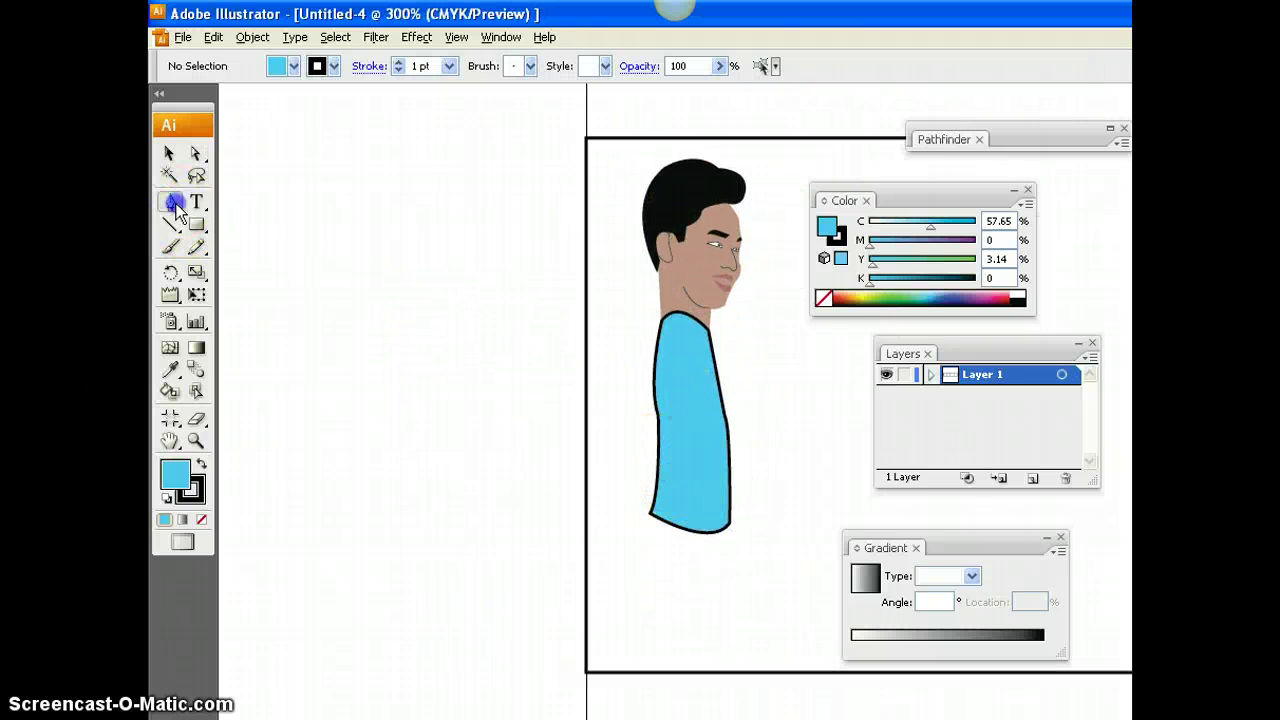
left_click(280, 66)
left_click(155, 86)
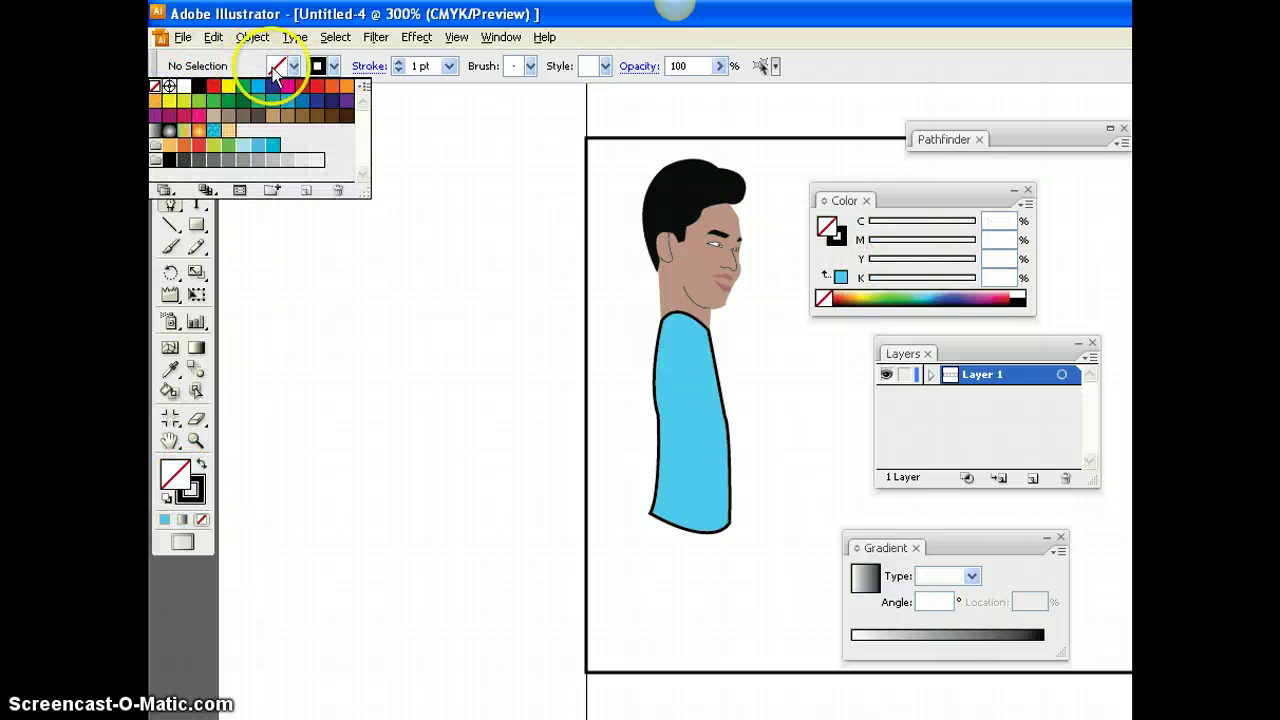
left_click(676, 346)
left_click(698, 384)
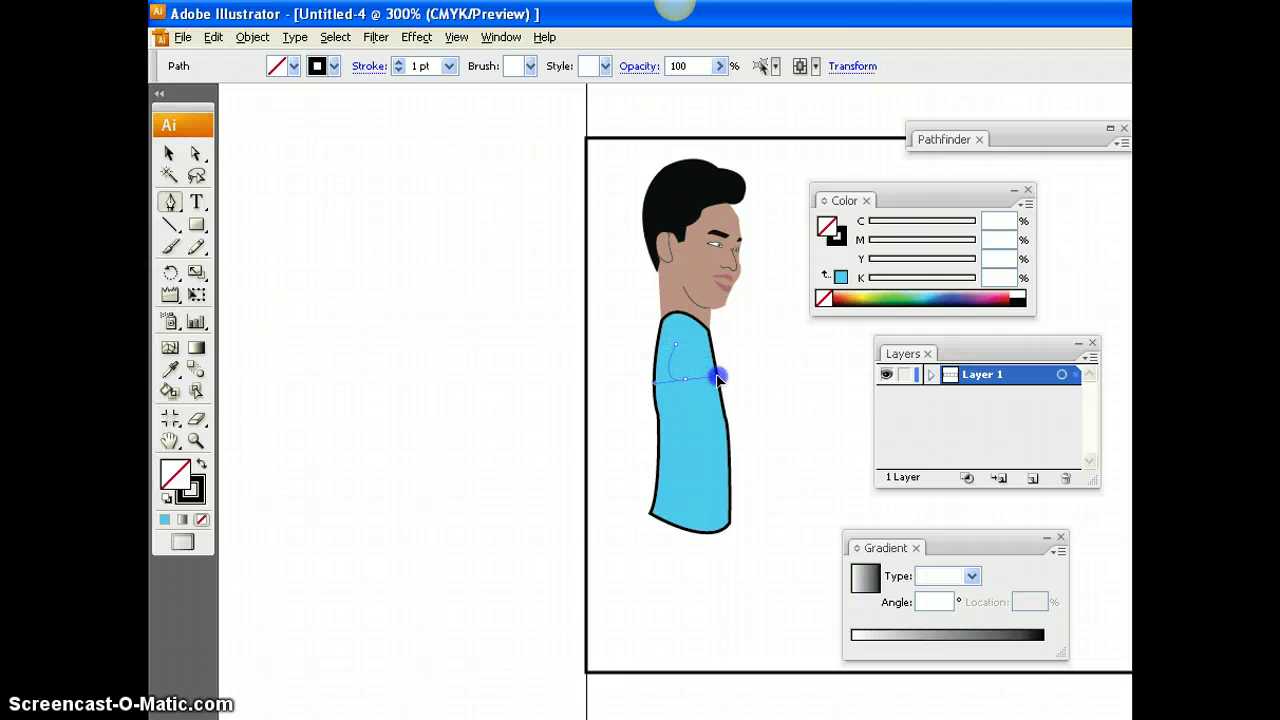
left_click_drag(714, 389, 821, 361)
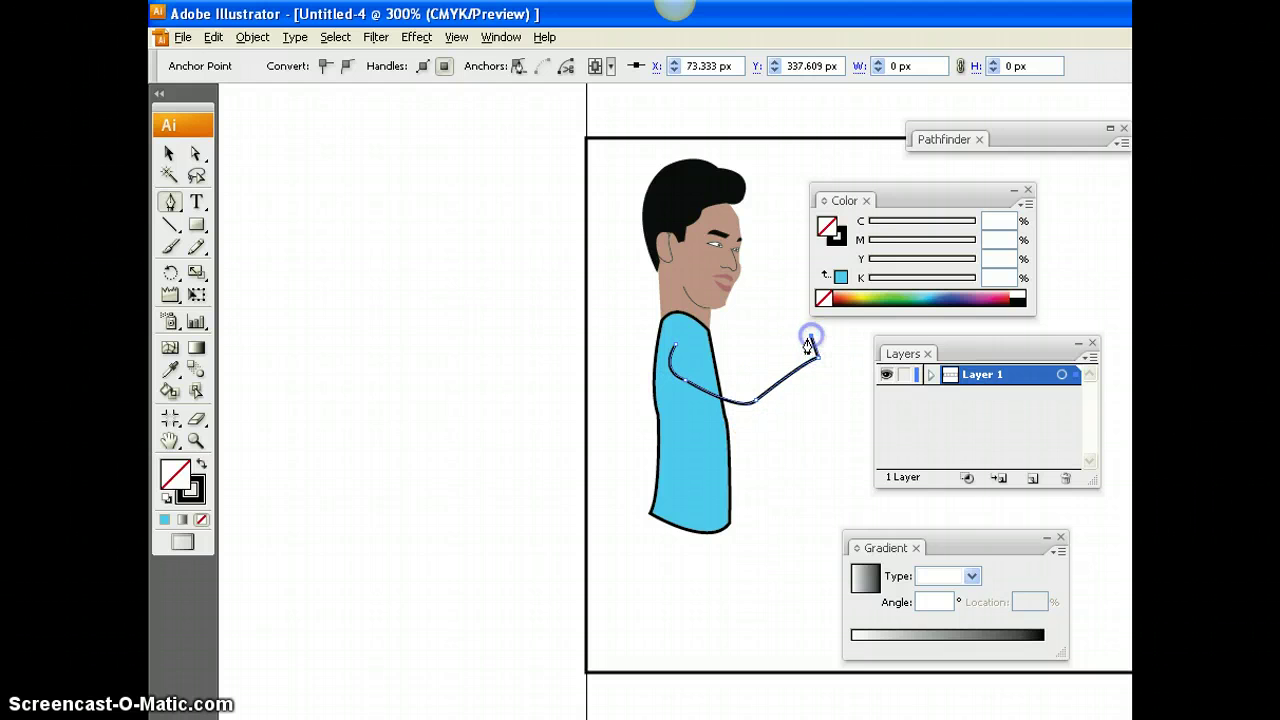
left_click_drag(811, 336, 747, 378)
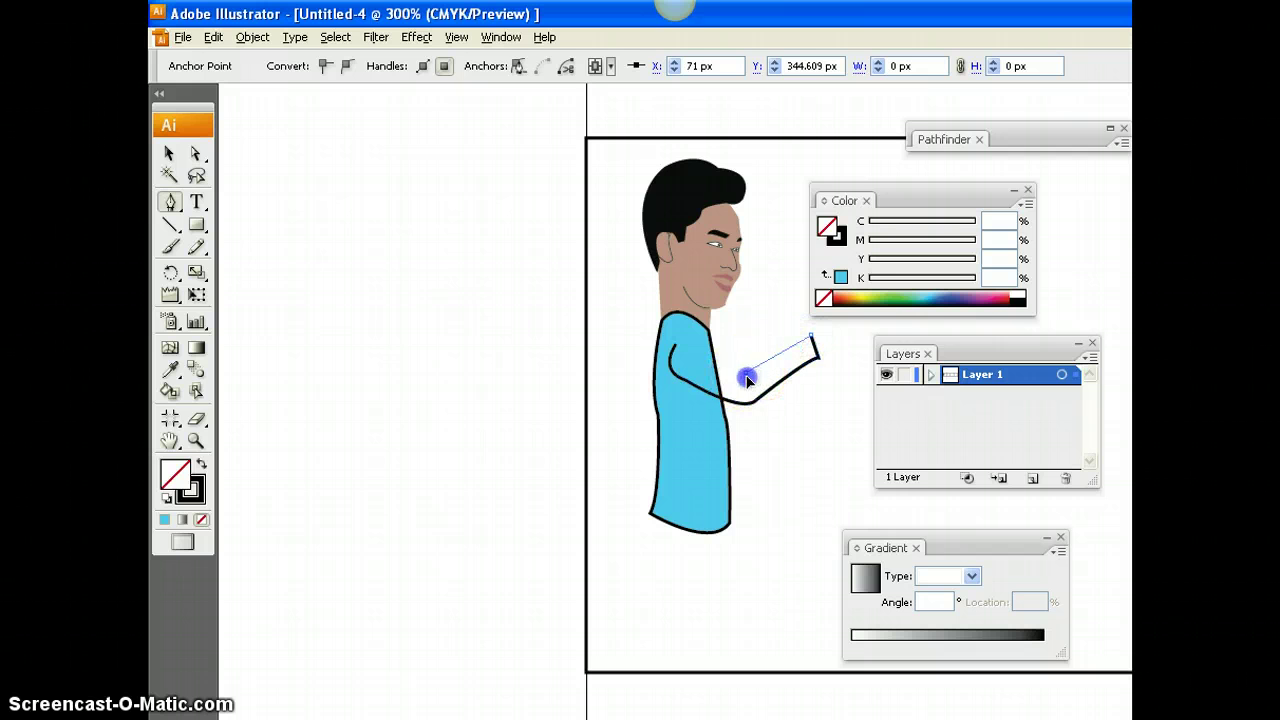
left_click(677, 350)
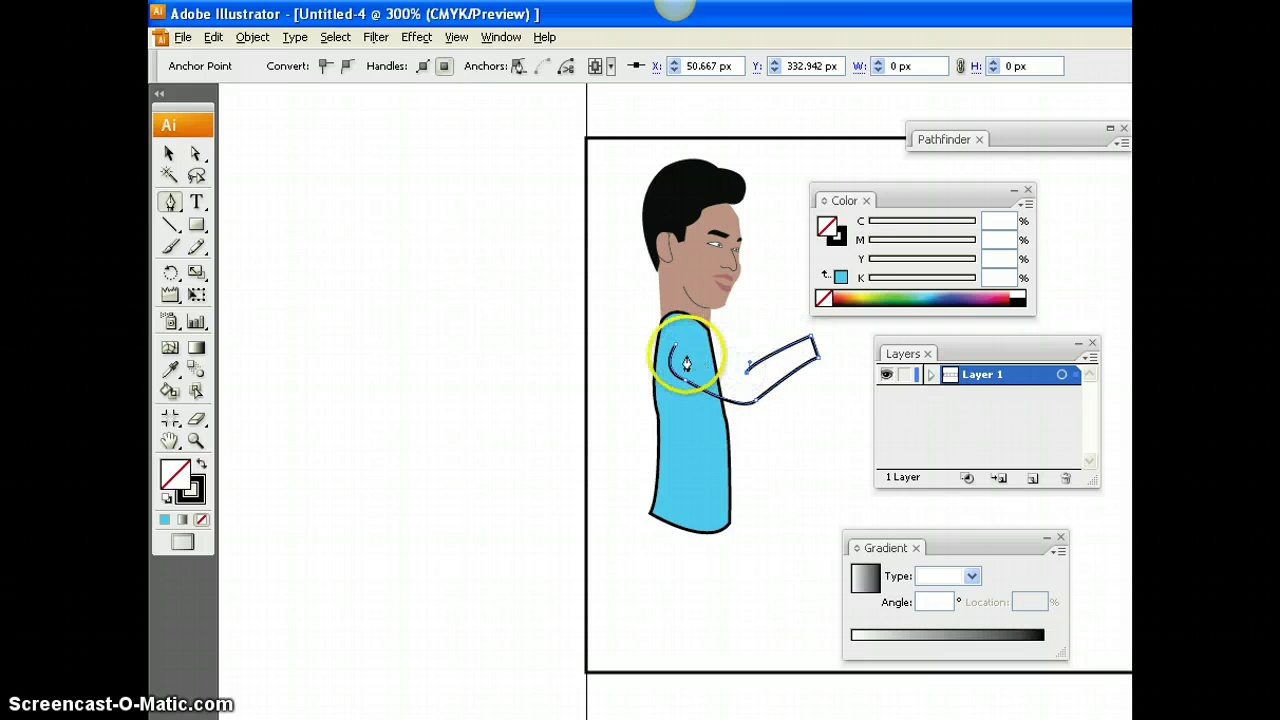
mouse_move(676, 351)
left_mouse_down()
mouse_move(643, 347)
mouse_move(660, 370)
left_mouse_up()
Step: Slim the forearm by moving the inner elbow anchor and the upper wrist anchor slightly down
left_click(196, 153)
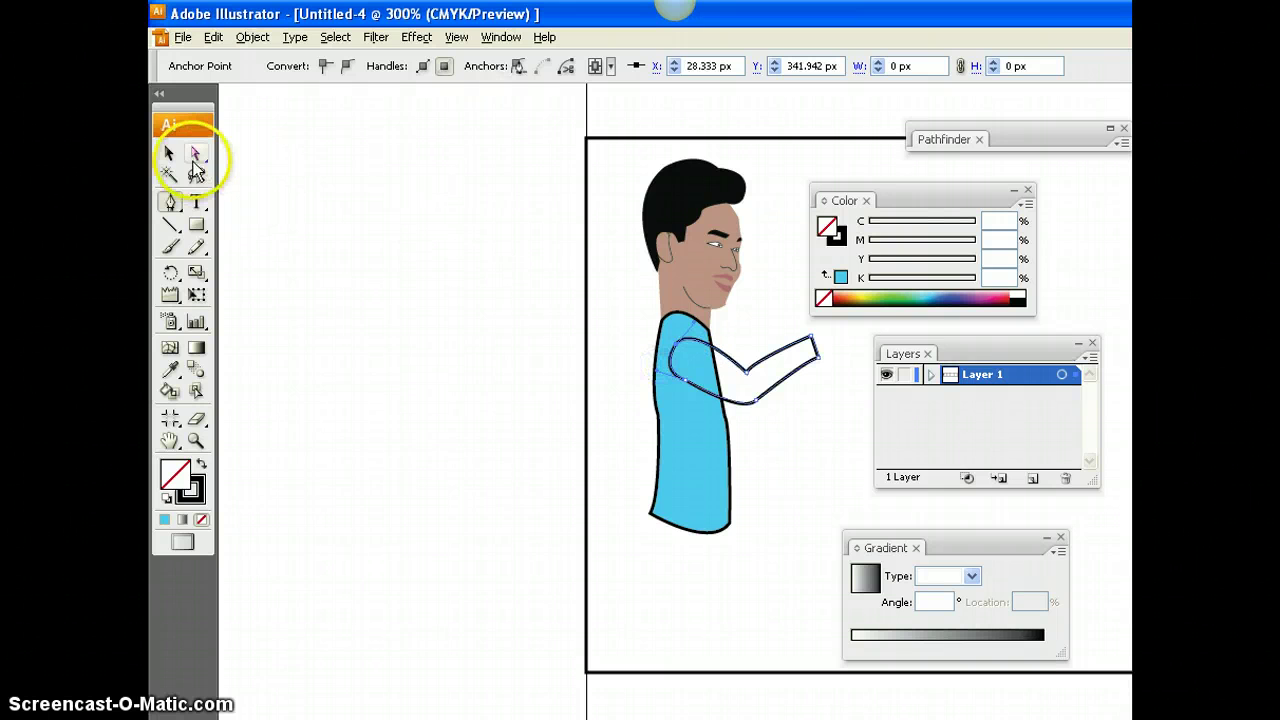
left_click(749, 372)
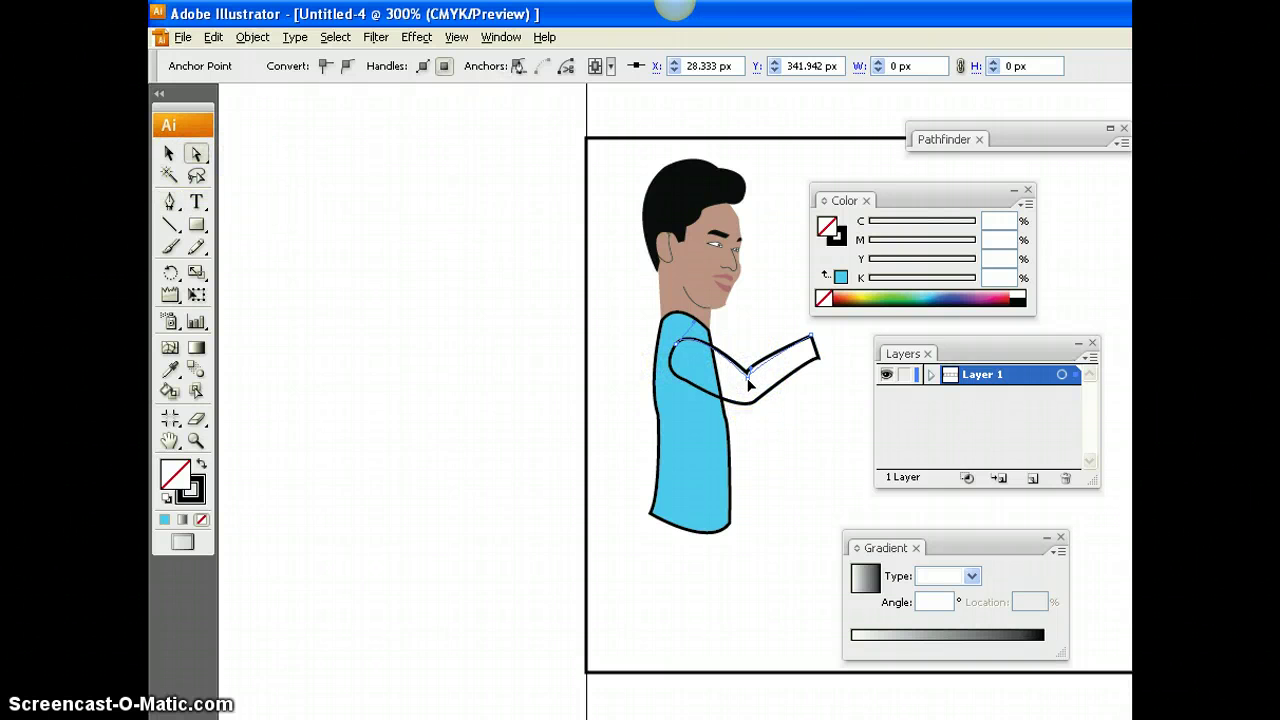
left_click(812, 342)
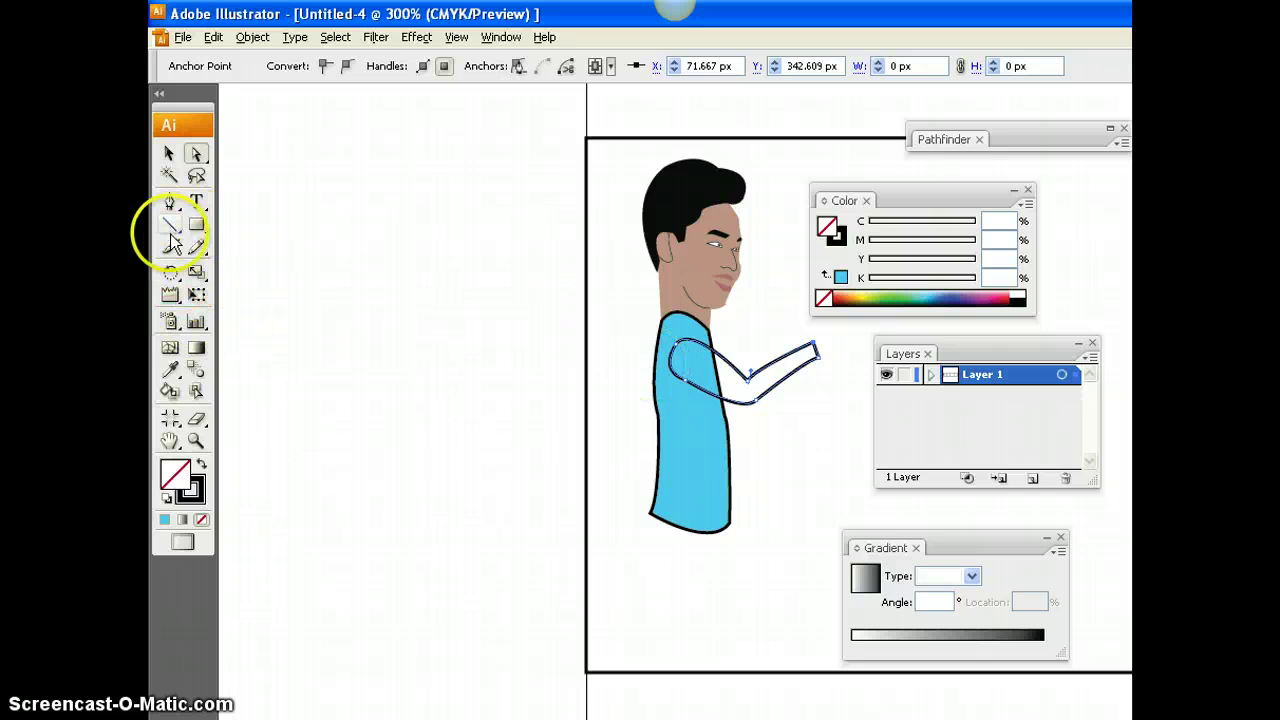
Step: Apply the face's skin color with no stroke to the arm using the Eyedropper, and deselect it
left_click(170, 369)
left_click(680, 272)
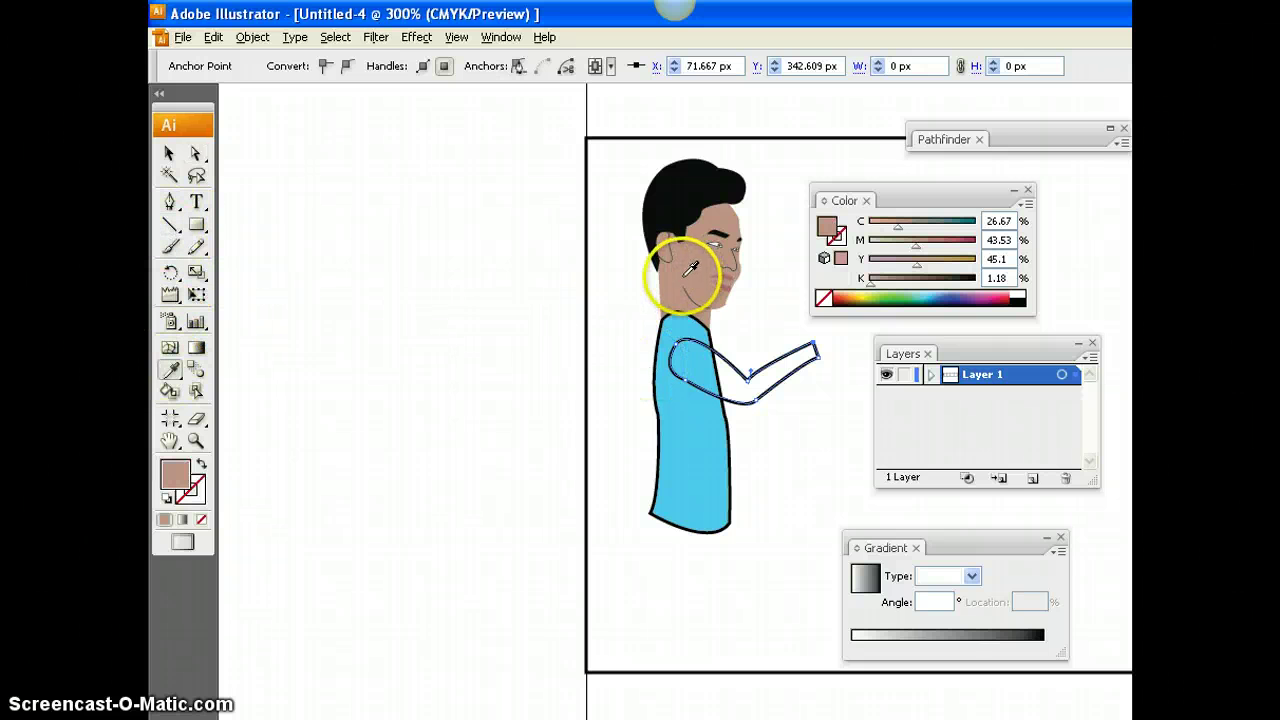
left_click(169, 153)
left_click(334, 280)
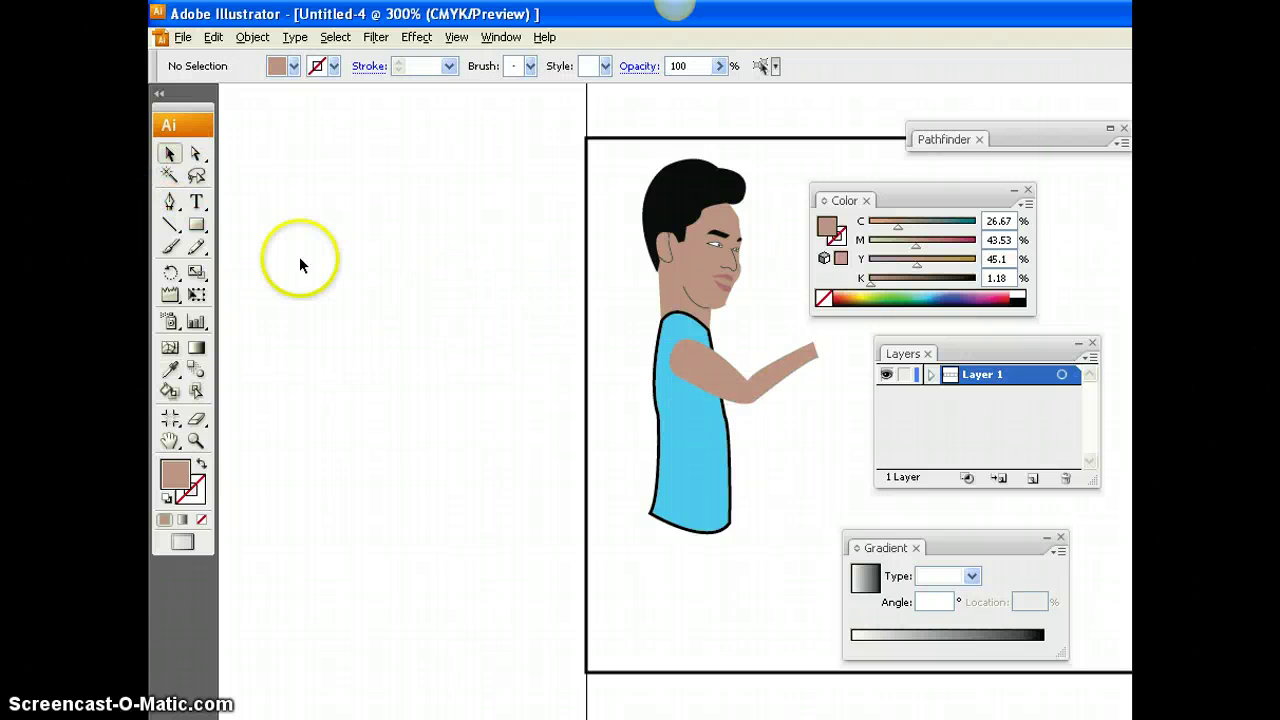
Step: Draw a closed short sleeve around the upper arm with a 1 pt black stroke, and sample the shirt's blue fill for it
left_click(170, 201)
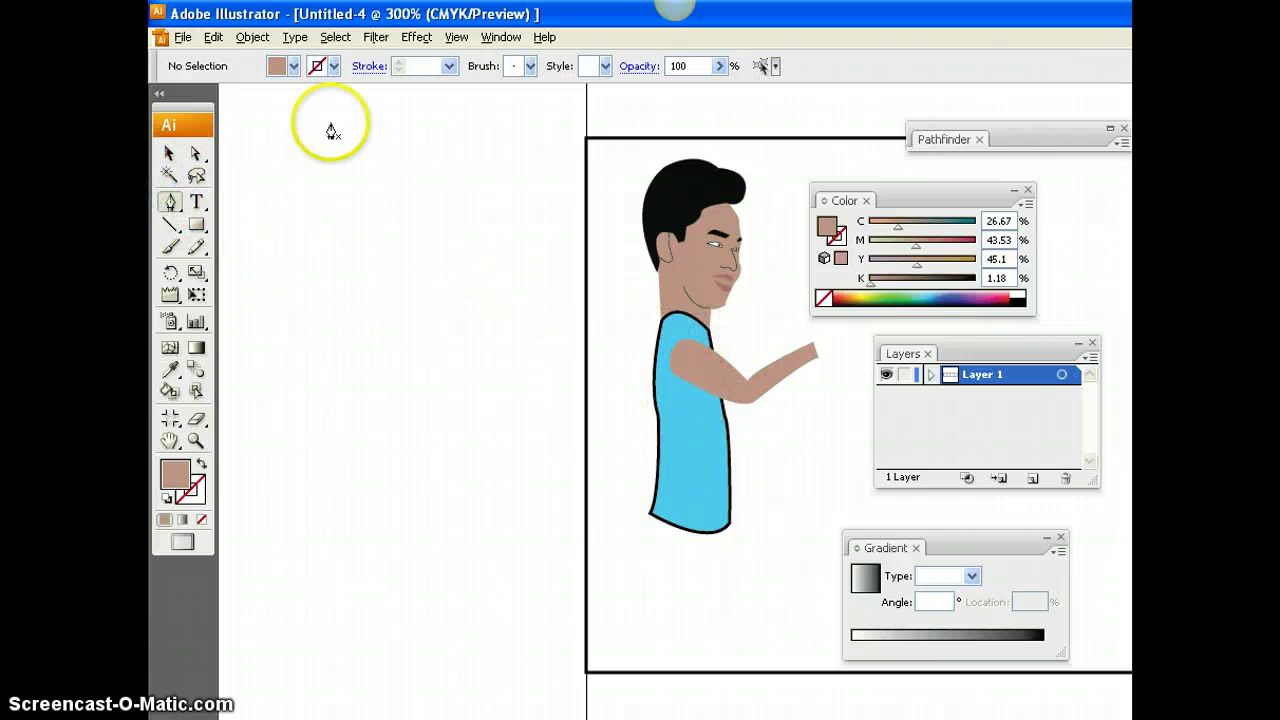
left_click(274, 66)
left_click(155, 86)
left_click(318, 66)
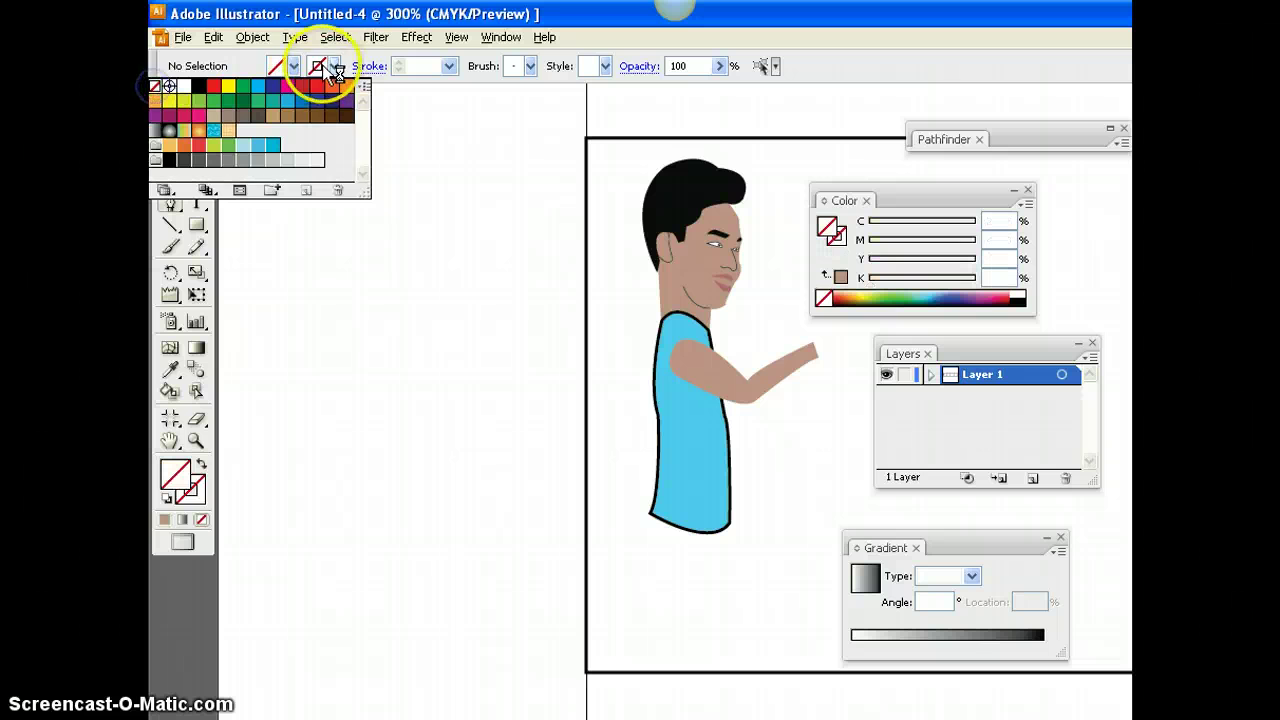
left_click(199, 86)
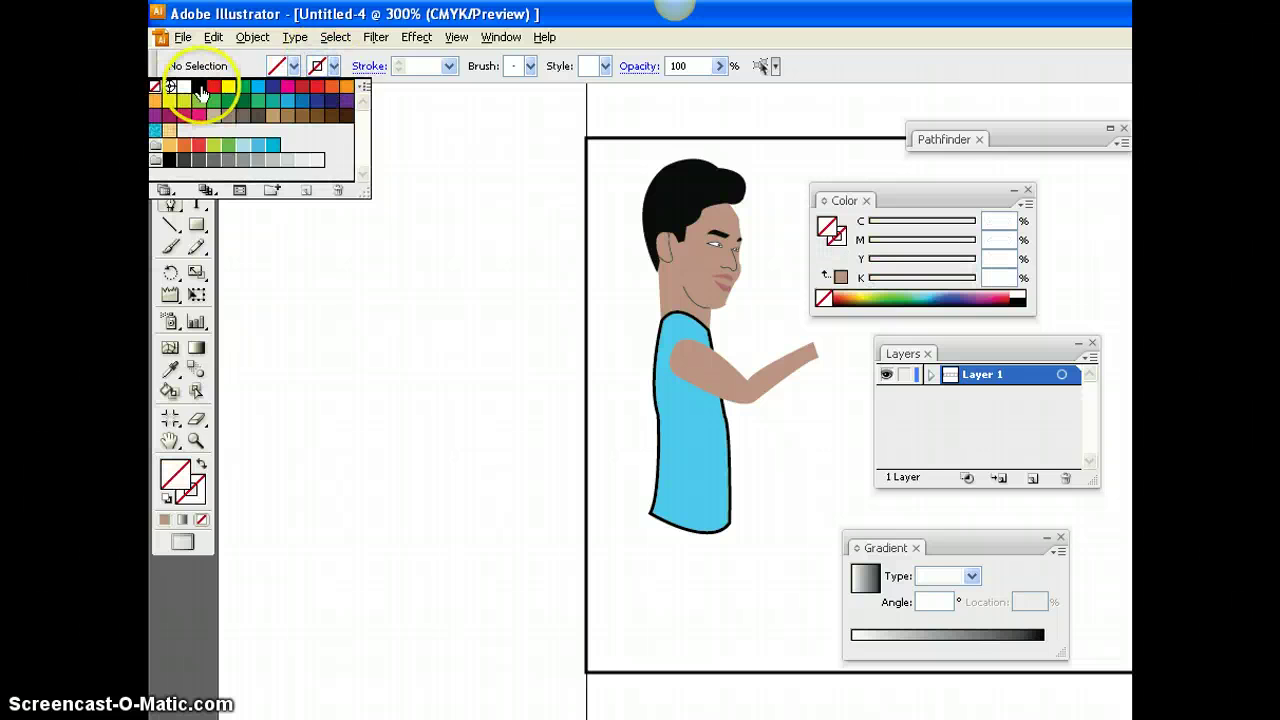
left_click(691, 340)
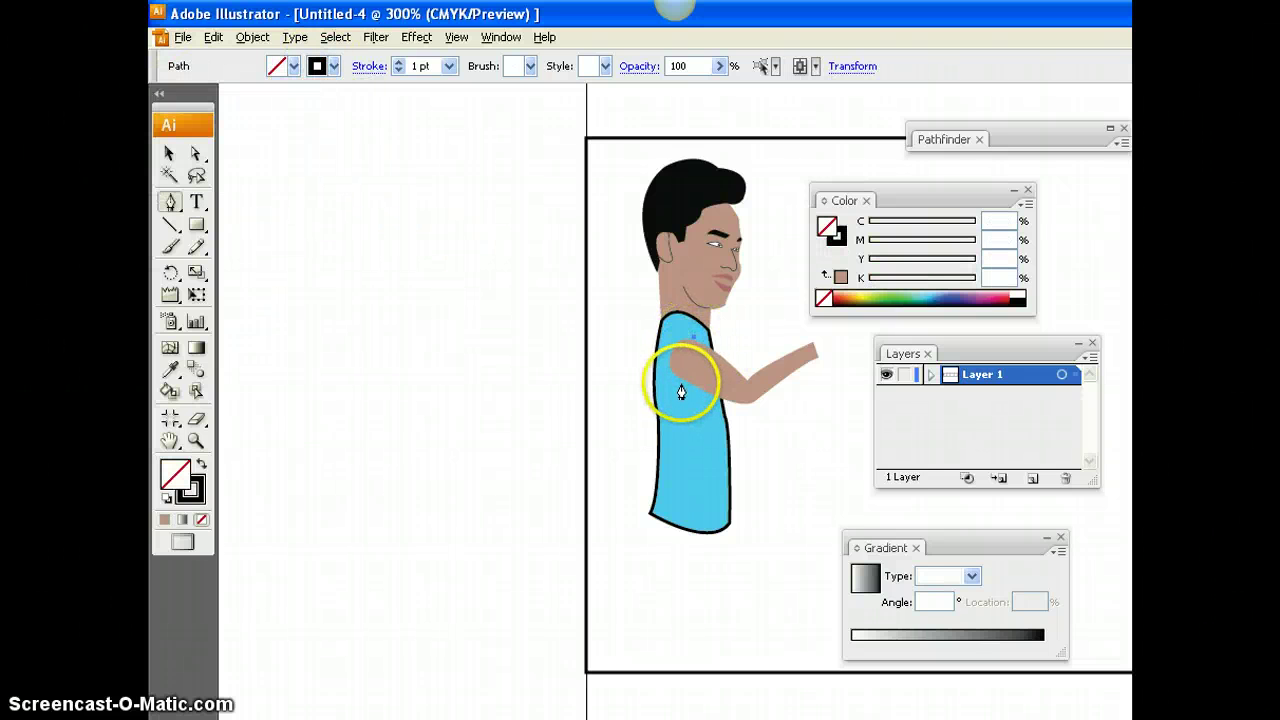
left_click_drag(680, 386, 685, 352)
left_click(679, 379)
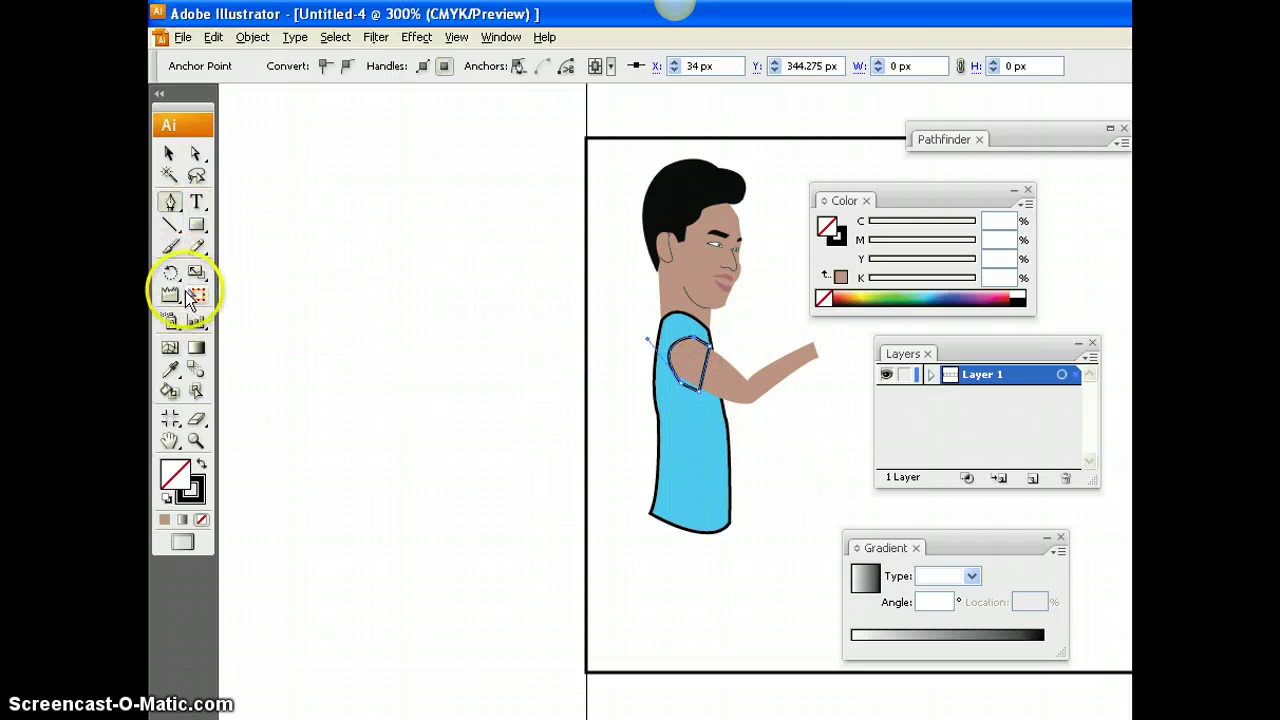
left_click(170, 369)
left_click(709, 457)
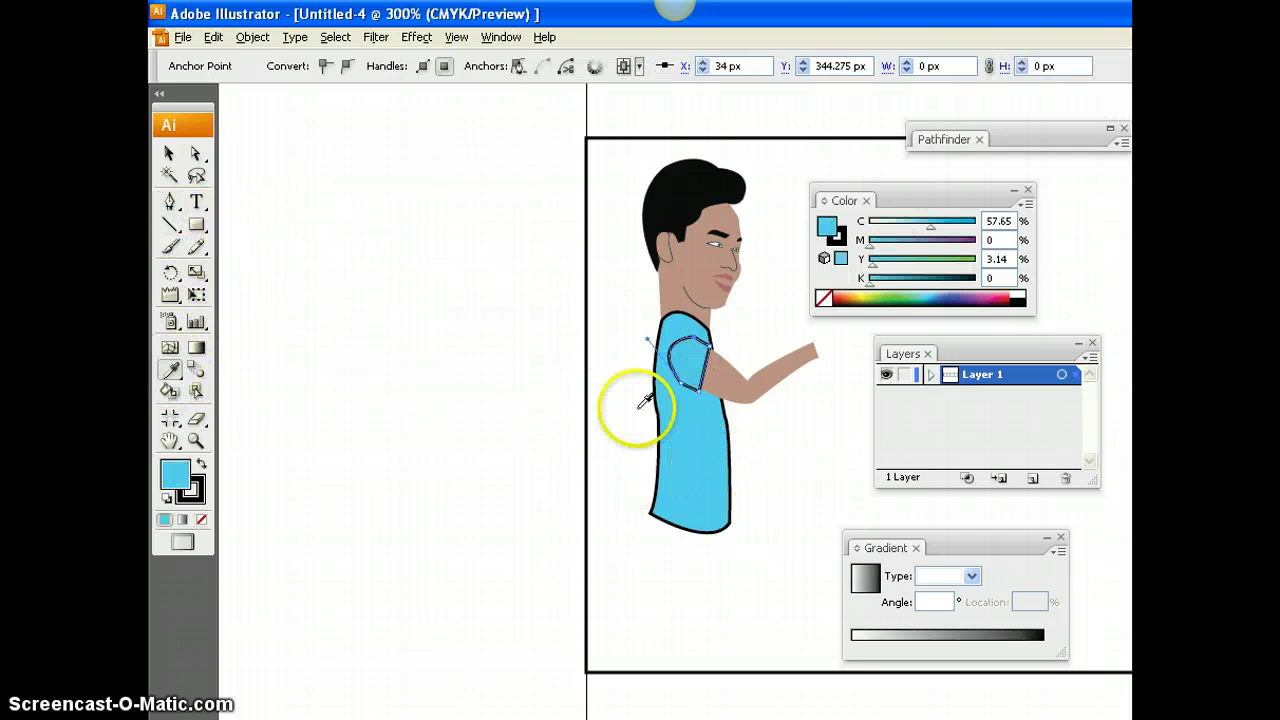
Step: Deselect the sleeve and draw a closed hand outline with four fingers above the wrist with the Pen tool, using no fill and a 1 pt black stroke
left_click(169, 153)
left_click(434, 363)
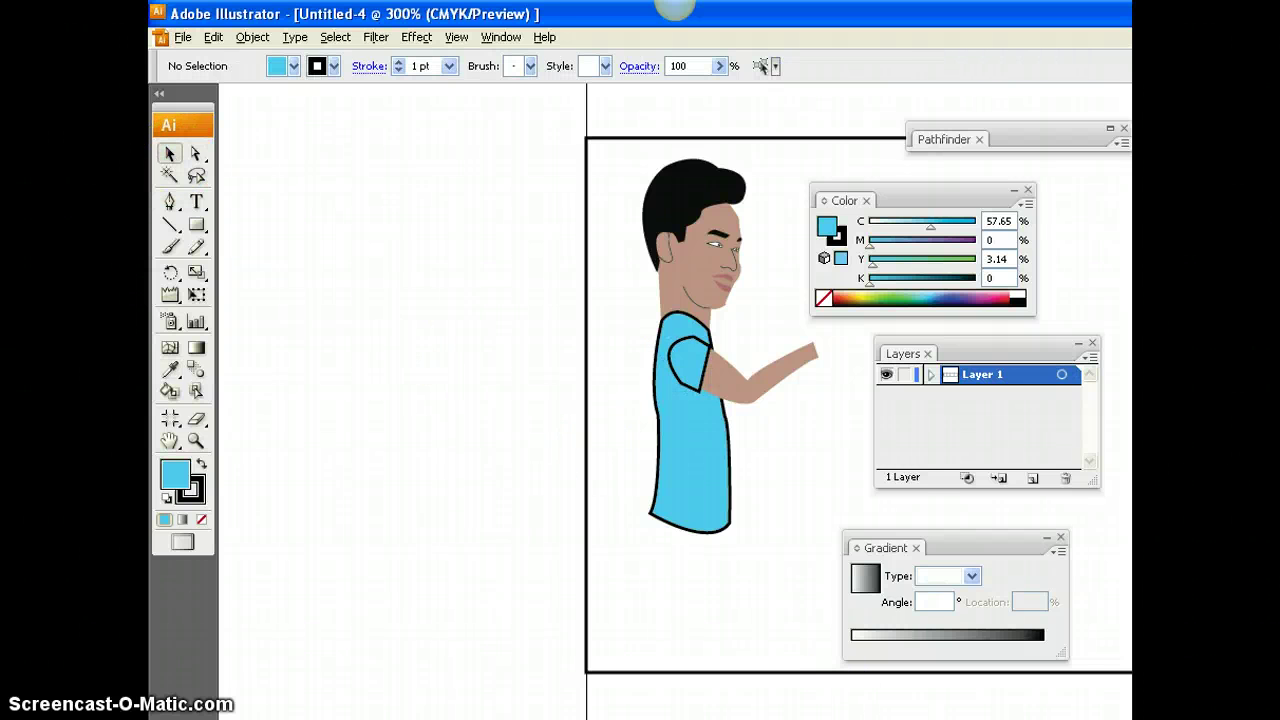
scroll(640, 400, "right", 5)
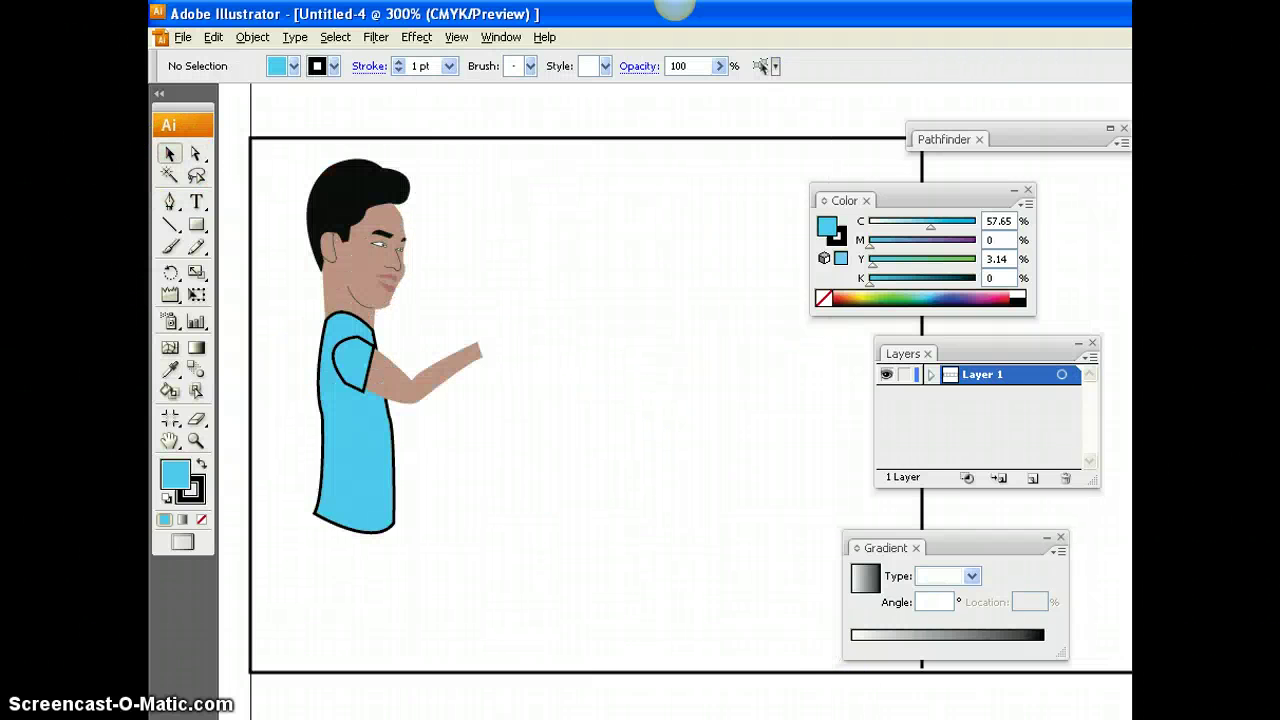
key("ctrl+plus")
key("ctrl+plus")
key("ctrl+plus")
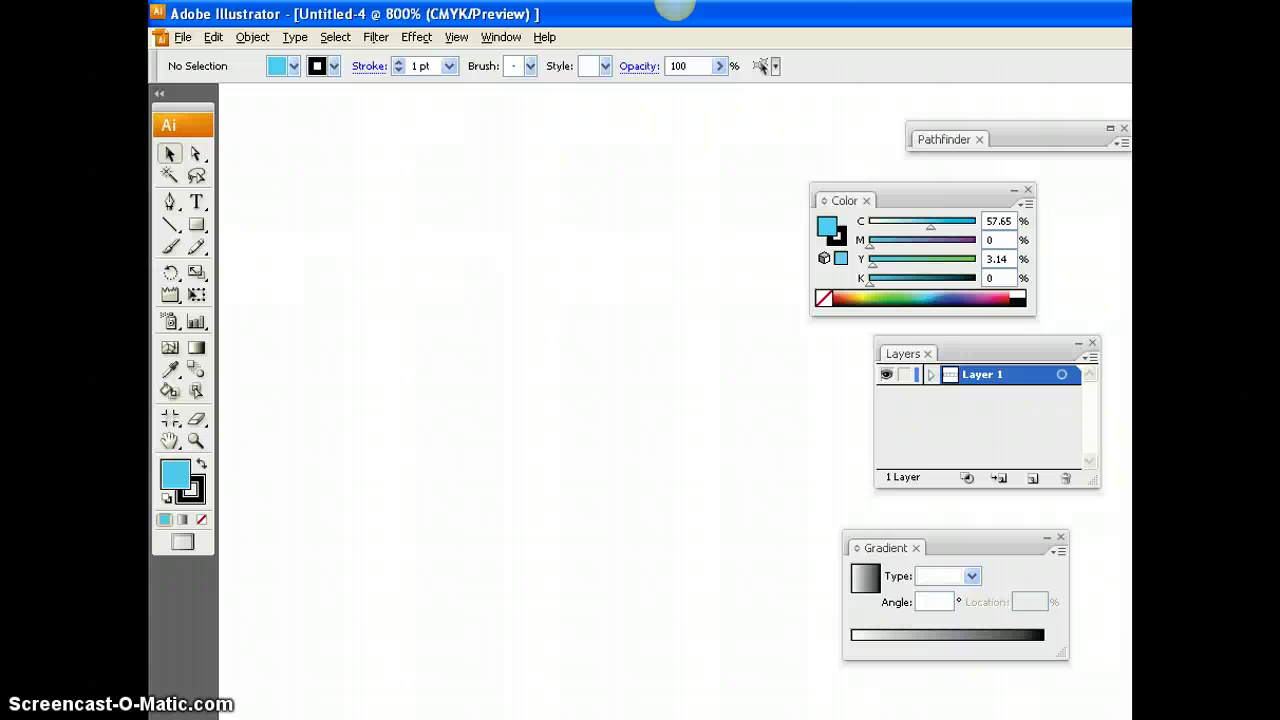
scroll(608, 480, "left", 3)
scroll(608, 480, "up", 4)
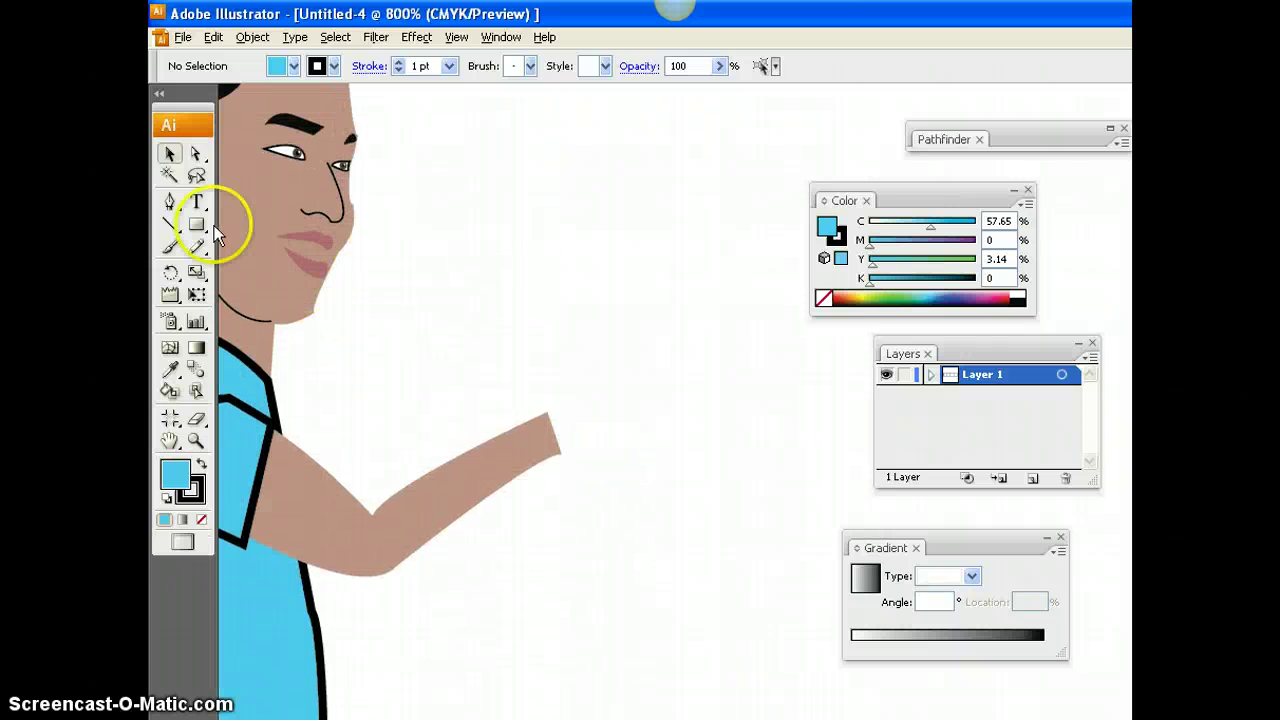
left_click(274, 66)
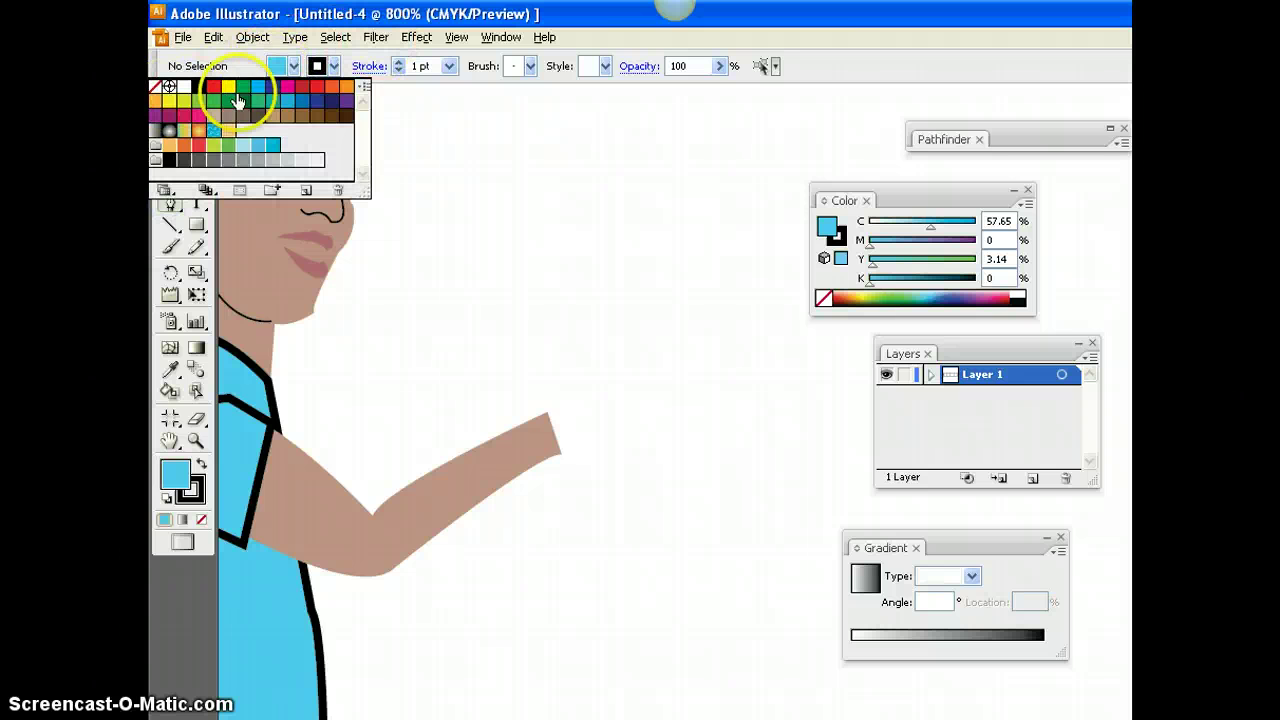
left_click(155, 86)
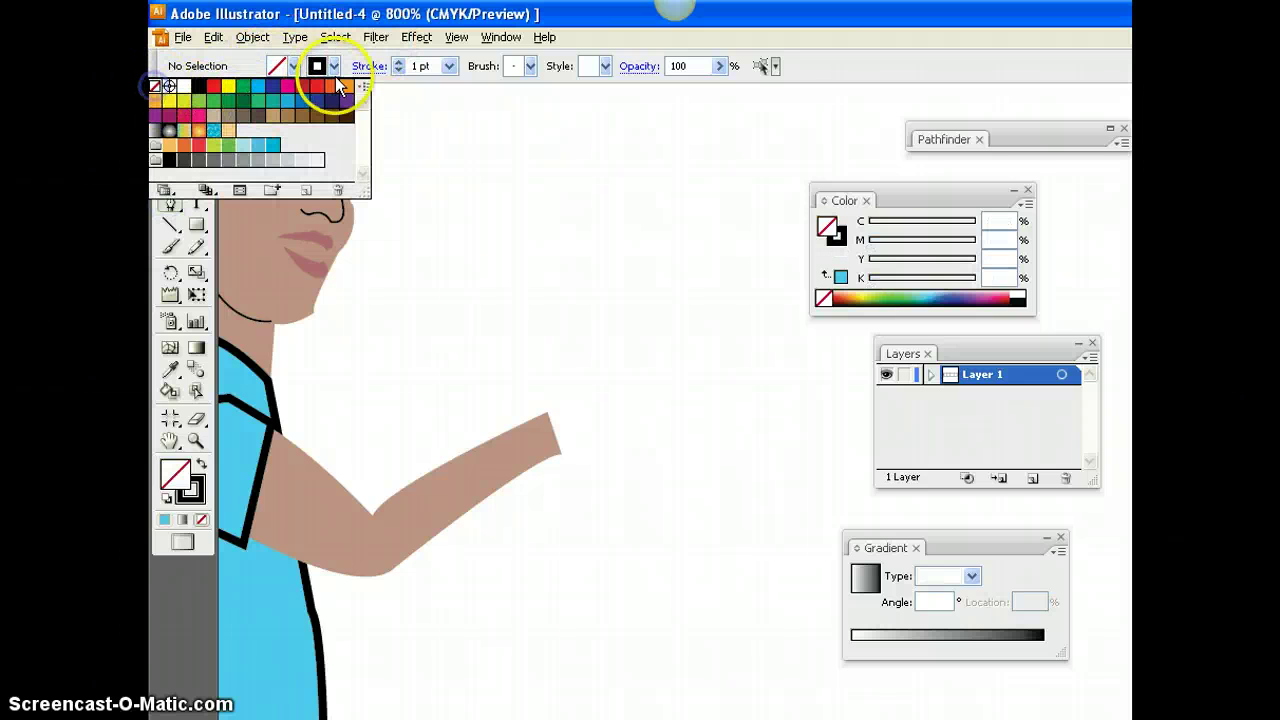
left_click(474, 277)
left_click(469, 279)
left_click_drag(531, 240, 534, 266)
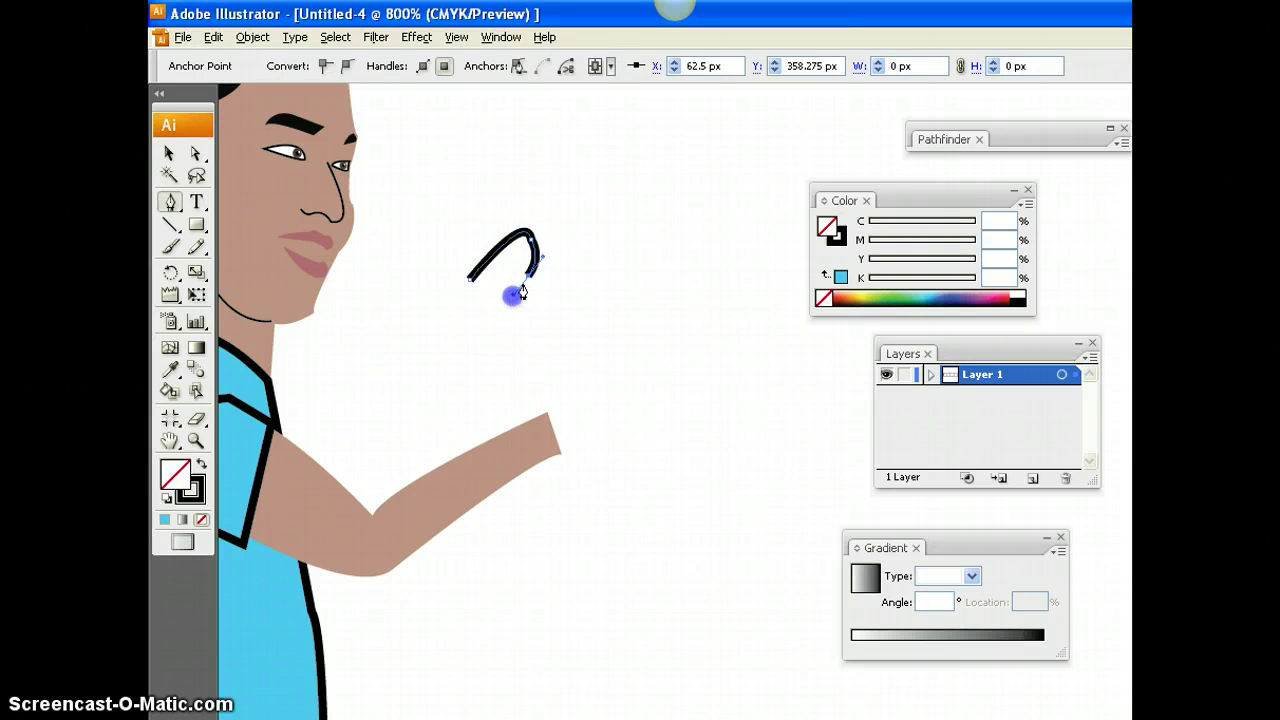
mouse_move(612, 236)
left_mouse_down()
mouse_move(612, 268)
mouse_move(526, 329)
left_mouse_up()
mouse_move(578, 294)
left_mouse_down()
mouse_move(590, 302)
mouse_move(580, 331)
mouse_move(533, 321)
left_mouse_up()
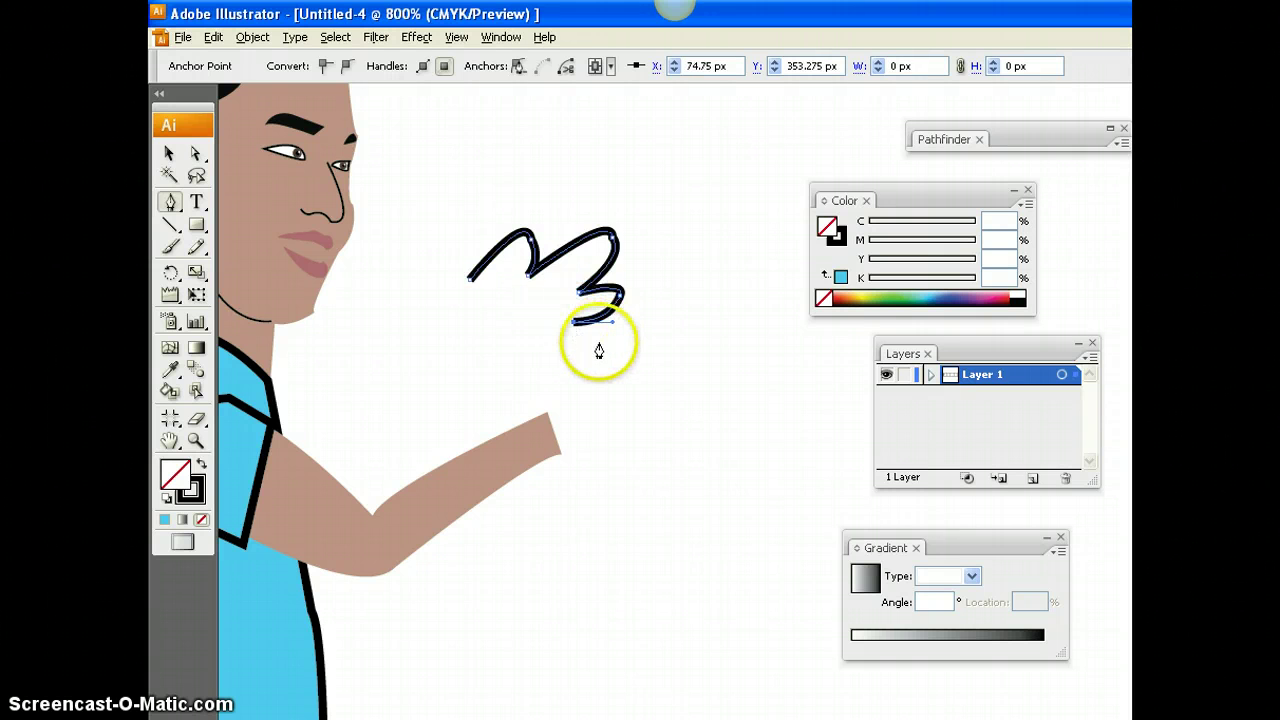
mouse_move(598, 347)
left_mouse_down()
mouse_move(506, 349)
mouse_move(457, 337)
mouse_move(457, 318)
mouse_move(450, 353)
left_mouse_up()
left_click(505, 348)
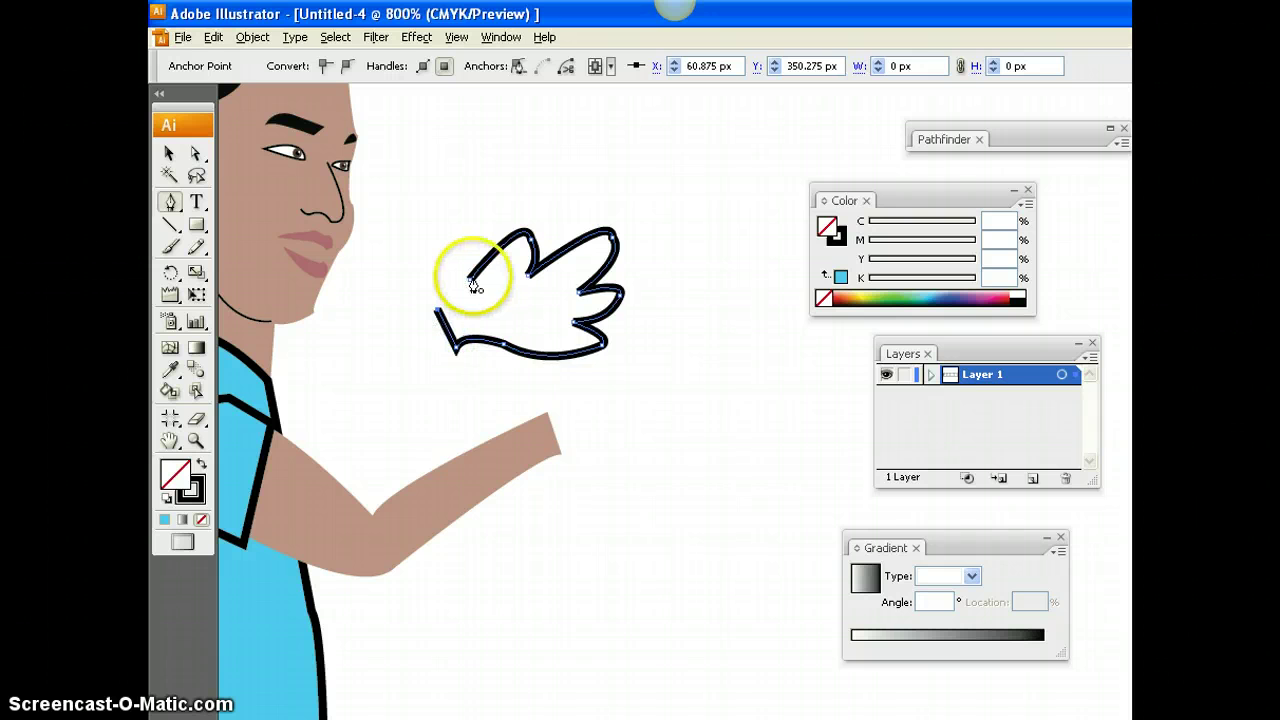
left_click_drag(471, 278, 466, 260)
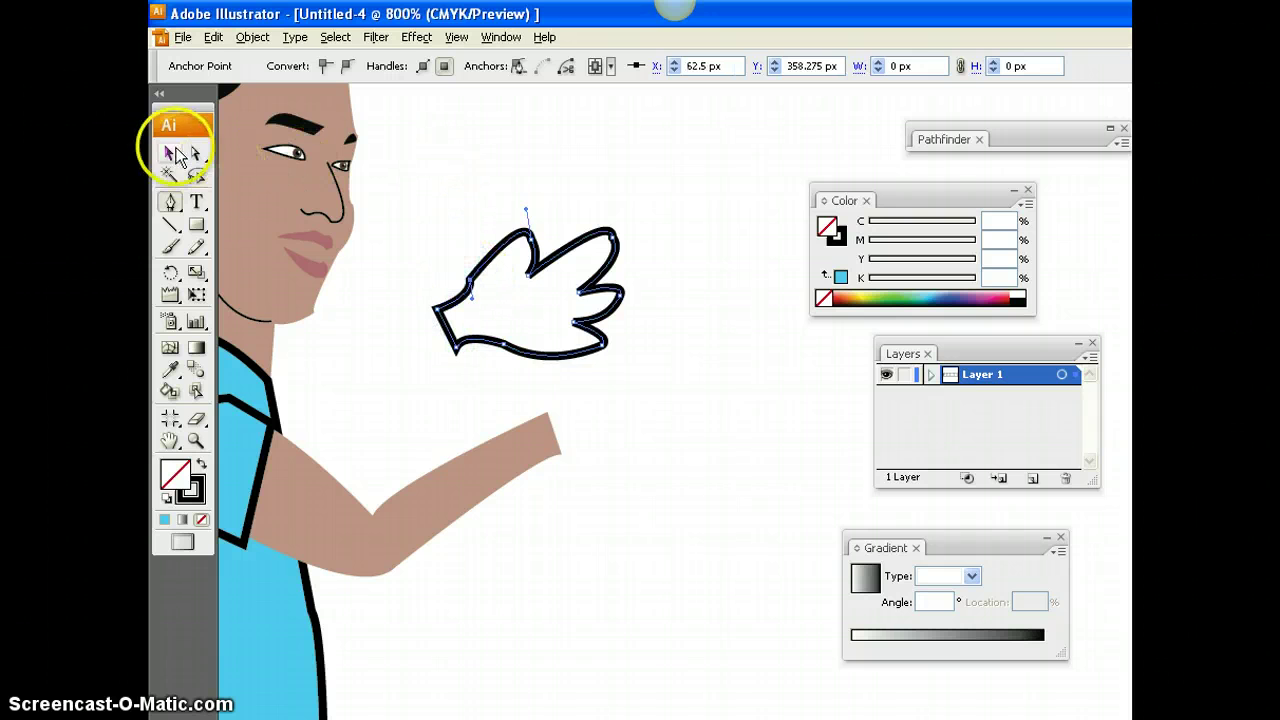
Step: Apply the arm's skin color with no stroke to the hand using the Eyedropper
left_click(169, 153)
left_click(423, 155)
left_click(490, 265)
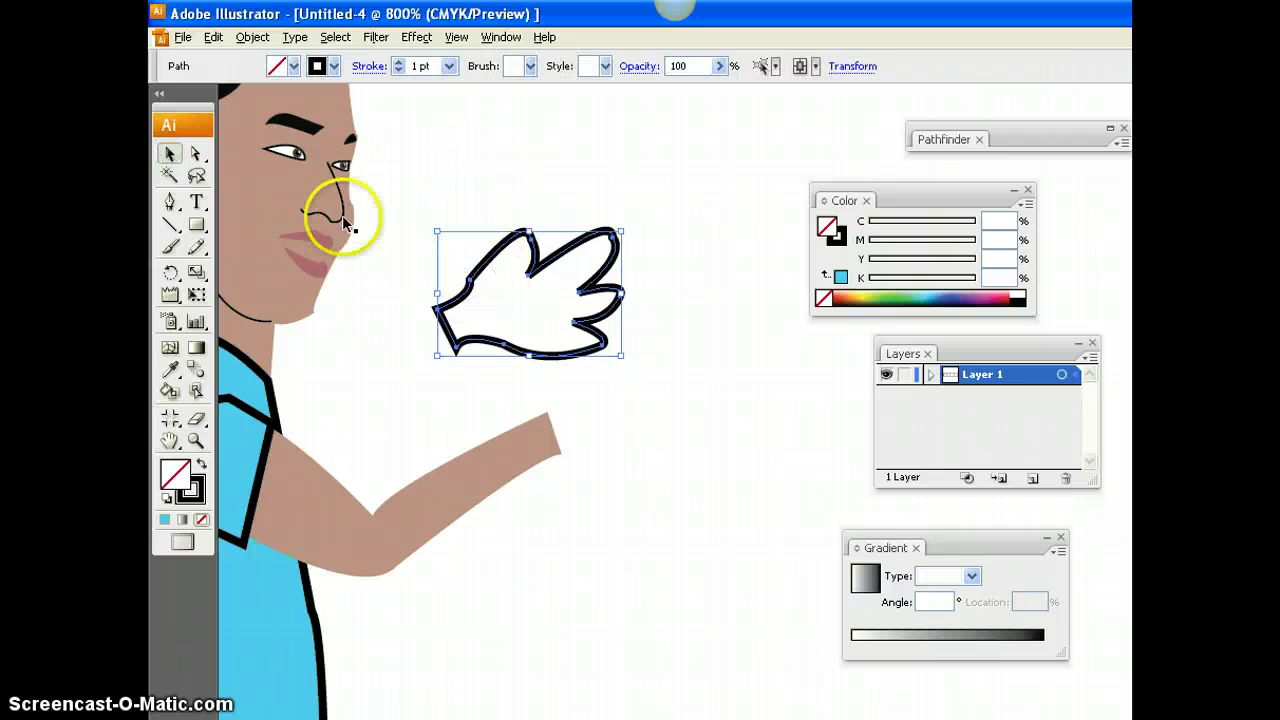
left_click(170, 369)
left_click(477, 487)
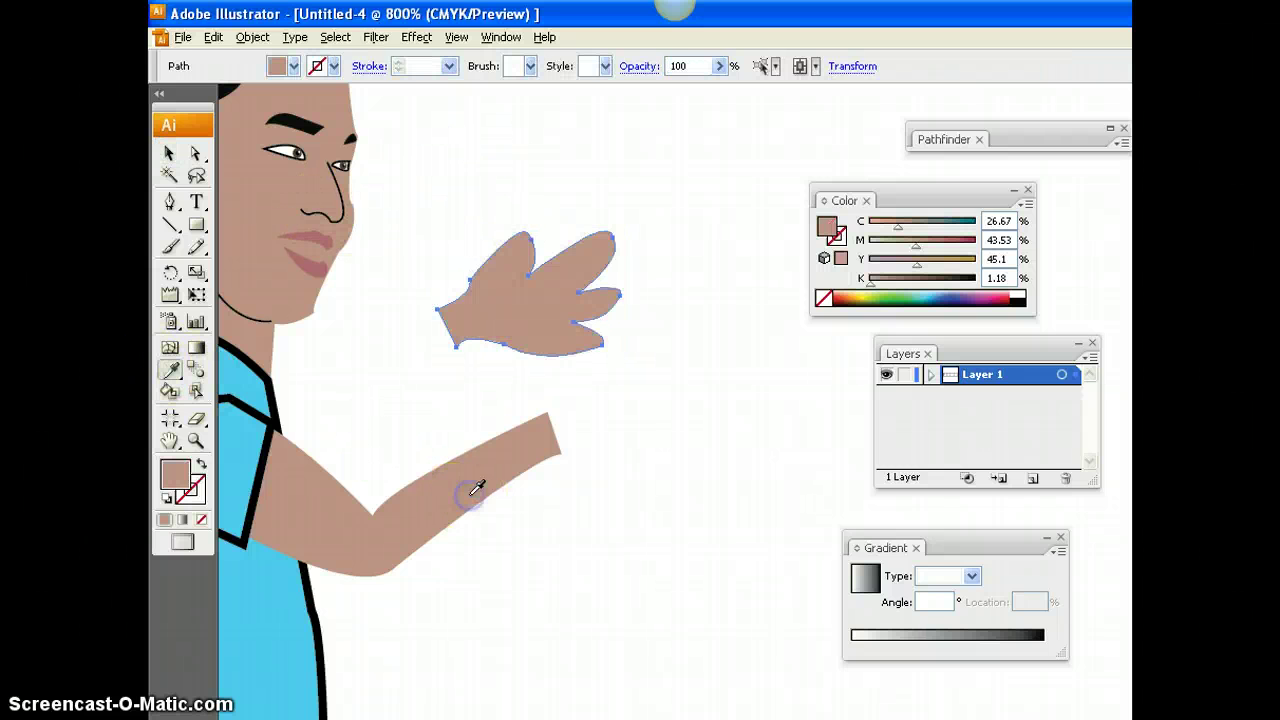
Step: Move the hand onto the end of the forearm and scale it down slightly to fit the wrist
left_click(169, 153)
left_click_drag(543, 322, 633, 433)
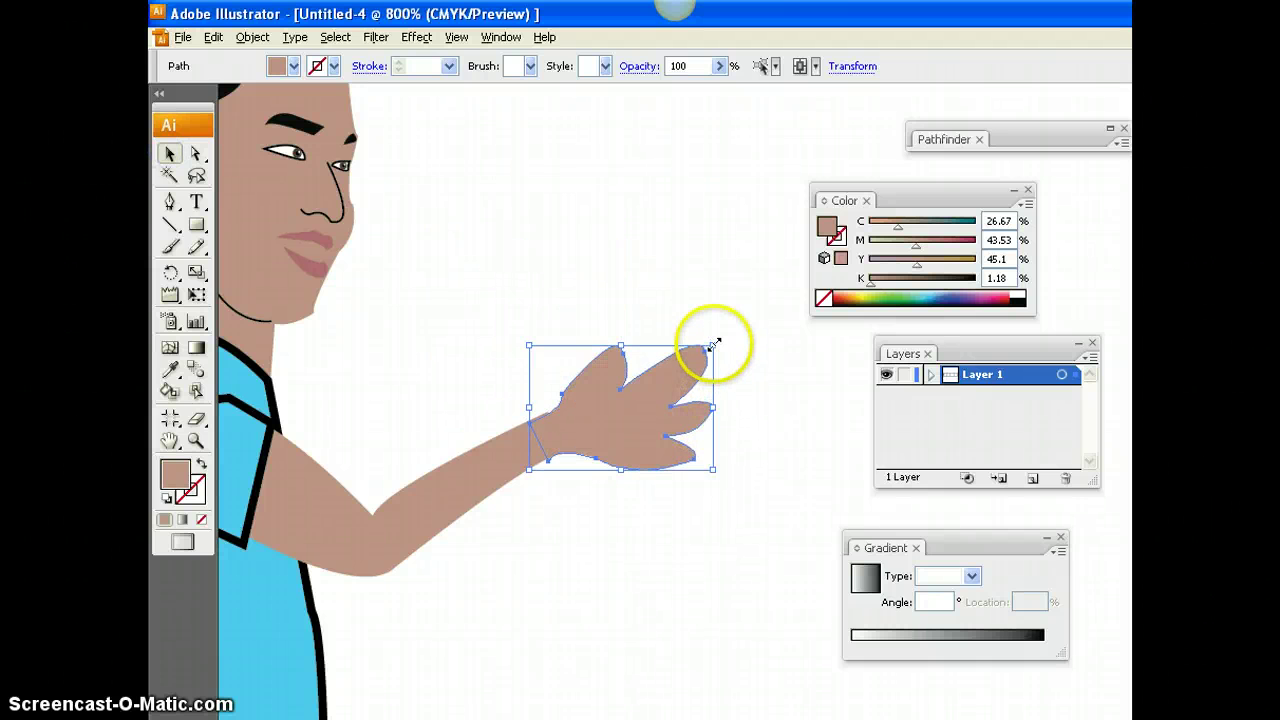
left_click_drag(710, 347, 687, 362)
left_click(648, 410)
left_click_drag(650, 410, 653, 404)
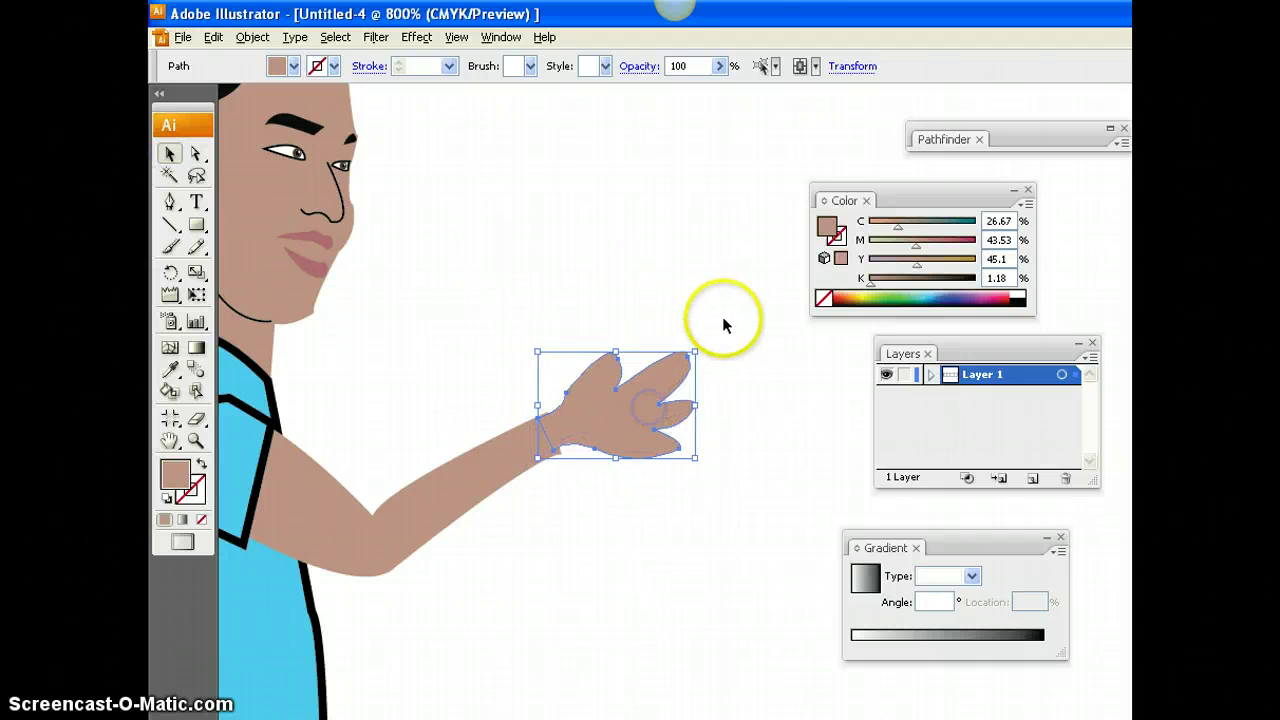
left_click(722, 316)
left_click(598, 428)
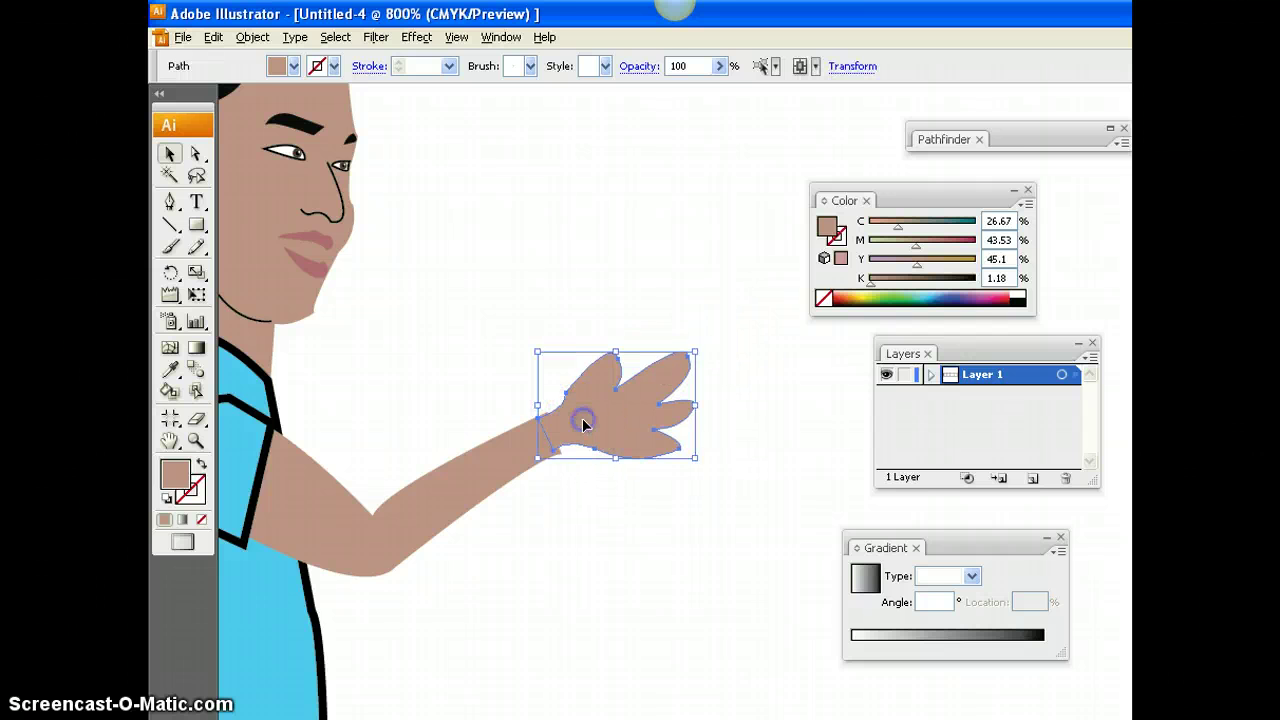
Step: Move the hand's two wrist anchors with Direct Selection so they meet the corners of the forearm's end
left_click(196, 153)
key("ctrl+equal")
key("ctrl+equal")
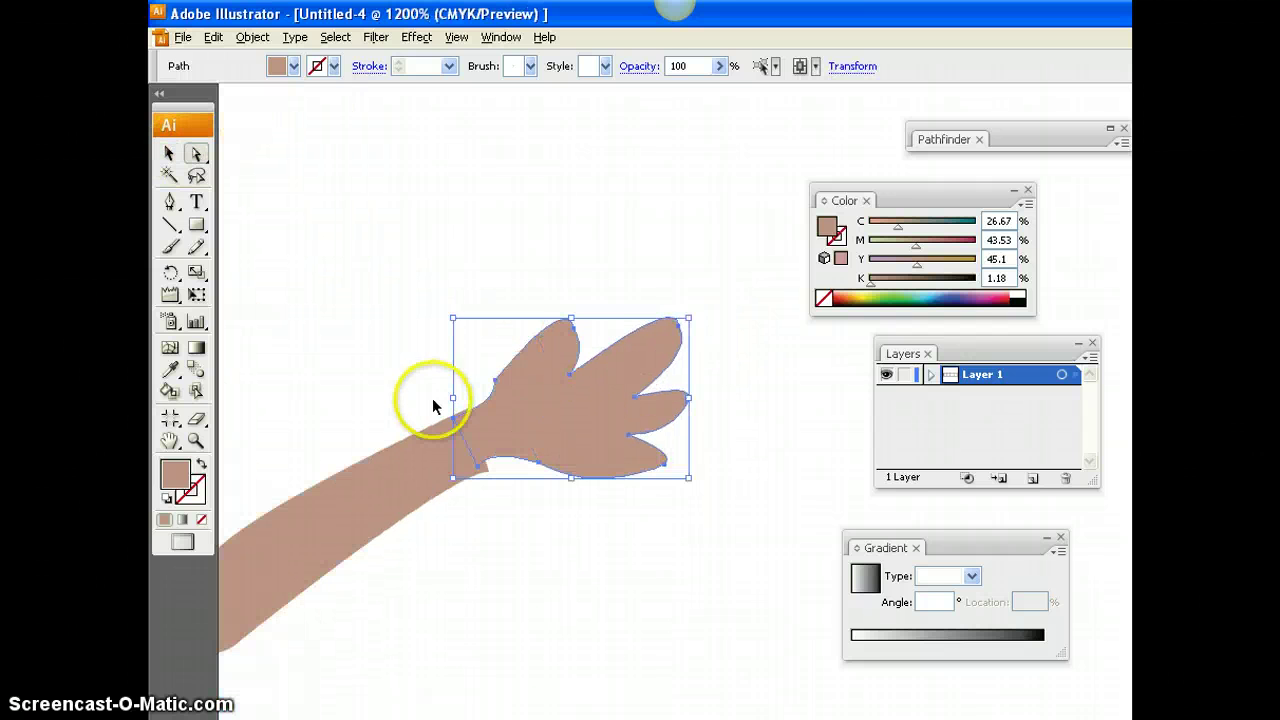
left_click(418, 477)
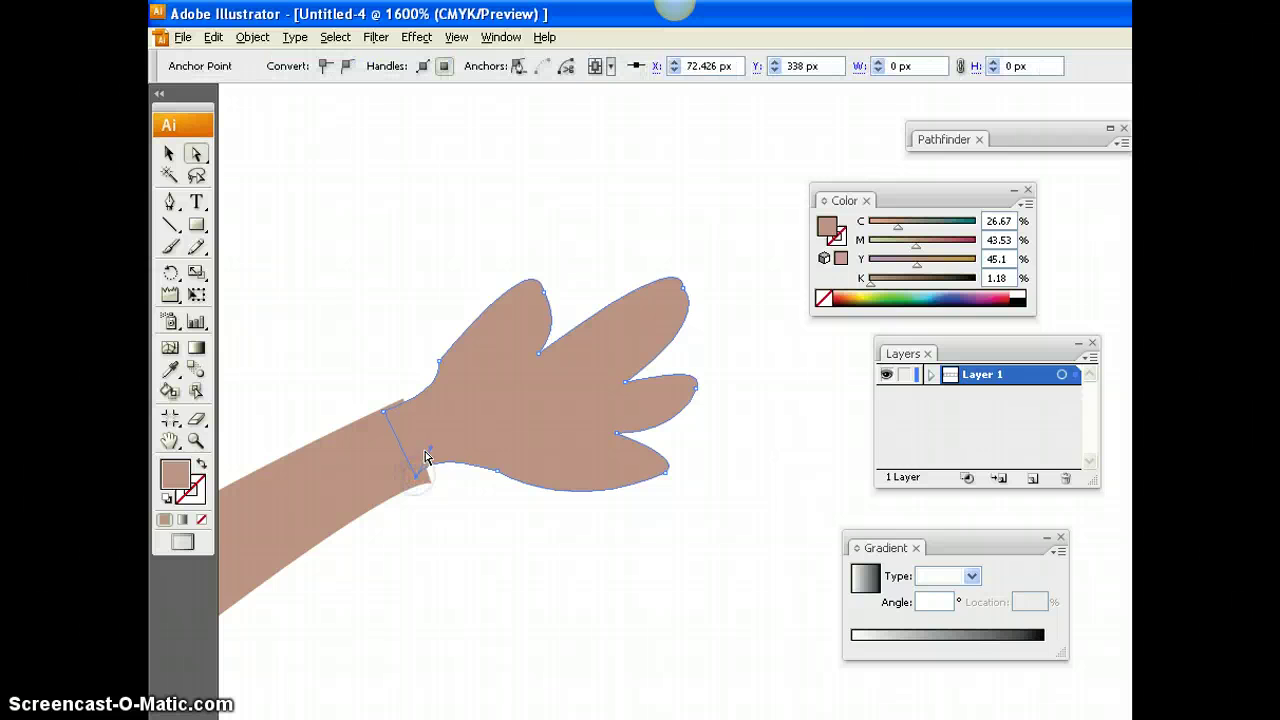
left_click_drag(433, 455, 428, 479)
left_click_drag(400, 404, 401, 405)
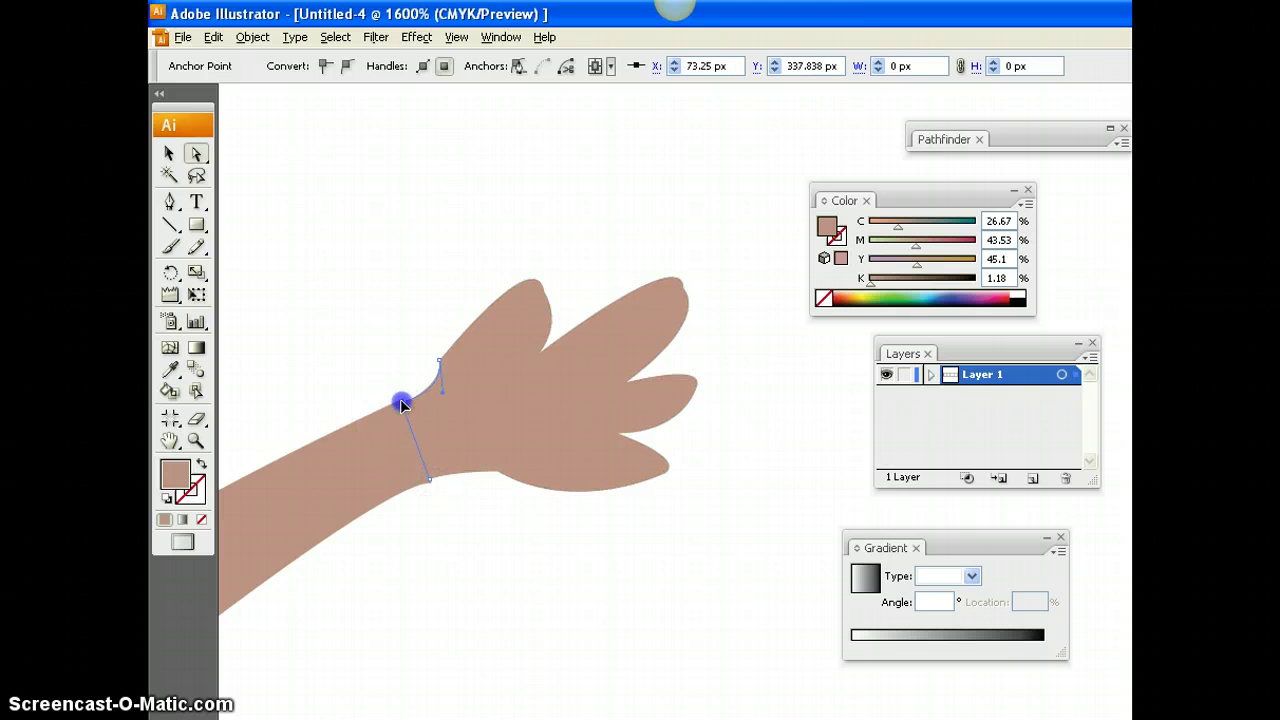
left_click(400, 362)
Step: Nudge the forearm's lower and upper wrist anchors to blend its edges into the hand, and deselect it
left_click(431, 449)
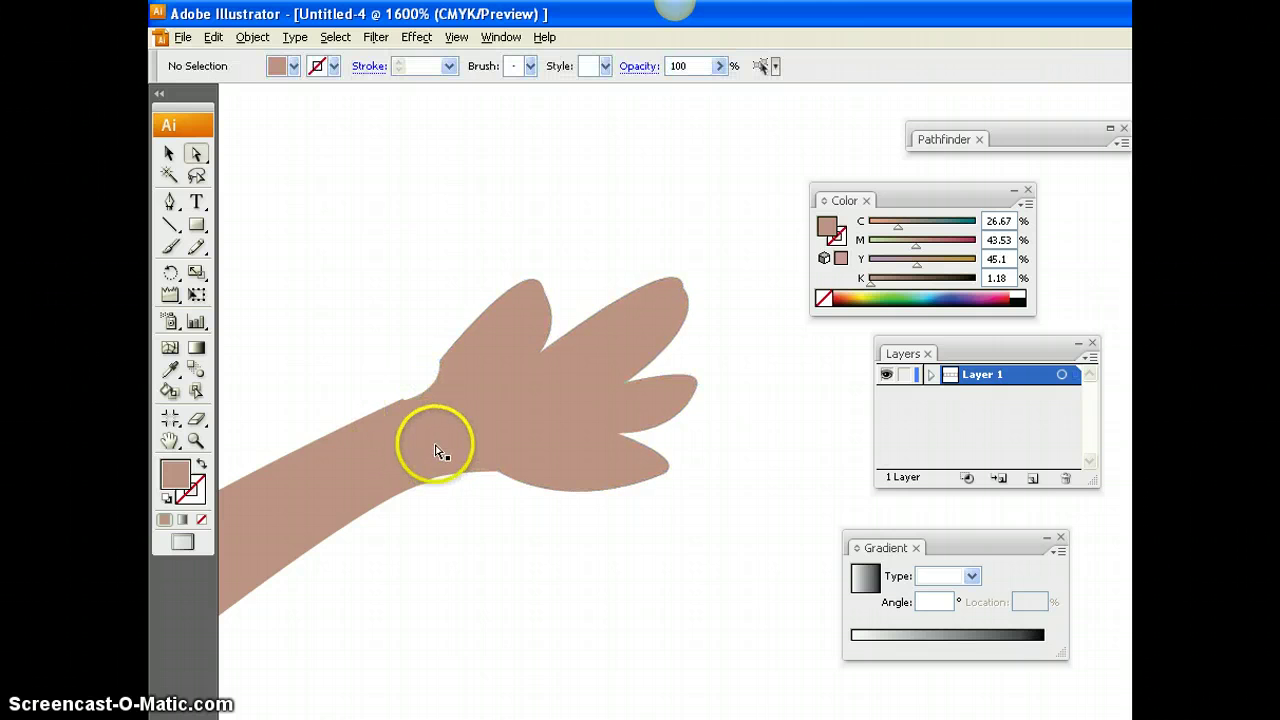
left_click(380, 474)
left_click(432, 487)
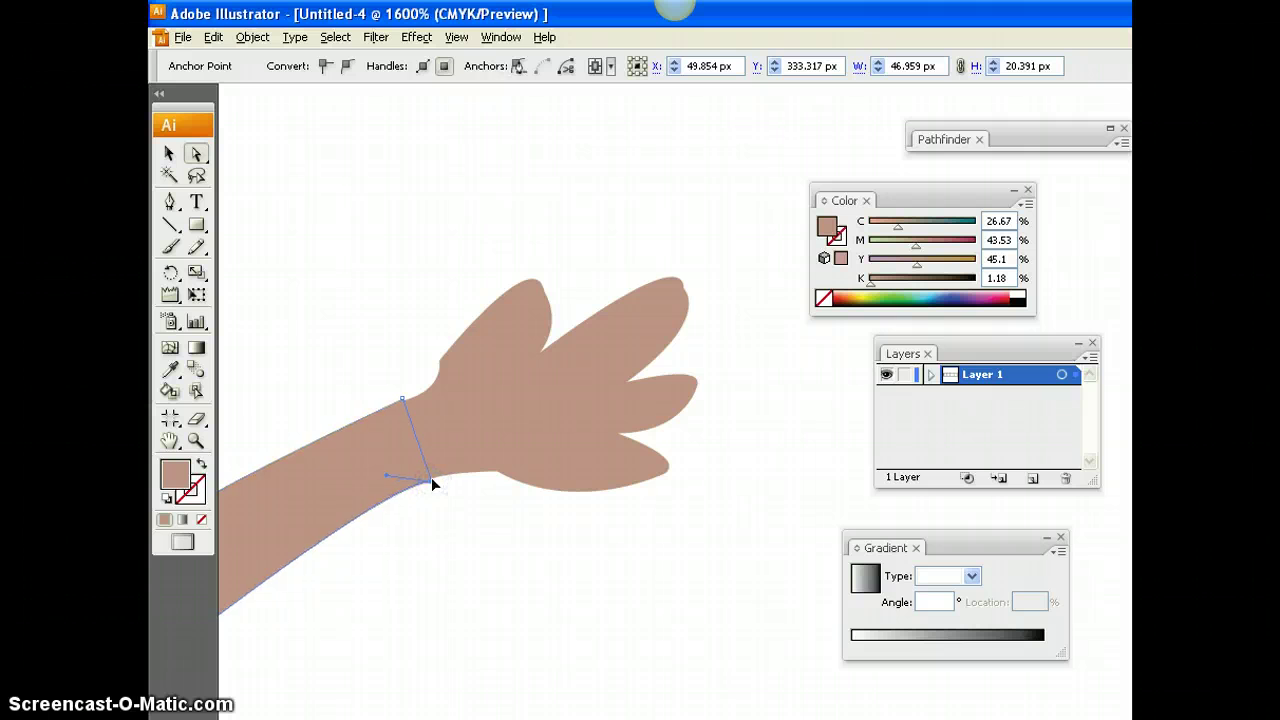
left_click(343, 346)
left_click(390, 433)
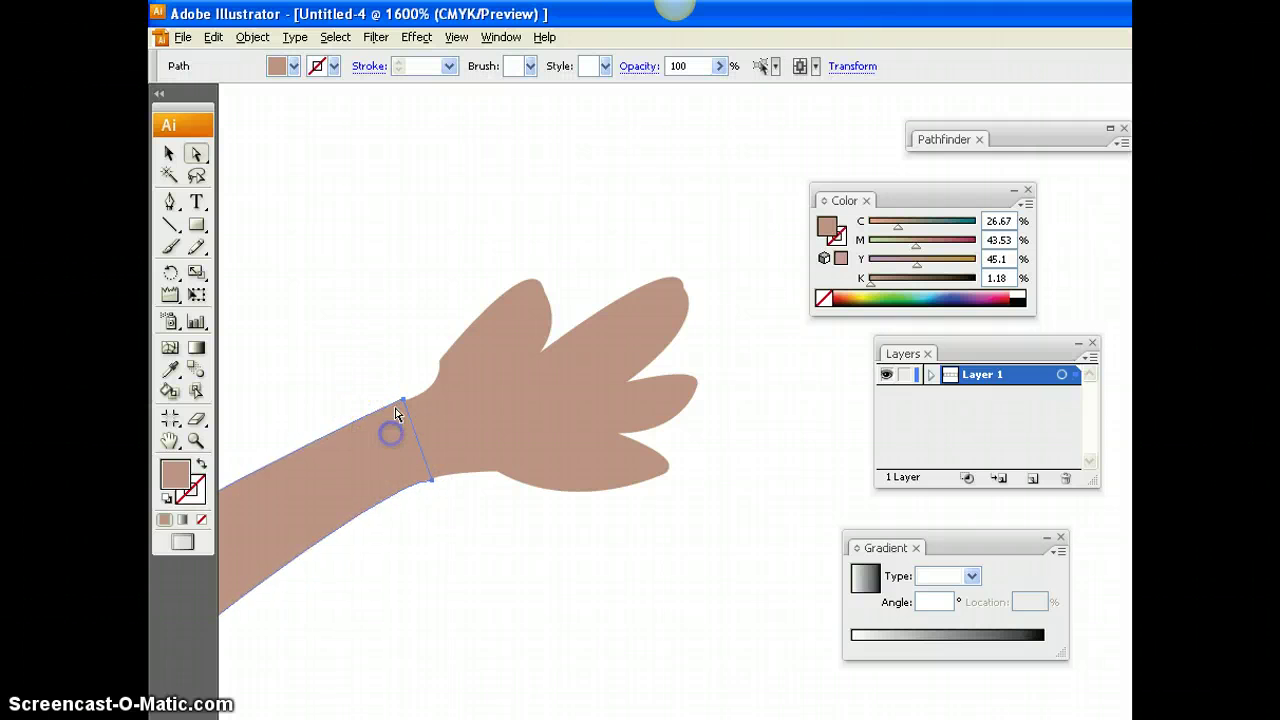
left_click(404, 403)
left_click(386, 357)
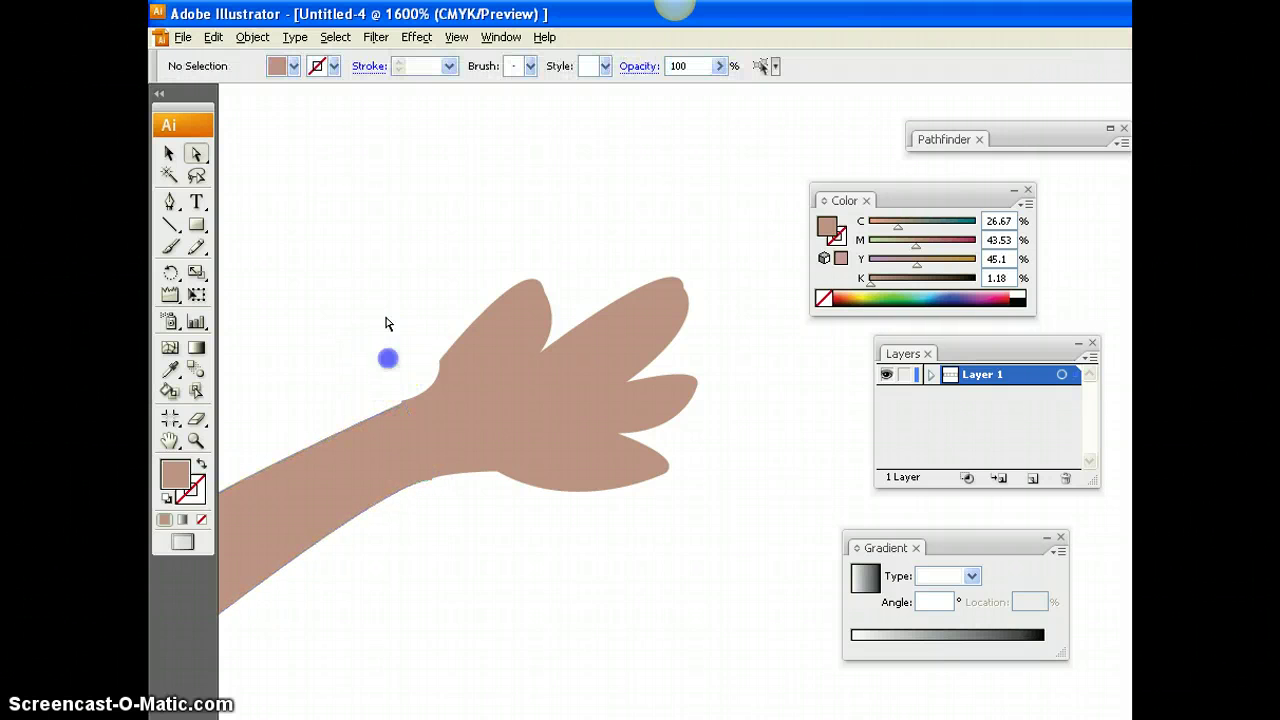
Step: Draw an upright ellipse as a ball above the raised hand and fill it orange-red (M 82.35, Y 100) with no stroke
key("ctrl+minus")
key("ctrl+minus")
key("ctrl+minus")
key("ctrl+minus")
key("ctrl+minus")
key("ctrl+minus")
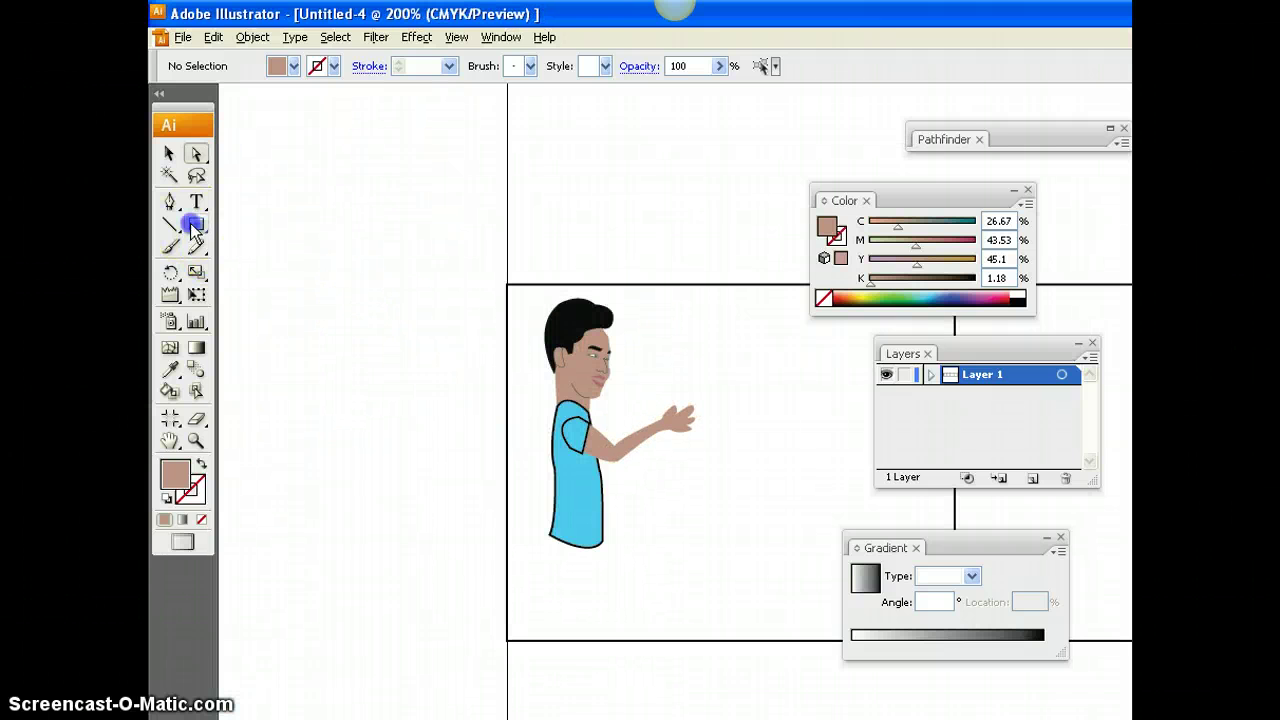
left_click_drag(196, 225, 277, 261)
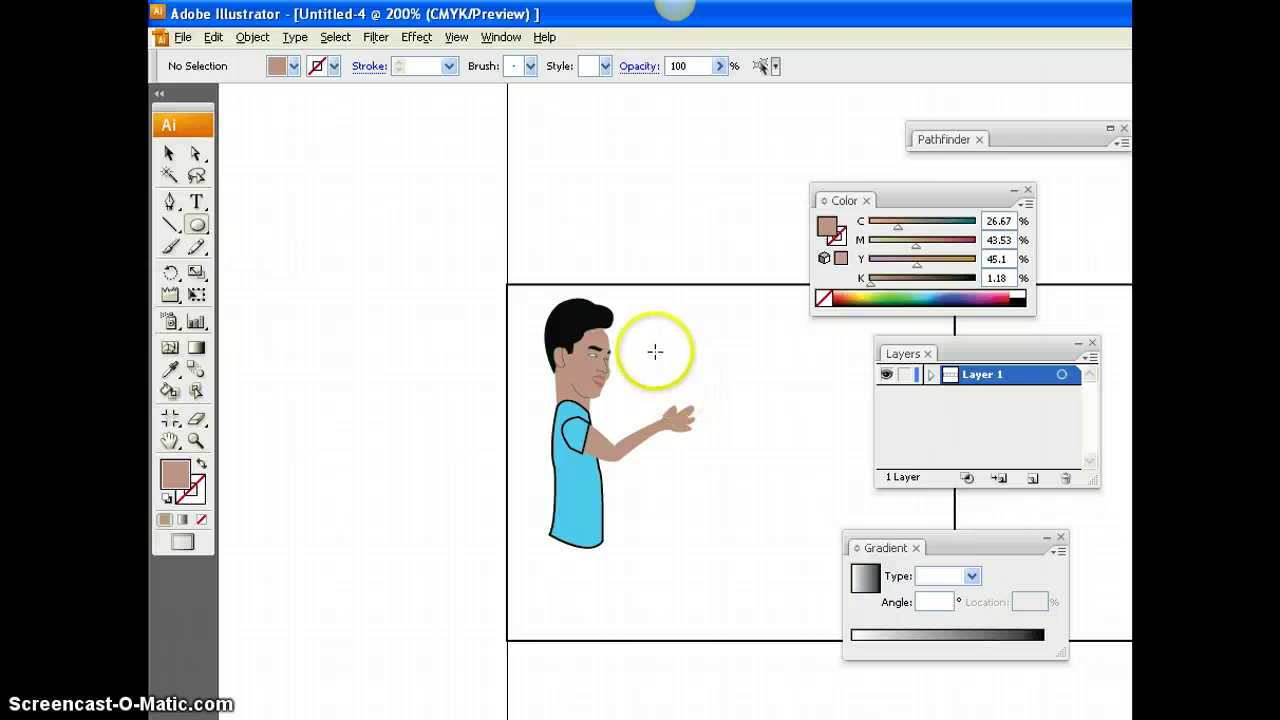
left_click_drag(649, 351, 708, 420)
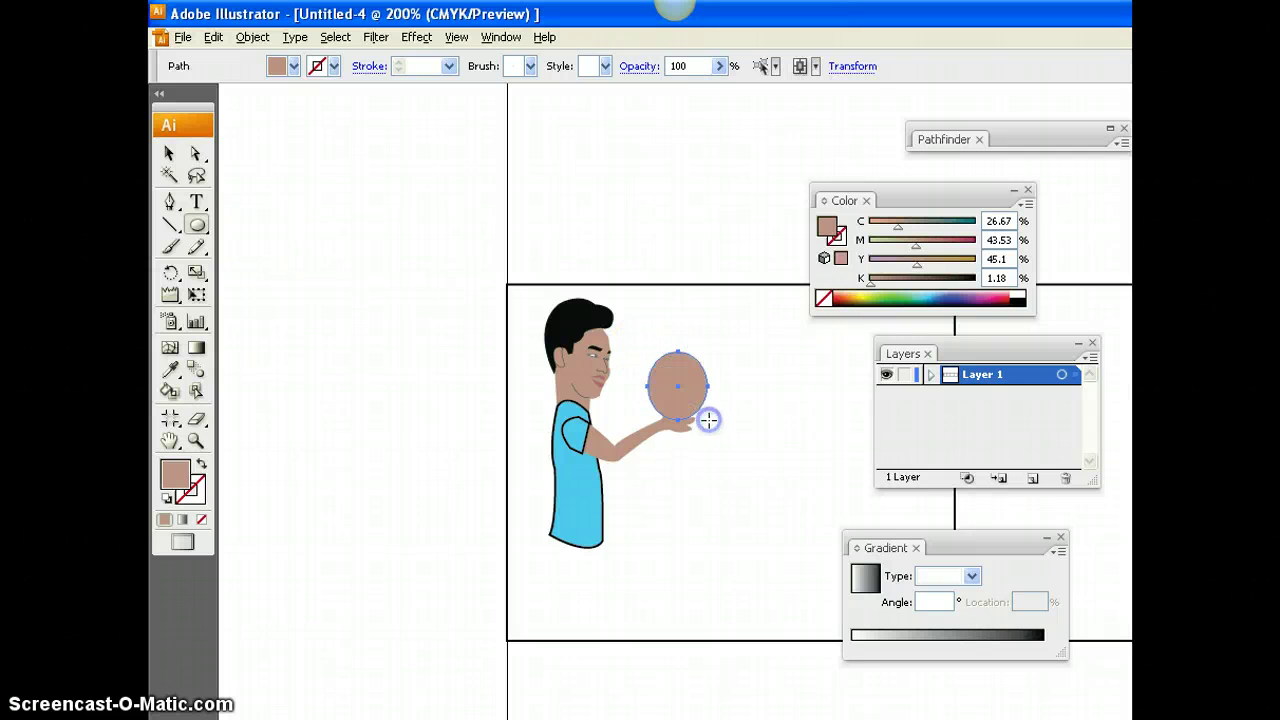
left_click(846, 298)
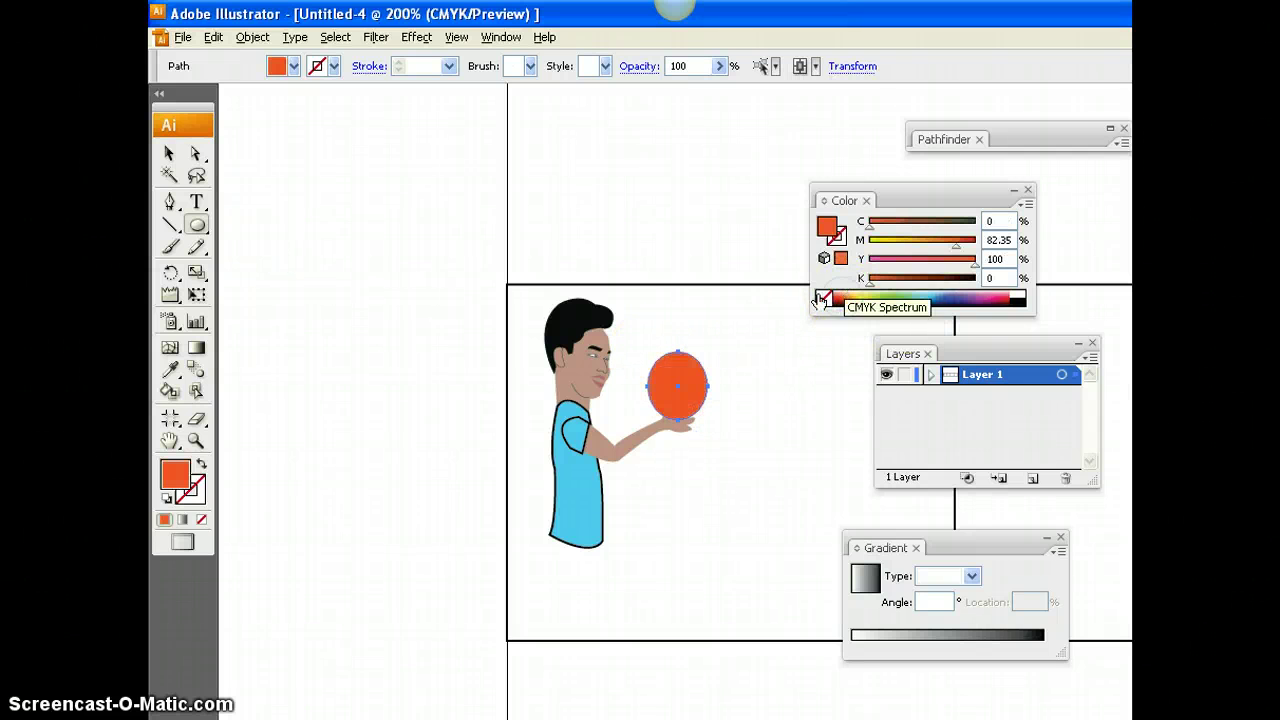
Step: Lower the ball slightly into the palm, place it behind the hand's fingers, and deselect it
left_click(169, 152)
left_click(680, 393)
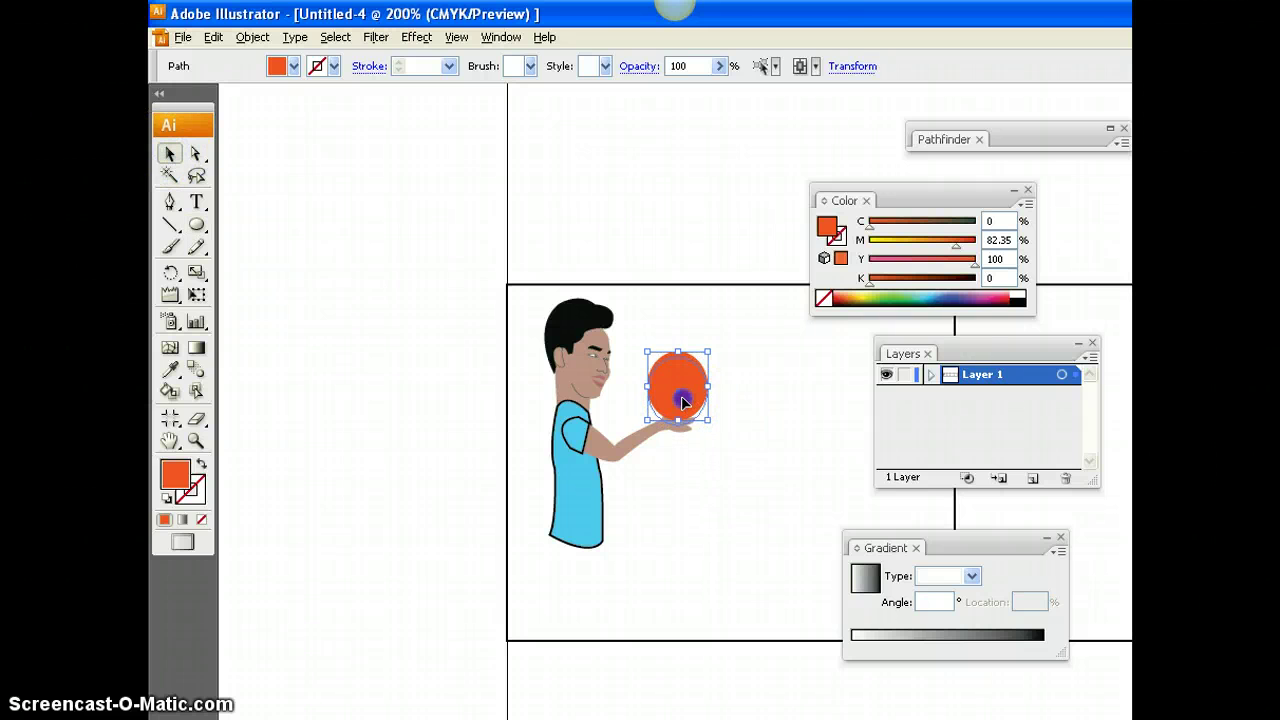
left_click_drag(684, 402, 684, 408)
left_click(790, 395)
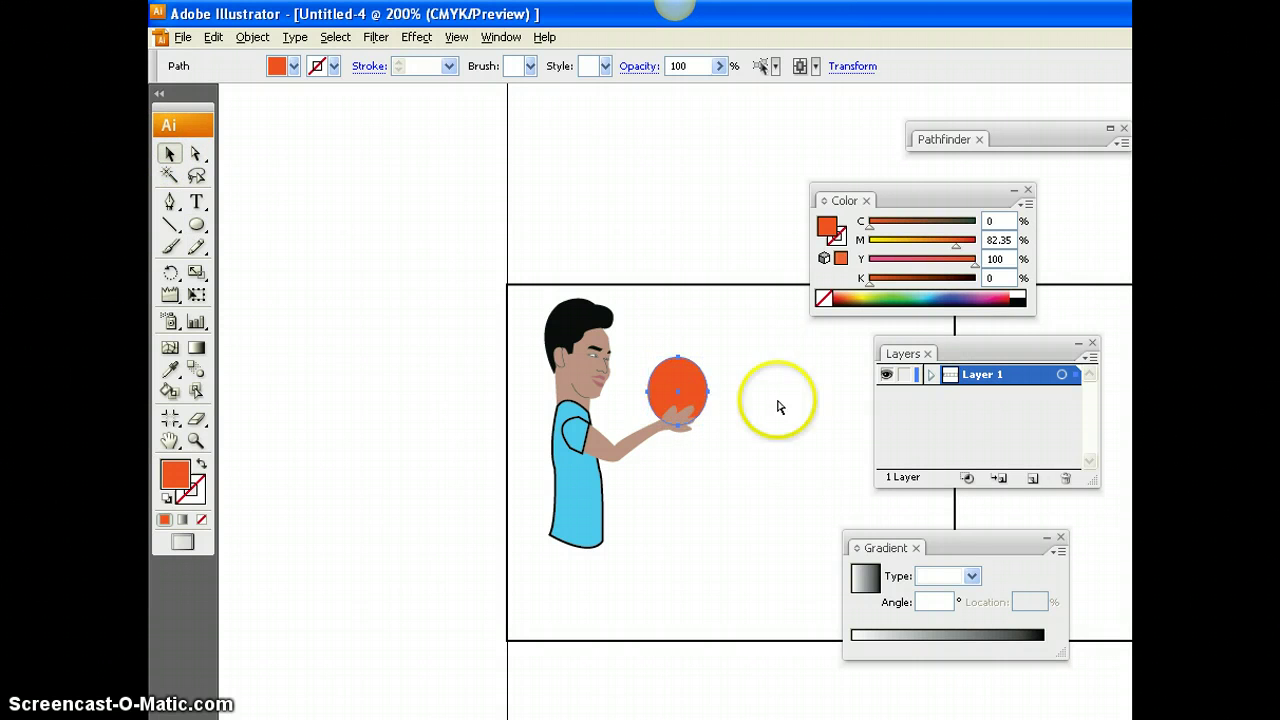
left_click(688, 376)
key("ctrl+minus")
key("ctrl+minus")
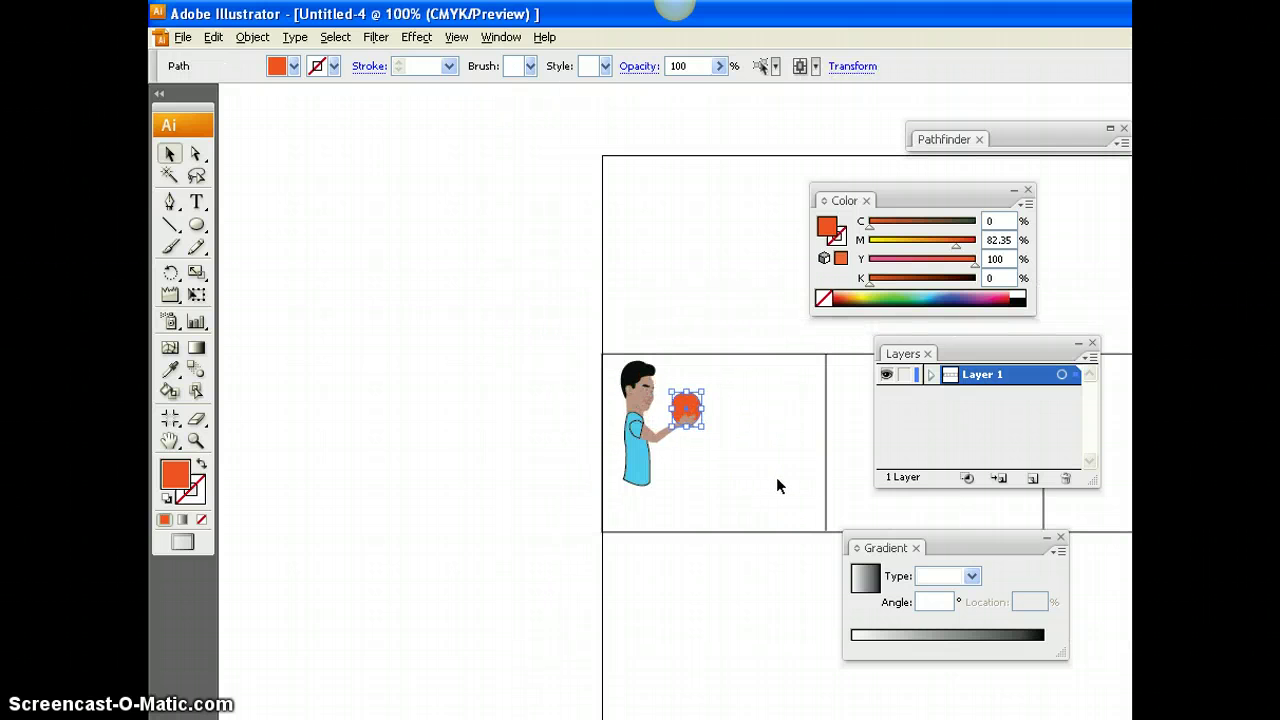
left_click(745, 449)
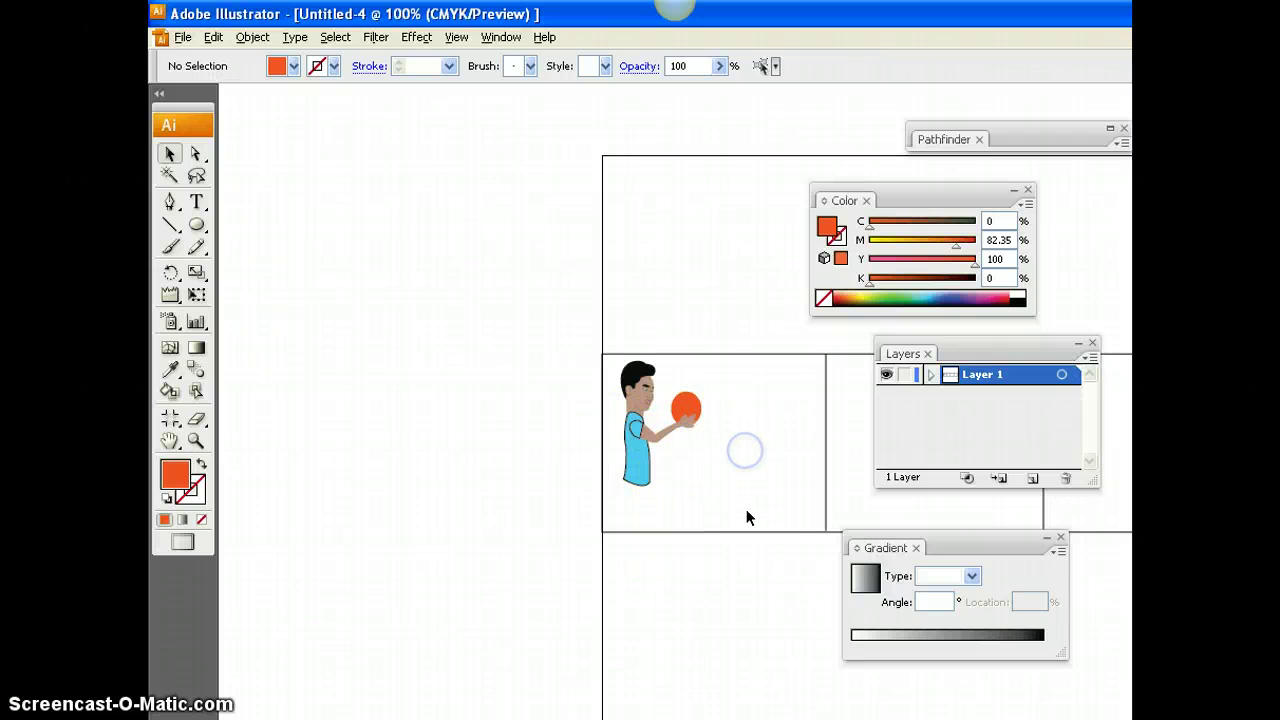